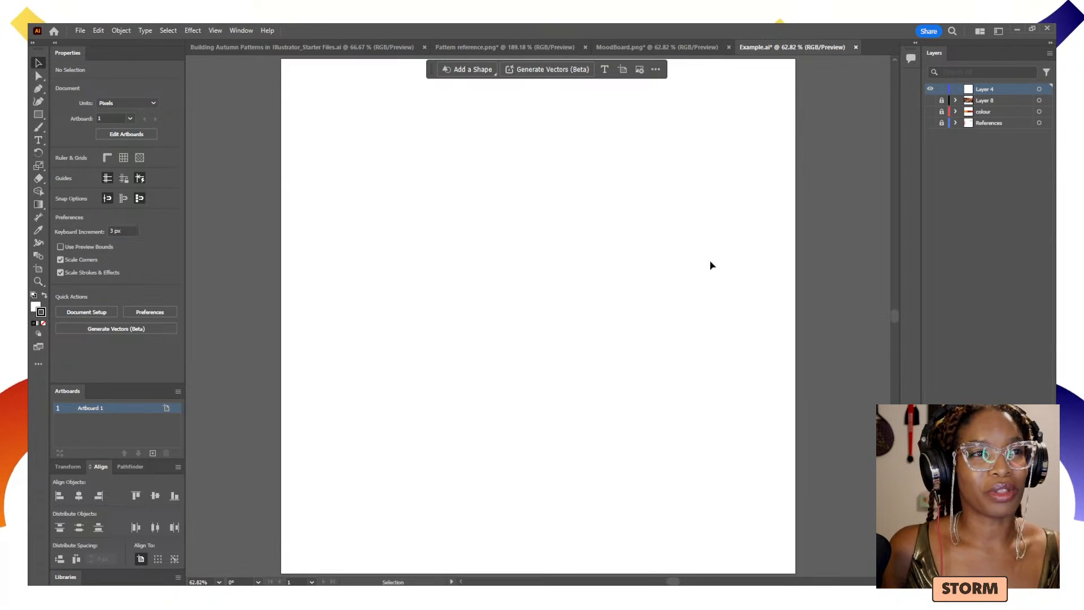
- Review the MoodBoard.png collage and the starter file's template images with the floating task bar moved clear of the title, ending on Example.ai
{"action": "left_click", "coordinate": [693, 48]}
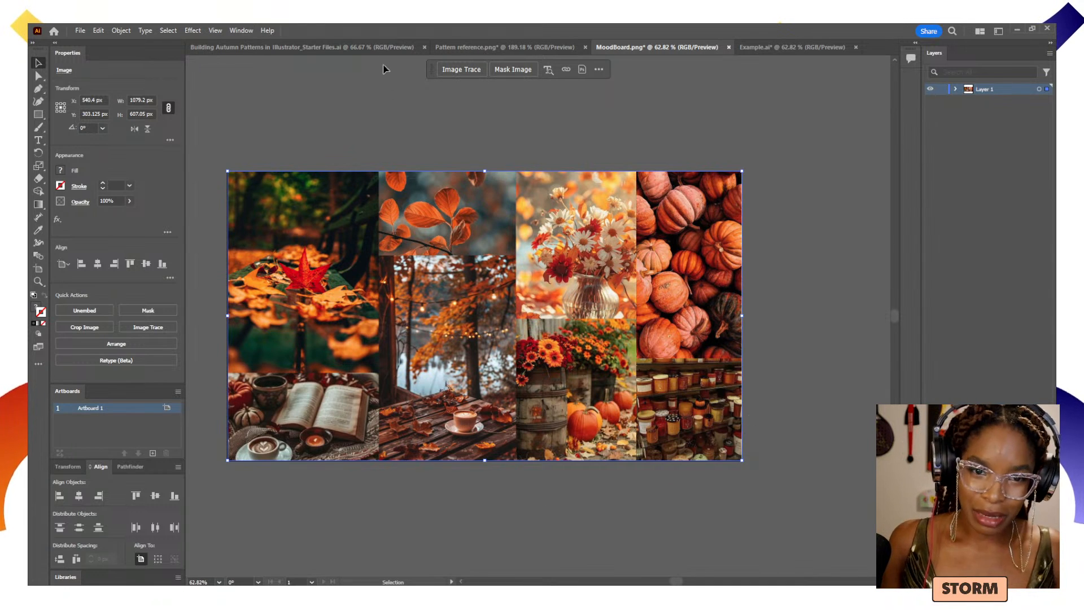
{"action": "left_click", "coordinate": [381, 47]}
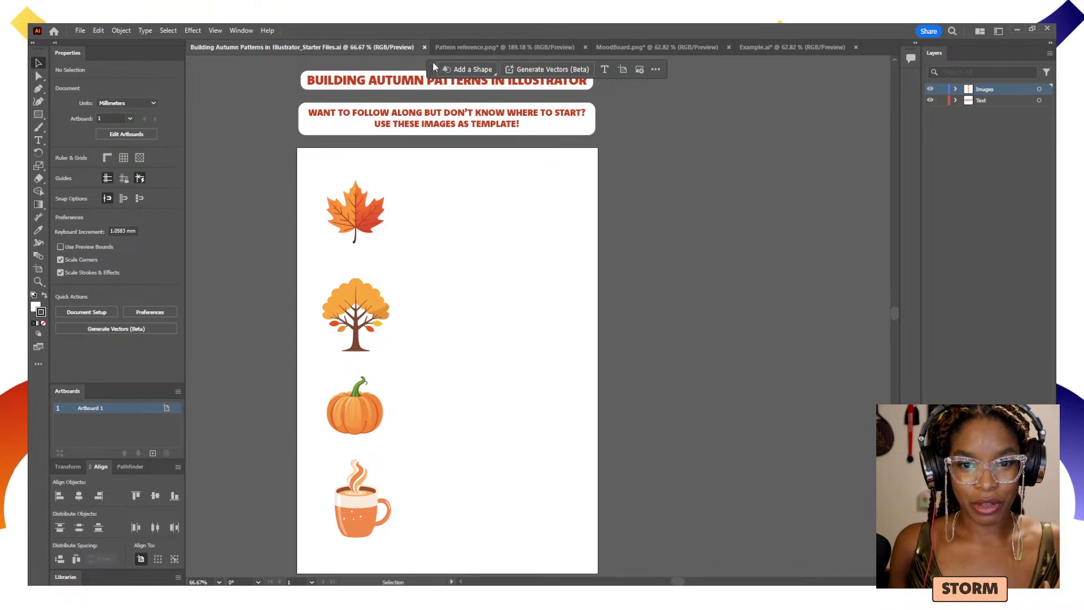
{"action": "left_click_drag", "start_coordinate": [433, 69], "coordinate": [626, 83]}
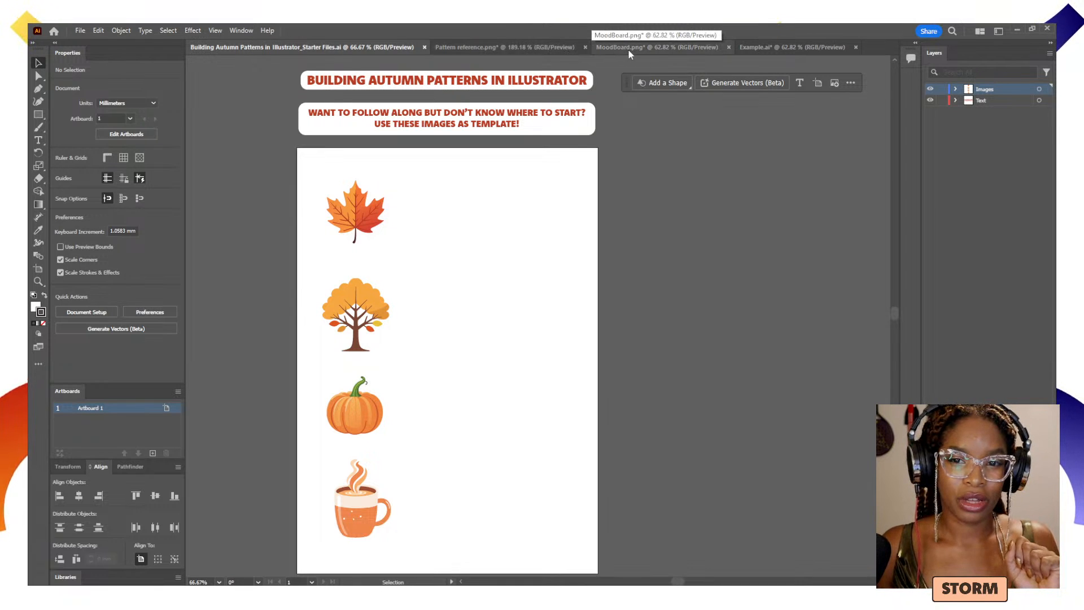
{"action": "left_click", "coordinate": [751, 49]}
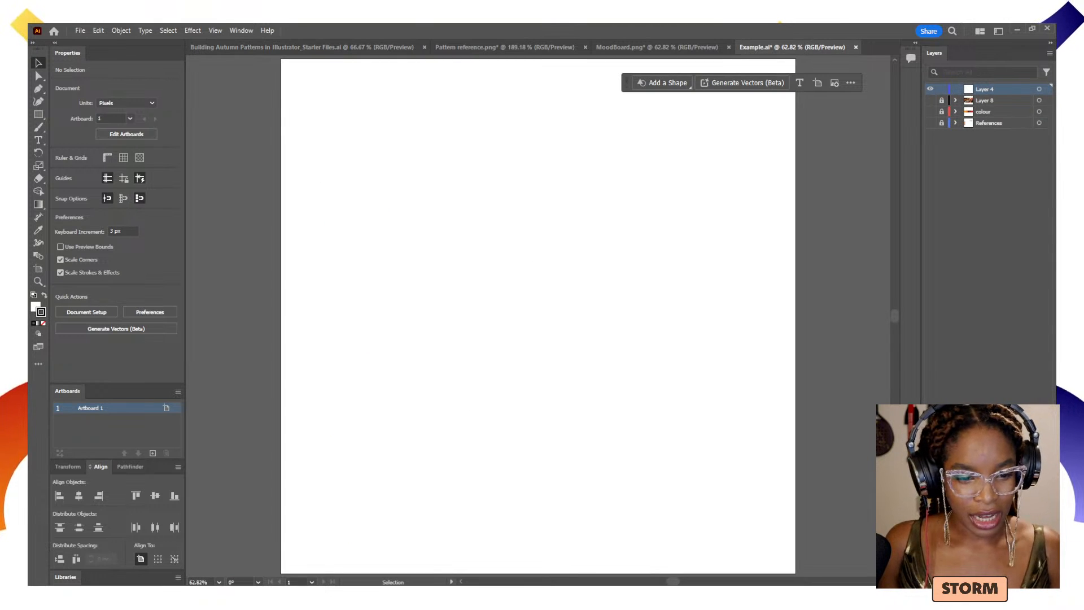
- Switch to Adobe Color in the browser and search its Explore themes for "autumn"
{"action": "left_click", "coordinate": [273, 550]}
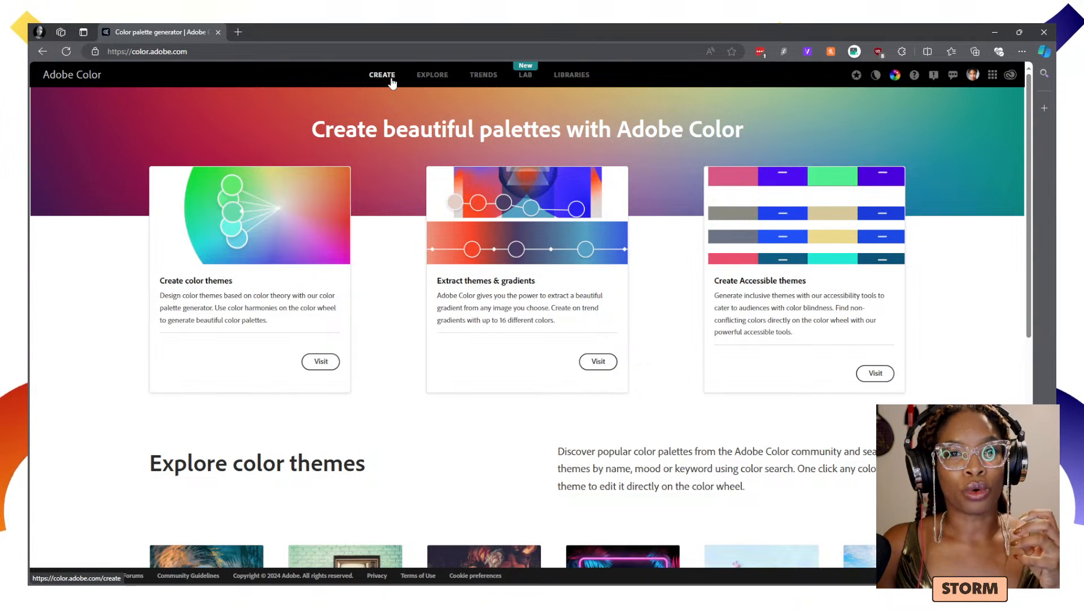
{"action": "left_click", "coordinate": [434, 81]}
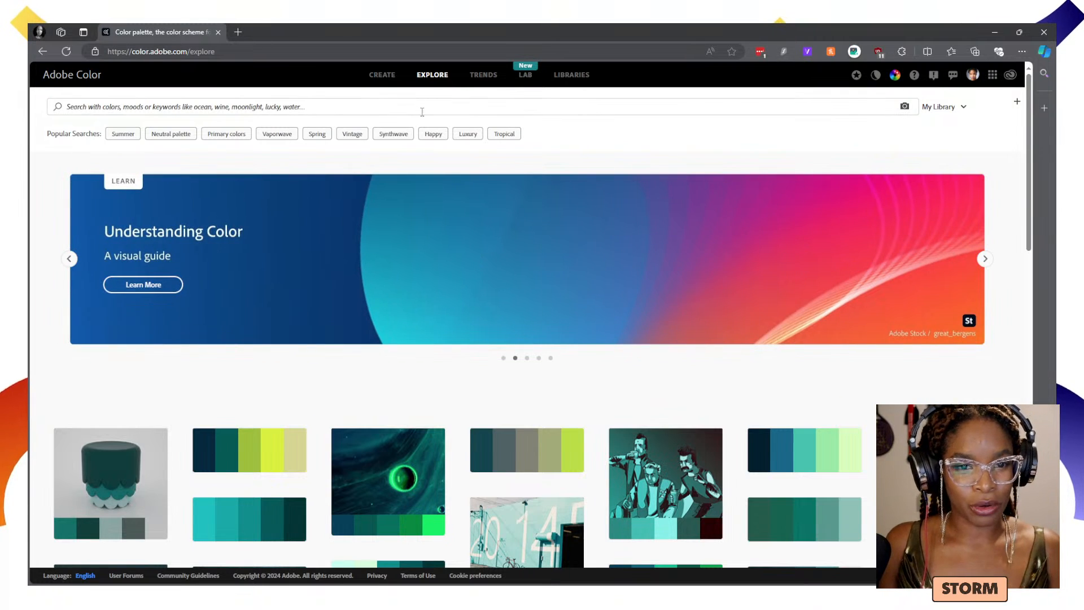
{"action": "left_click", "coordinate": [131, 138]}
{"action": "left_click", "coordinate": [270, 109]}
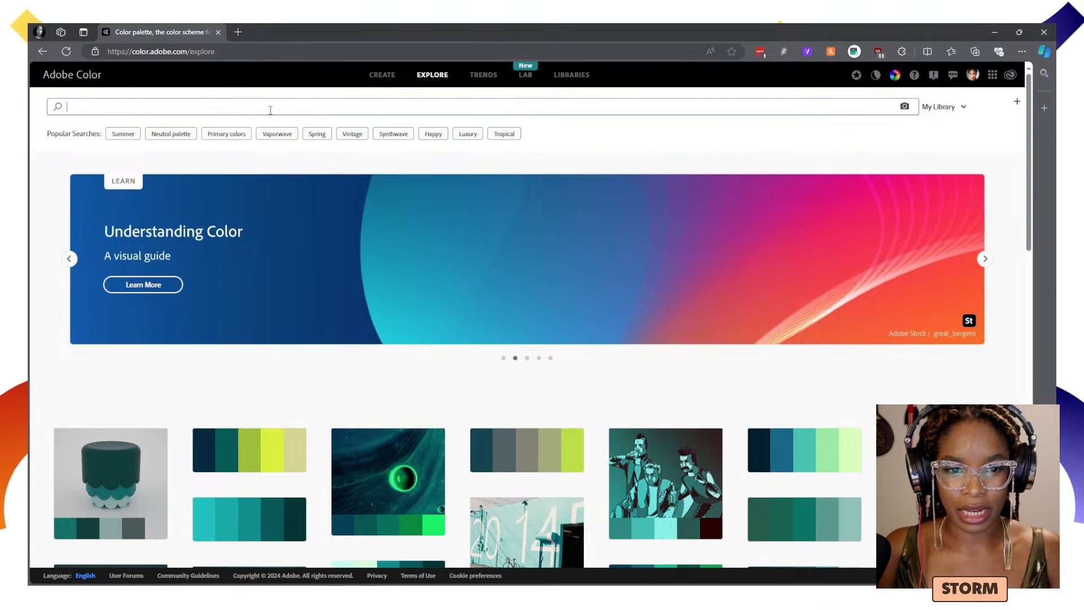
{"action": "type", "text": "autu"}
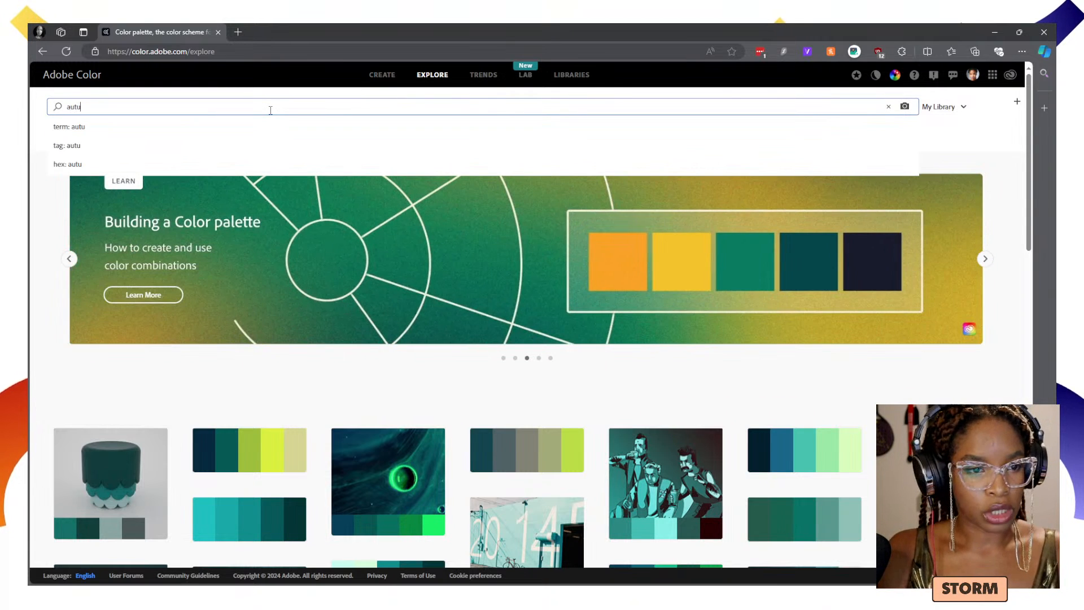
{"action": "type", "text": "mn"}
{"action": "key", "text": "Return"}
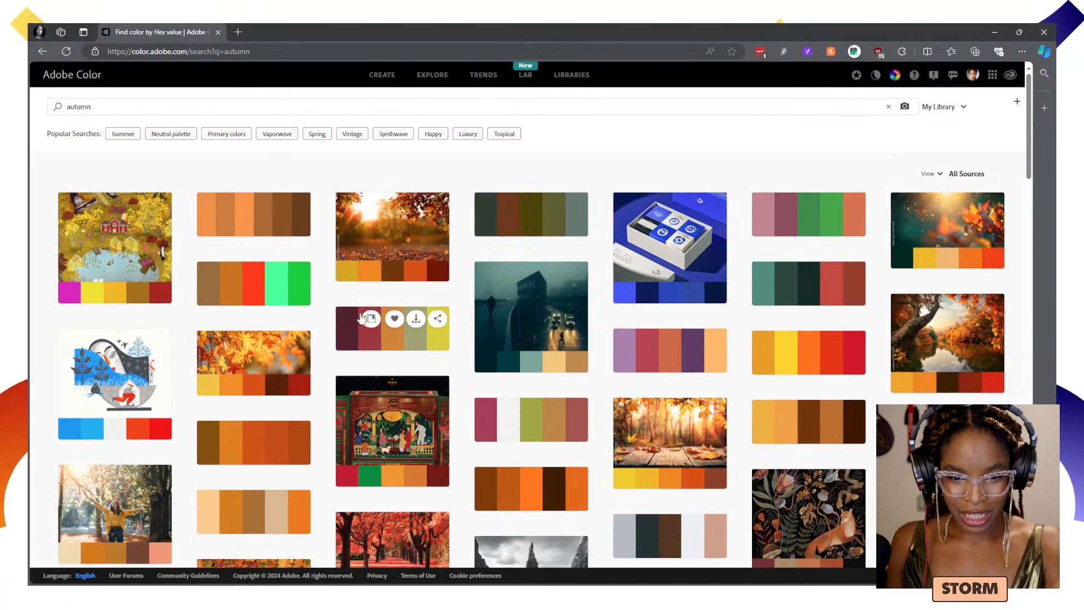
- Examine the autumn search results for suitable colour palettes and image-based themes
{"action": "scroll", "coordinate": [421, 363], "scroll_direction": "down", "scroll_amount": 5}
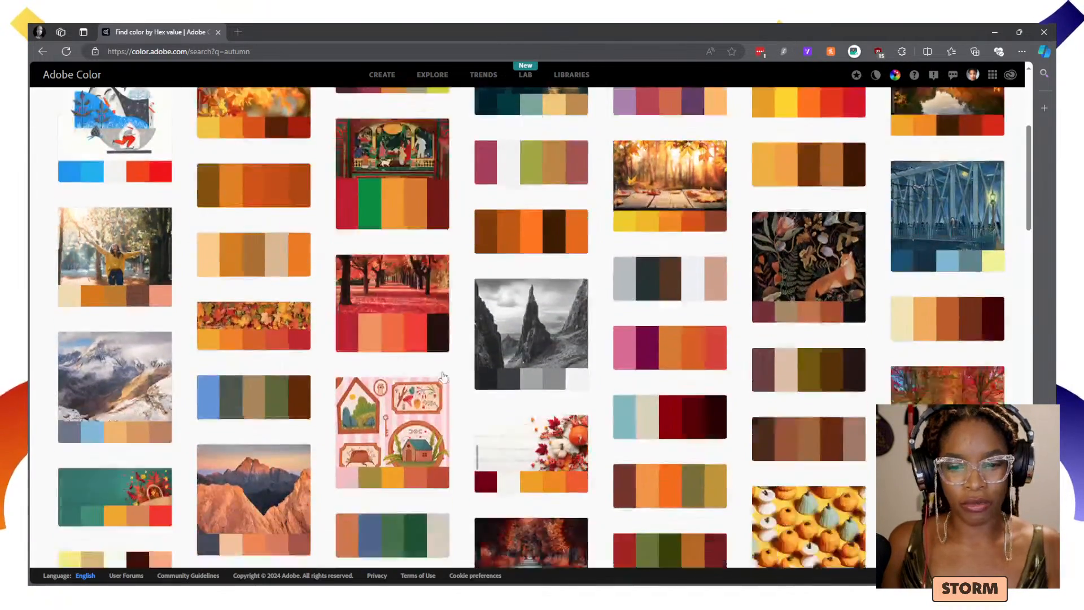
{"action": "scroll", "coordinate": [443, 377], "scroll_direction": "down", "scroll_amount": 3}
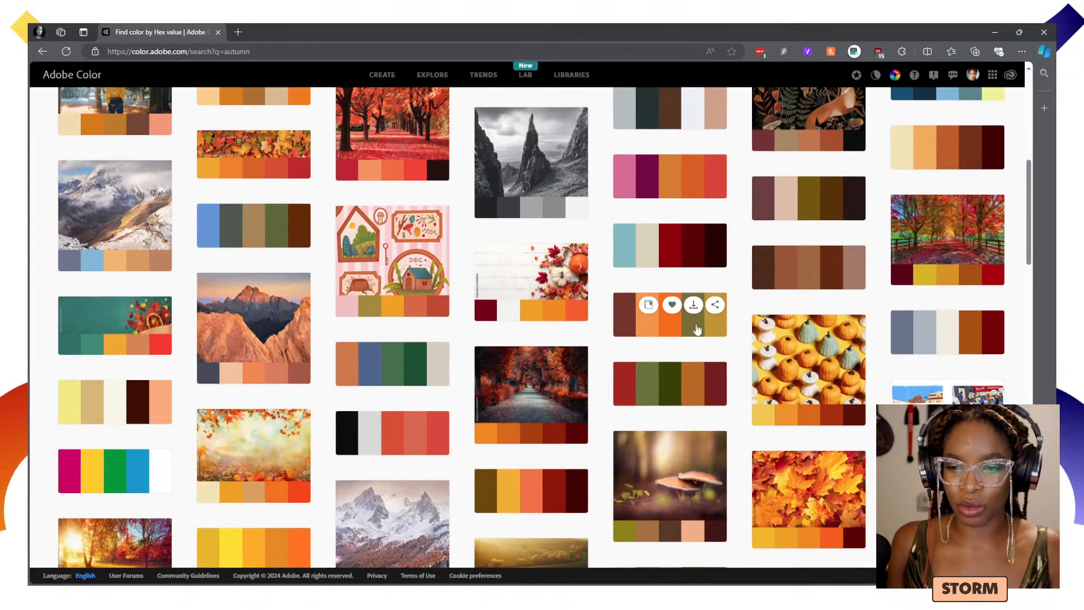
{"action": "scroll", "coordinate": [830, 333], "scroll_direction": "down", "scroll_amount": 2}
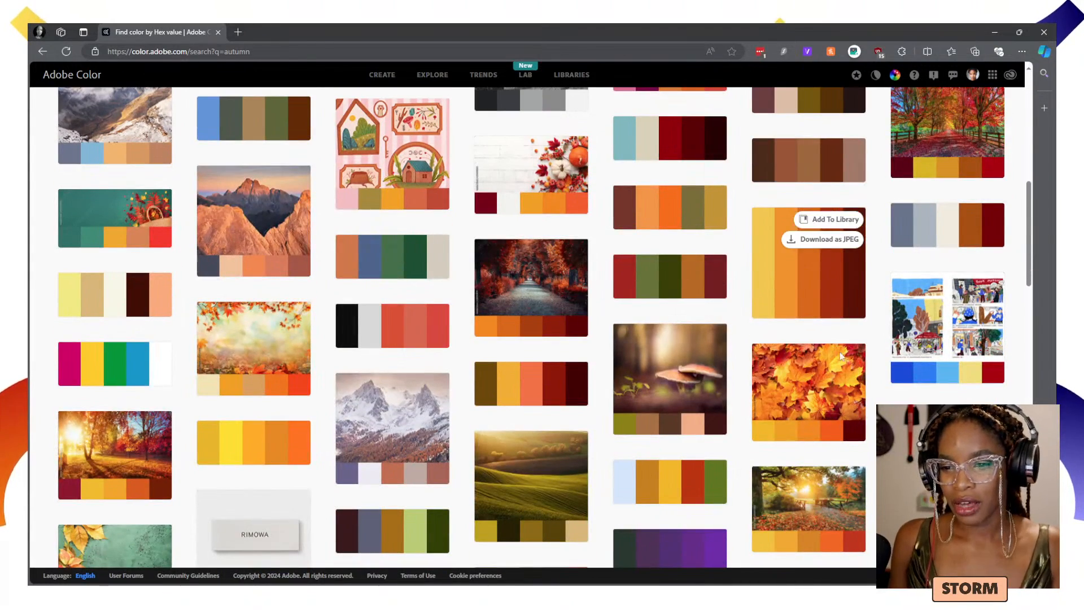
{"action": "scroll", "coordinate": [725, 395], "scroll_direction": "down", "scroll_amount": 4}
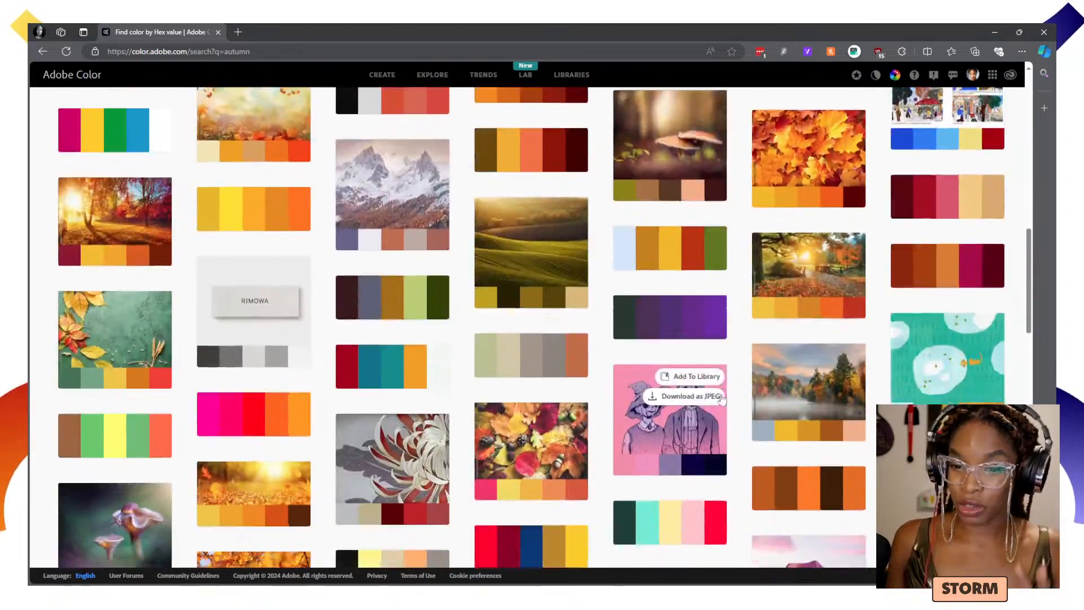
{"action": "scroll", "coordinate": [721, 397], "scroll_direction": "down", "scroll_amount": 5}
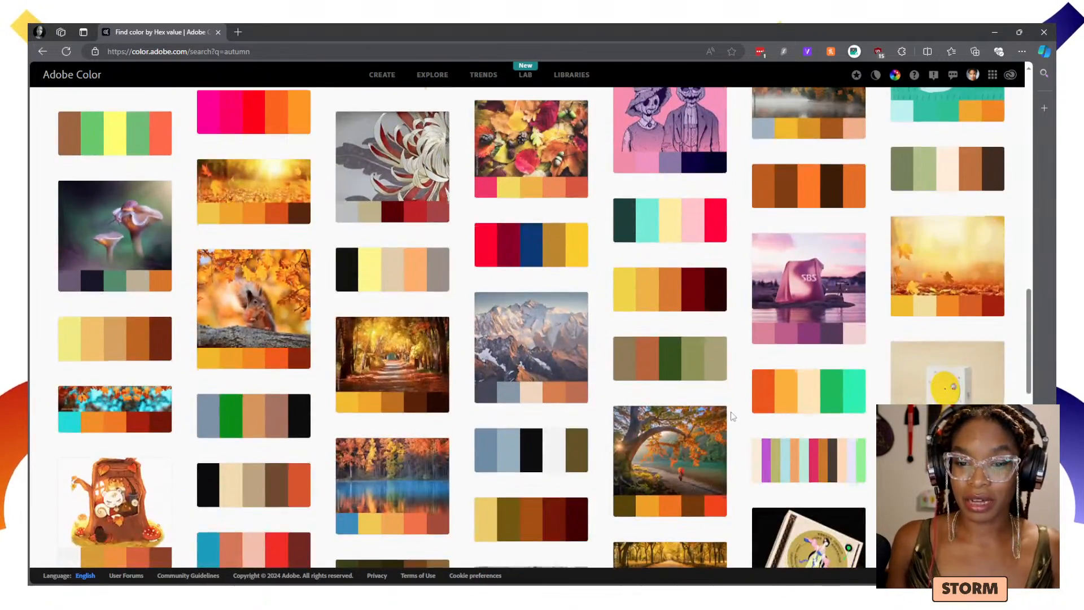
{"action": "scroll", "coordinate": [733, 416], "scroll_direction": "up", "scroll_amount": 3}
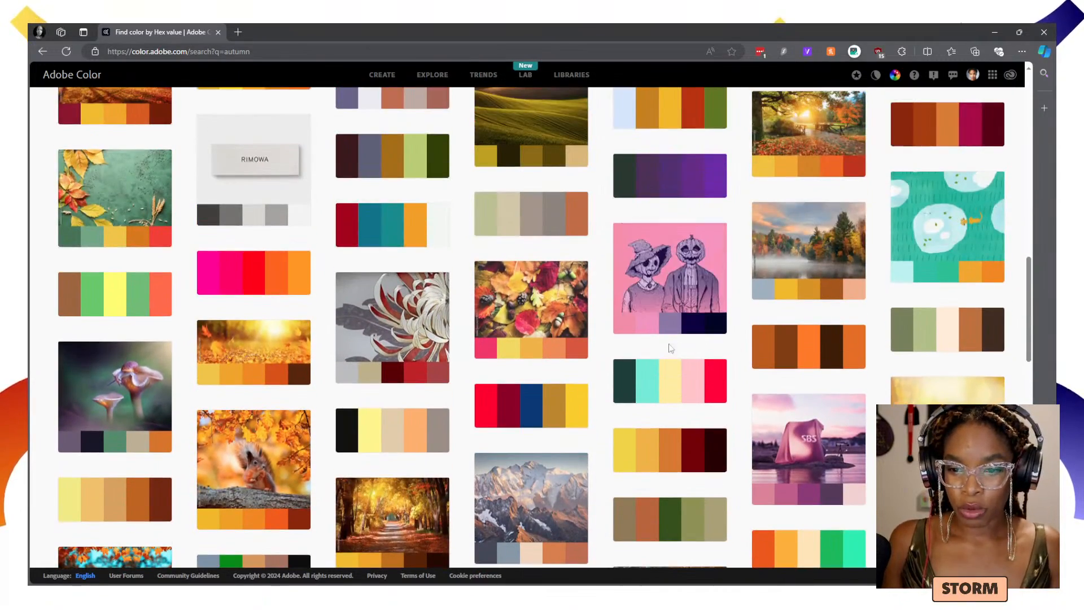
{"action": "scroll", "coordinate": [725, 360], "scroll_direction": "down", "scroll_amount": 1}
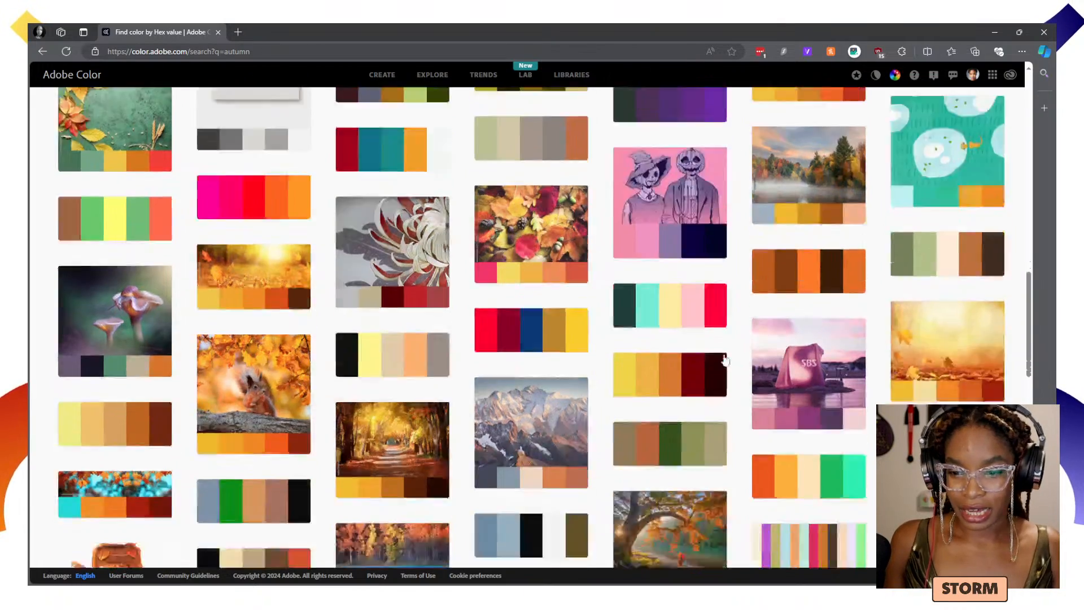
{"action": "scroll", "coordinate": [725, 360], "scroll_direction": "down", "scroll_amount": 6}
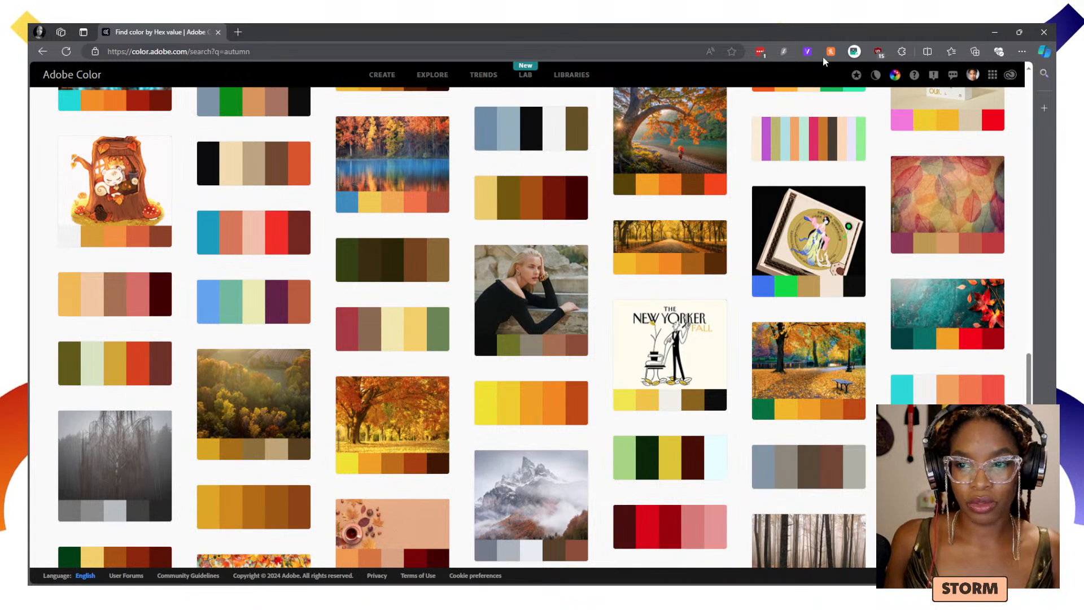
- View the palette JPEG already downloaded from Adobe Color and close it again
{"action": "left_click", "coordinate": [1021, 52]}
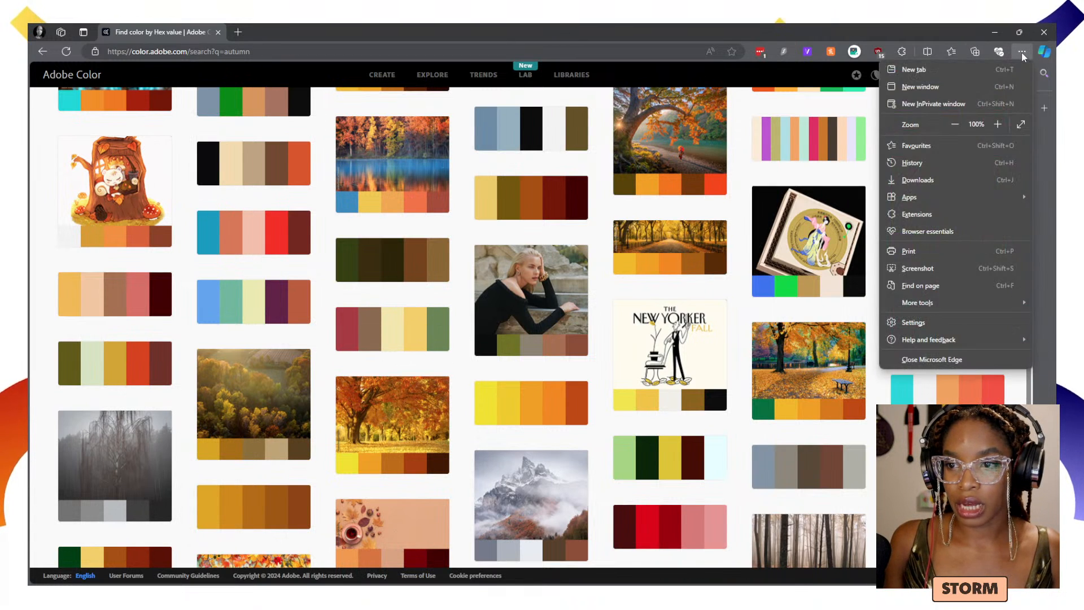
{"action": "left_click", "coordinate": [955, 180]}
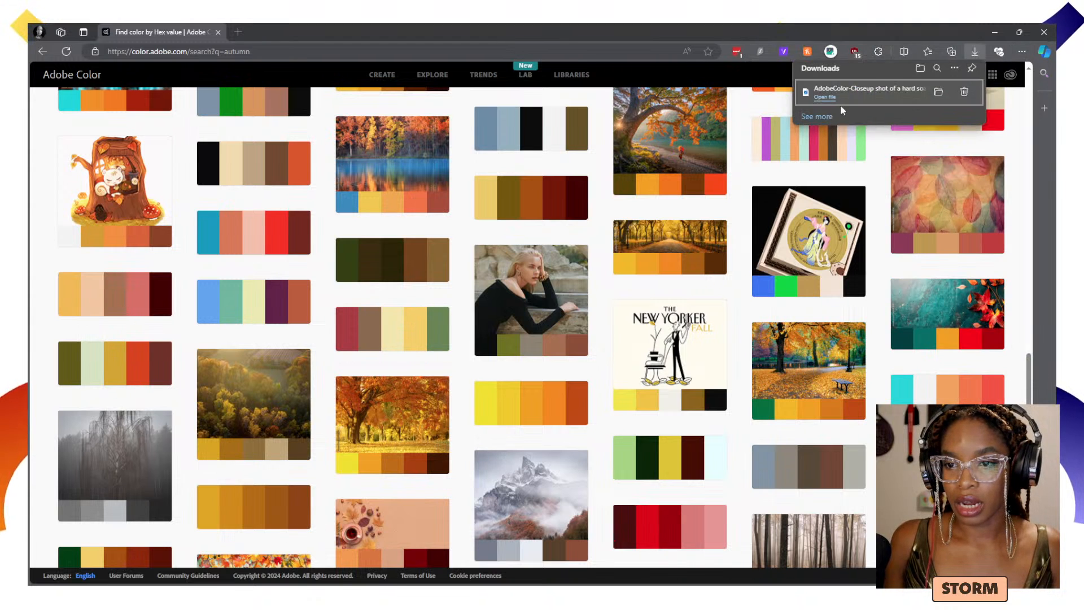
{"action": "left_click", "coordinate": [824, 97]}
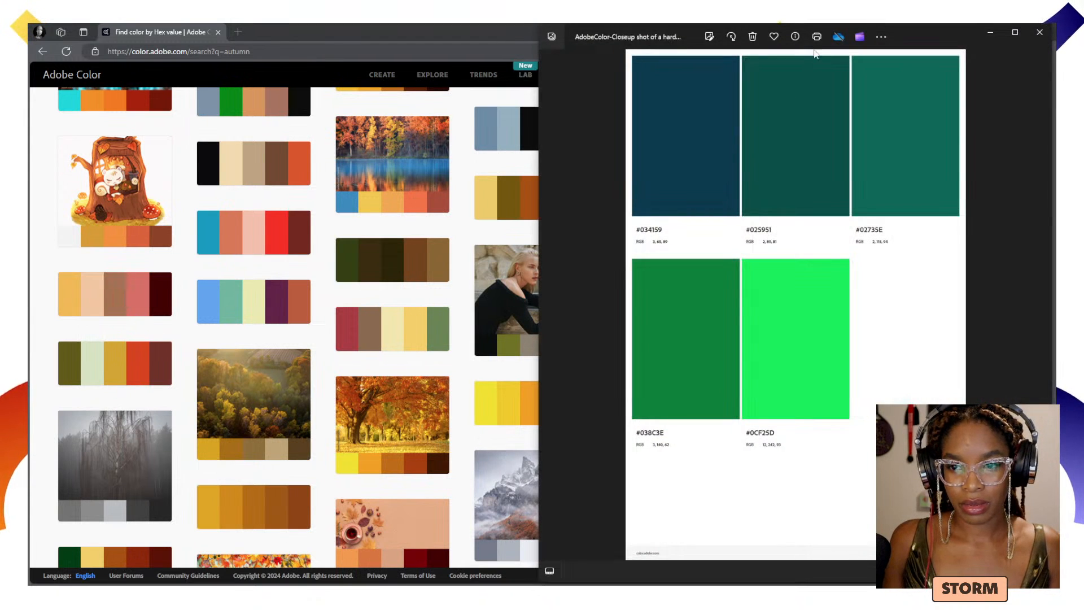
{"action": "left_click_drag", "start_coordinate": [898, 35], "coordinate": [618, 43]}
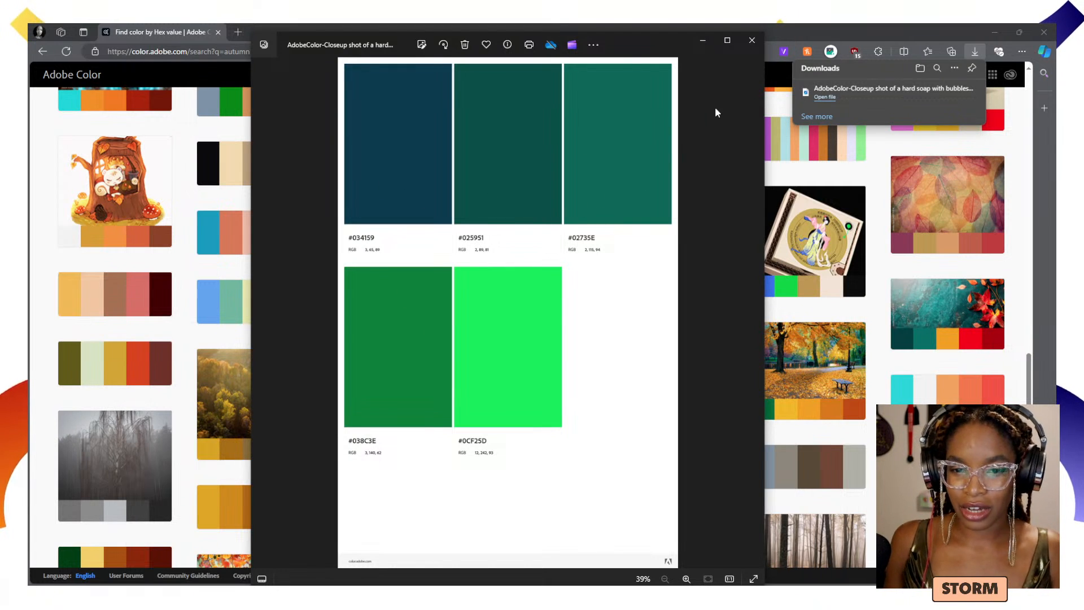
{"action": "left_click", "coordinate": [752, 40]}
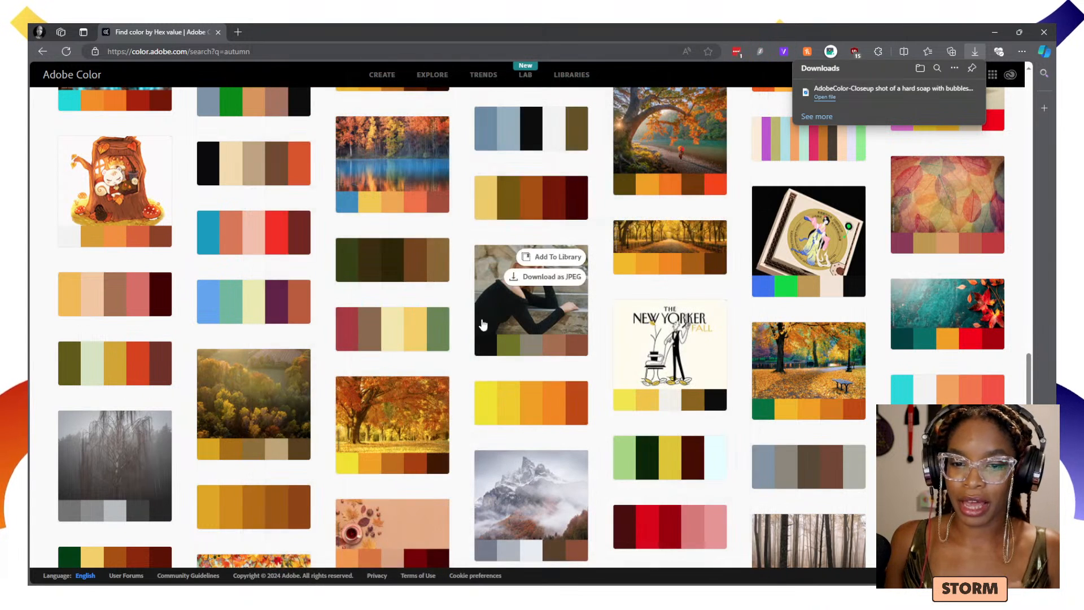
{"action": "mouse_move", "coordinate": [428, 333]}
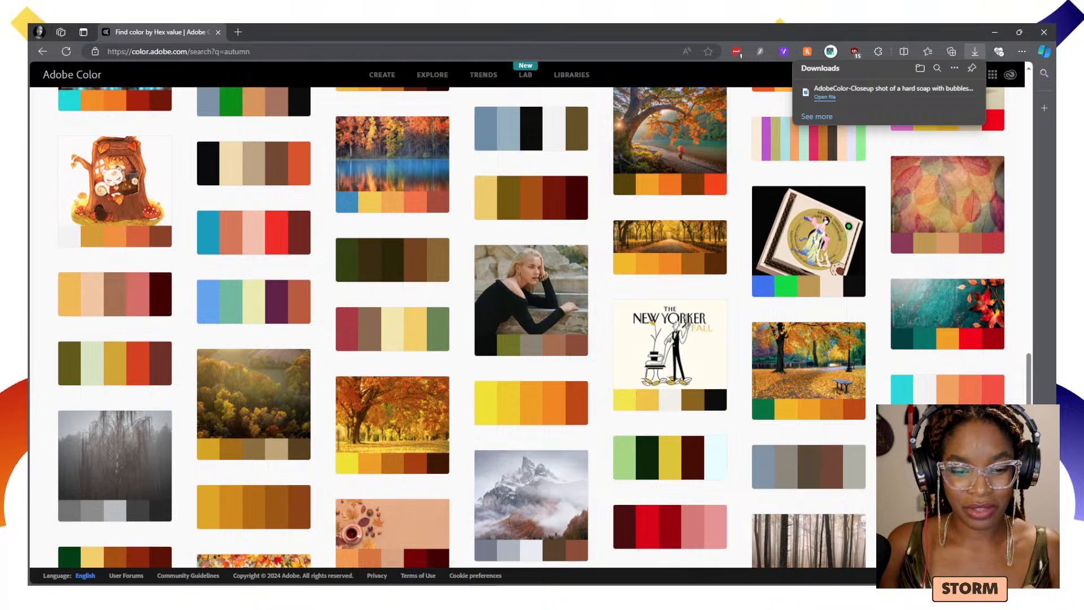
- Switch back to Illustrator and expand My Library far enough to show the saved "Orange autumn on river" colour theme
{"action": "left_click", "coordinate": [504, 593]}
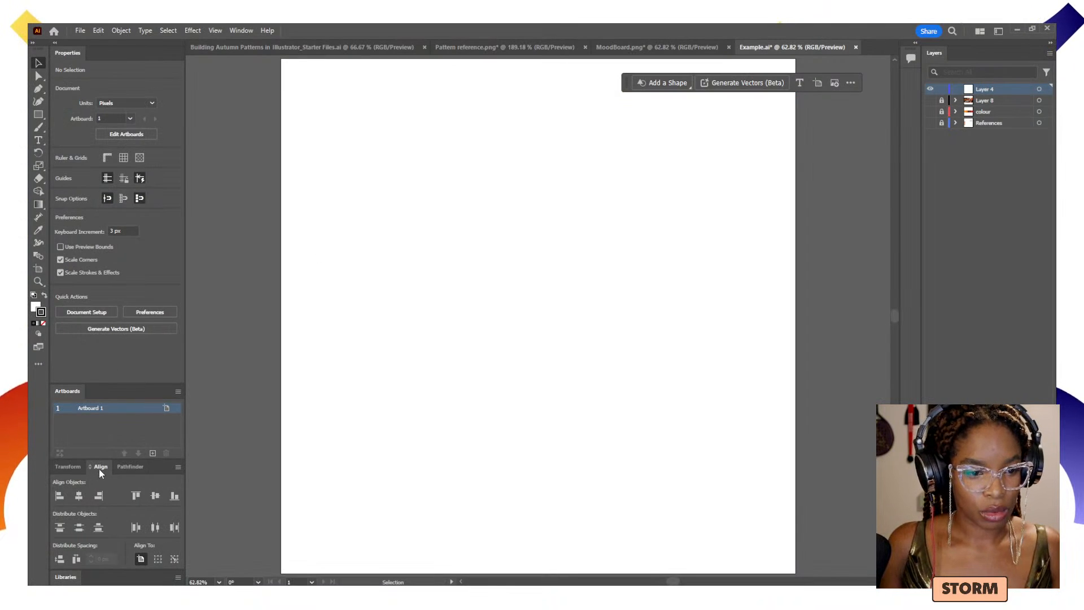
{"action": "left_click", "coordinate": [70, 585]}
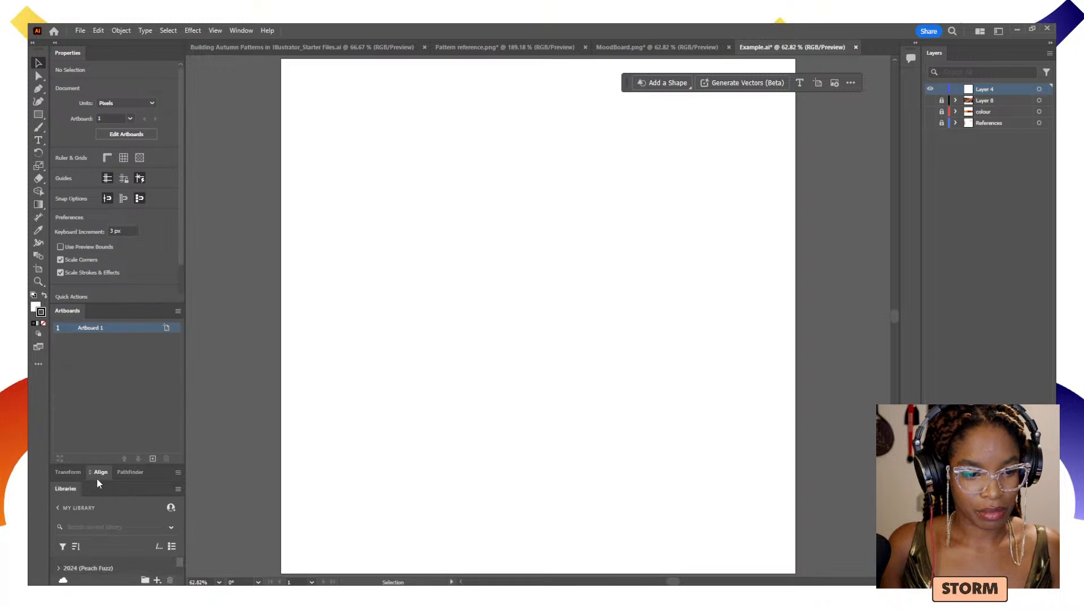
{"action": "left_click_drag", "start_coordinate": [98, 483], "coordinate": [97, 302]}
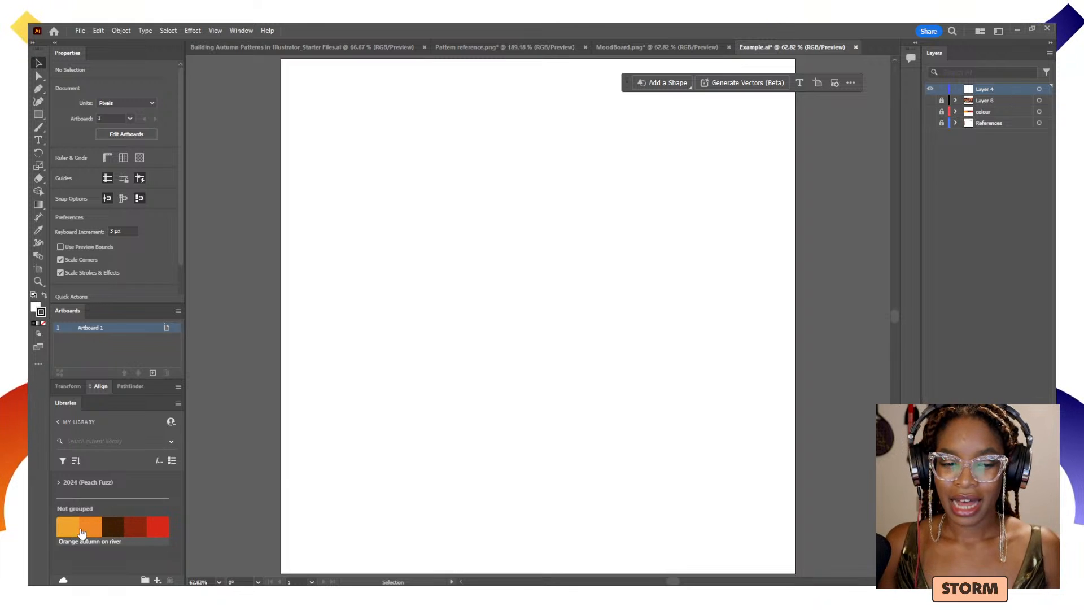
- Make the "colour" layer visible and zoom out to 50% so its swatch strip above the artboard can be seen
{"action": "scroll", "coordinate": [628, 264], "scroll_direction": "down", "scroll_amount": 1}
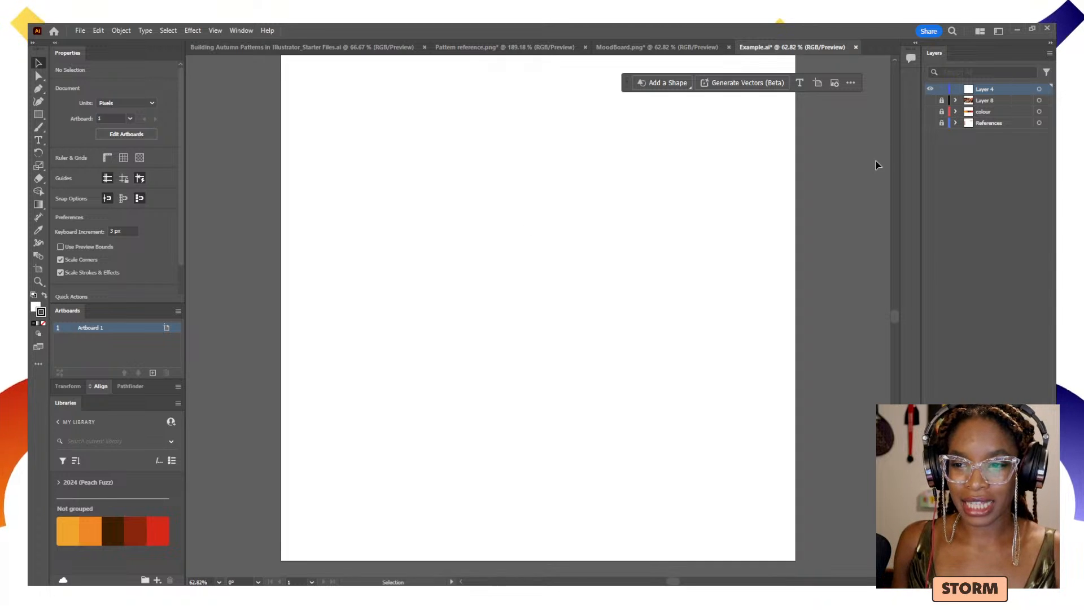
{"action": "left_click", "coordinate": [931, 112]}
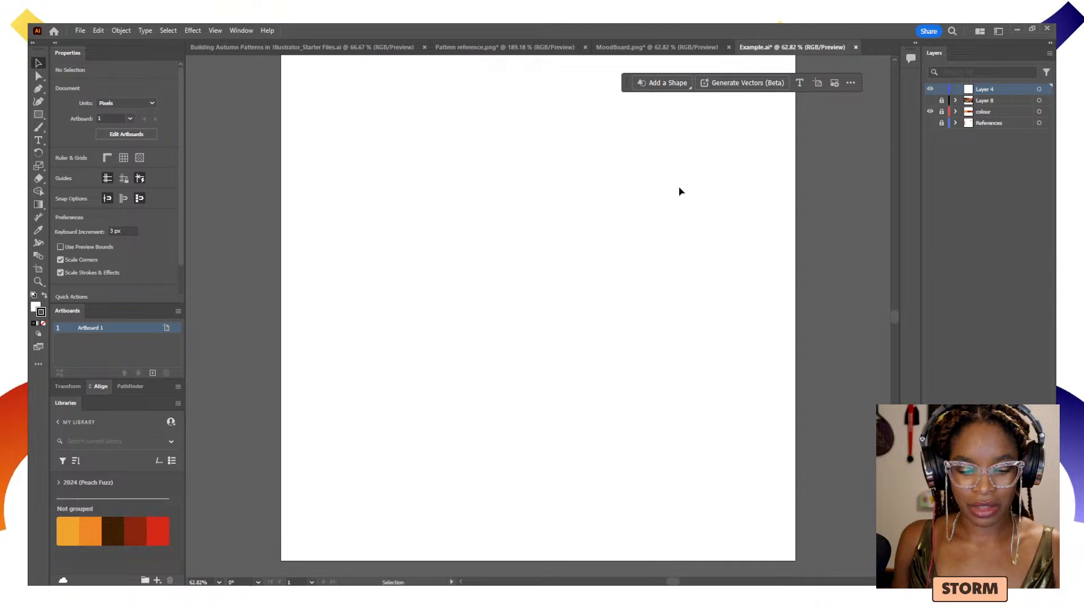
{"action": "scroll", "coordinate": [680, 192], "scroll_direction": "down", "scroll_amount": 1}
{"action": "scroll", "coordinate": [680, 192], "scroll_direction": "right", "scroll_amount": 2}
{"action": "key", "text": "z"}
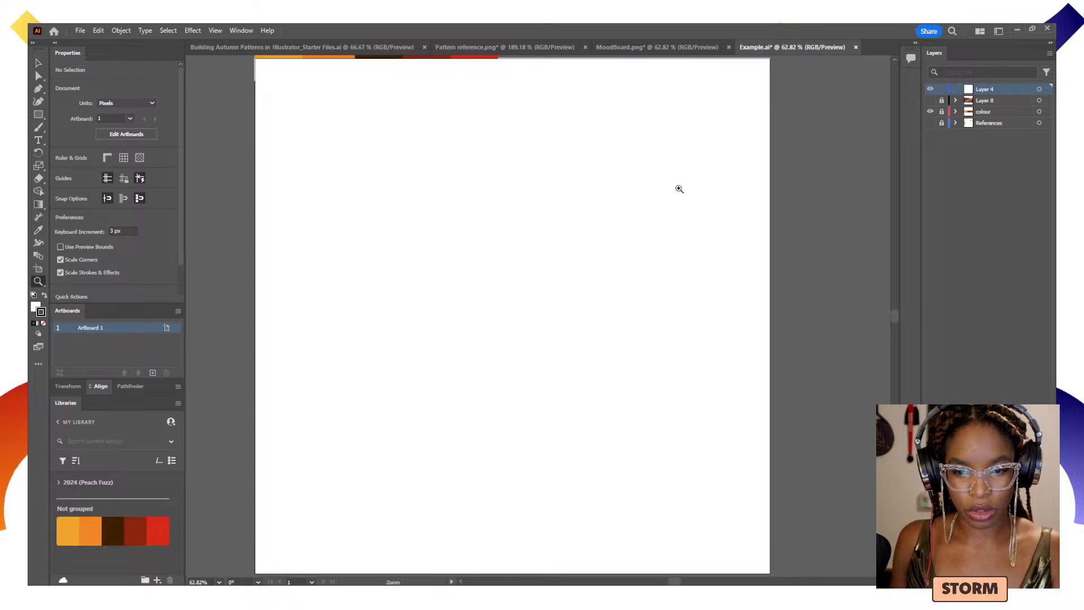
{"action": "left_click", "coordinate": [679, 186], "text": "alt"}
{"action": "left_click_drag", "start_coordinate": [445, 312], "coordinate": [493, 243]}
{"action": "key", "text": "v"}
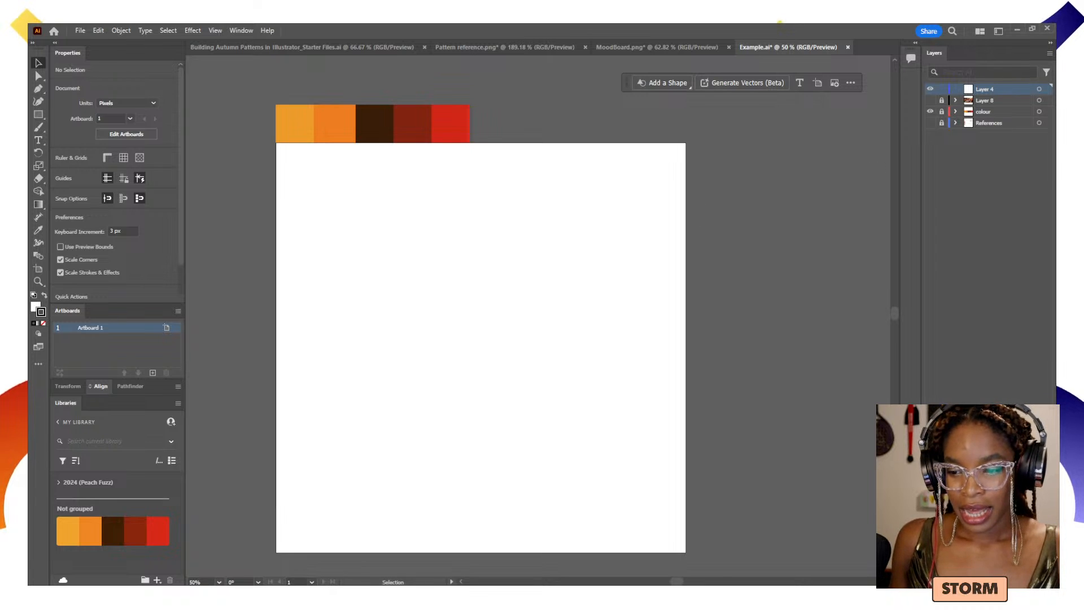
- Draw a square of about 249 px without a stroke near the artboard's centre and fill it with dark brown from the "Orange autumn on river" theme
{"action": "key", "text": "m"}
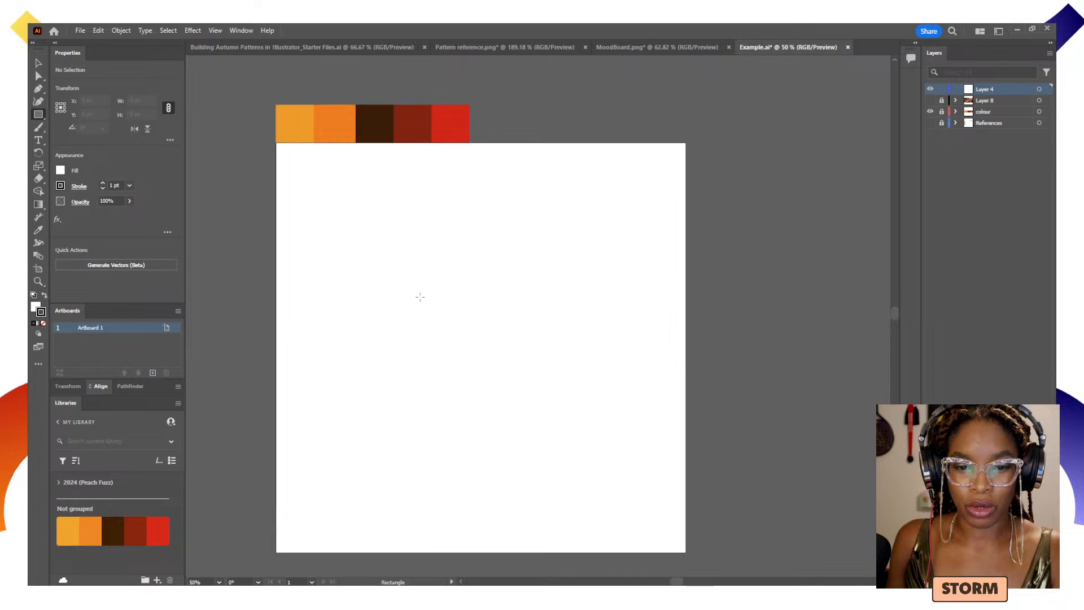
{"action": "left_click_drag", "start_coordinate": [420, 296], "coordinate": [514, 390]}
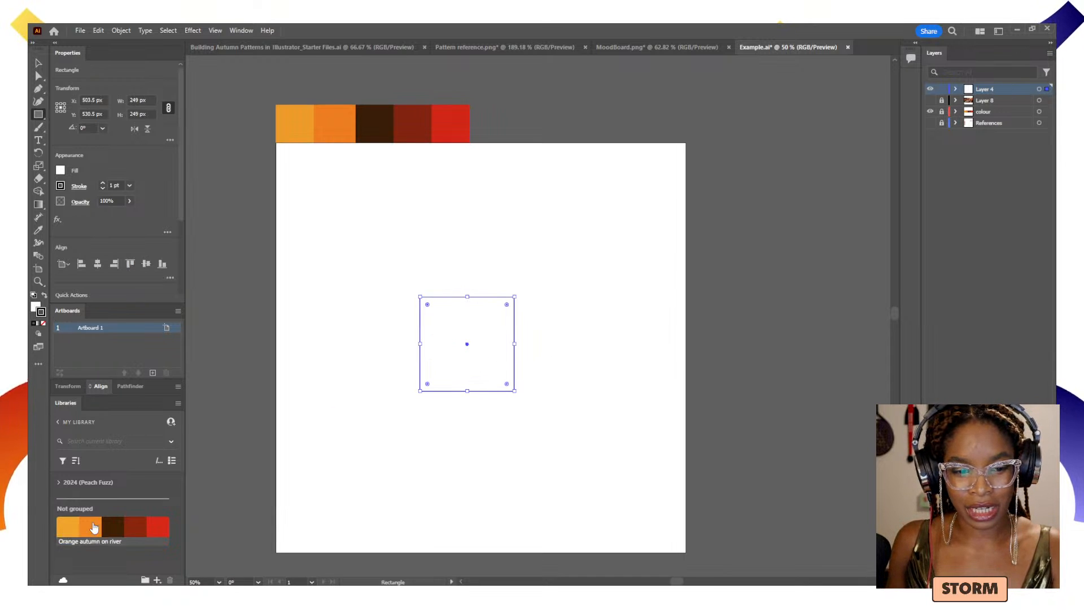
{"action": "left_click", "coordinate": [43, 323]}
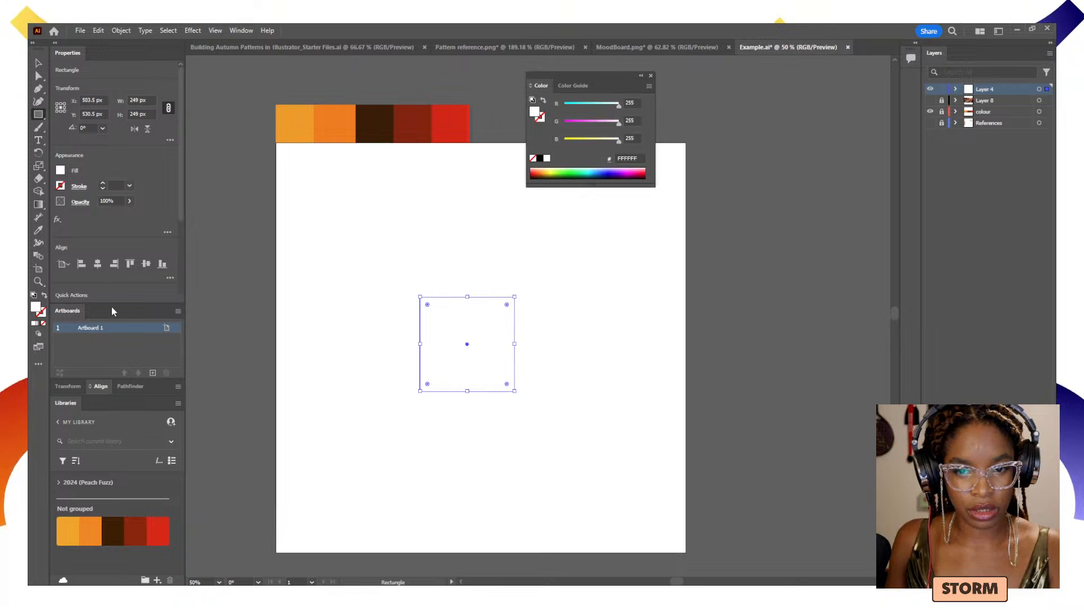
{"action": "left_click", "coordinate": [651, 77]}
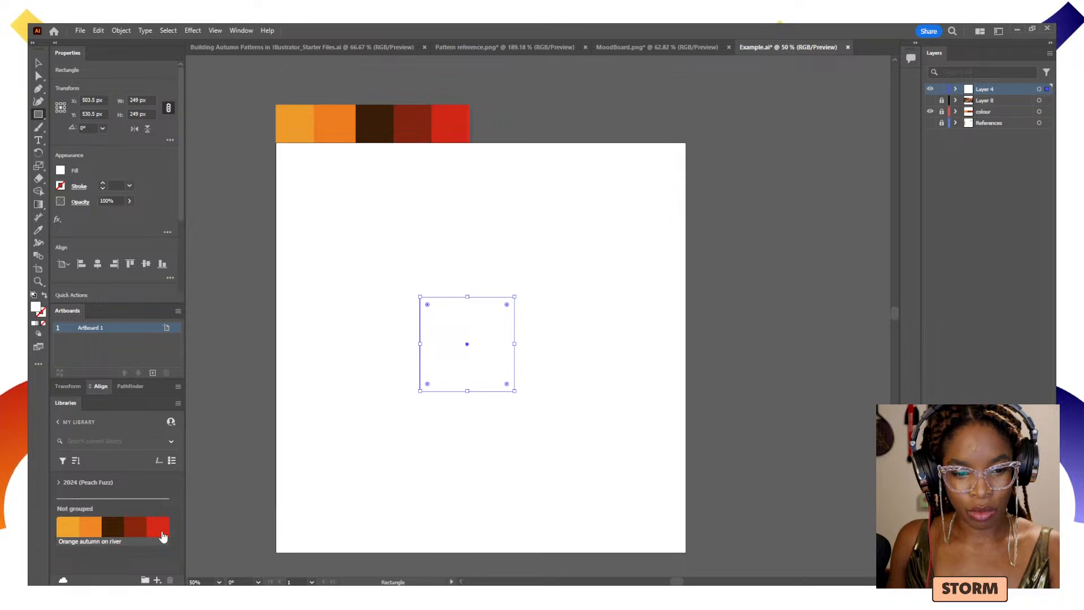
{"action": "left_click", "coordinate": [166, 533]}
{"action": "left_click", "coordinate": [111, 531]}
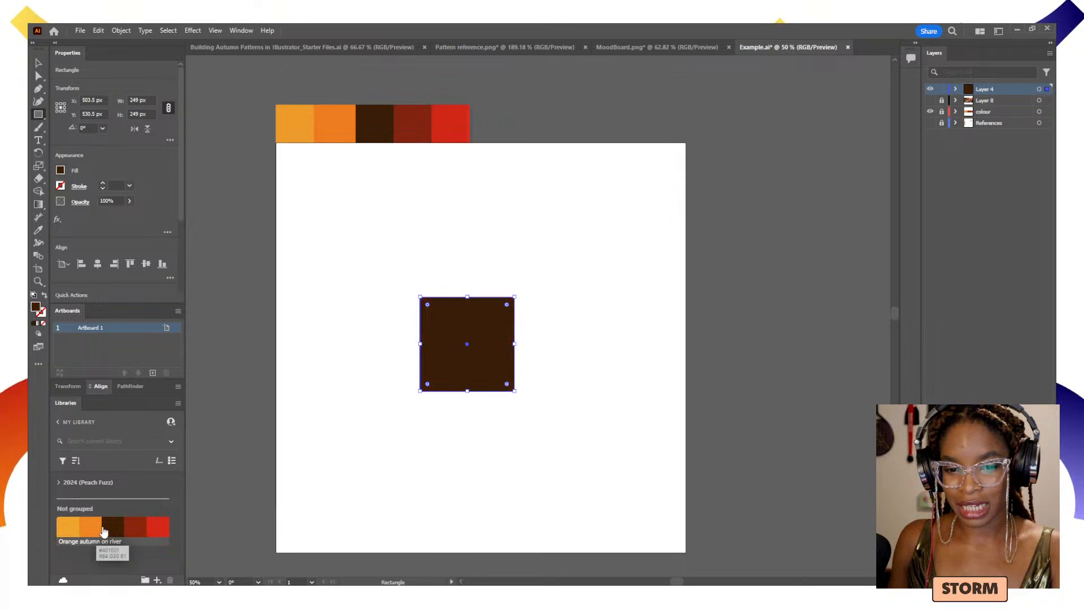
- Recolour the brown square with the lightest orange of the "Orange autumn on river" theme and delete the square
{"action": "left_click", "coordinate": [94, 531]}
{"action": "left_click", "coordinate": [68, 531]}
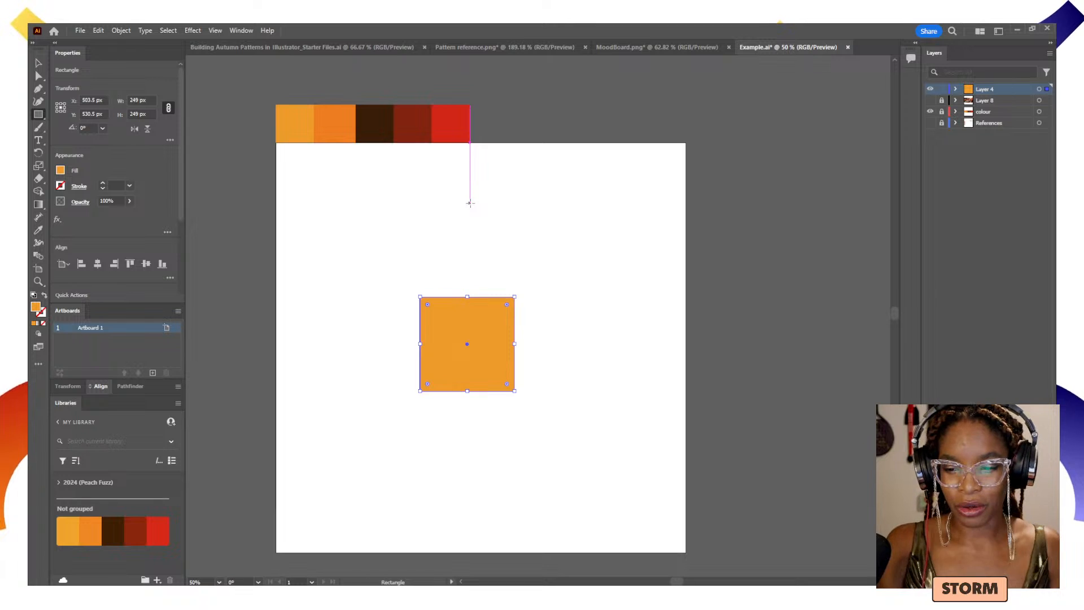
{"action": "key", "text": "Delete"}
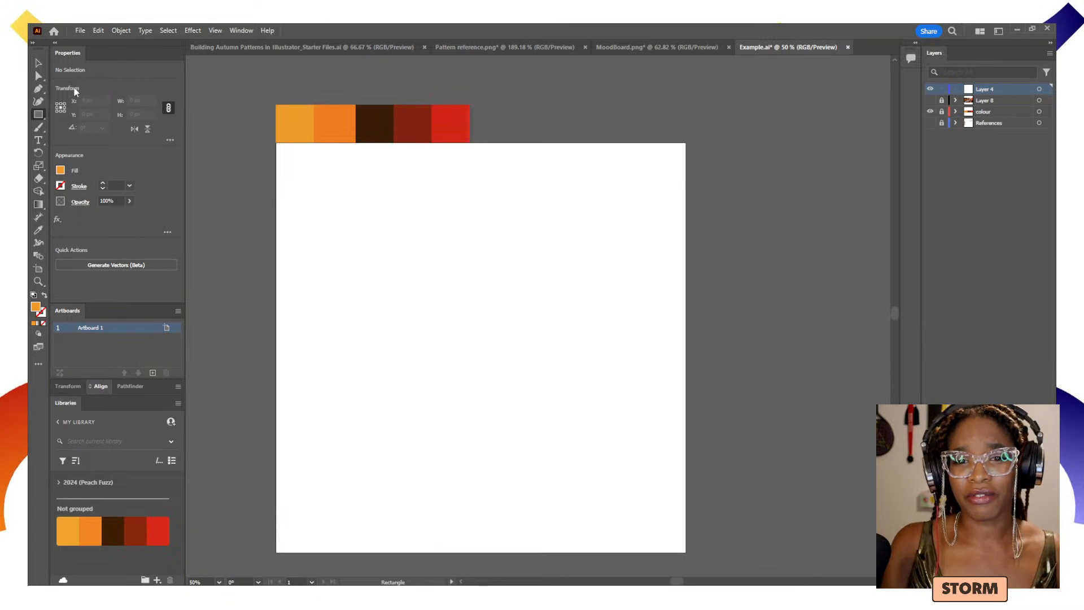
- Look through the open mood board, starter file and pattern reference documents and return to Example.ai
{"action": "left_click", "coordinate": [625, 47]}
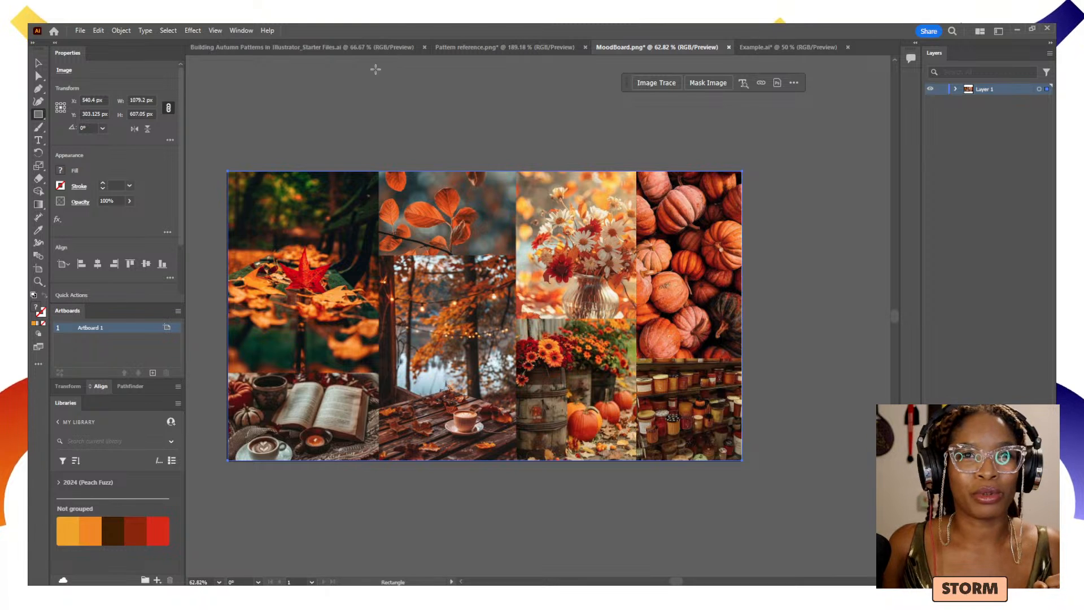
{"action": "left_click", "coordinate": [368, 47]}
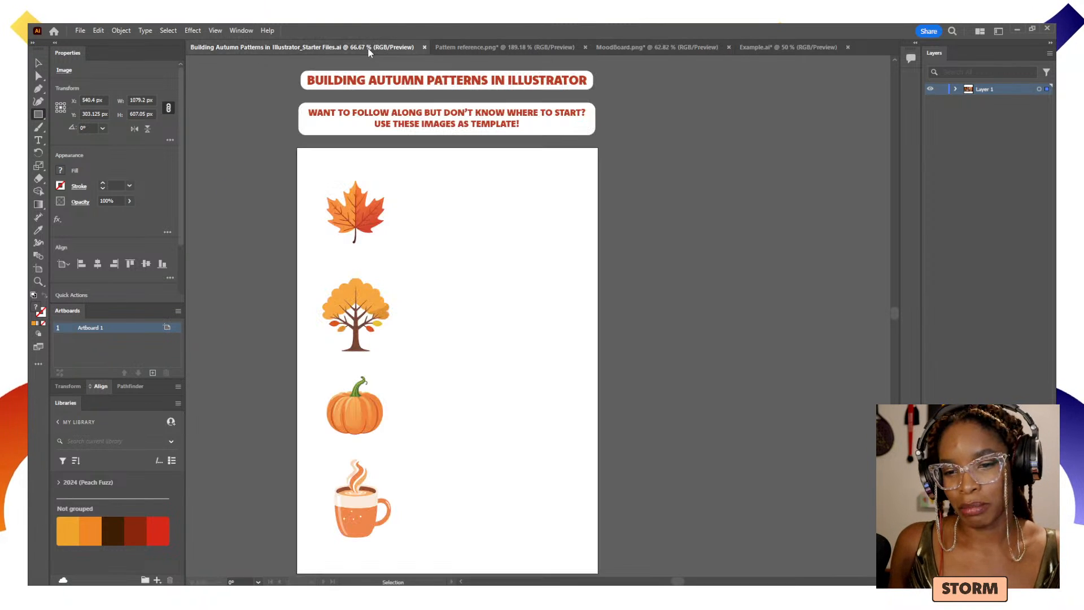
{"action": "left_click", "coordinate": [495, 50]}
{"action": "left_click", "coordinate": [637, 50]}
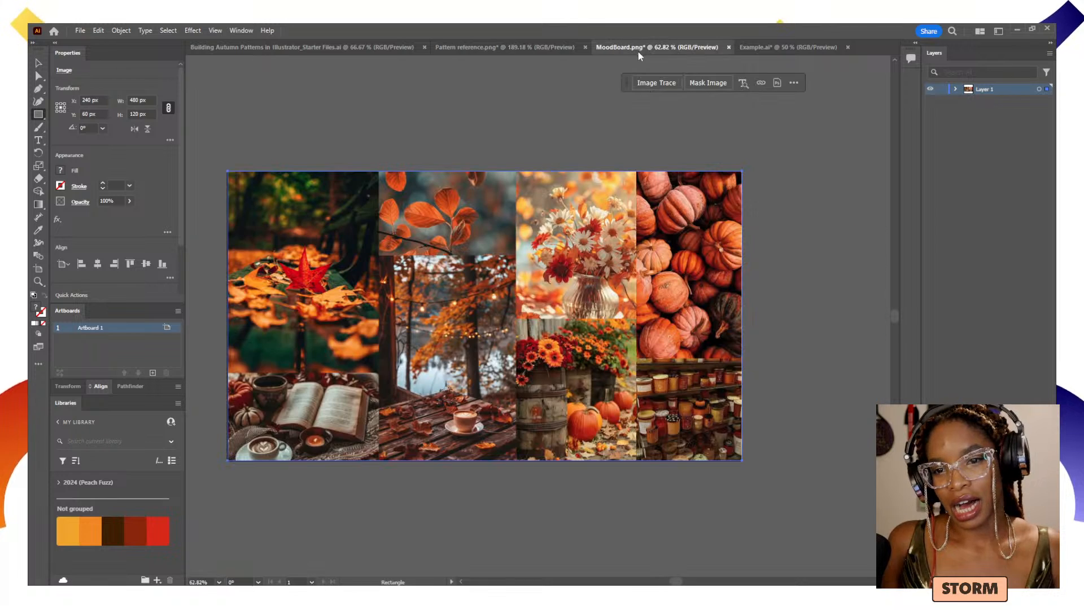
{"action": "left_click", "coordinate": [785, 48]}
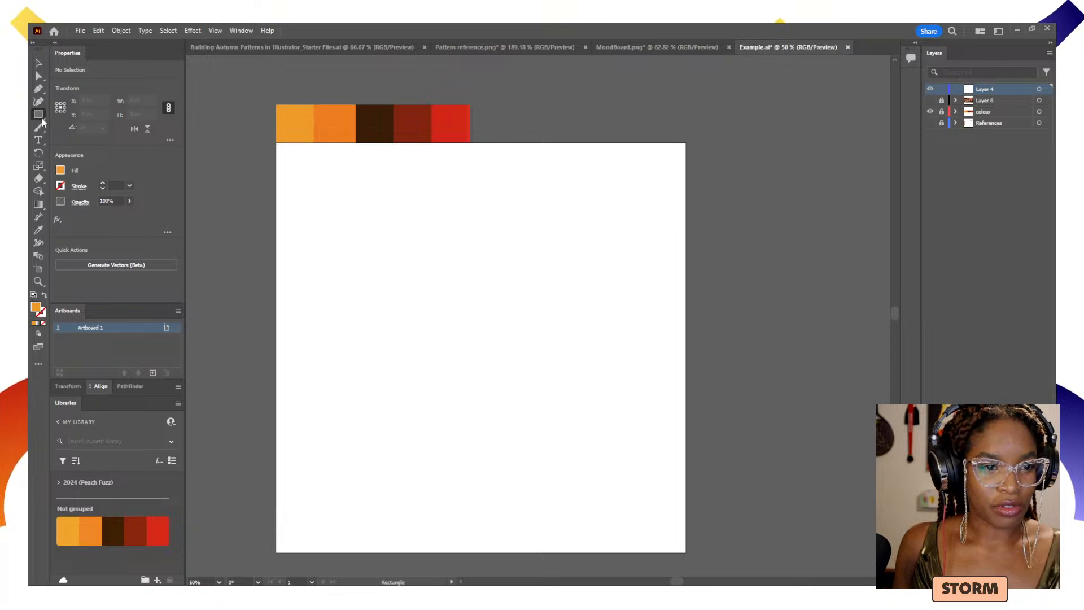
- Draw a tall narrow ellipse of about 69 by 213 px above the artboard's centre with the Ellipse tool
{"action": "left_click_drag", "start_coordinate": [42, 121], "coordinate": [66, 127]}
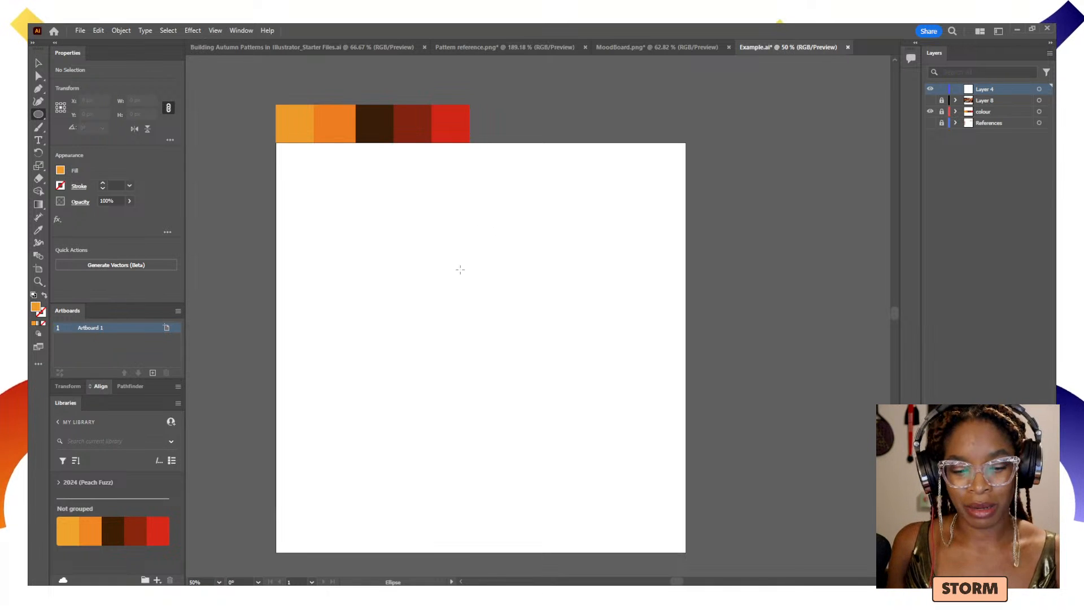
{"action": "left_click_drag", "start_coordinate": [455, 253], "coordinate": [481, 334]}
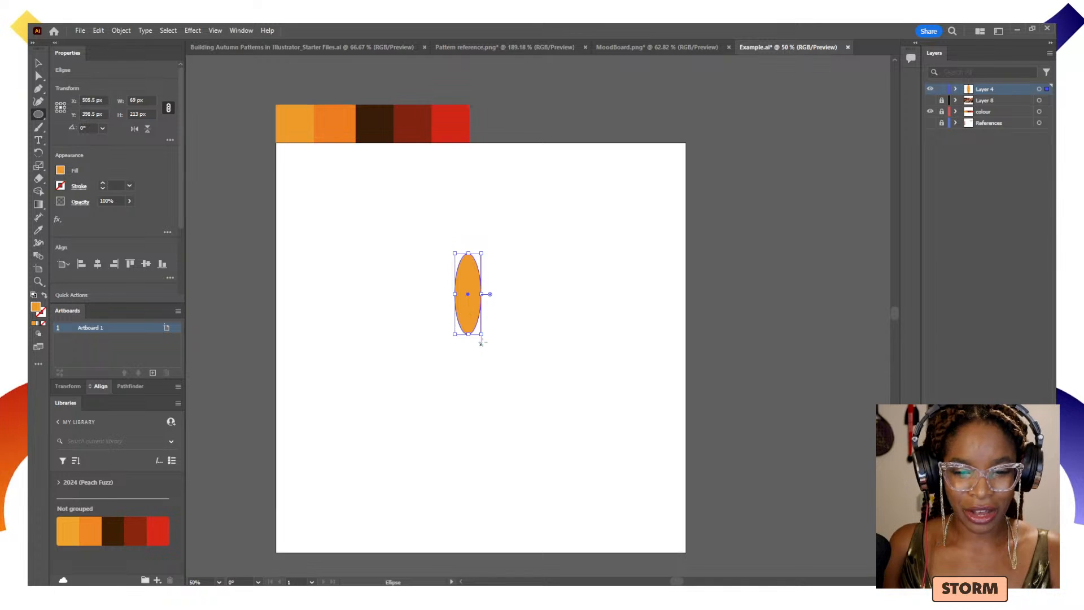
{"action": "key", "text": "v"}
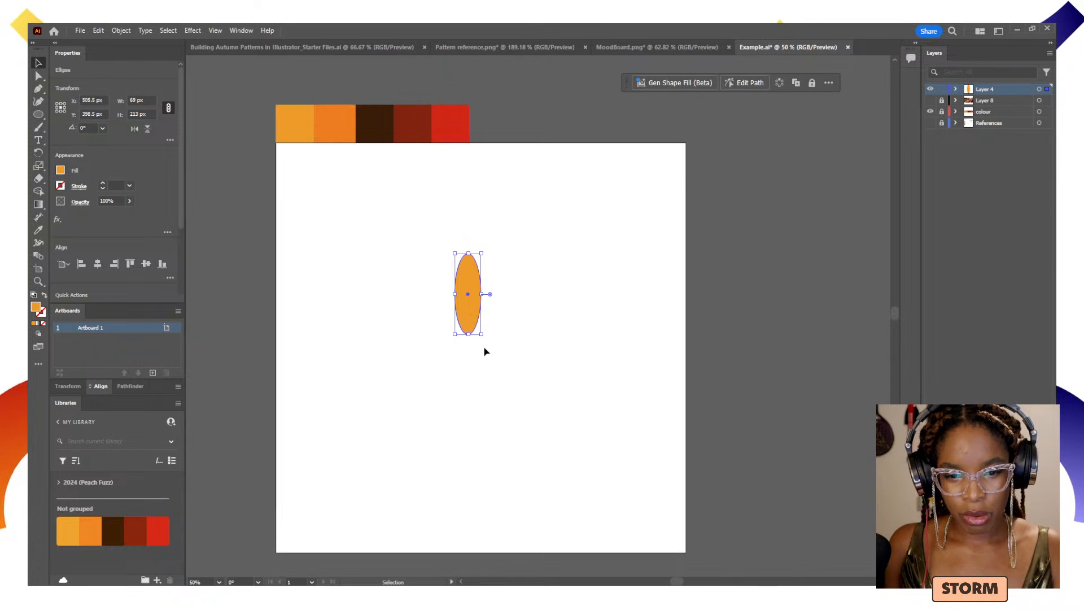
{"action": "left_click", "coordinate": [484, 352]}
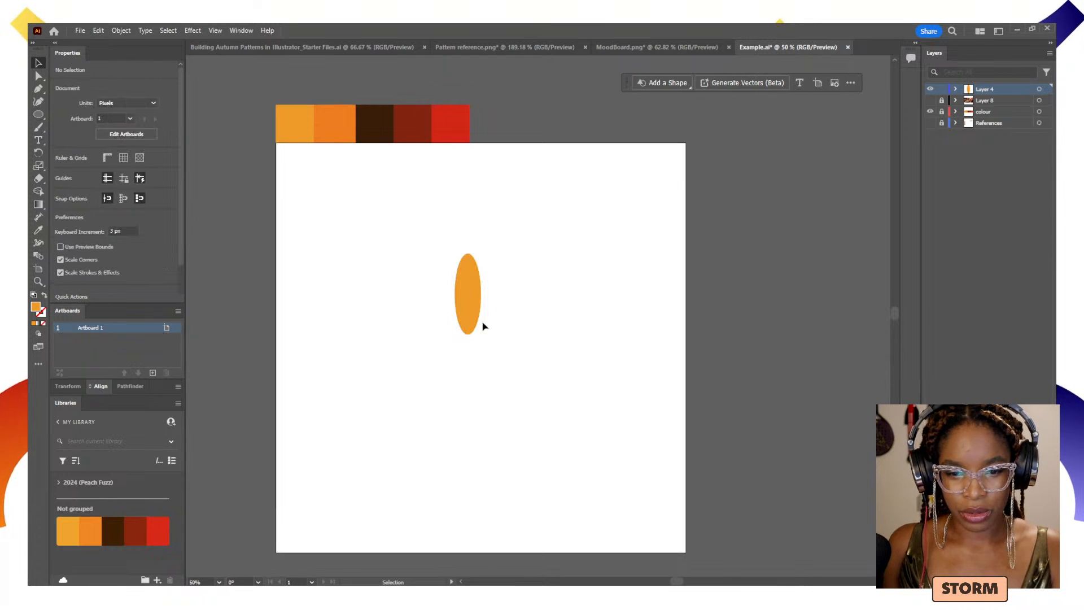
- Make the locked layer with the autumn mood board visible and bring the images into view beside the artboard
{"action": "left_click", "coordinate": [930, 123]}
{"action": "left_click", "coordinate": [931, 123]}
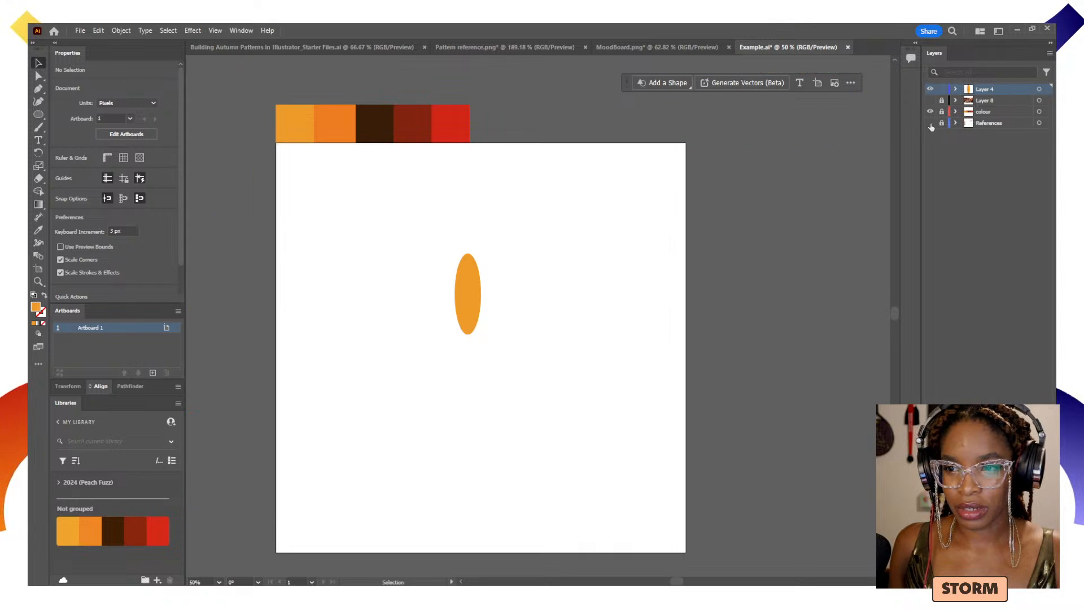
{"action": "left_click", "coordinate": [931, 100]}
{"action": "left_click_drag", "start_coordinate": [685, 395], "coordinate": [471, 375]}
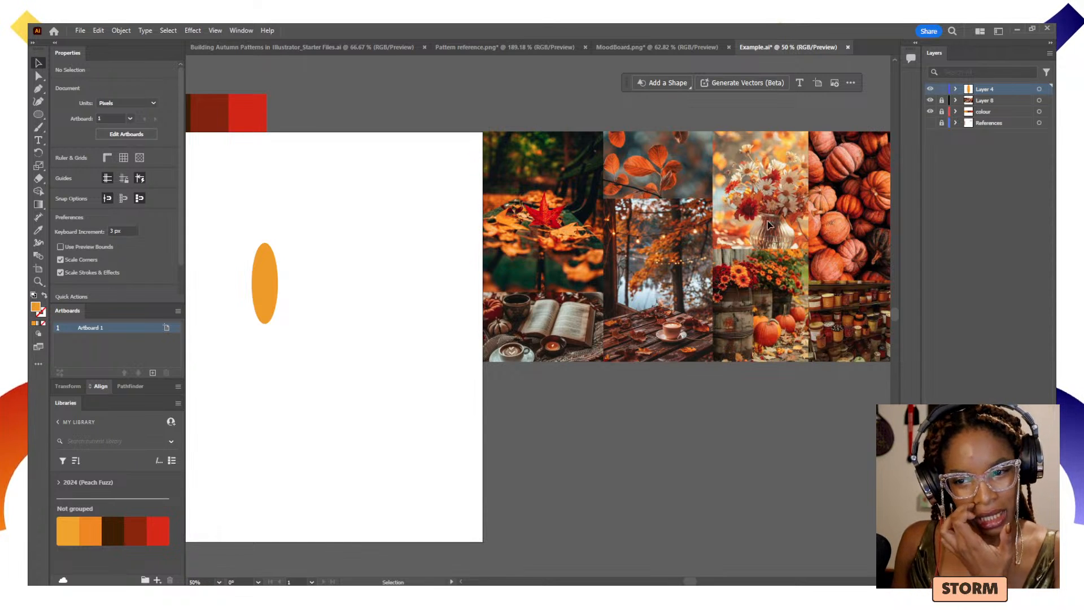
{"action": "key", "text": "space"}
{"action": "left_click_drag", "start_coordinate": [303, 313], "coordinate": [343, 305]}
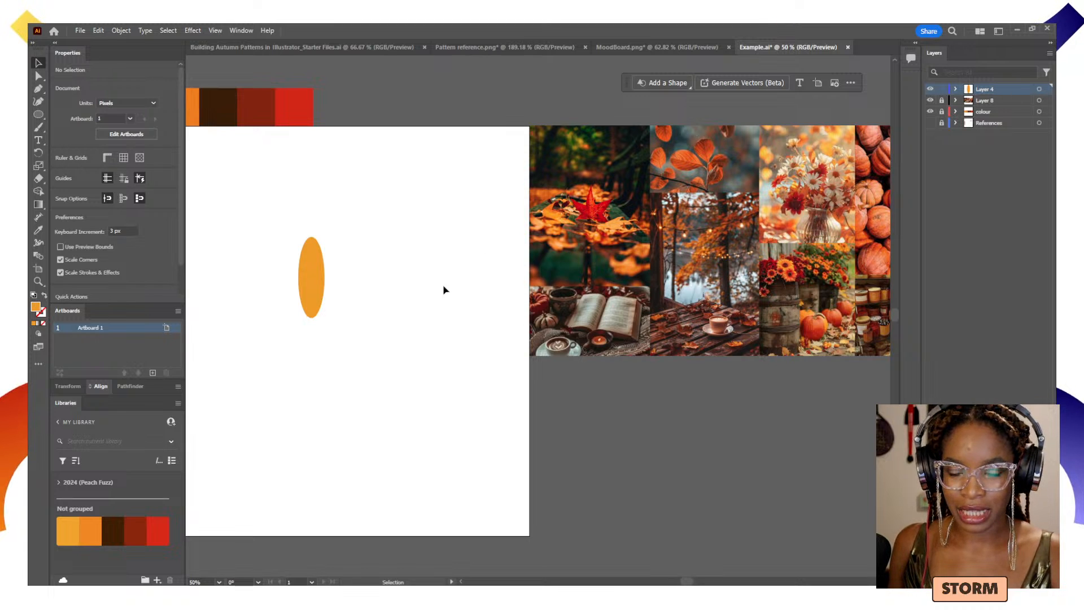
{"action": "key", "text": "space"}
{"action": "left_click_drag", "start_coordinate": [443, 288], "coordinate": [518, 310]}
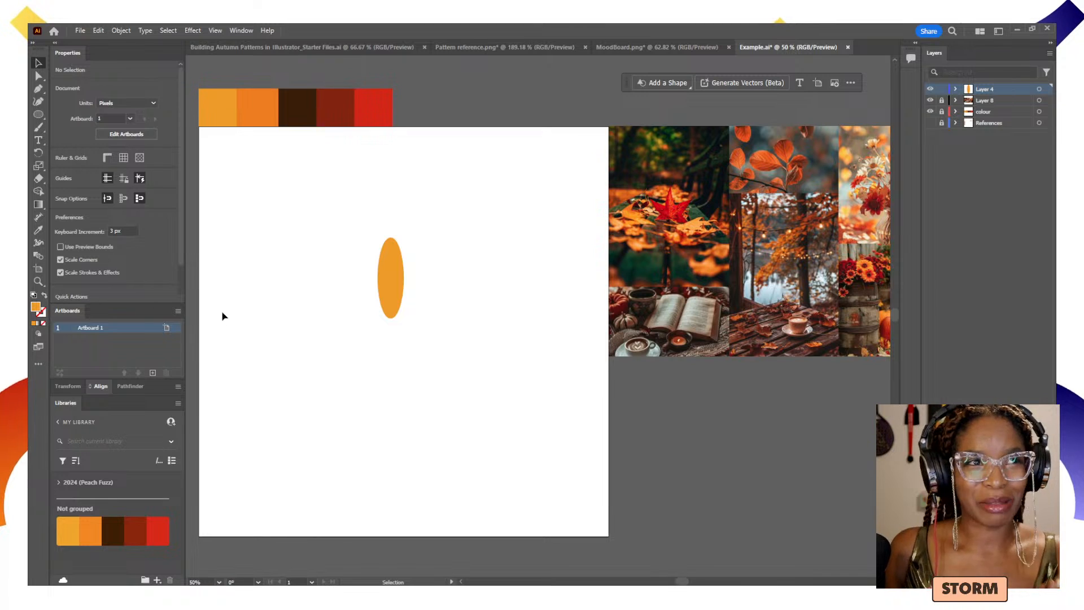
{"action": "left_click_drag", "start_coordinate": [488, 368], "coordinate": [449, 350]}
- Change the ellipse's fill to a pale peach, RGB 255, 229, 187, with the Color Picker
{"action": "left_click", "coordinate": [346, 260]}
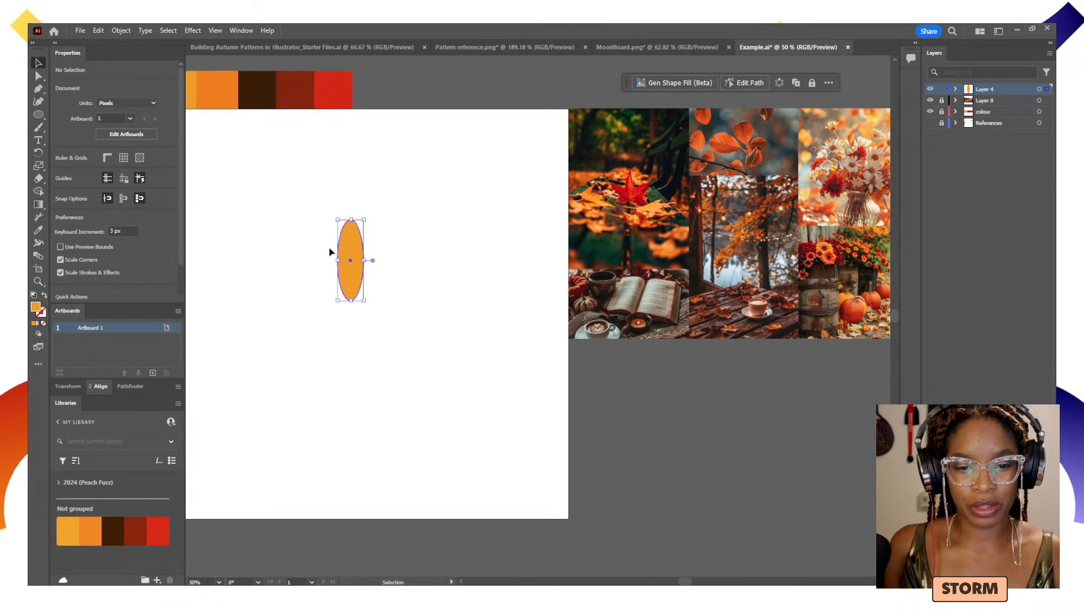
{"action": "double_click", "coordinate": [35, 308]}
{"action": "left_click_drag", "start_coordinate": [170, 346], "coordinate": [119, 333]}
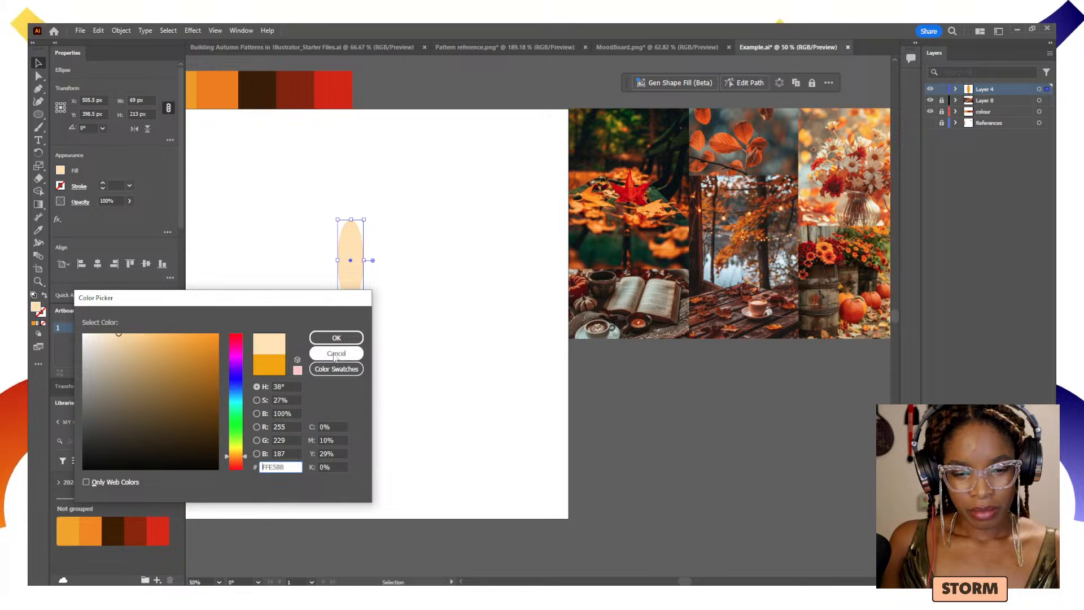
{"action": "left_click", "coordinate": [337, 338]}
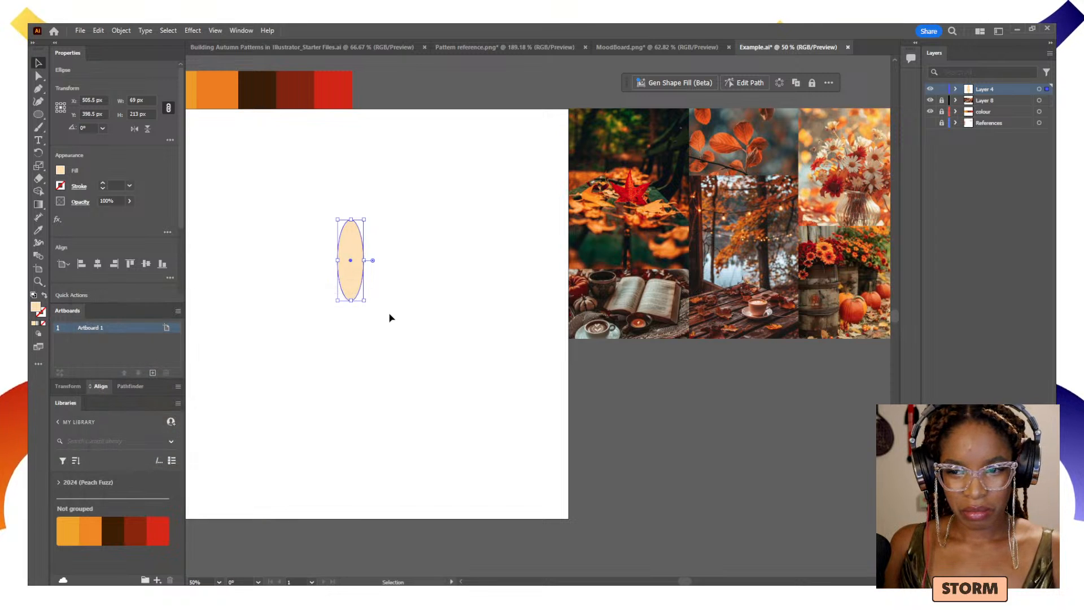
- Turn the peach ellipse into a flower shape with a radial repeat
{"action": "left_click", "coordinate": [376, 311]}
{"action": "left_click", "coordinate": [347, 287]}
{"action": "left_click", "coordinate": [148, 32]}
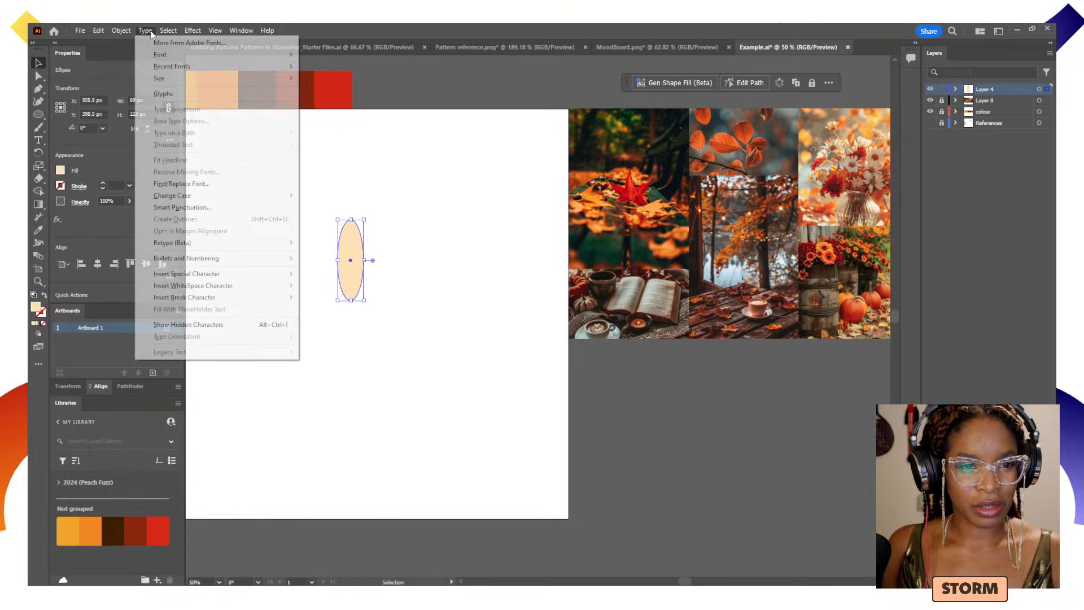
{"action": "left_click", "coordinate": [122, 31]}
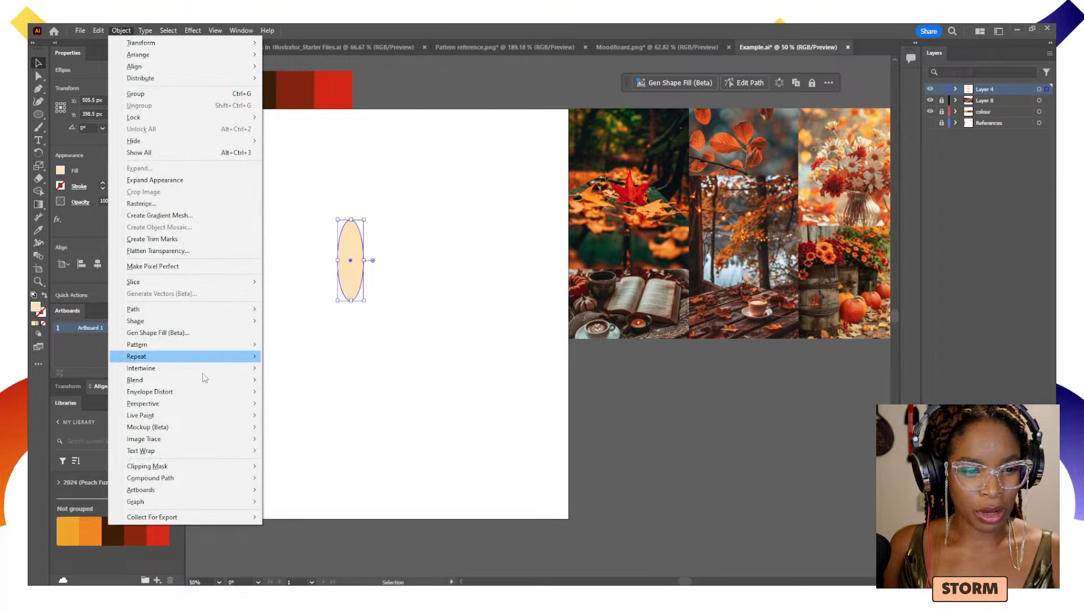
{"action": "mouse_move", "coordinate": [242, 356]}
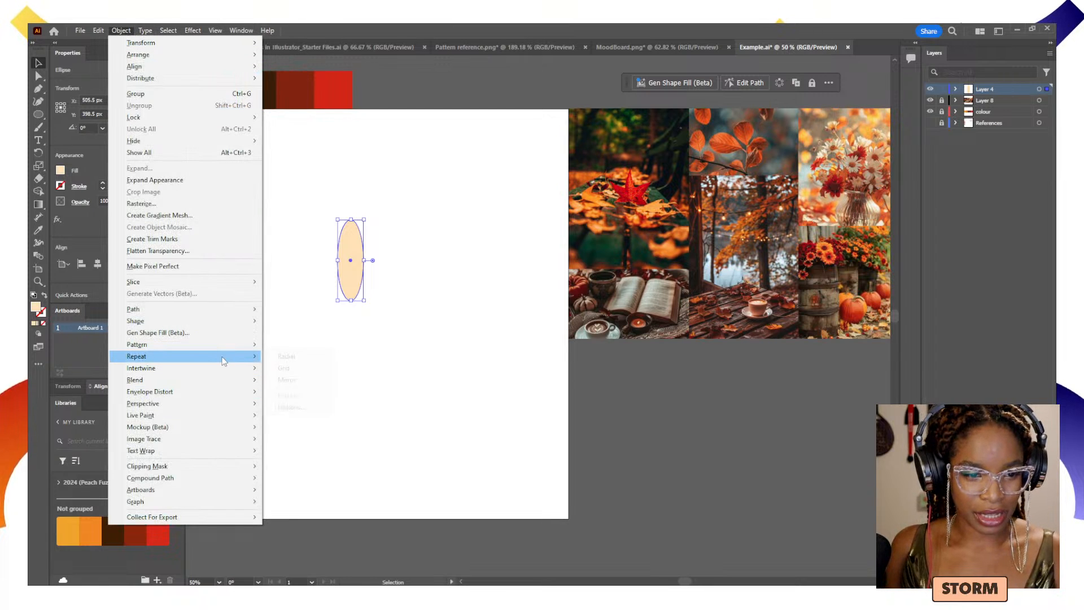
{"action": "left_click", "coordinate": [286, 356]}
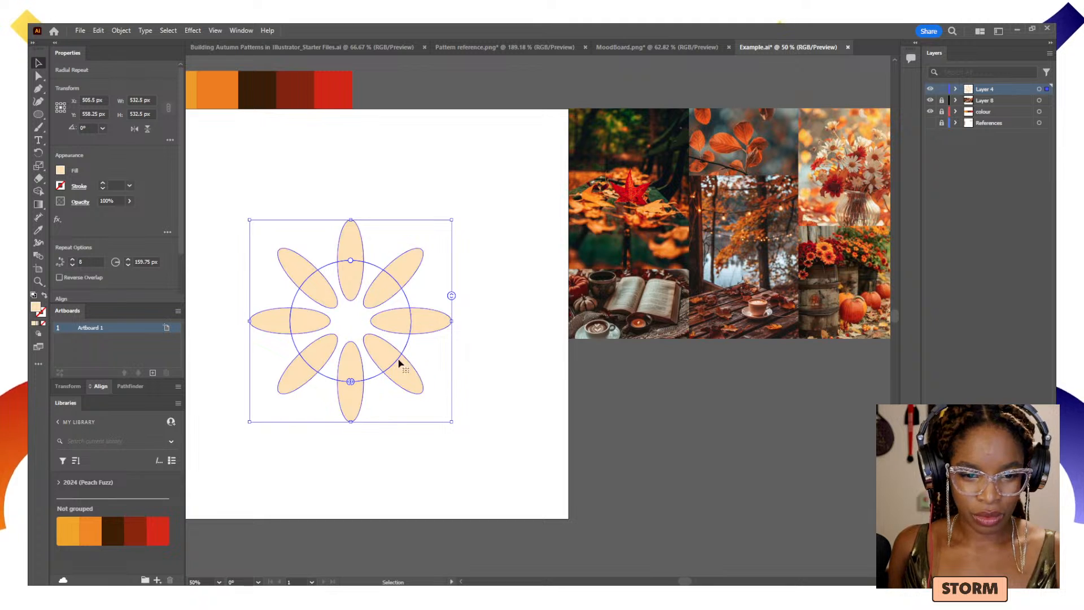
- Increase the radial repeat to 14 petals and tighten its radius to about 111 px so the petals meet at the centre
{"action": "mouse_move", "coordinate": [351, 261]}
{"action": "left_mouse_down"}
{"action": "mouse_move", "coordinate": [356, 286]}
{"action": "mouse_move", "coordinate": [350, 267]}
{"action": "left_mouse_up"}
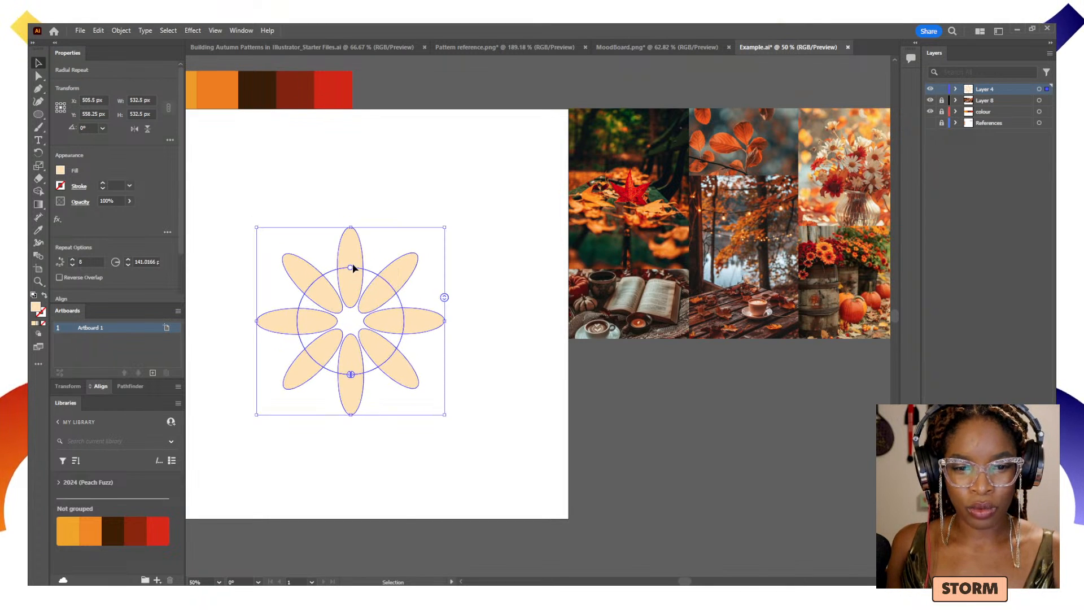
{"action": "left_click_drag", "start_coordinate": [445, 300], "coordinate": [440, 266]}
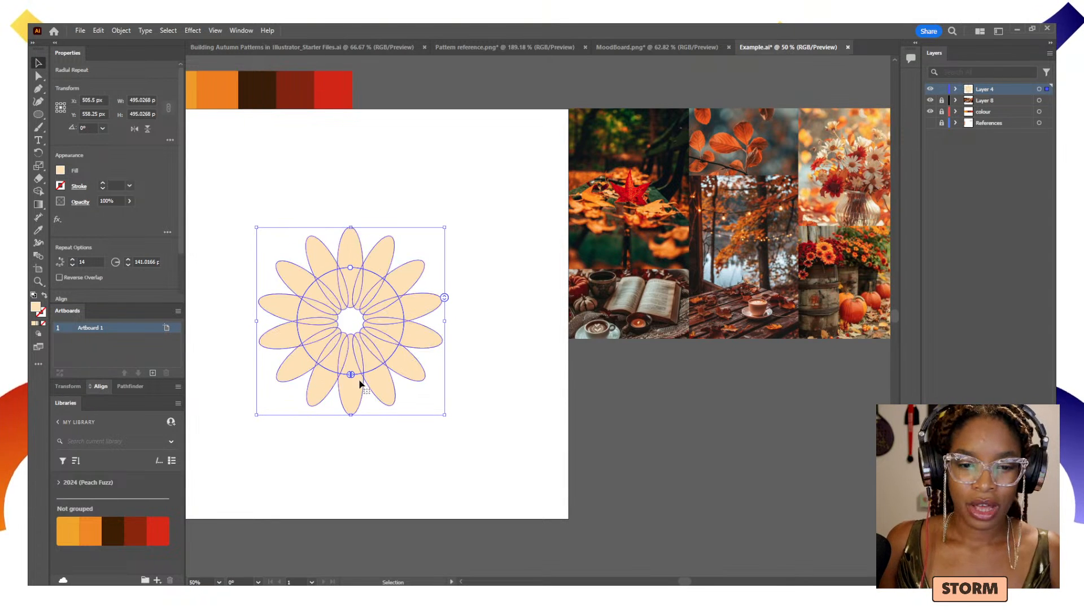
{"action": "mouse_move", "coordinate": [352, 377]}
{"action": "left_mouse_down"}
{"action": "mouse_move", "coordinate": [392, 353]}
{"action": "mouse_move", "coordinate": [402, 307]}
{"action": "mouse_move", "coordinate": [346, 270]}
{"action": "mouse_move", "coordinate": [400, 317]}
{"action": "mouse_move", "coordinate": [353, 380]}
{"action": "left_mouse_up"}
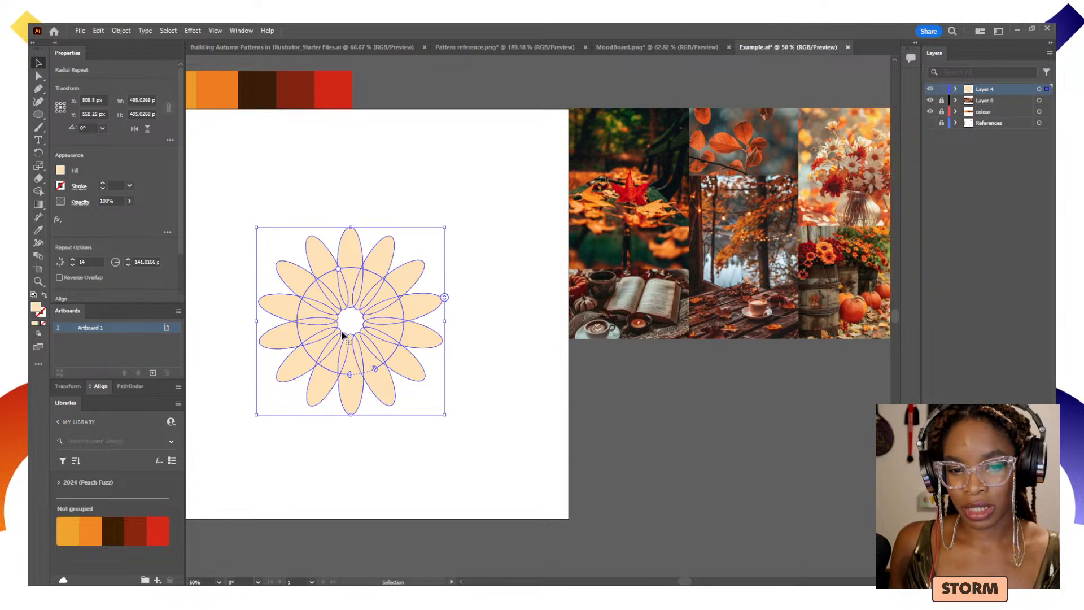
{"action": "left_click_drag", "start_coordinate": [339, 273], "coordinate": [346, 289]}
- Move the petal flower down and to the right, to about X 591.5 px, Y 611.25 px, and deselect it
{"action": "left_click", "coordinate": [427, 439]}
{"action": "left_click_drag", "start_coordinate": [368, 350], "coordinate": [436, 373]}
{"action": "left_click", "coordinate": [431, 436]}
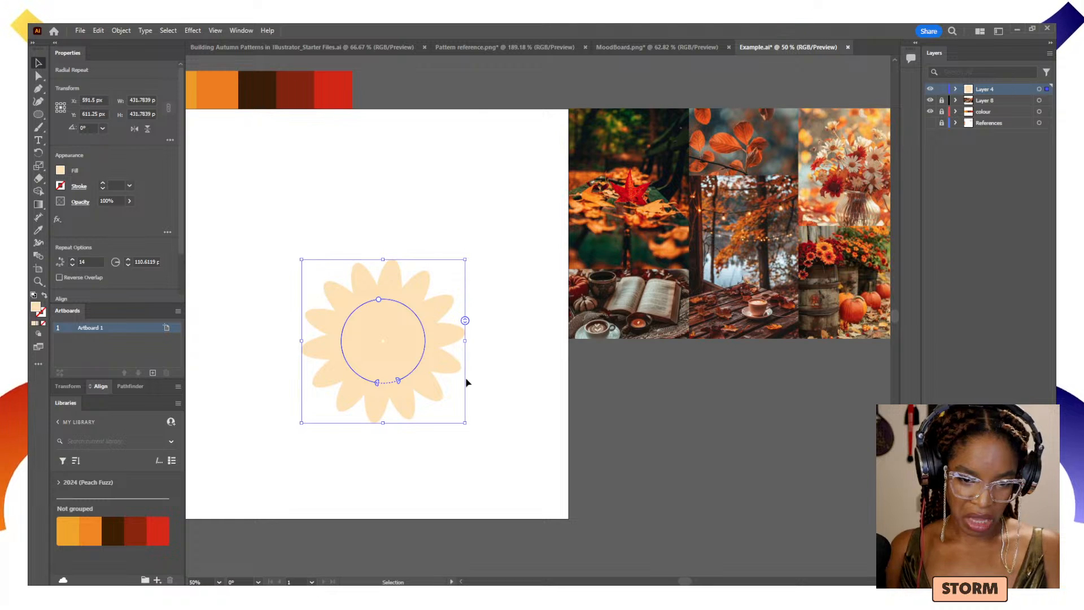
{"action": "left_click", "coordinate": [455, 417]}
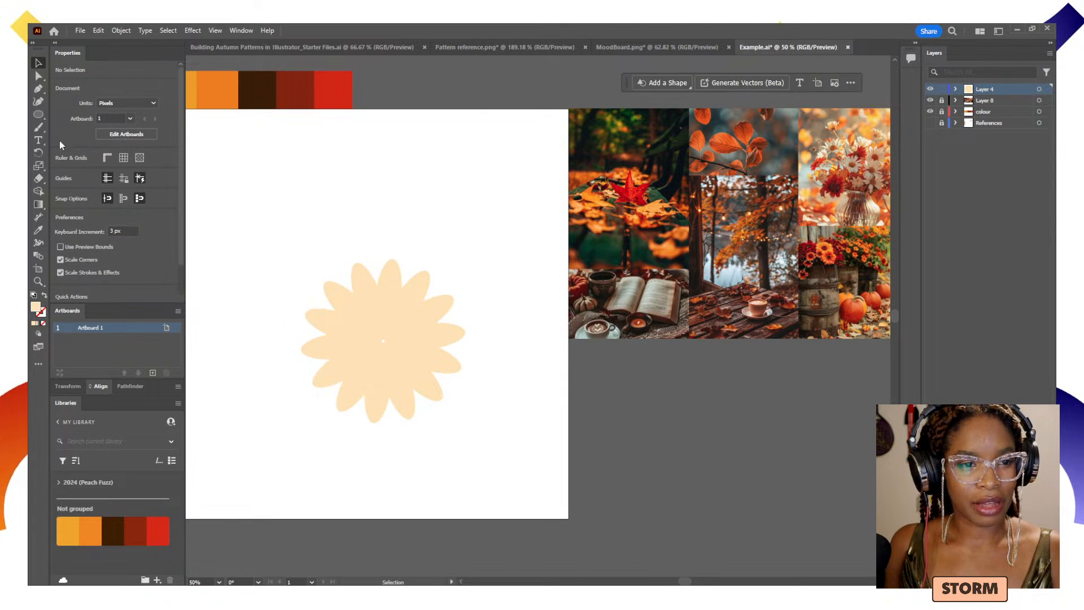
- Draw a circle of about 76 px above the flower and fill it with the theme's second orange
{"action": "left_click", "coordinate": [38, 116]}
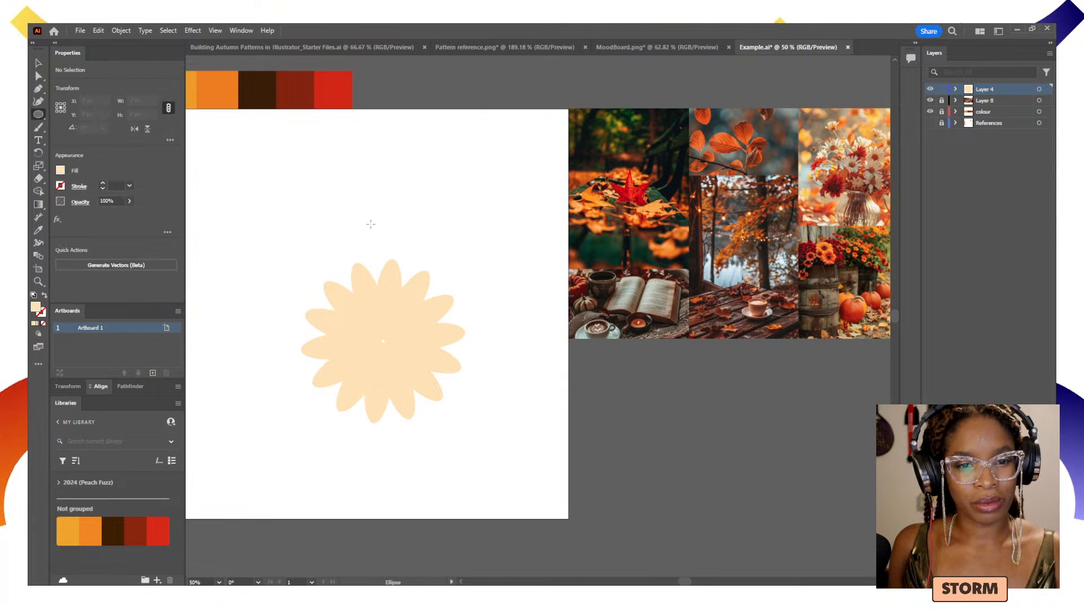
{"action": "left_click_drag", "start_coordinate": [347, 213], "coordinate": [377, 243]}
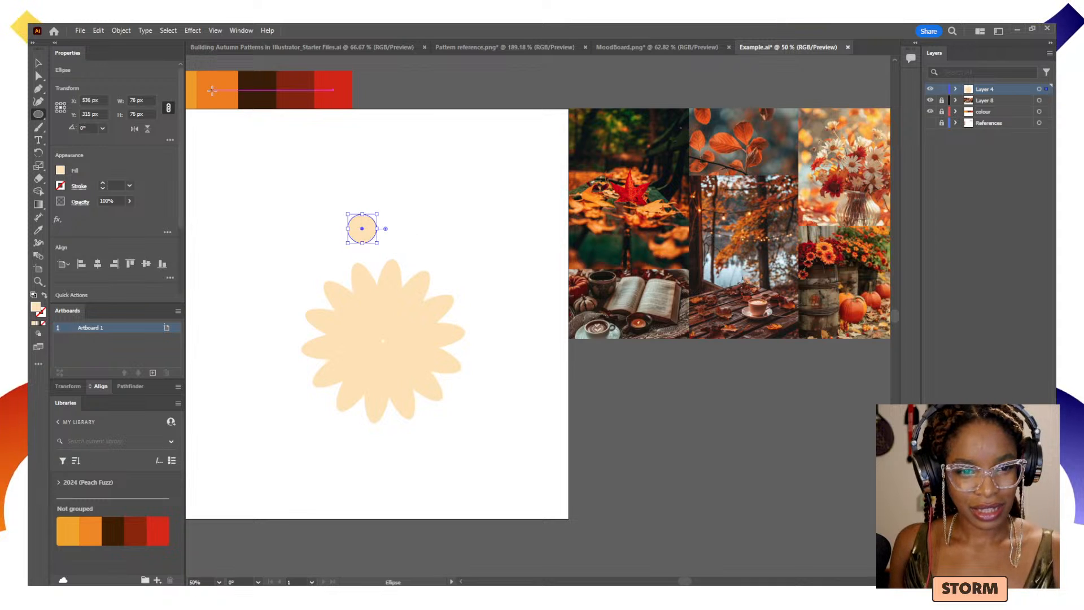
{"action": "left_click", "coordinate": [91, 537]}
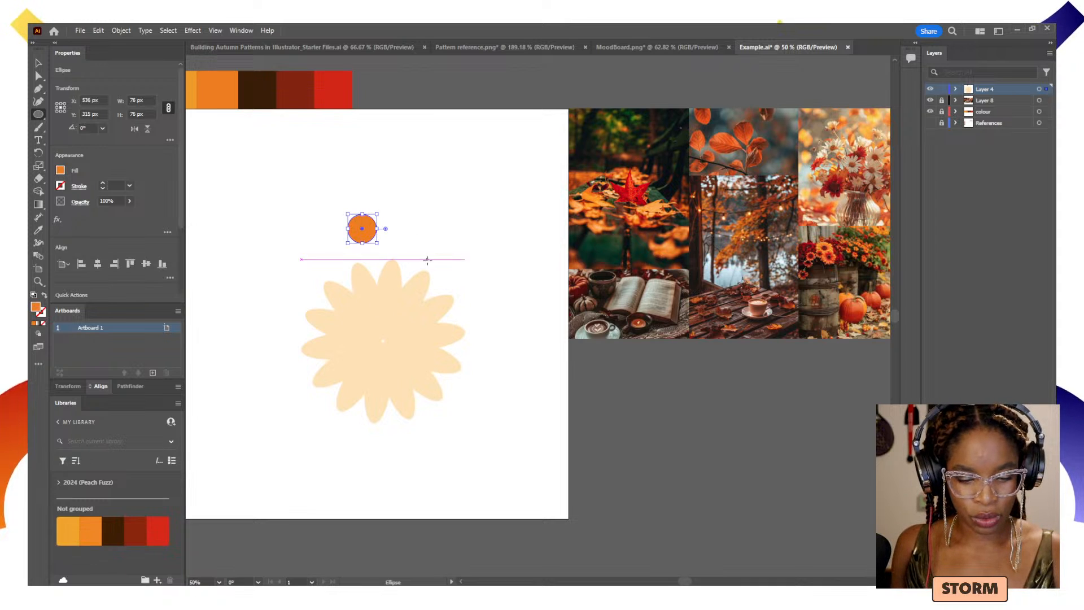
- Place the orange circle over the middle of the petals and enlarge it slightly as the flower's centre
{"action": "key", "text": "v"}
{"action": "left_click_drag", "start_coordinate": [361, 231], "coordinate": [383, 345]}
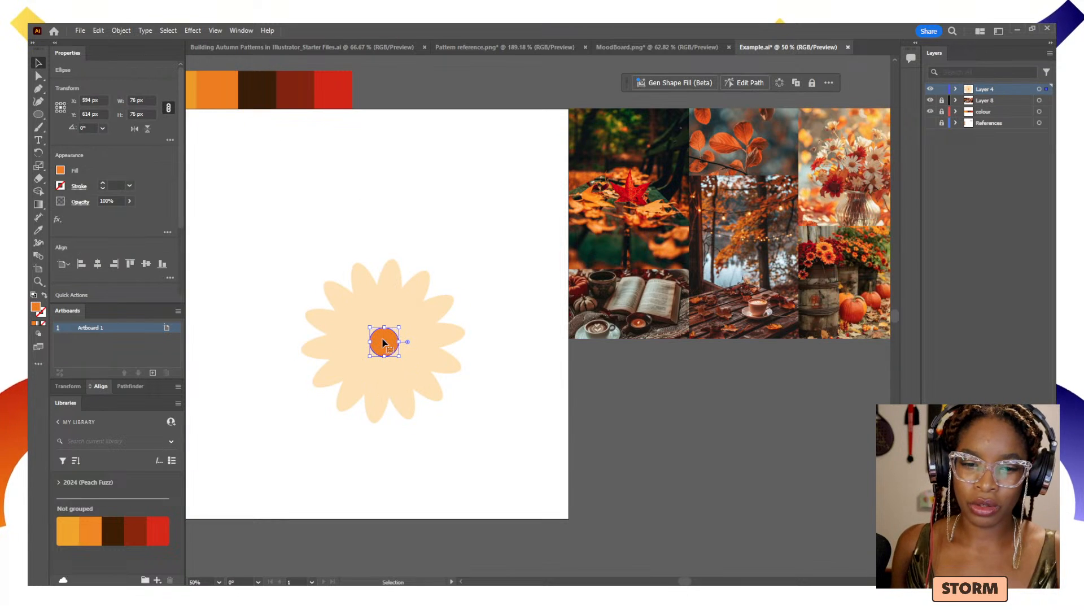
{"action": "left_click_drag", "start_coordinate": [387, 346], "coordinate": [404, 362]}
{"action": "left_click", "coordinate": [497, 431]}
- Isolate one petal of the radial repeat, give it a black 1 pt stroke and leave isolation mode
{"action": "left_click", "coordinate": [403, 395]}
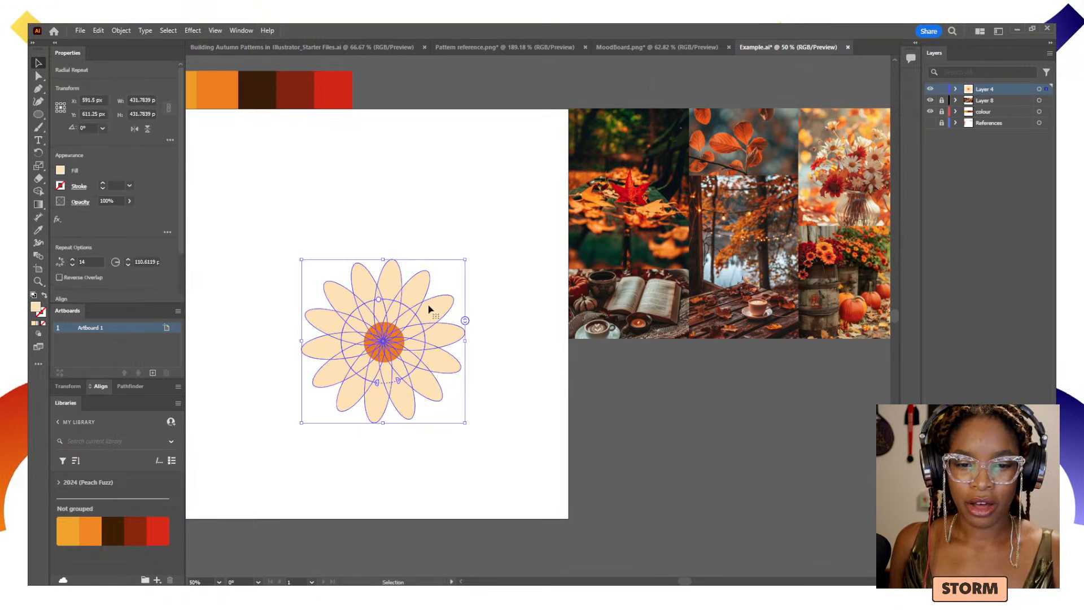
{"action": "double_click", "coordinate": [397, 285]}
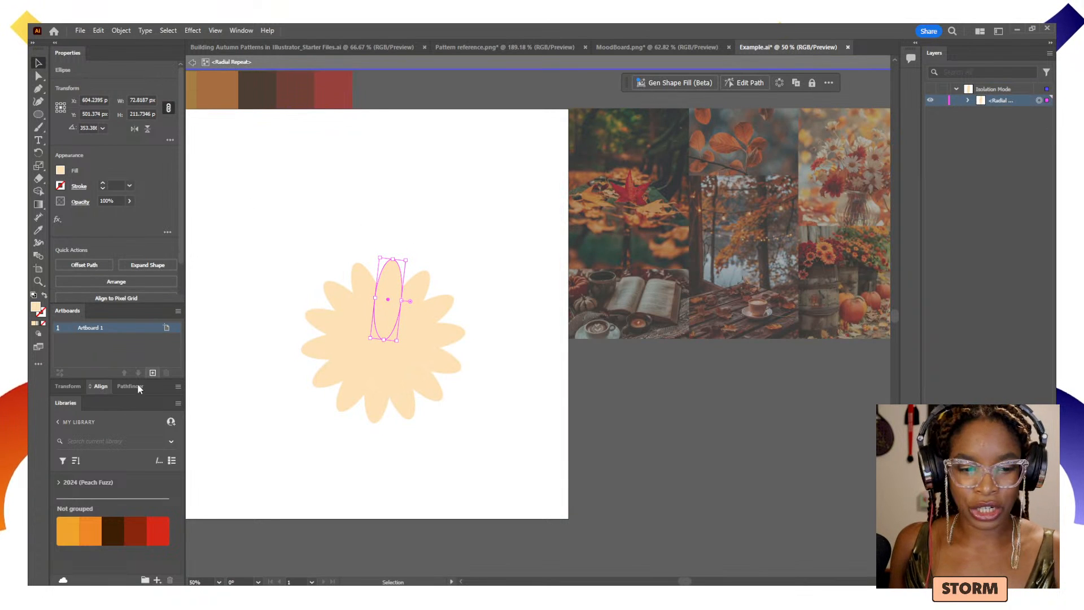
{"action": "left_click", "coordinate": [36, 309]}
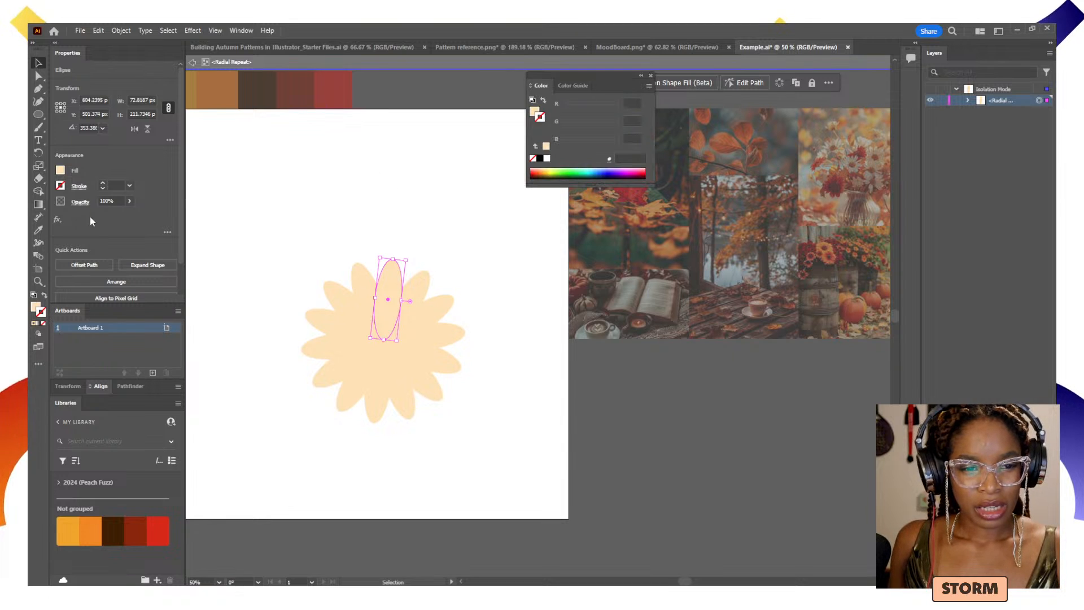
{"action": "left_click", "coordinate": [540, 159]}
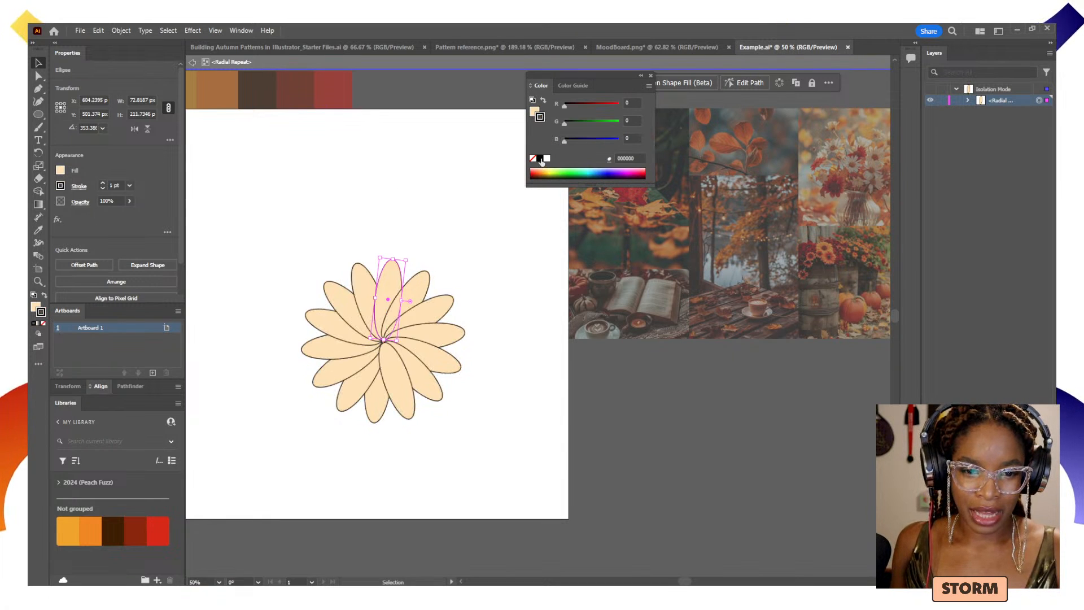
{"action": "double_click", "coordinate": [460, 235]}
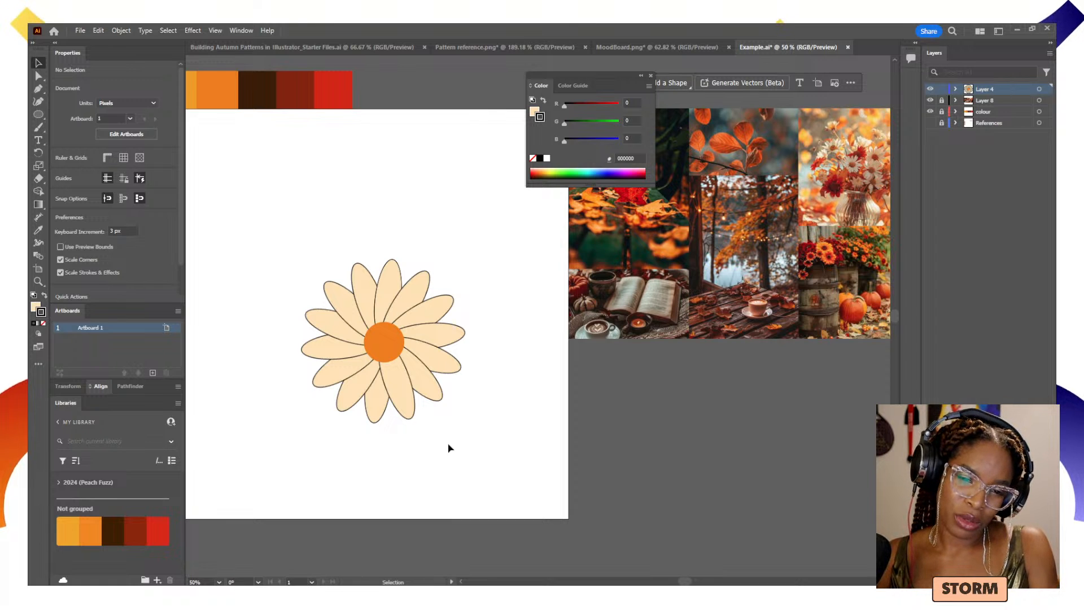
- Undo the black petal stroke and the petal isolation, leaving the flower deselected
{"action": "key", "text": "ctrl+z"}
{"action": "key", "text": "ctrl+z"}
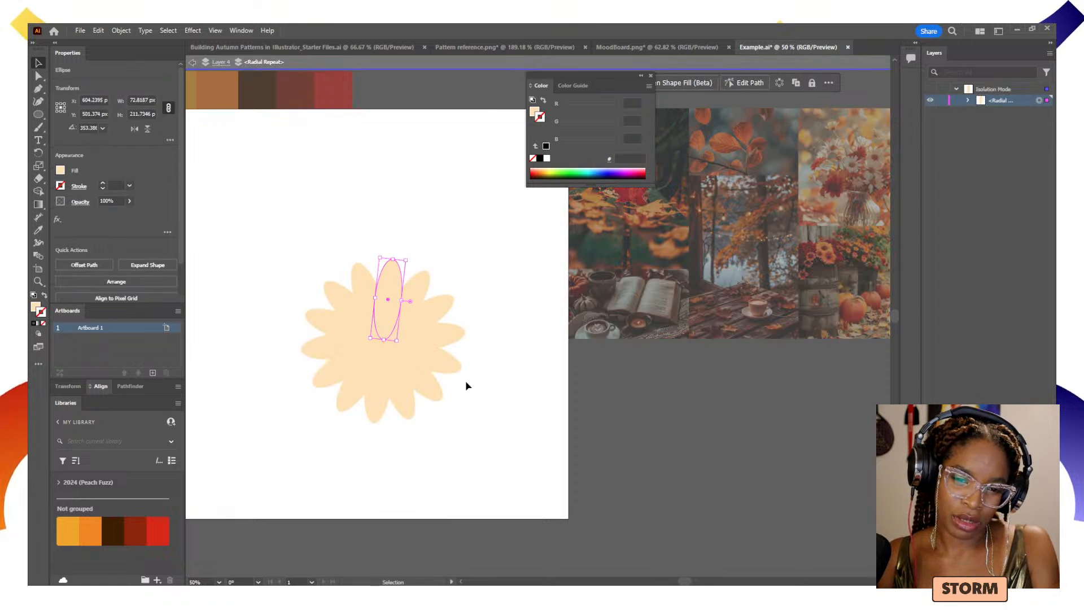
{"action": "key", "text": "ctrl+z"}
{"action": "left_click", "coordinate": [519, 339]}
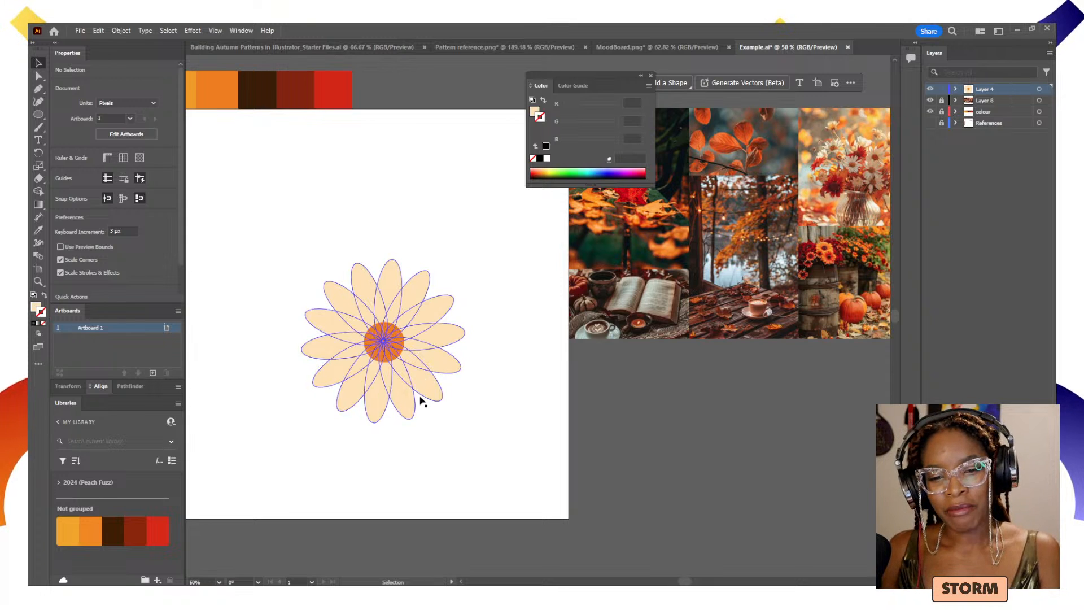
- Duplicate the petal radial repeat in Layer 4 and give the lower copy a stroke in the theme's dark red
{"action": "left_click", "coordinate": [955, 89]}
{"action": "left_click_drag", "start_coordinate": [992, 115], "coordinate": [996, 106]}
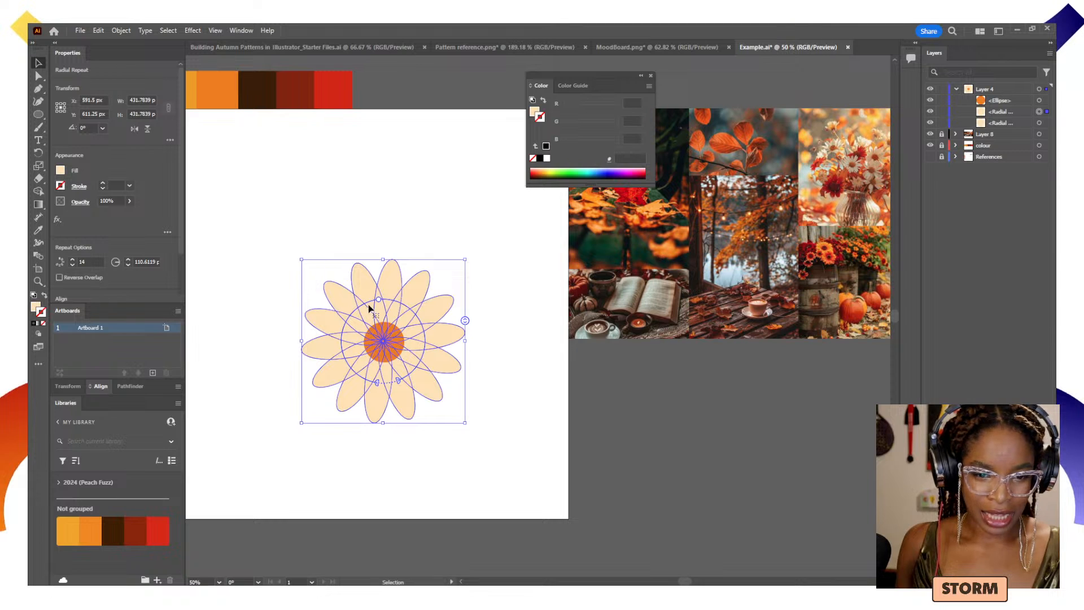
{"action": "left_click", "coordinate": [1039, 123]}
{"action": "key", "text": "x"}
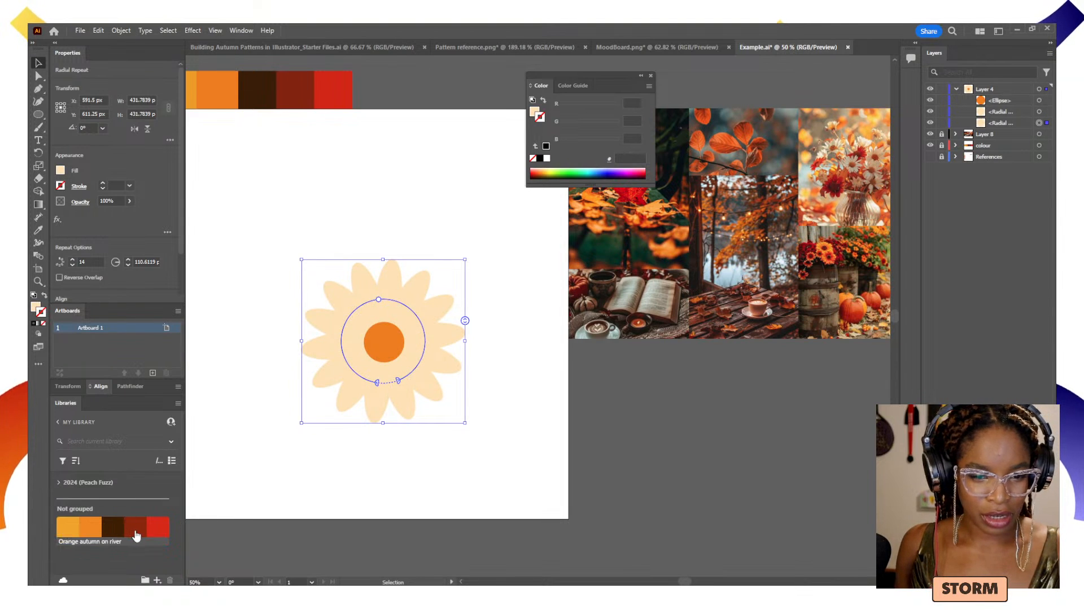
{"action": "left_click", "coordinate": [135, 533]}
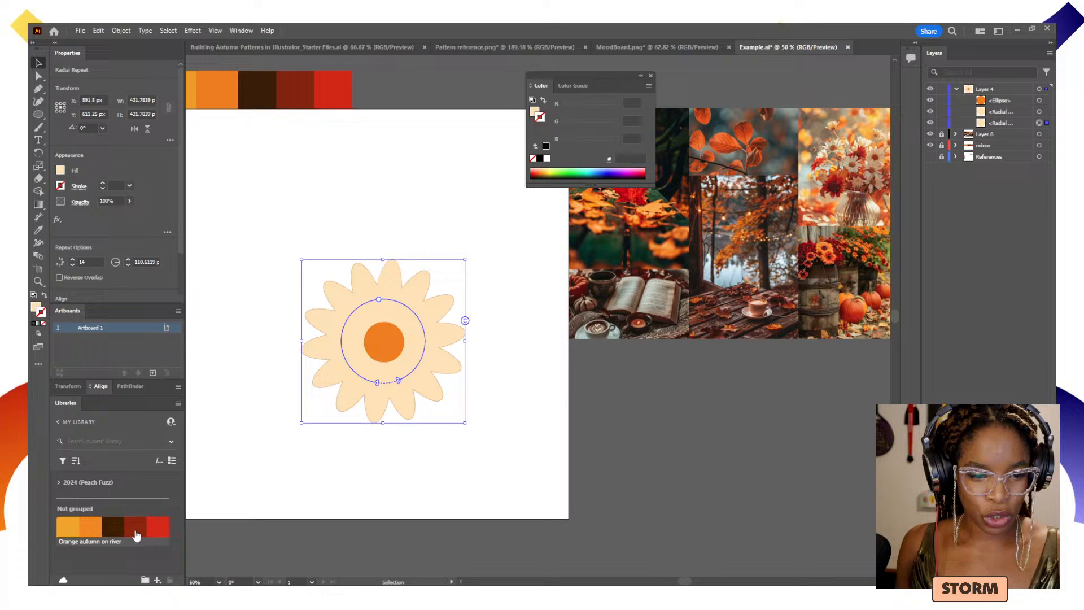
- Rotate the upper petal repeat slightly clockwise, to an angle of about 351.9°
{"action": "left_click", "coordinate": [1039, 112]}
{"action": "left_click_drag", "start_coordinate": [472, 255], "coordinate": [480, 273]}
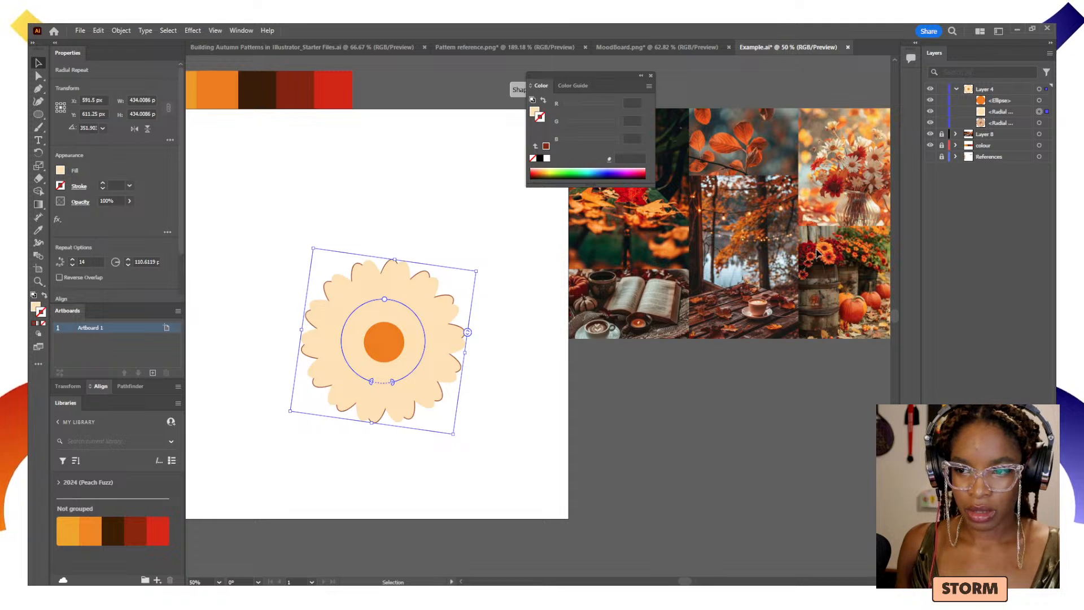
- Hide the upper petal repeat and remove the stroke from the lower one
{"action": "left_click", "coordinate": [1003, 122]}
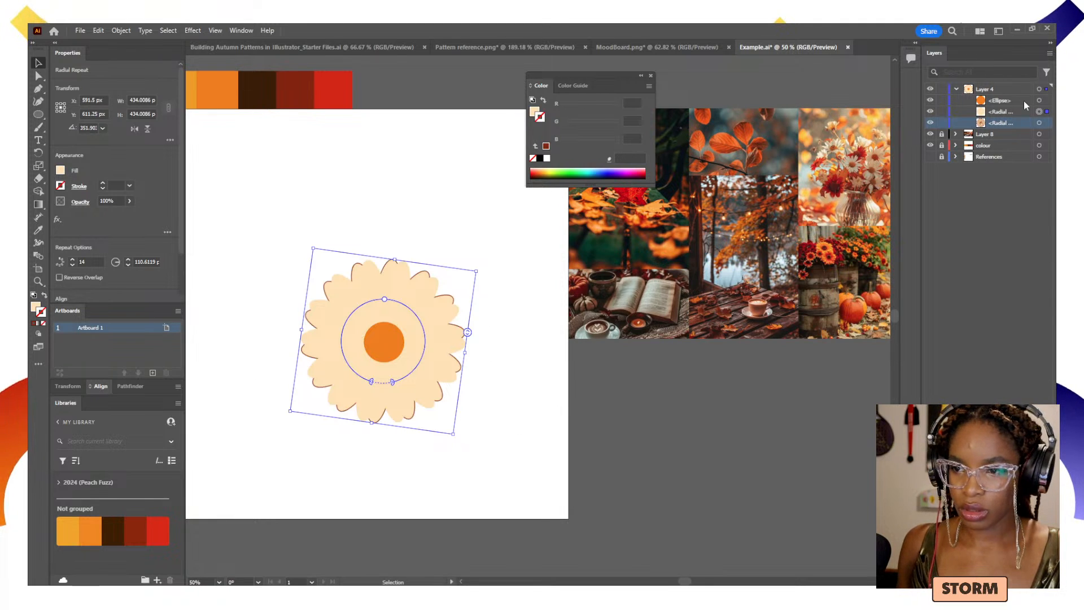
{"action": "left_click", "coordinate": [1039, 123]}
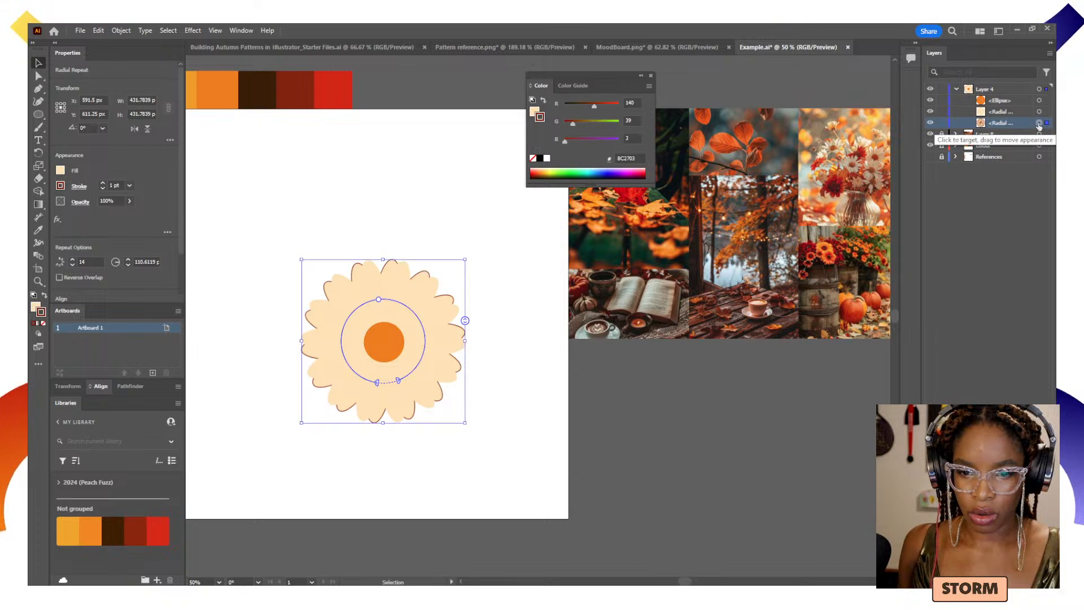
{"action": "left_click", "coordinate": [930, 111]}
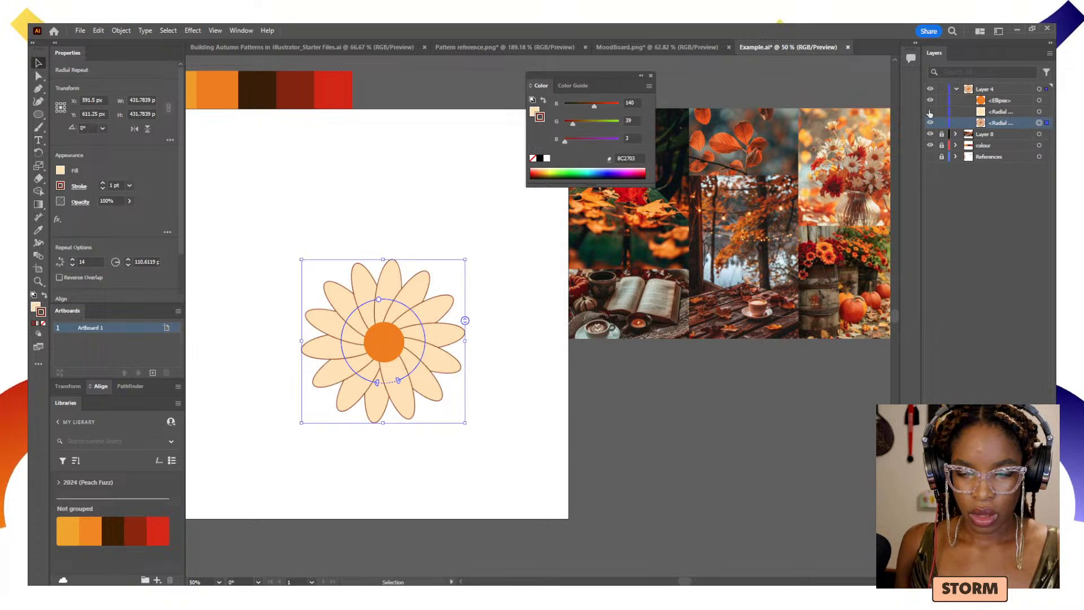
{"action": "left_click", "coordinate": [44, 323]}
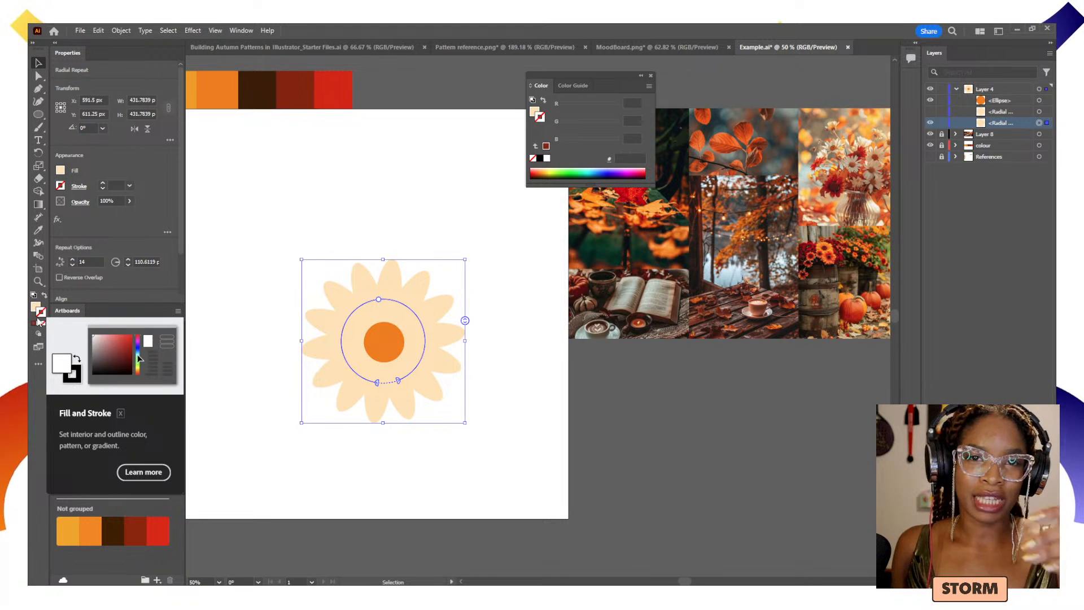
- Fill the lower petal repeat with the theme's dark red and show the upper repeat again
{"action": "left_click", "coordinate": [36, 308]}
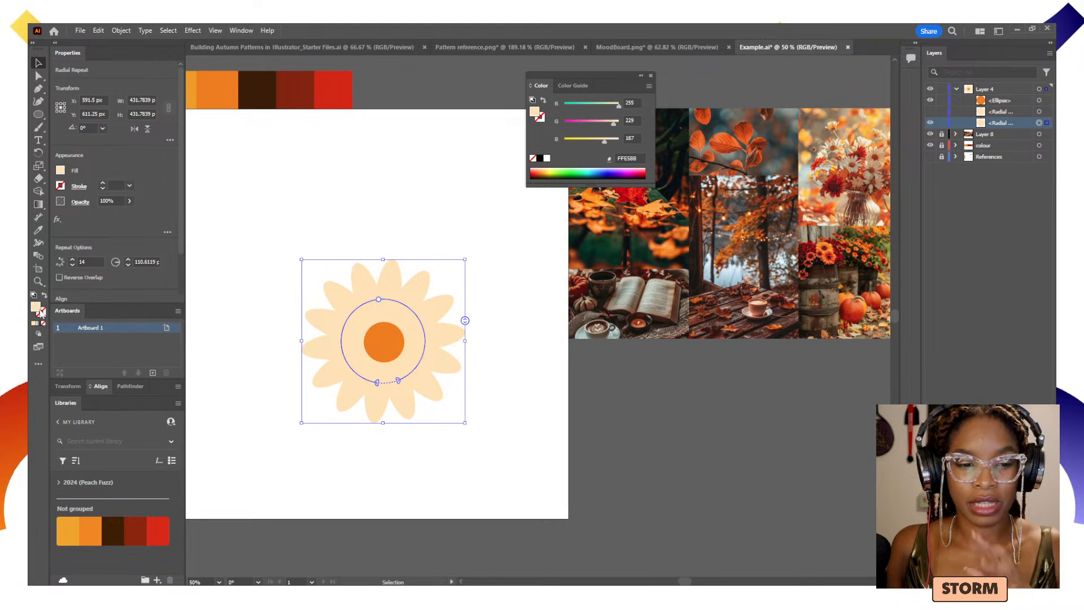
{"action": "left_click", "coordinate": [136, 533]}
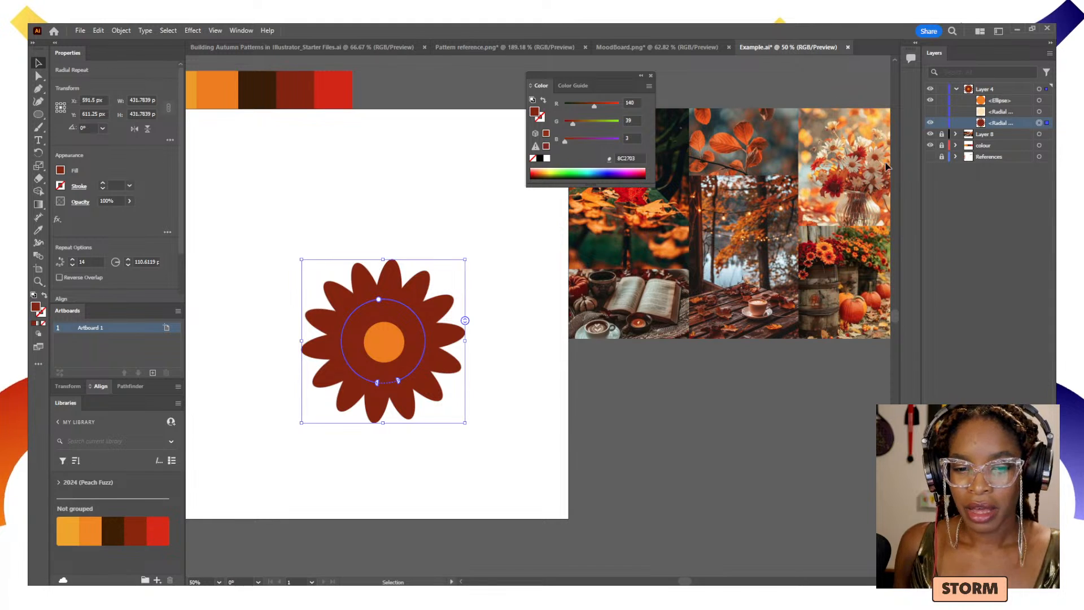
{"action": "left_click", "coordinate": [930, 112]}
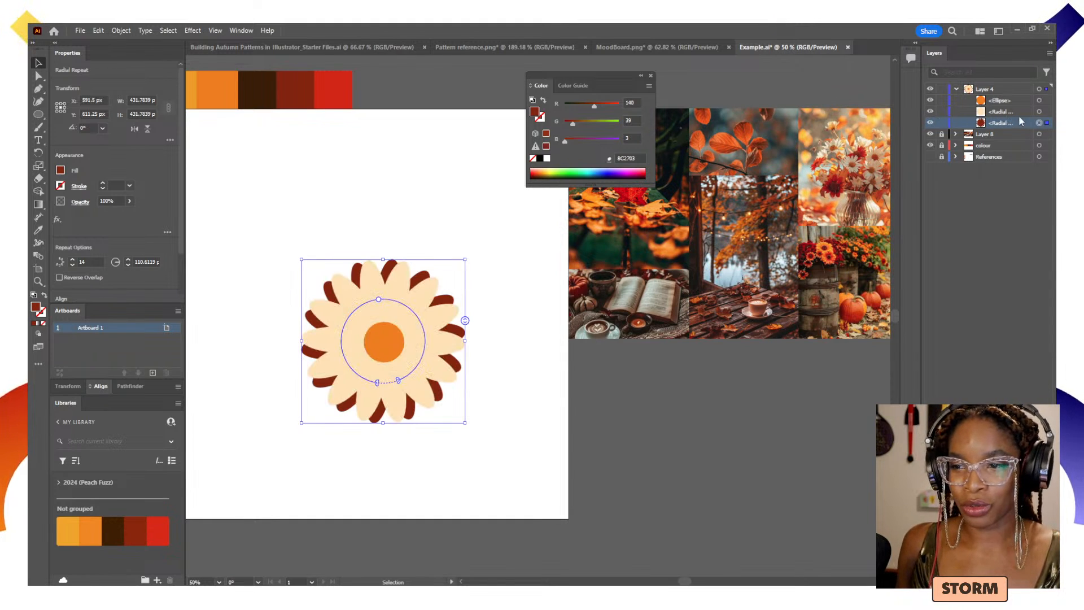
- Shrink the upper cream petal repeat around its centre to about 380 px and deselect it
{"action": "left_click", "coordinate": [1040, 112]}
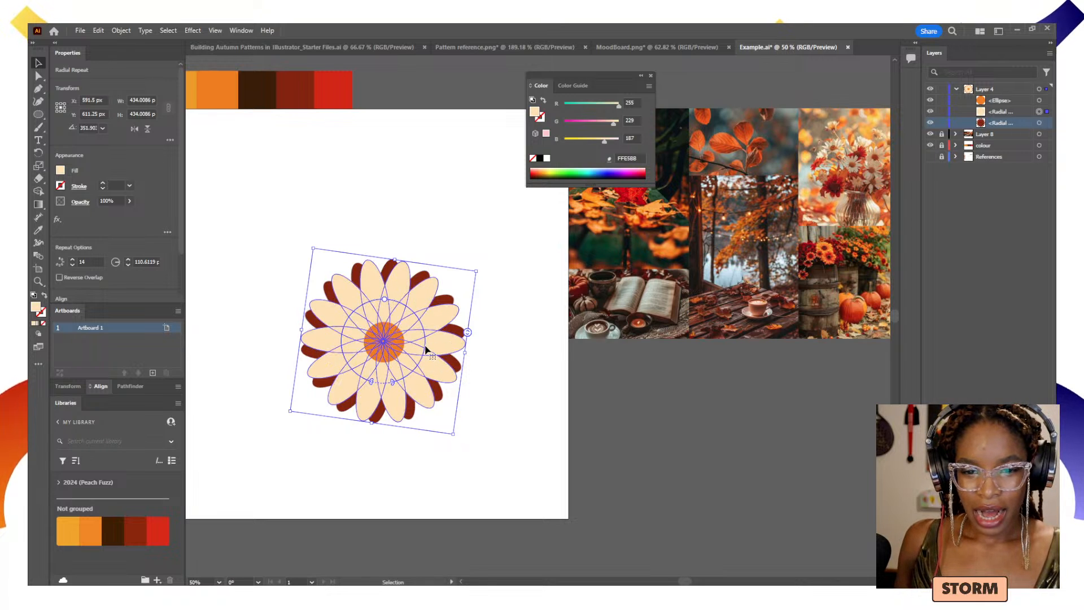
{"action": "left_click_drag", "start_coordinate": [478, 270], "coordinate": [469, 274]}
{"action": "left_click", "coordinate": [472, 379]}
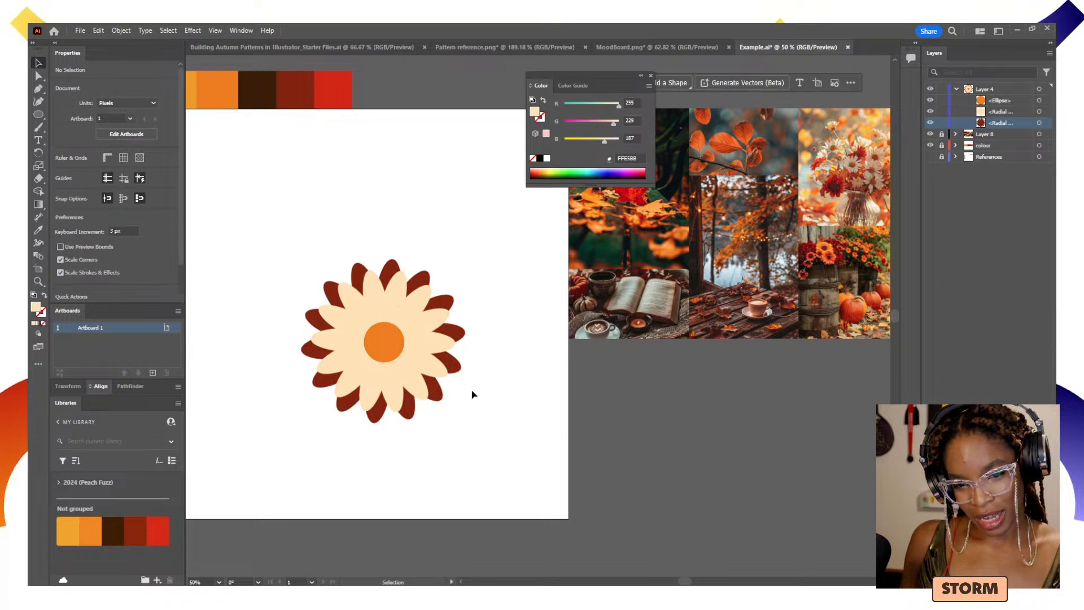
- Duplicate the cream petal repeat above itself, rotate the copy to 0° and shrink it to about 322.5 px
{"action": "left_click", "coordinate": [416, 385]}
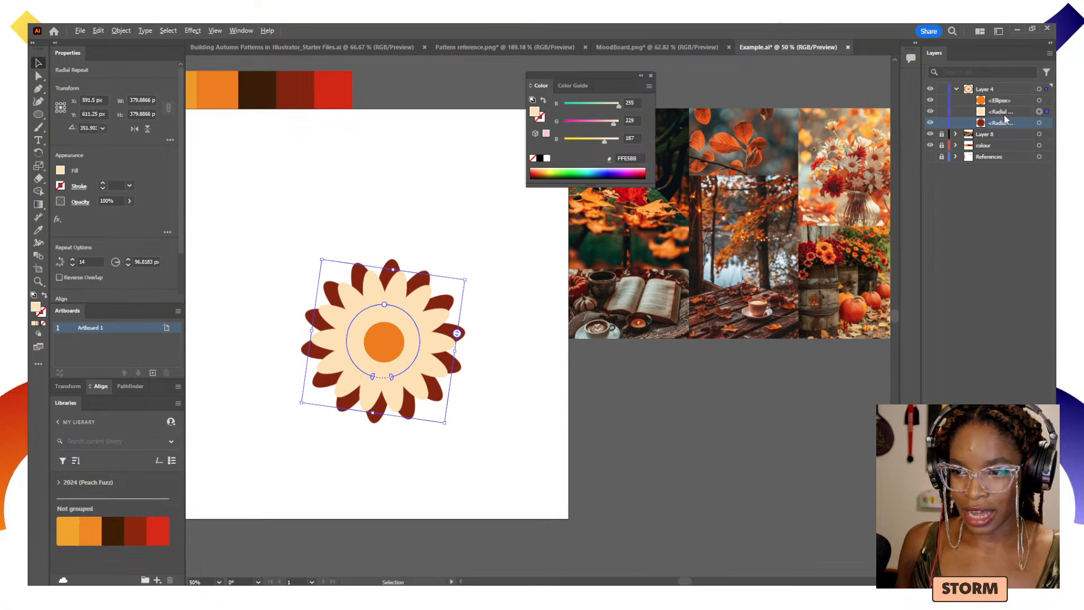
{"action": "left_click_drag", "start_coordinate": [1003, 113], "coordinate": [1006, 107]}
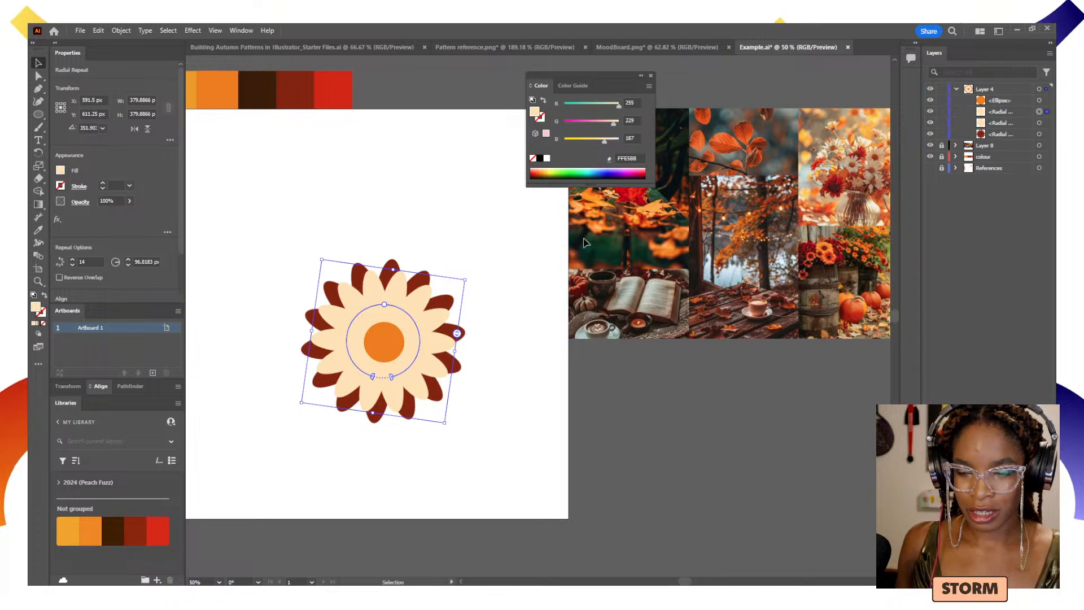
{"action": "left_click_drag", "start_coordinate": [470, 280], "coordinate": [445, 280]}
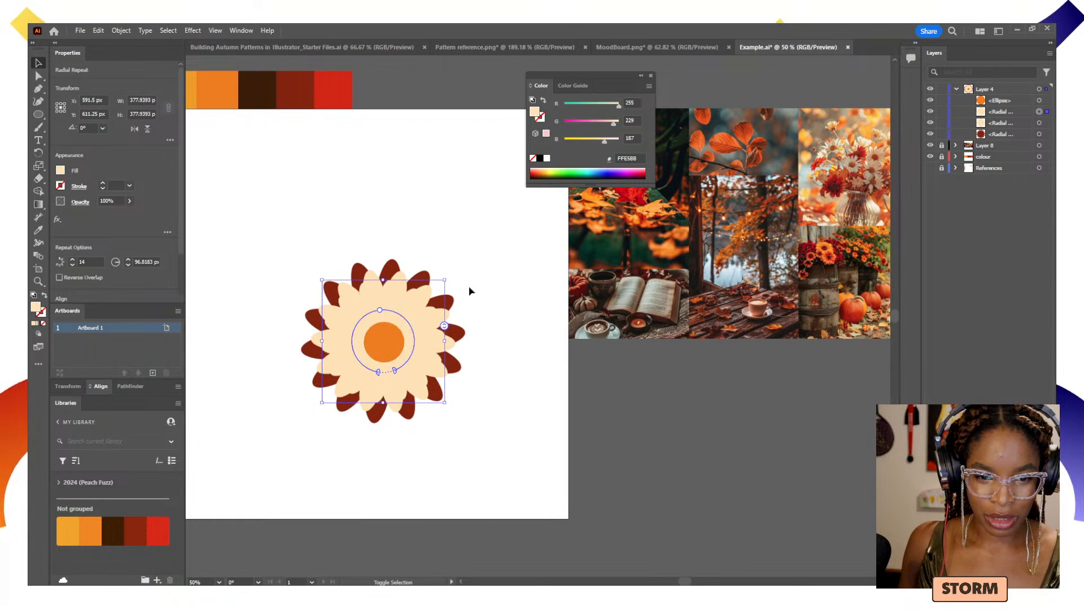
- Fill the smallest petal repeat with the lighter cream FFF4E3 and deselect everything
{"action": "double_click", "coordinate": [36, 310]}
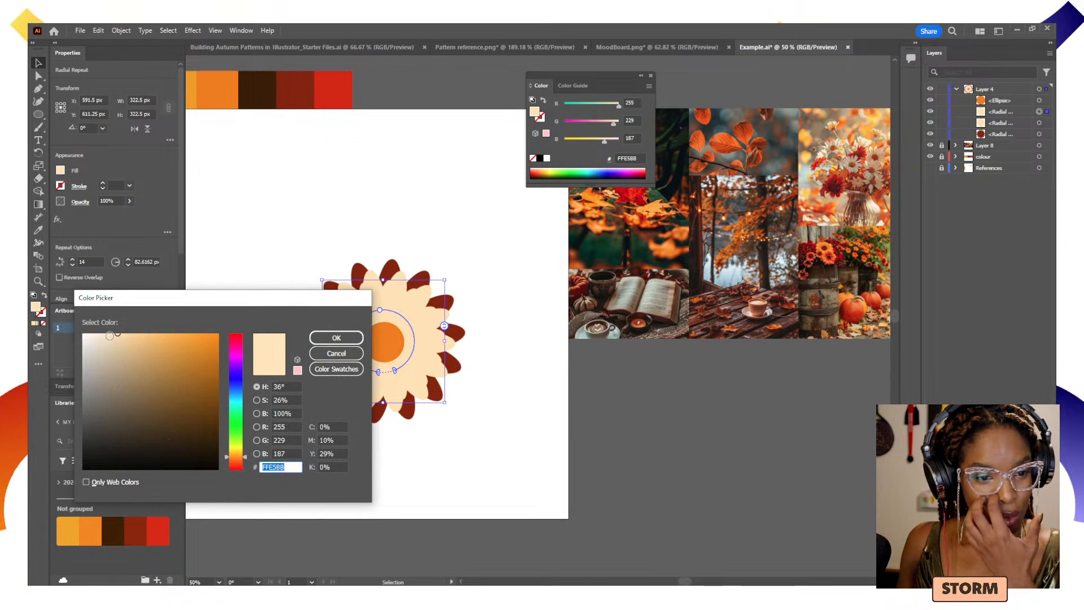
{"action": "left_click_drag", "start_coordinate": [117, 334], "coordinate": [98, 332]}
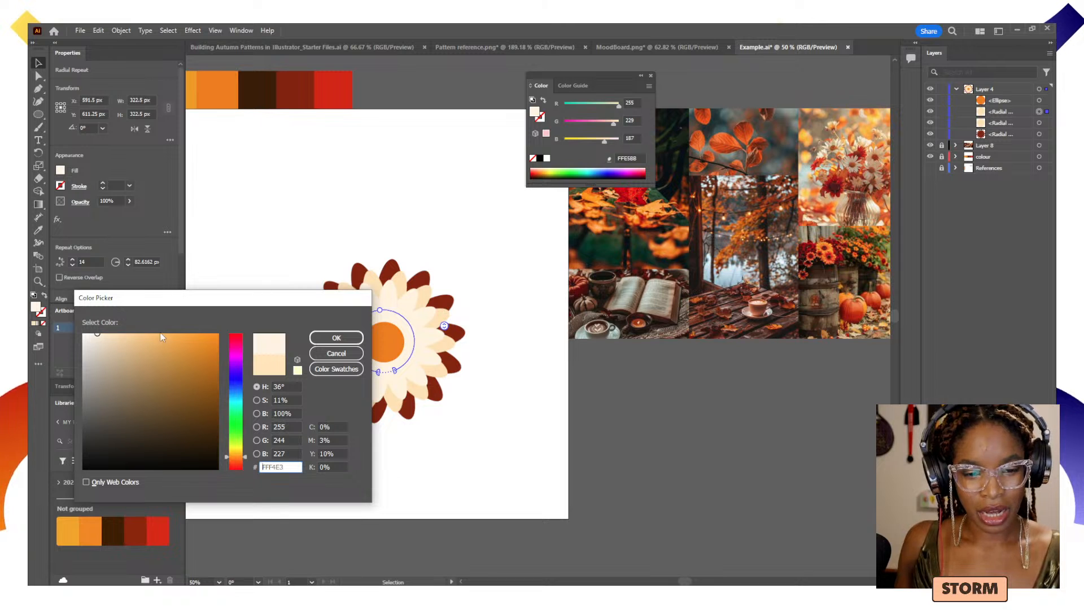
{"action": "left_click", "coordinate": [337, 337]}
{"action": "left_click_drag", "start_coordinate": [496, 444], "coordinate": [326, 286]}
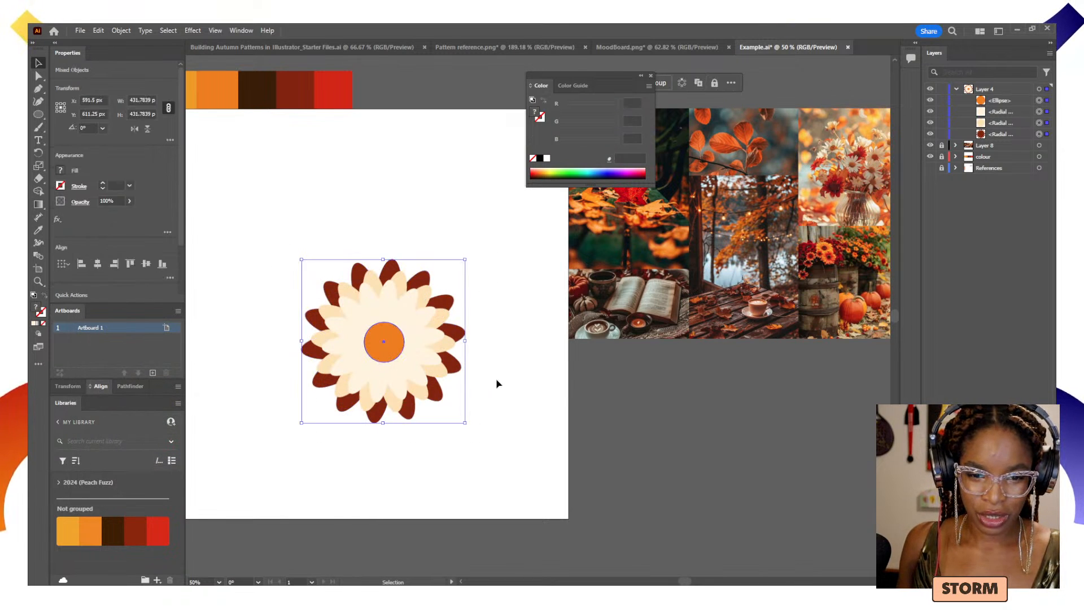
{"action": "left_click", "coordinate": [526, 383]}
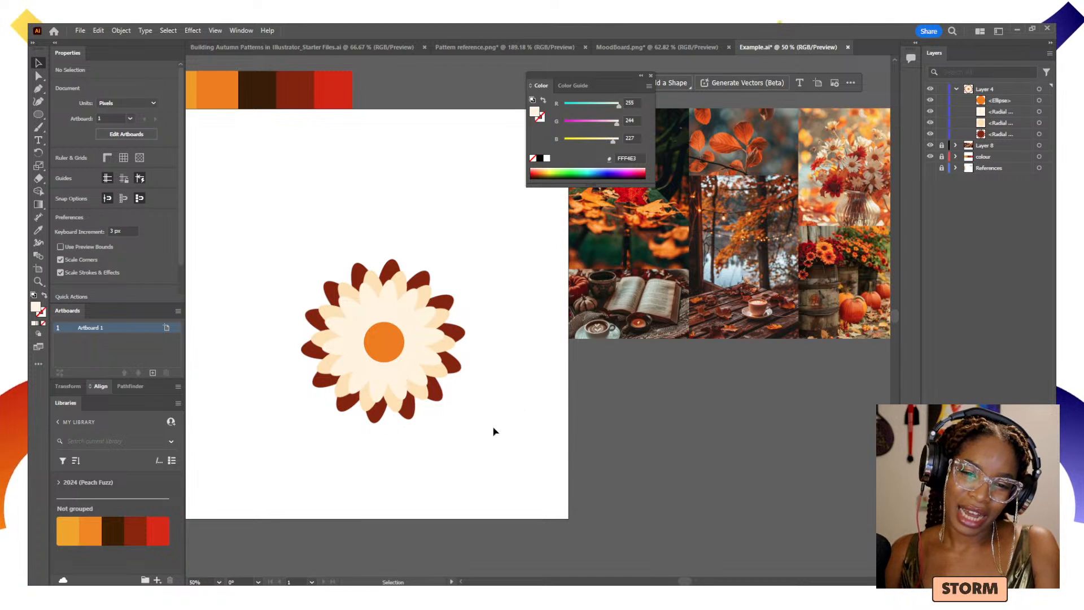
- Rotate the dark red petal repeat slightly counterclockwise behind the cream petals and deselect the flower
{"action": "left_click", "coordinate": [448, 303]}
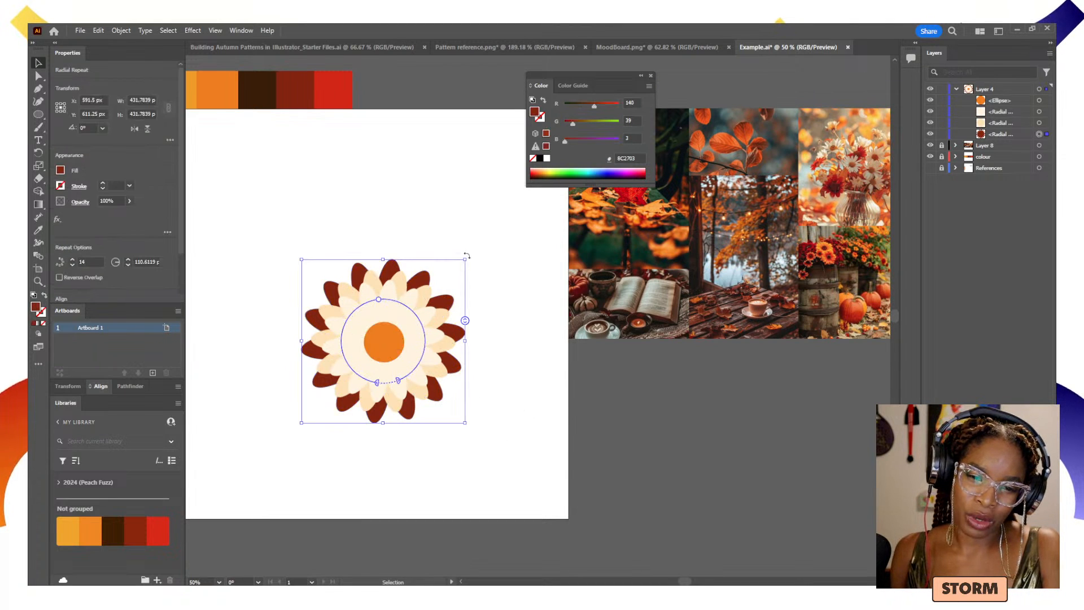
{"action": "left_click_drag", "start_coordinate": [467, 256], "coordinate": [460, 250]}
{"action": "left_click", "coordinate": [500, 366]}
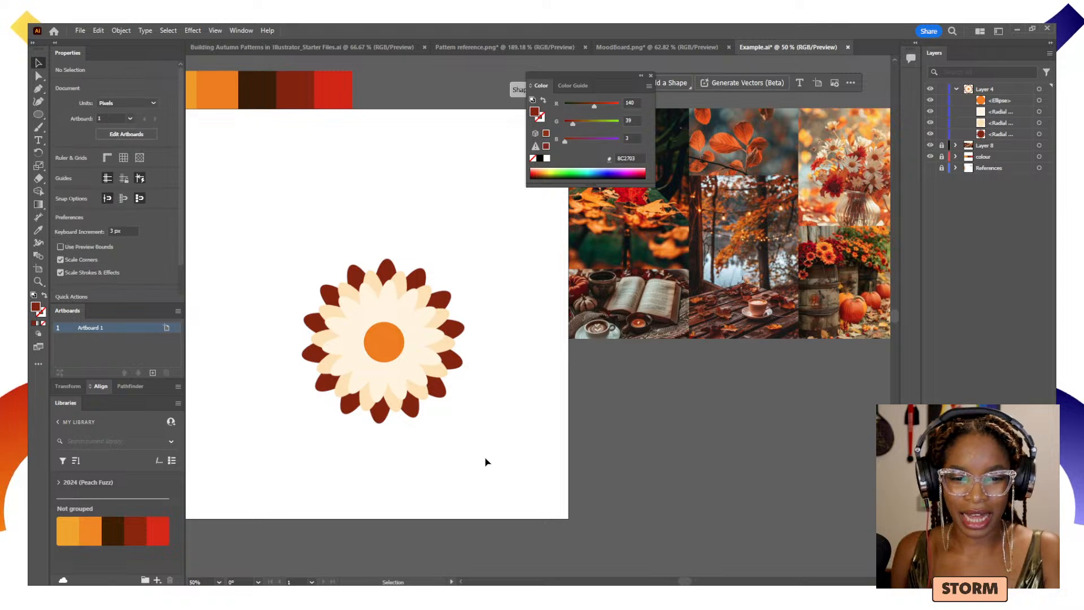
{"action": "left_click_drag", "start_coordinate": [484, 457], "coordinate": [269, 217]}
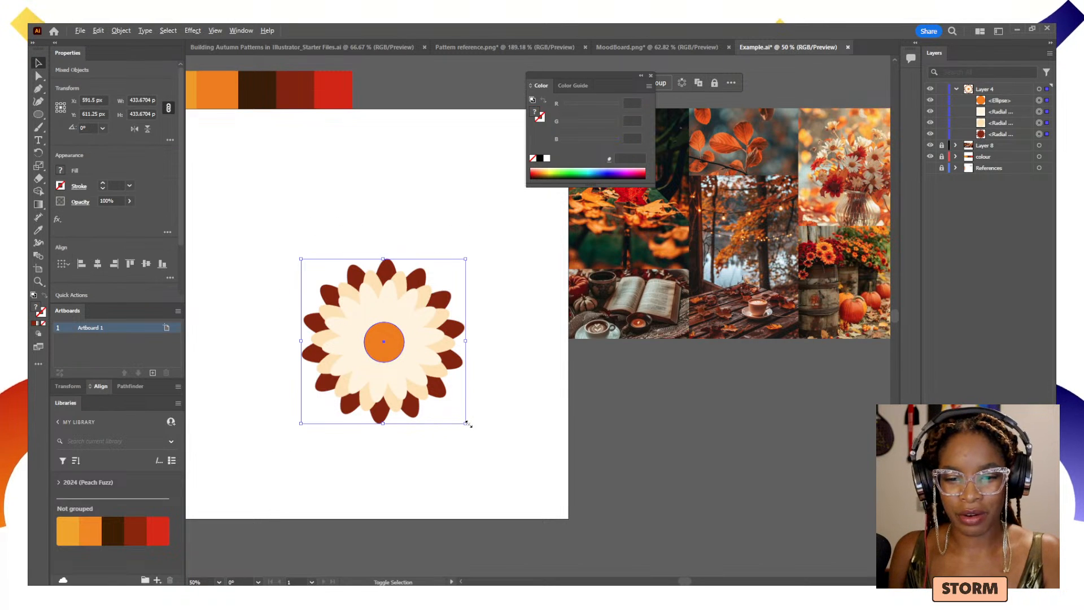
{"action": "left_click", "coordinate": [492, 435]}
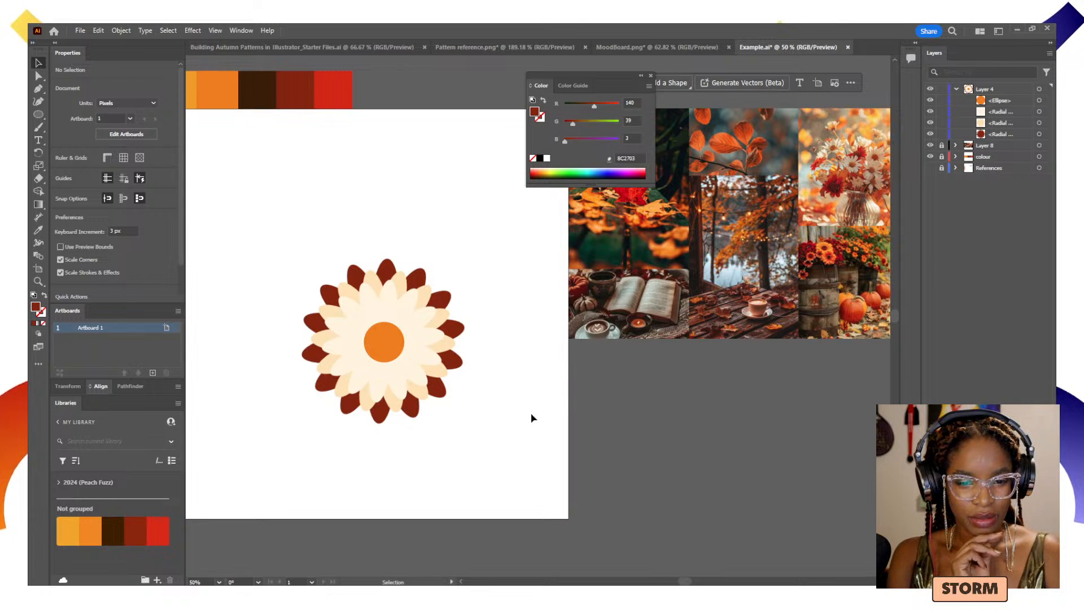
- Give the flower's orange centre circle a 5 pt stroke in the theme's dark brown and deselect it
{"action": "left_click", "coordinate": [378, 346]}
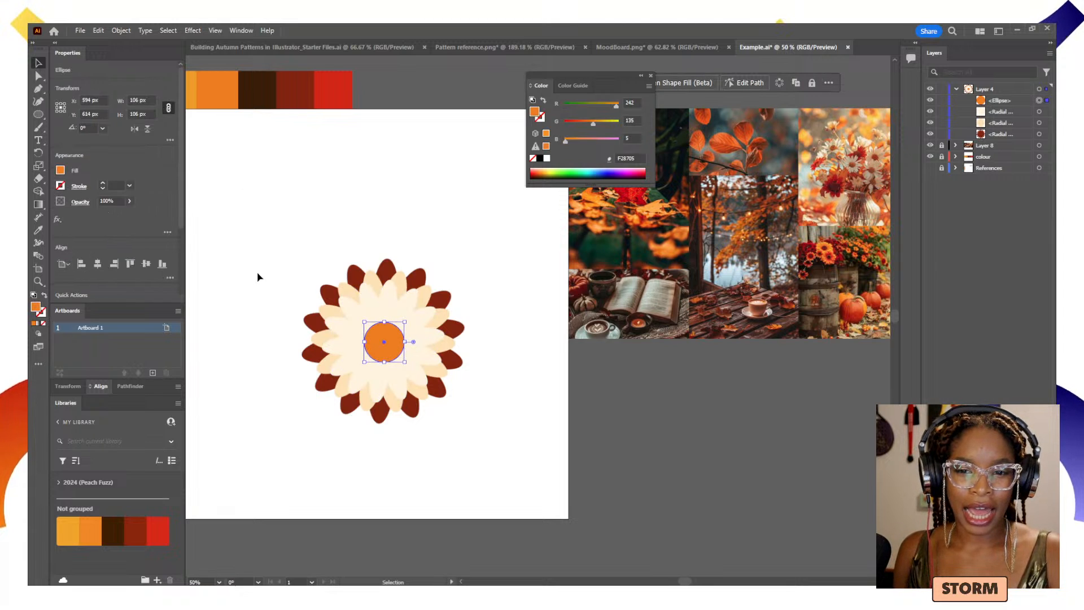
{"action": "left_click", "coordinate": [271, 263]}
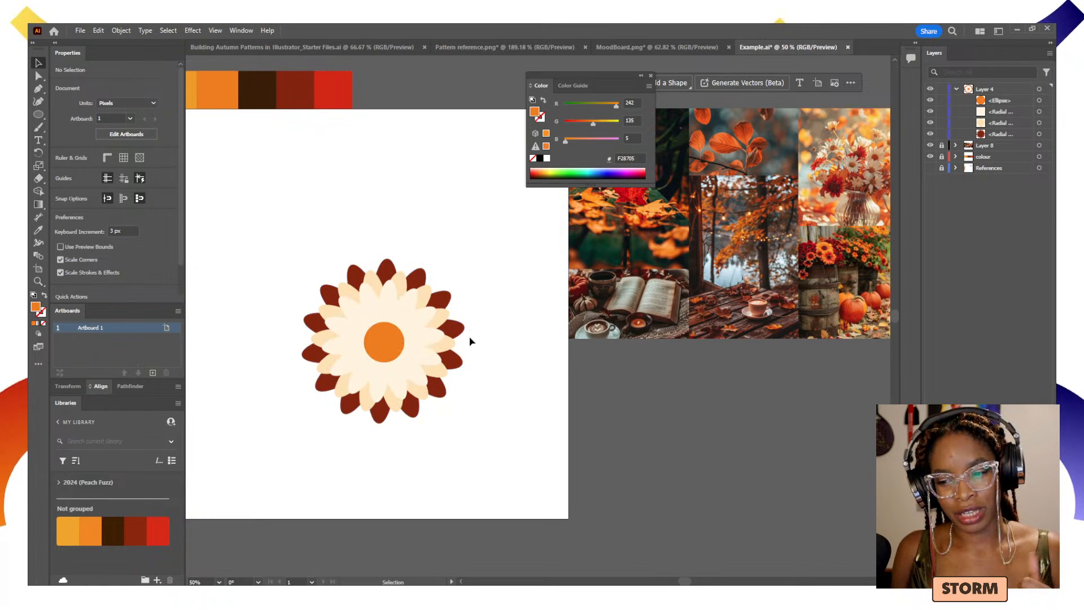
{"action": "left_click", "coordinate": [385, 352]}
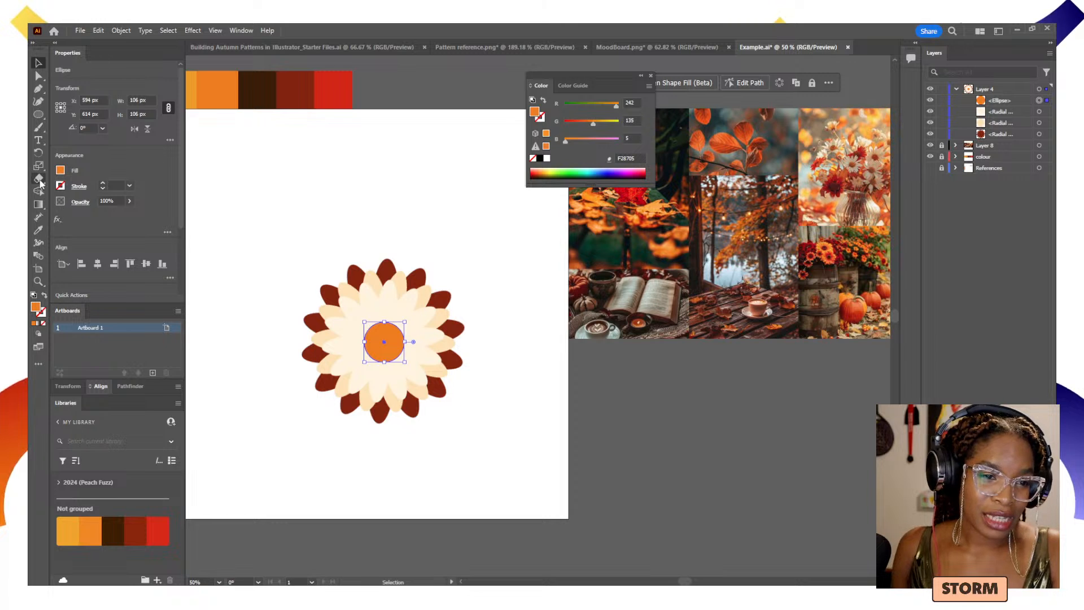
{"action": "left_click", "coordinate": [43, 315]}
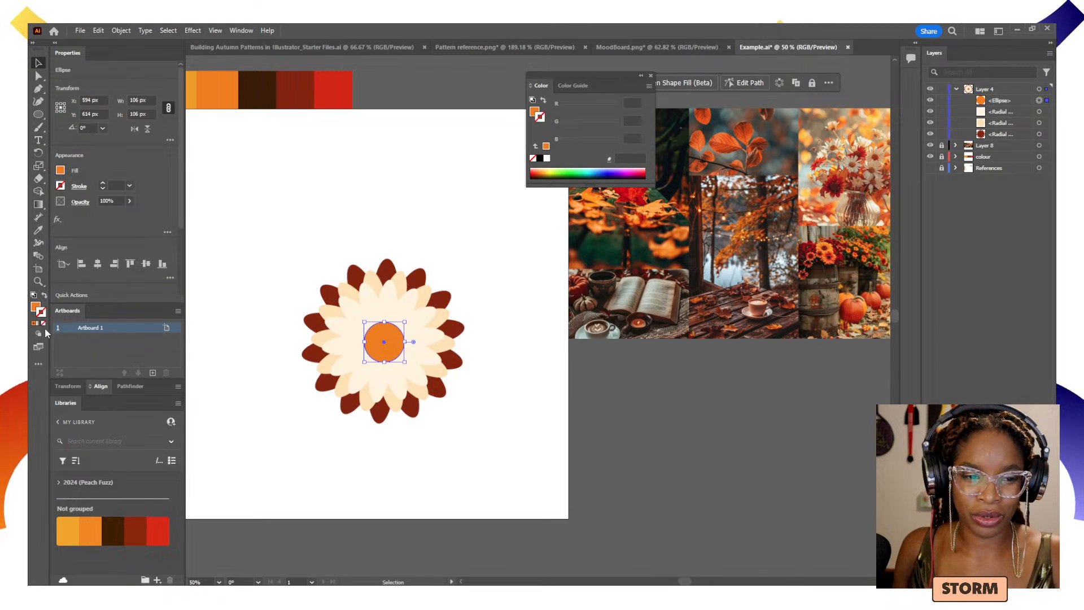
{"action": "left_click", "coordinate": [113, 527]}
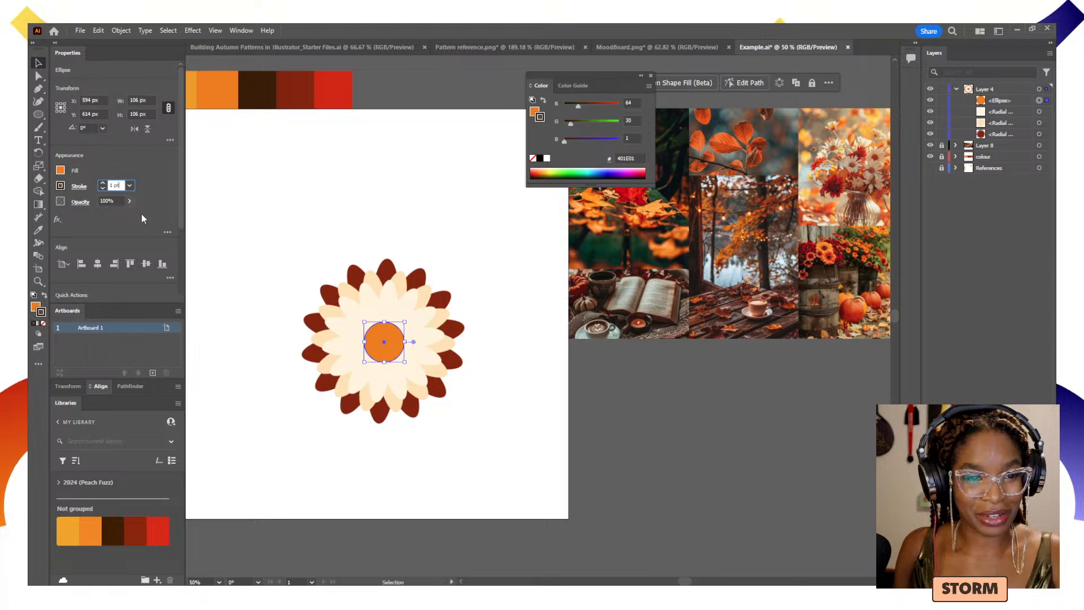
{"action": "type", "text": "3"}
{"action": "key", "text": "Return"}
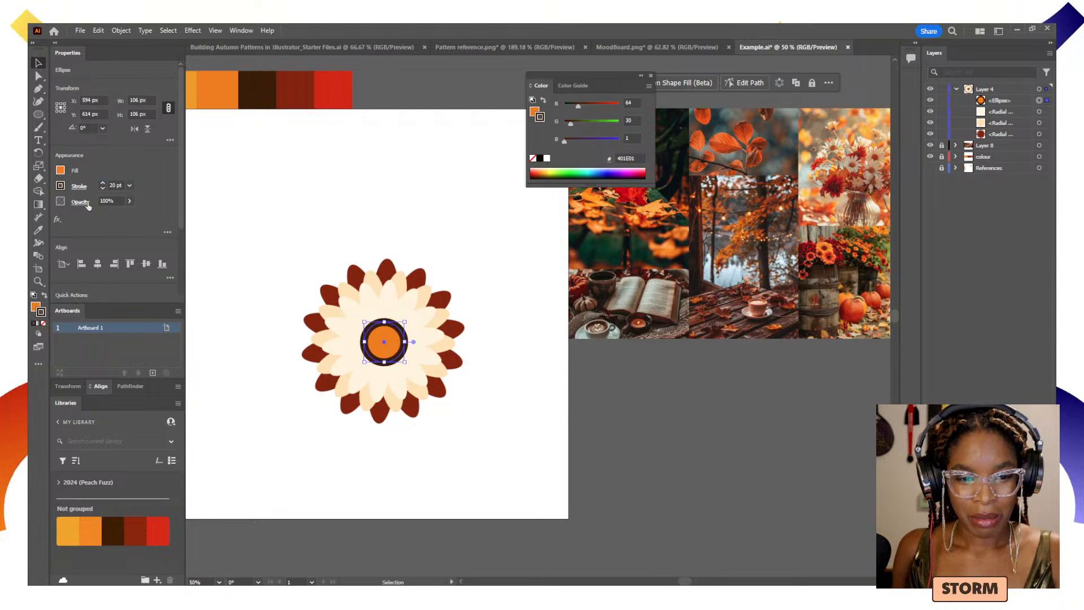
{"action": "left_click", "coordinate": [114, 185]}
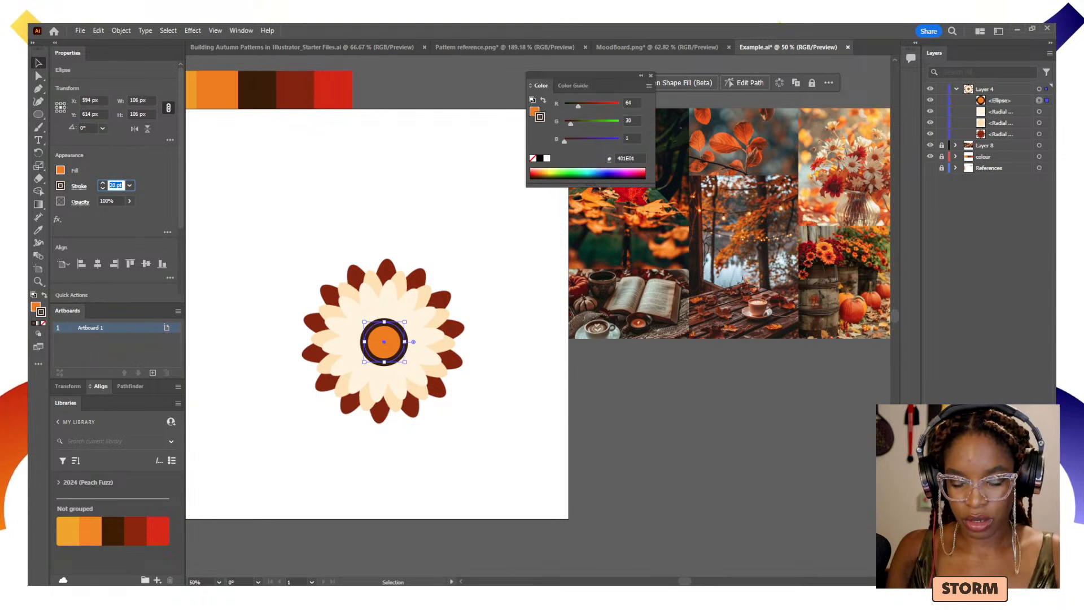
{"action": "type", "text": "5"}
{"action": "key", "text": "Return"}
{"action": "left_click", "coordinate": [487, 410]}
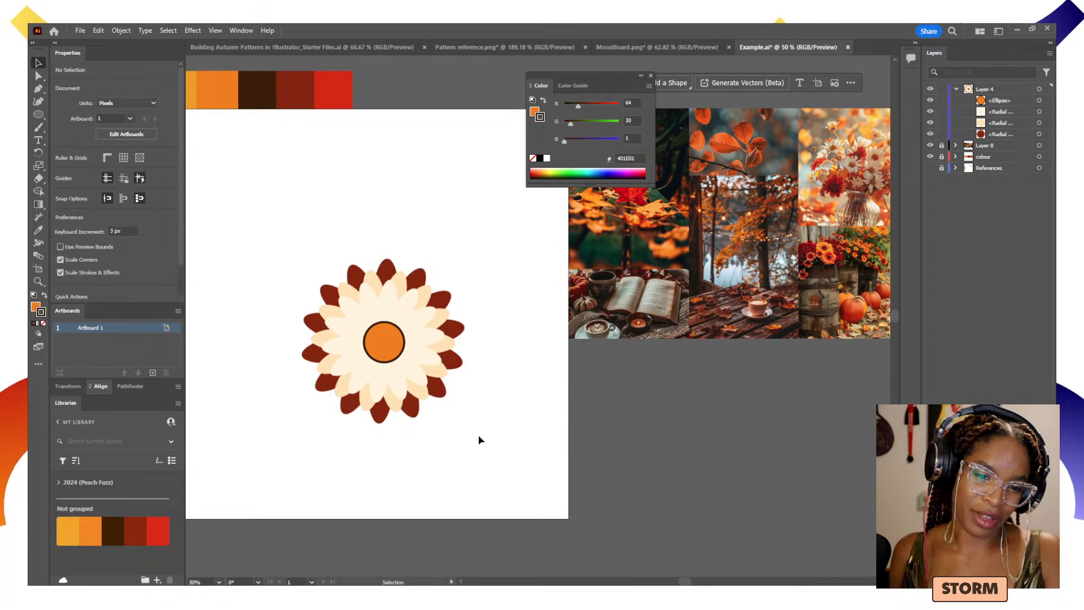
- Try adding a dark brown stroke to the flower's dark red outer petal repeat
{"action": "left_click", "coordinate": [451, 386]}
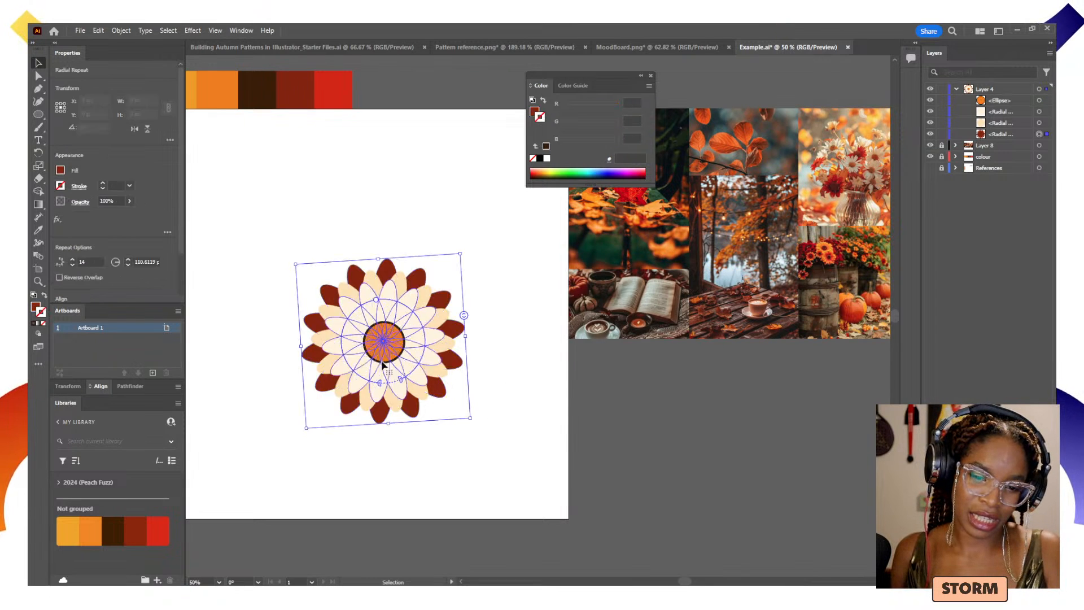
{"action": "left_click", "coordinate": [118, 534]}
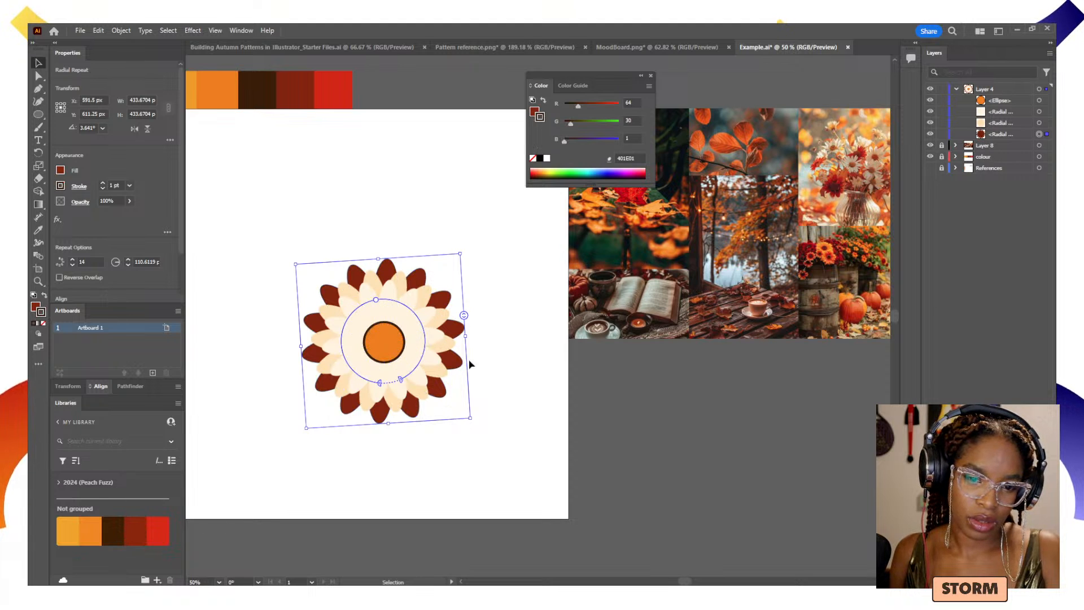
{"action": "left_click", "coordinate": [116, 185]}
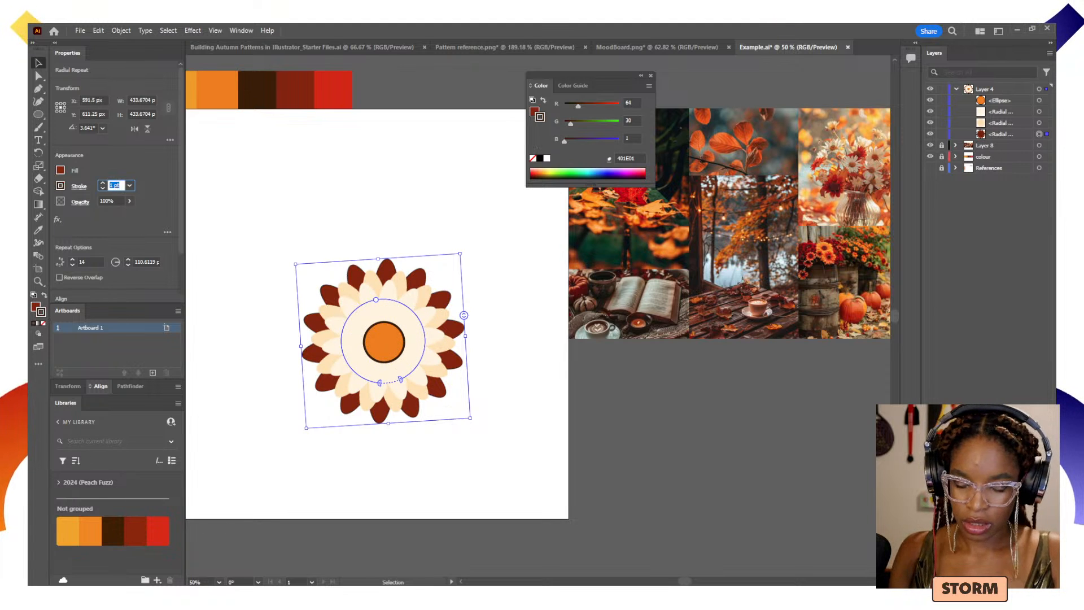
{"action": "left_click", "coordinate": [492, 439]}
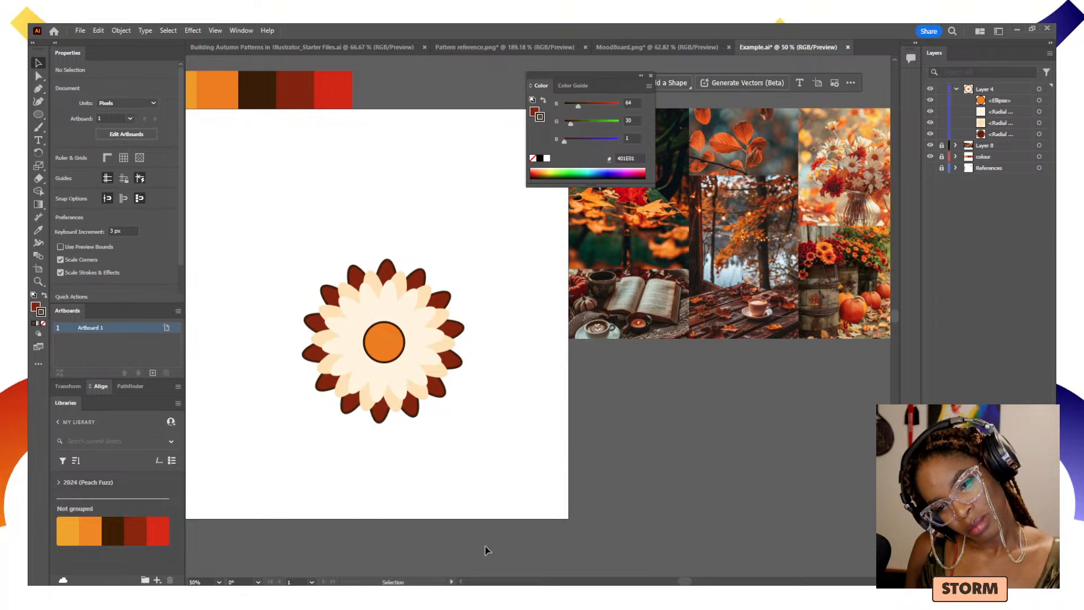
- Undo the recent stroke changes on the outer petals and the centre circle, taking the circle back to its 1 pt stroke, and deselect
{"action": "key", "text": "ctrl+z"}
{"action": "key", "text": "ctrl+z"}
{"action": "key", "text": "ctrl+z"}
{"action": "key", "text": "ctrl+z"}
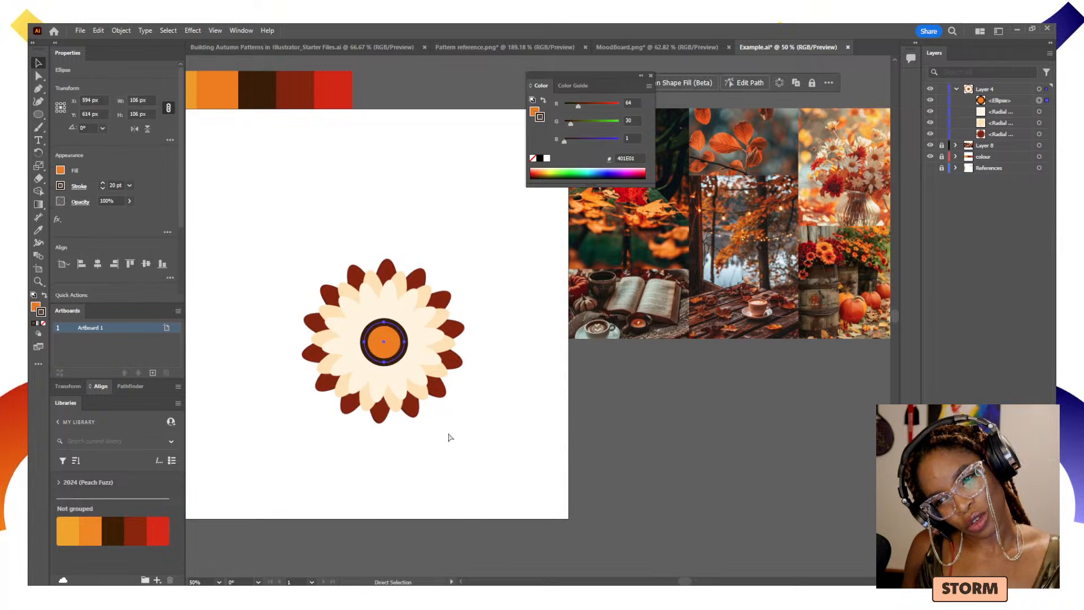
{"action": "key", "text": "ctrl+z"}
{"action": "key", "text": "ctrl+z"}
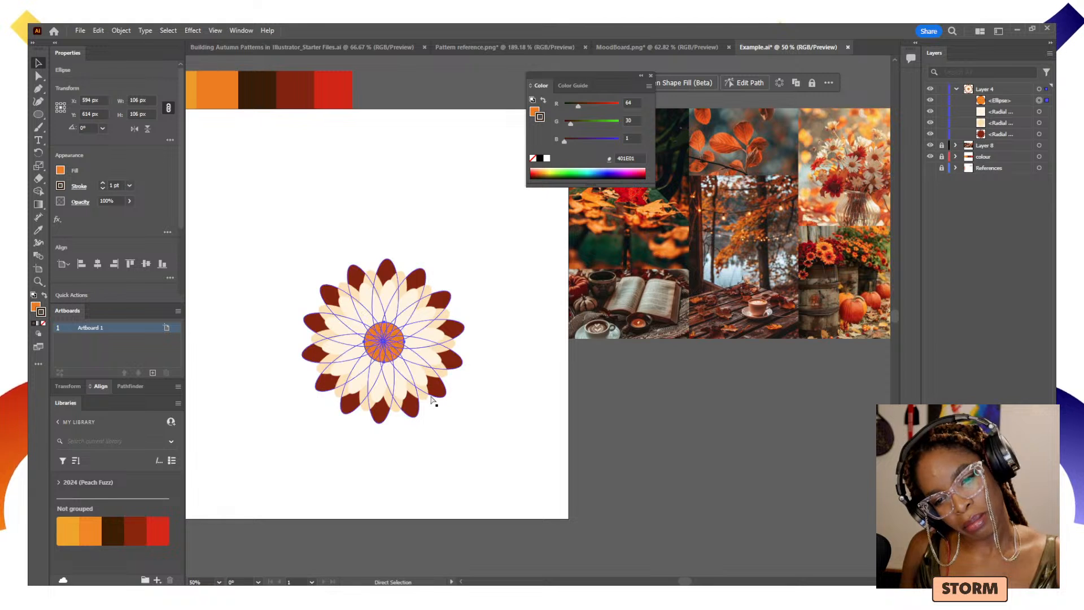
{"action": "left_click", "coordinate": [501, 414]}
- Select the whole flower, scale it down proportionally about its centre to about 267 px wide, and deselect it
{"action": "left_click_drag", "start_coordinate": [489, 445], "coordinate": [285, 257]}
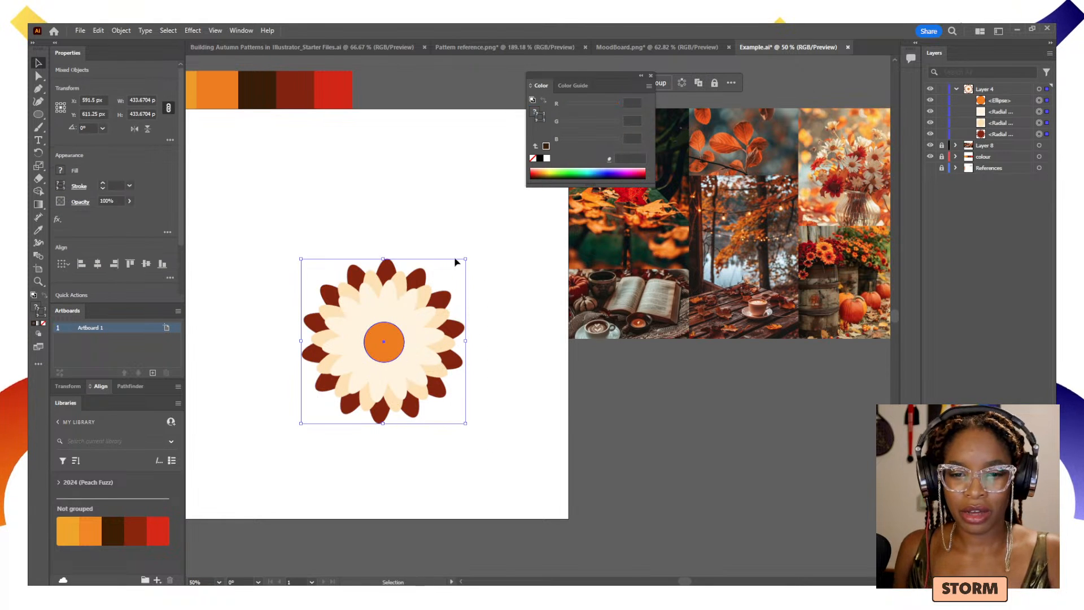
{"action": "left_click_drag", "start_coordinate": [465, 257], "coordinate": [437, 277]}
{"action": "left_click", "coordinate": [443, 339]}
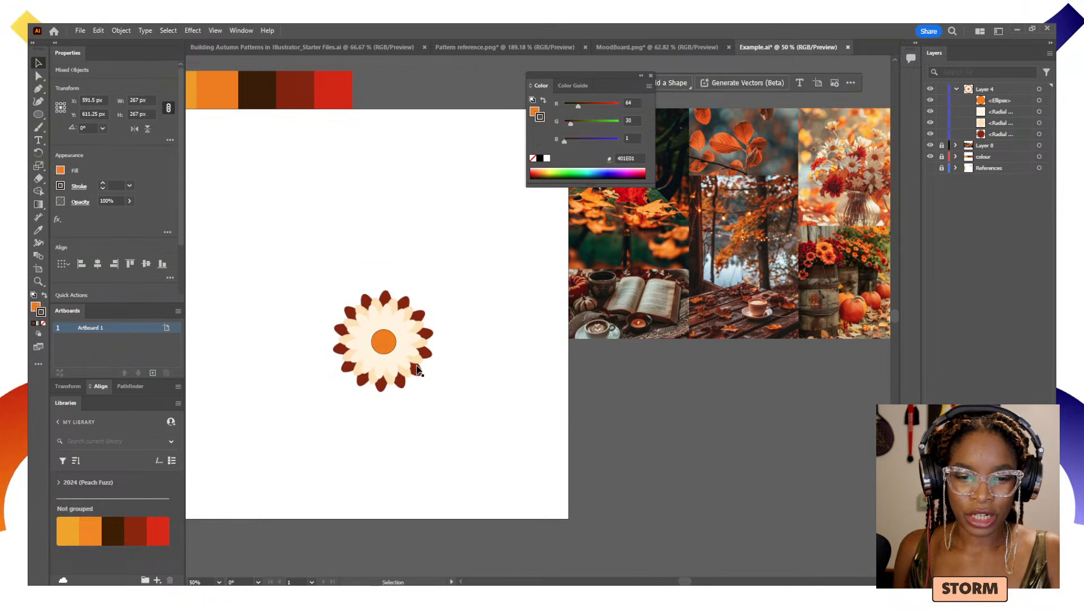
- Move the whole flower, with all its petal layers and centre, to the artboard's upper-left area and deselect it
{"action": "left_click_drag", "start_coordinate": [393, 372], "coordinate": [391, 318]}
{"action": "key", "text": "ctrl+z"}
{"action": "left_click_drag", "start_coordinate": [457, 416], "coordinate": [327, 294]}
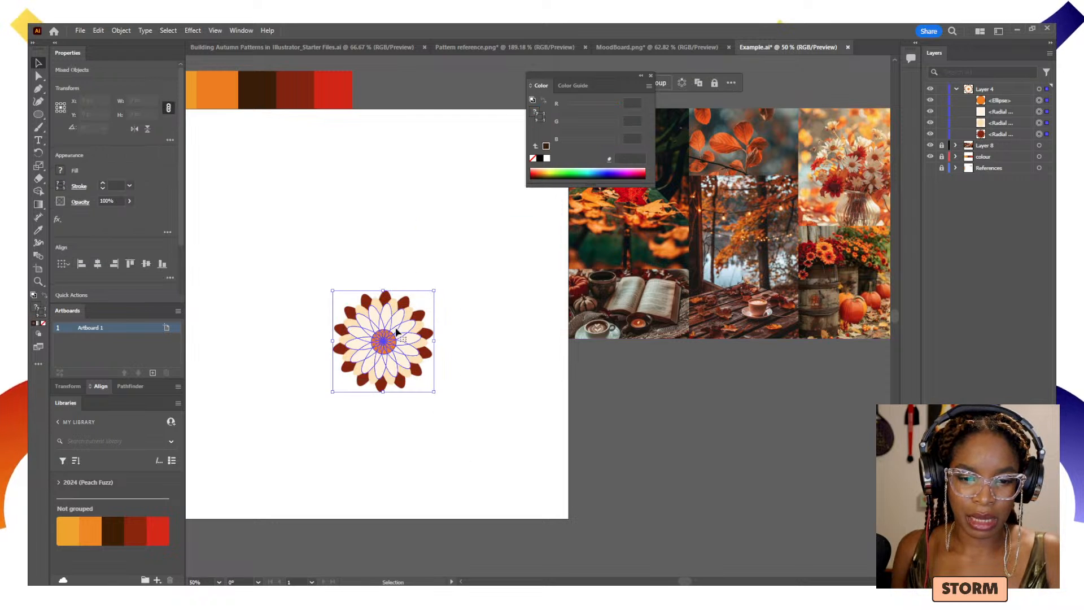
{"action": "left_click_drag", "start_coordinate": [406, 334], "coordinate": [331, 165]}
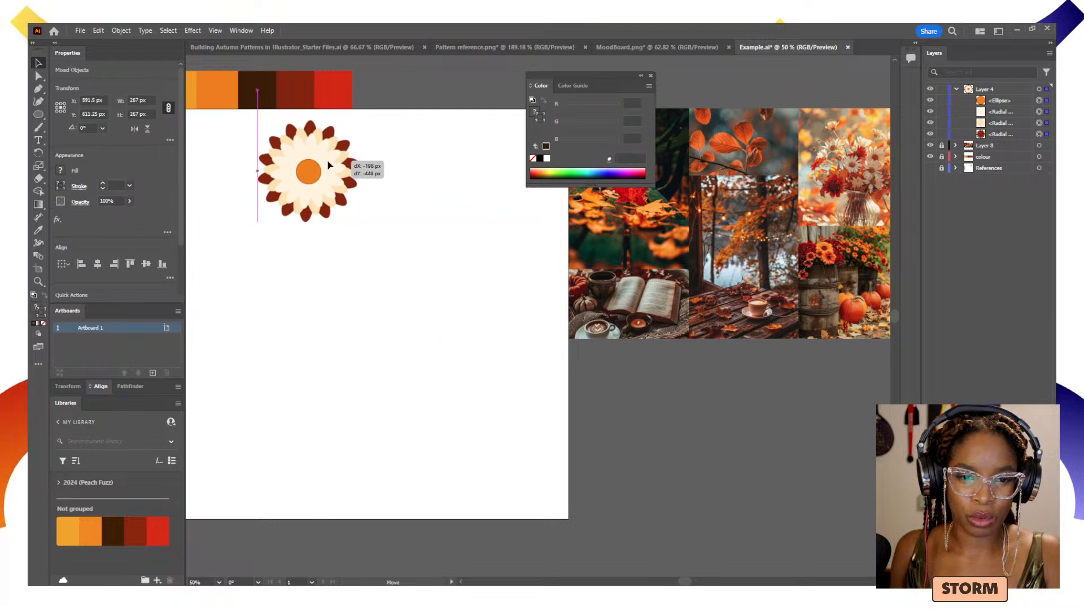
{"action": "left_click", "coordinate": [406, 235]}
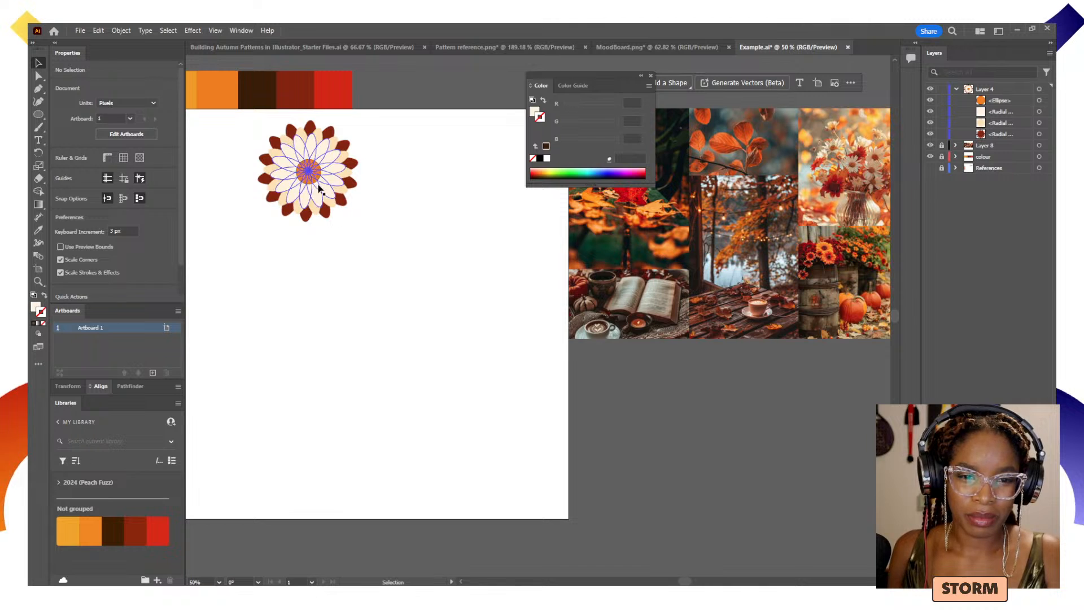
{"action": "left_click", "coordinate": [1040, 101]}
{"action": "left_click", "coordinate": [1040, 112], "text": "shift"}
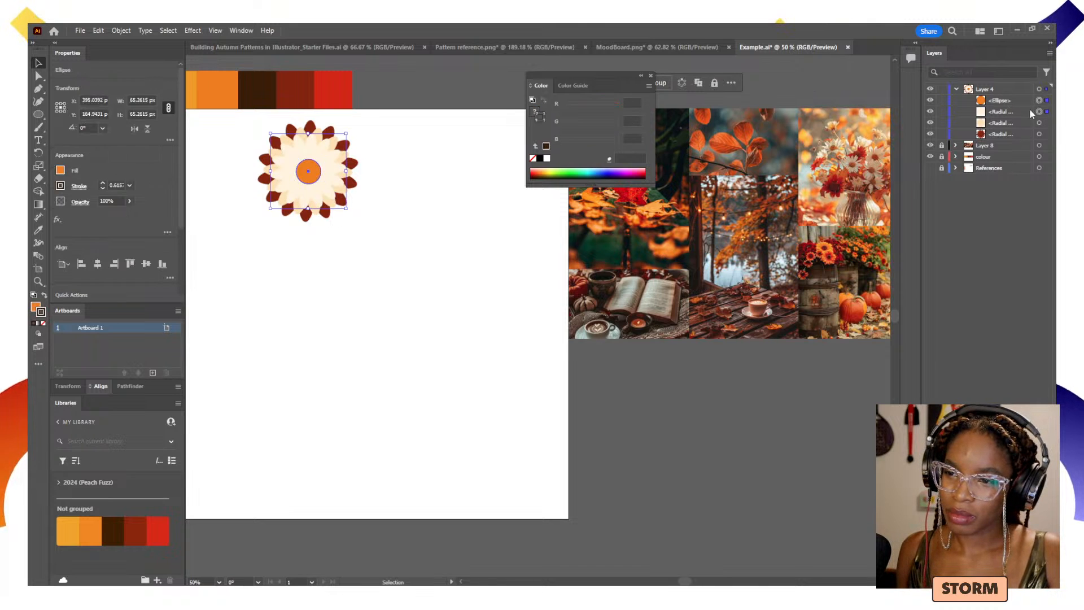
{"action": "left_click_drag", "start_coordinate": [1011, 100], "coordinate": [1012, 96]}
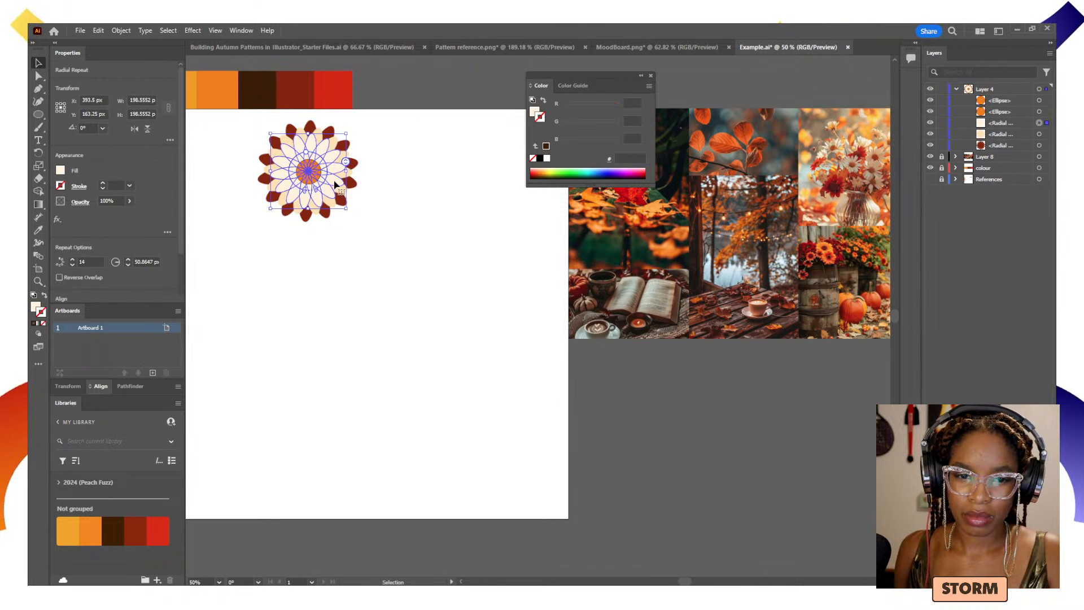
{"action": "left_click_drag", "start_coordinate": [337, 189], "coordinate": [513, 214]}
{"action": "key", "text": "ctrl+z"}
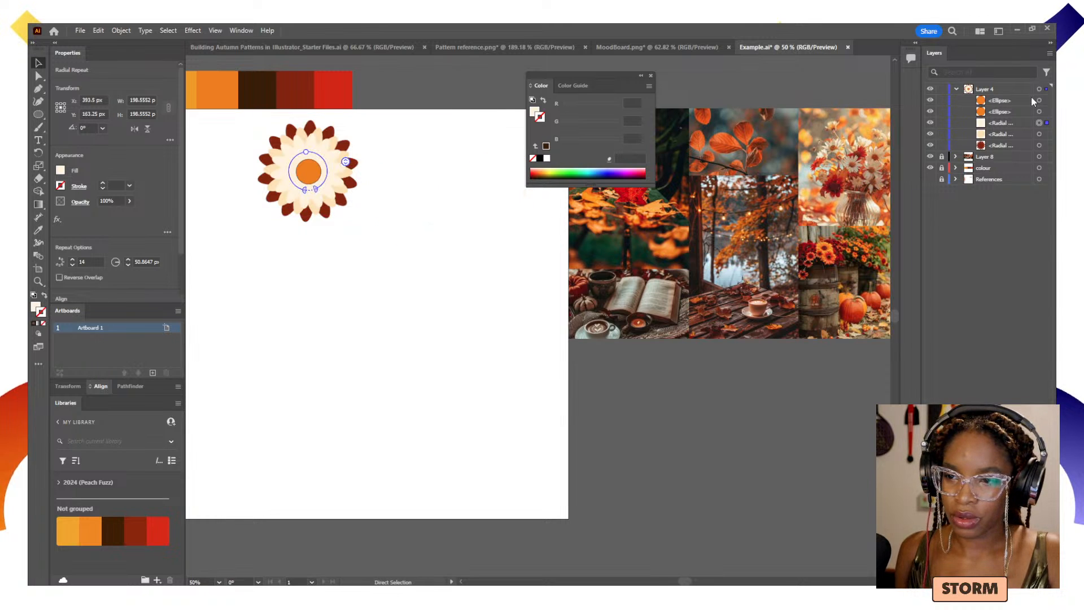
{"action": "key", "text": "ctrl+z"}
- Collapse Layer 4, duplicate the whole layer, and hide the original Layer 4
{"action": "left_click", "coordinate": [985, 90]}
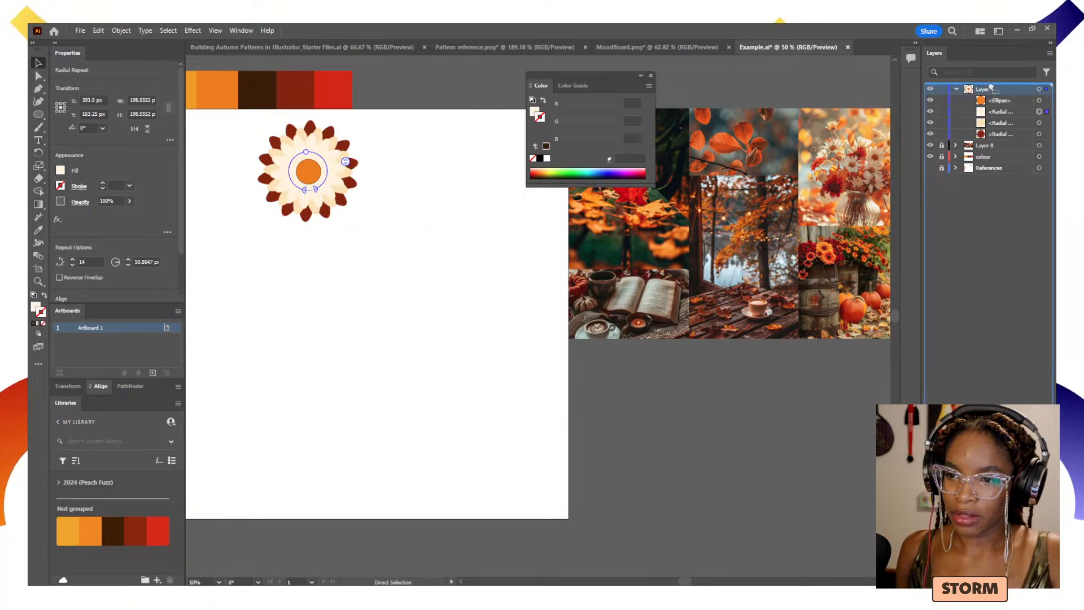
{"action": "left_click", "coordinate": [957, 90]}
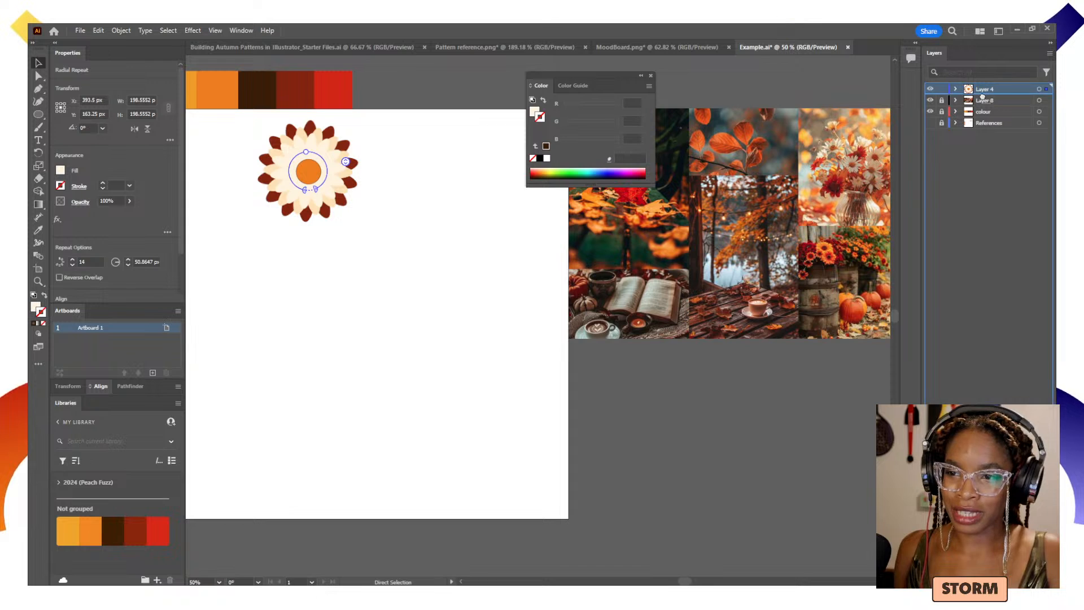
{"action": "left_click_drag", "start_coordinate": [980, 92], "coordinate": [983, 96]}
{"action": "left_click", "coordinate": [930, 88]}
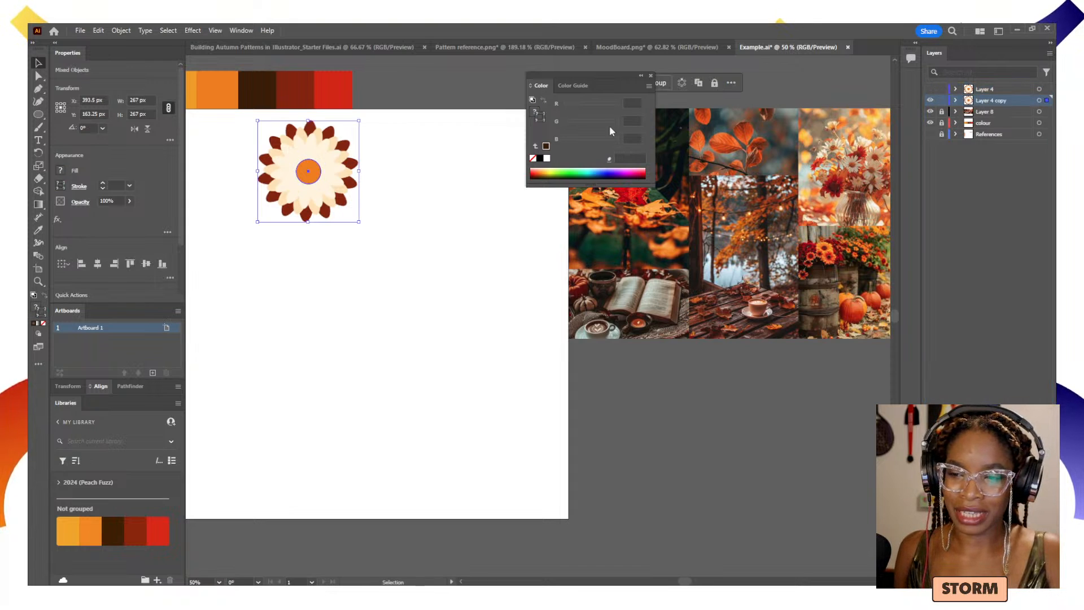
- Move the copied flower down and to the right of the original's position, show Layer 4 again and deselect everything
{"action": "left_click_drag", "start_coordinate": [340, 177], "coordinate": [474, 243]}
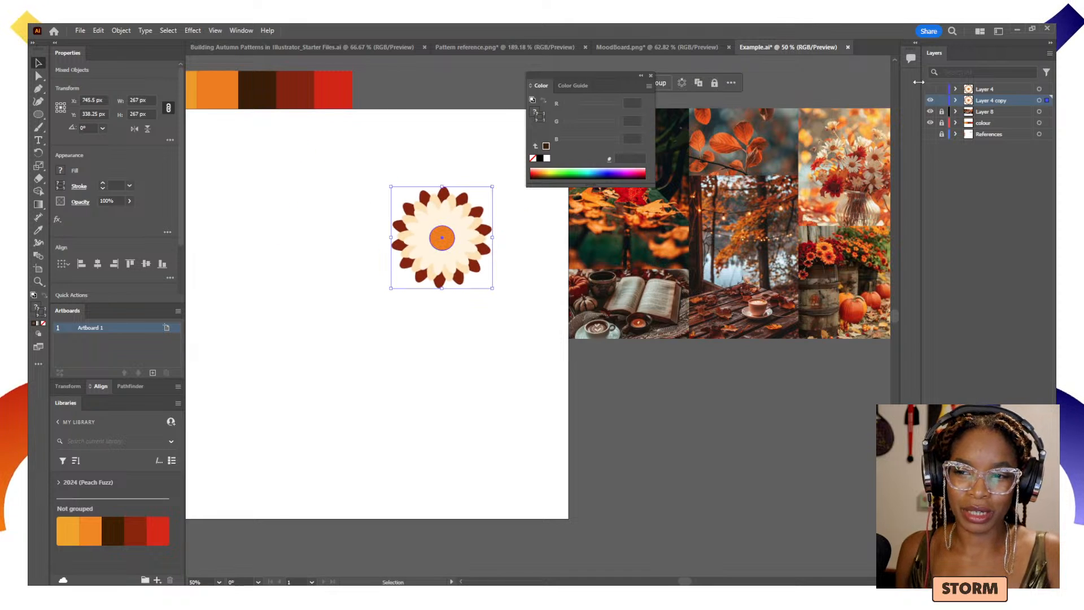
{"action": "left_click", "coordinate": [930, 90]}
{"action": "left_click", "coordinate": [480, 317]}
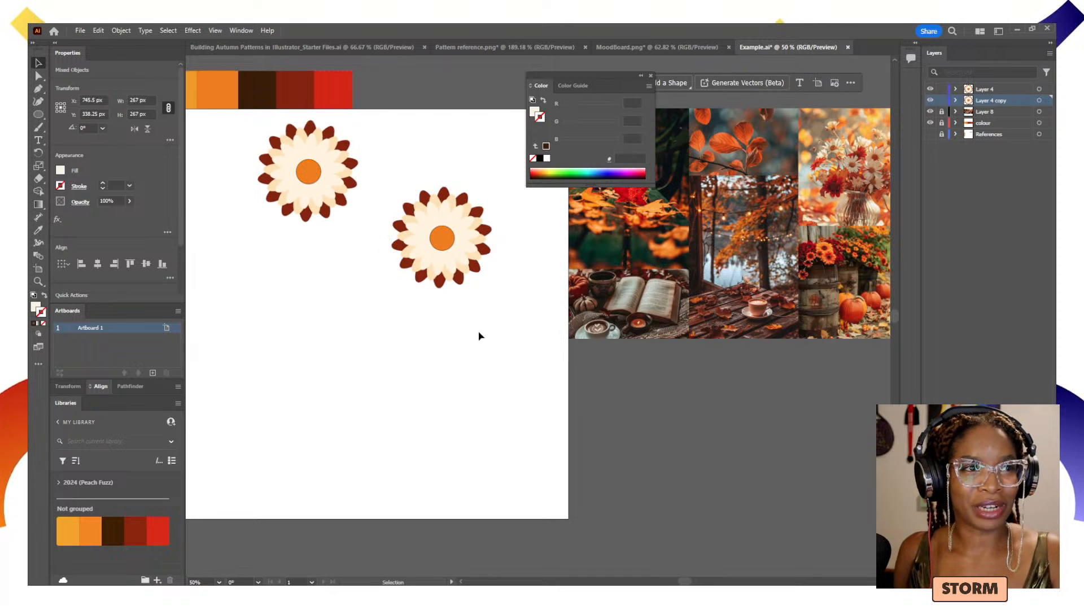
- Delete the copied flower's dark red outer petals and reduce the number of instances in its inner light cream petal repeat
{"action": "left_click", "coordinate": [474, 274]}
{"action": "key", "text": "Delete"}
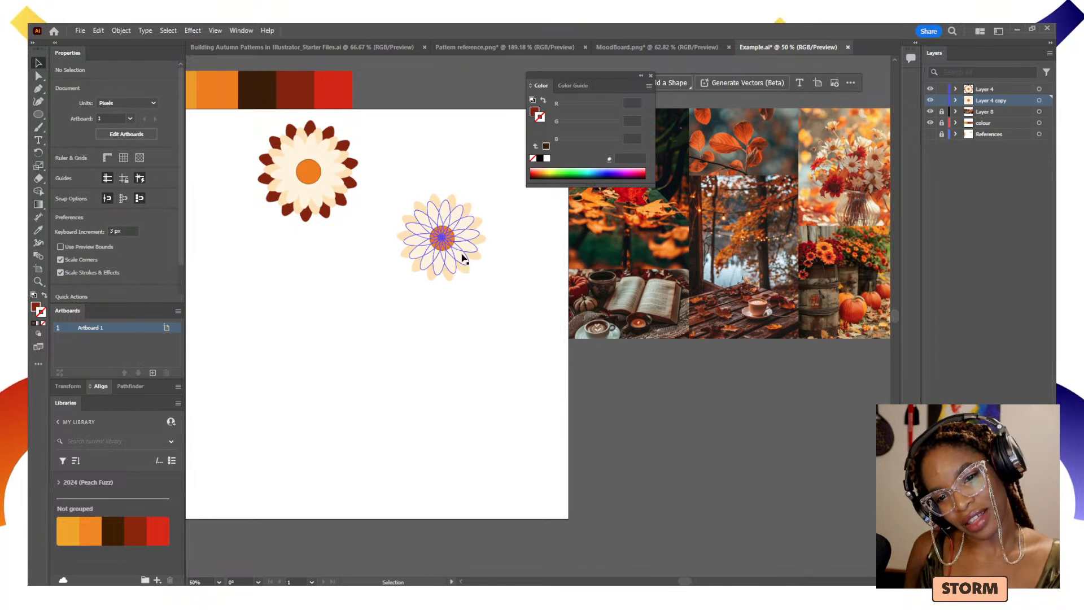
{"action": "left_click", "coordinate": [469, 264]}
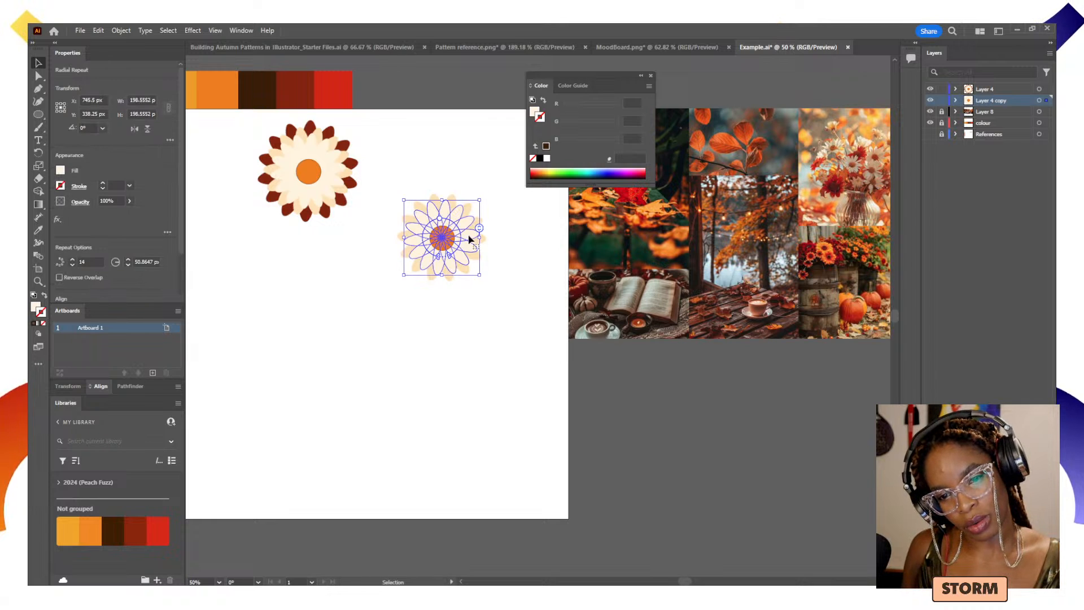
{"action": "mouse_move", "coordinate": [478, 229]}
{"action": "left_mouse_down"}
{"action": "mouse_move", "coordinate": [480, 219]}
{"action": "mouse_move", "coordinate": [479, 249]}
{"action": "left_mouse_up"}
{"action": "left_click", "coordinate": [513, 340]}
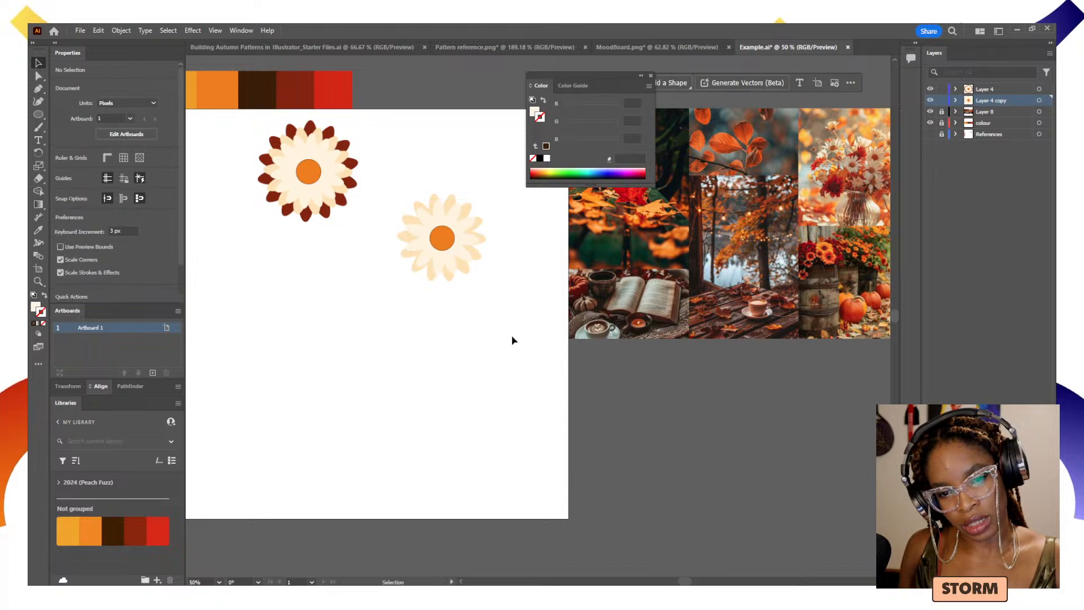
- Remove the stroke from the copied flower's orange centre circle and deselect it
{"action": "left_click", "coordinate": [444, 247]}
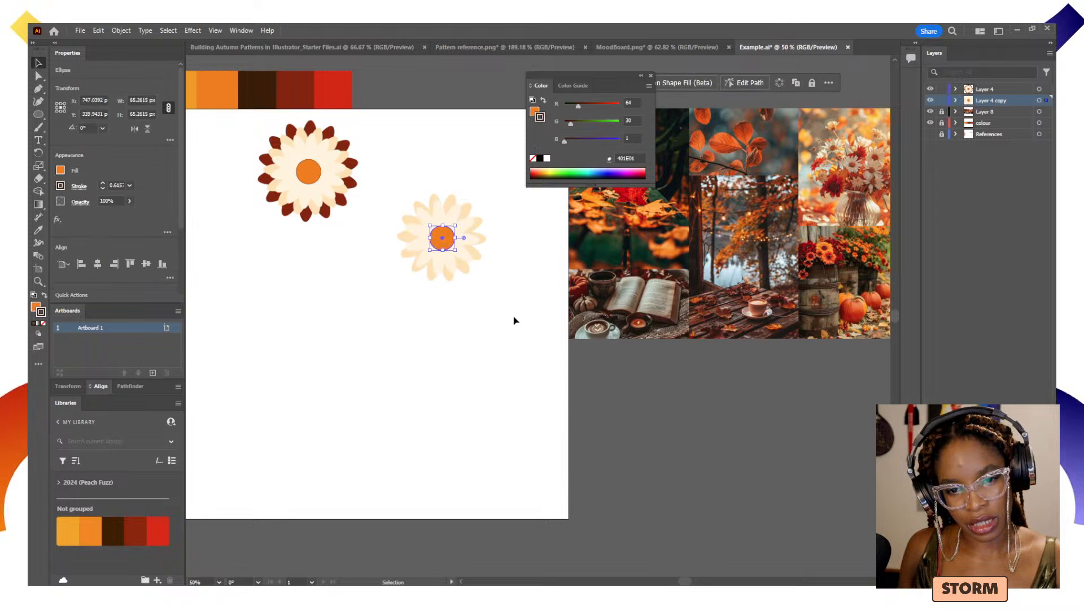
{"action": "left_click", "coordinate": [43, 324]}
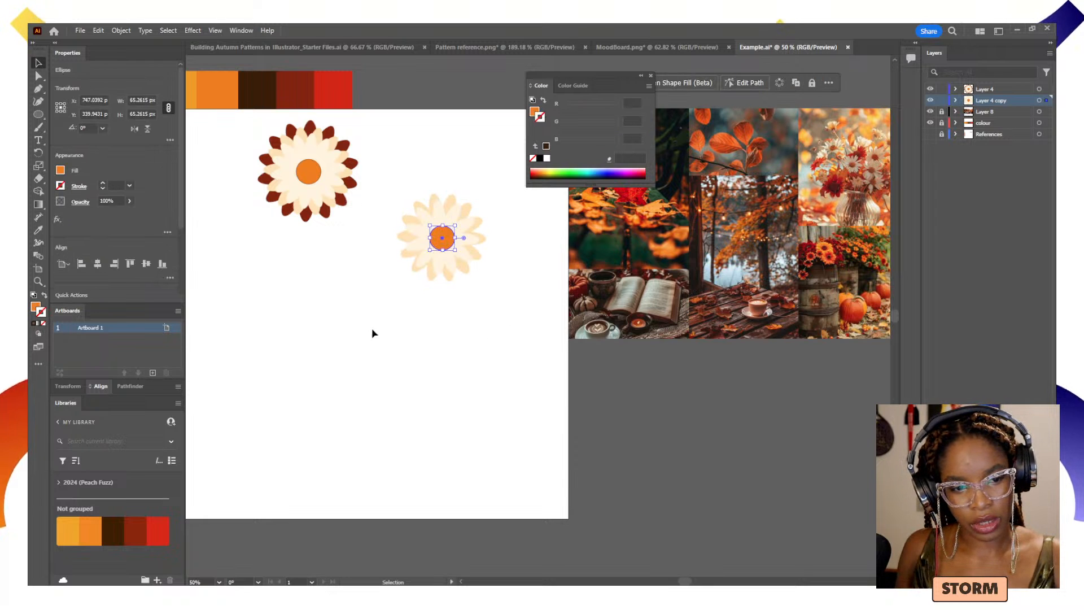
{"action": "left_click", "coordinate": [552, 373]}
- Reduce the copied flower's outer cream petal repeat to 12 instances and widen its source petal in isolation mode
{"action": "left_click", "coordinate": [472, 276]}
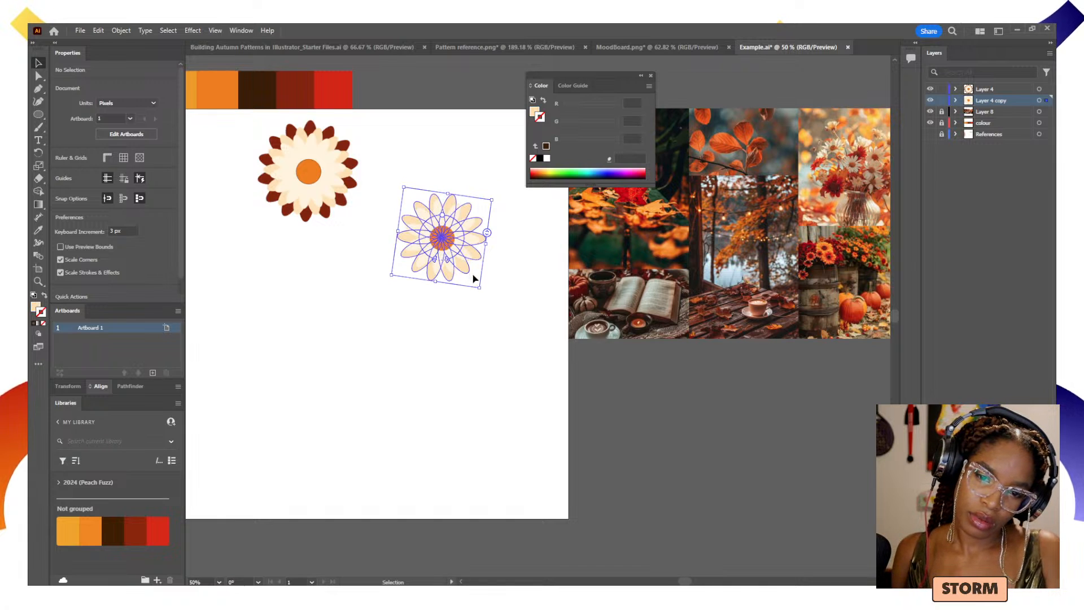
{"action": "left_click_drag", "start_coordinate": [488, 236], "coordinate": [484, 242]}
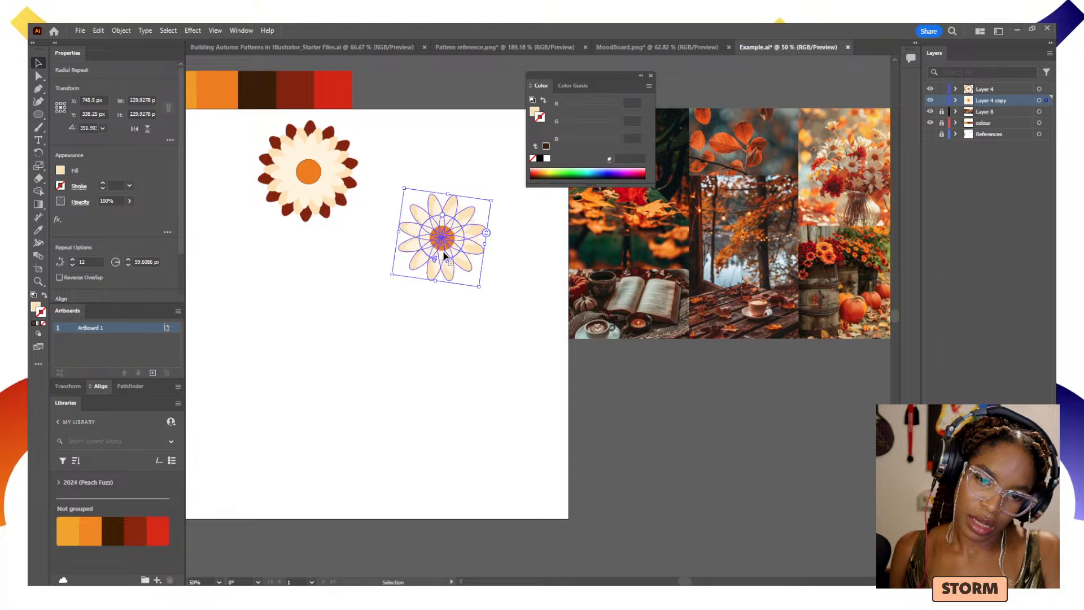
{"action": "double_click", "coordinate": [447, 206]}
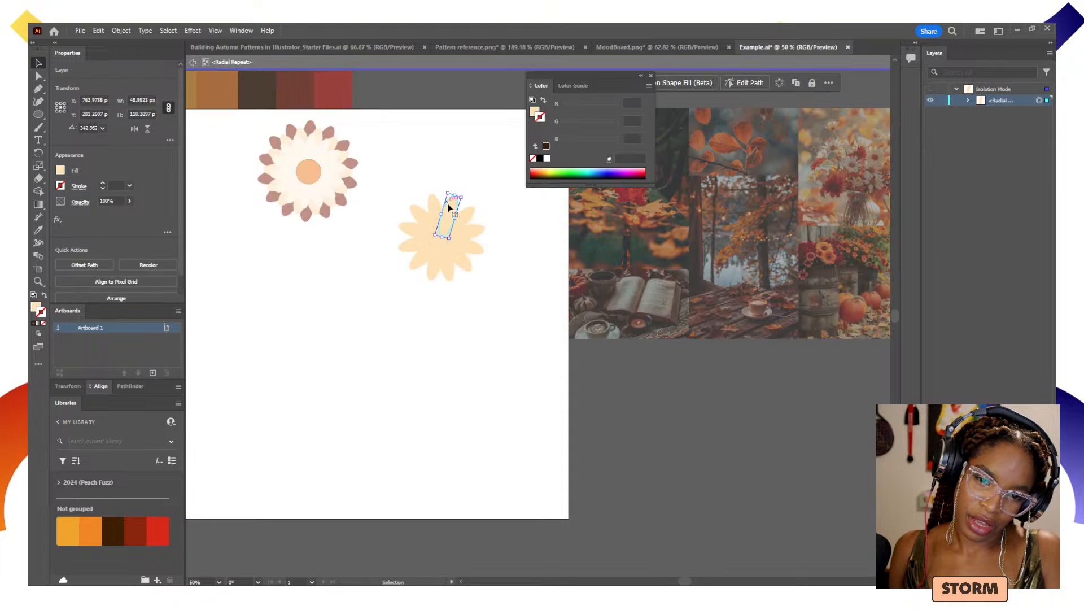
{"action": "left_click_drag", "start_coordinate": [456, 221], "coordinate": [464, 224]}
{"action": "double_click", "coordinate": [526, 264]}
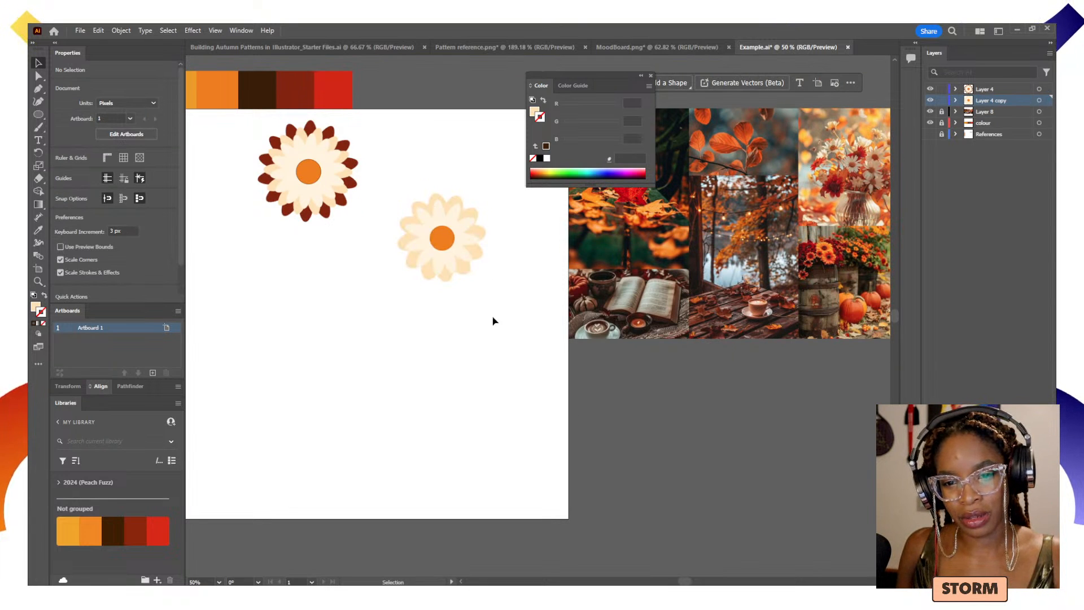
- Select all parts of the copied flower, align them to their horizontal and vertical centres, and deselect
{"action": "left_click_drag", "start_coordinate": [490, 310], "coordinate": [409, 154]}
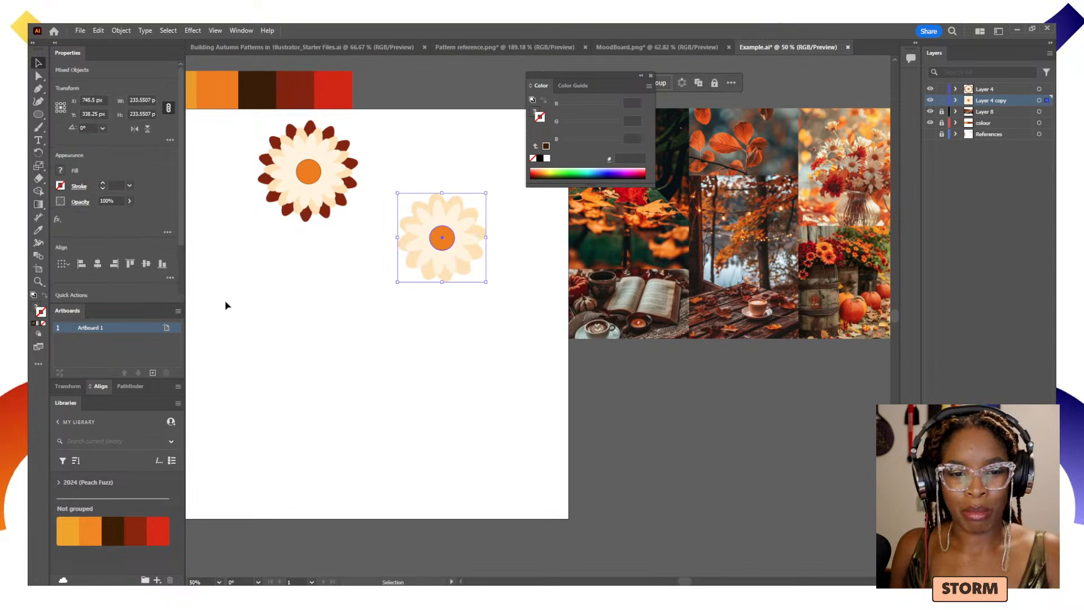
{"action": "left_click", "coordinate": [98, 266]}
{"action": "left_click", "coordinate": [150, 265]}
{"action": "left_click", "coordinate": [508, 331]}
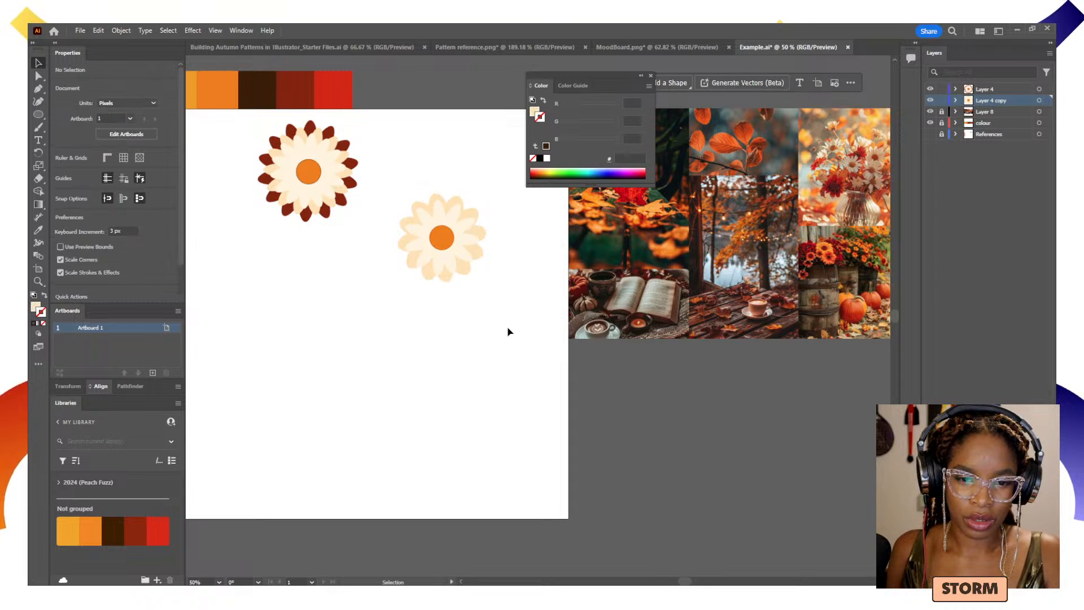
- Rotate the copied flower's outer cream petal repeat slightly counterclockwise and deselect it
{"action": "left_click", "coordinate": [484, 264]}
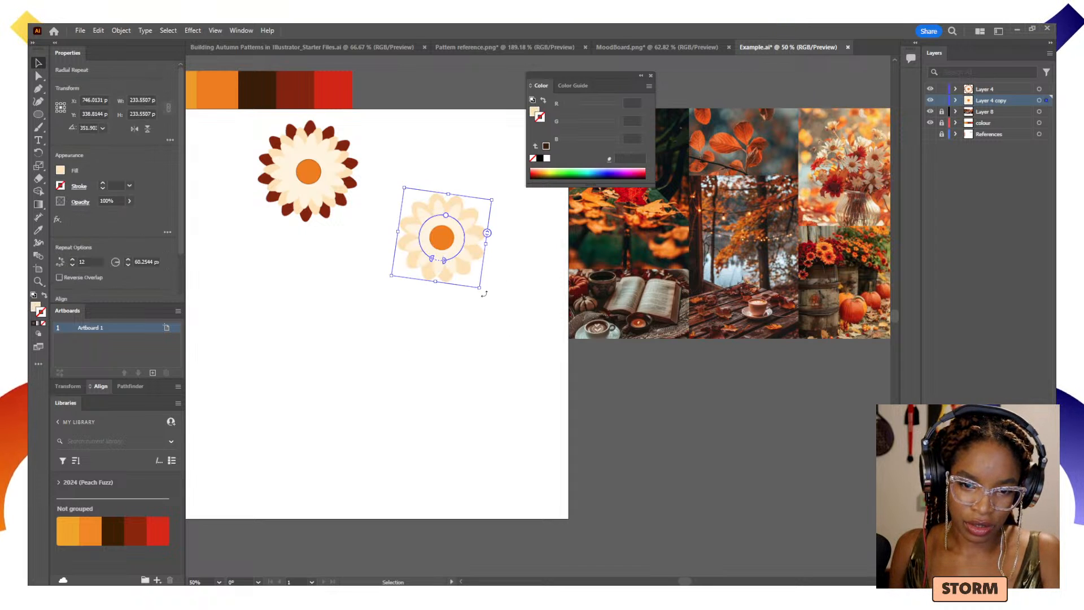
{"action": "left_click_drag", "start_coordinate": [484, 294], "coordinate": [499, 274]}
{"action": "left_click", "coordinate": [511, 329]}
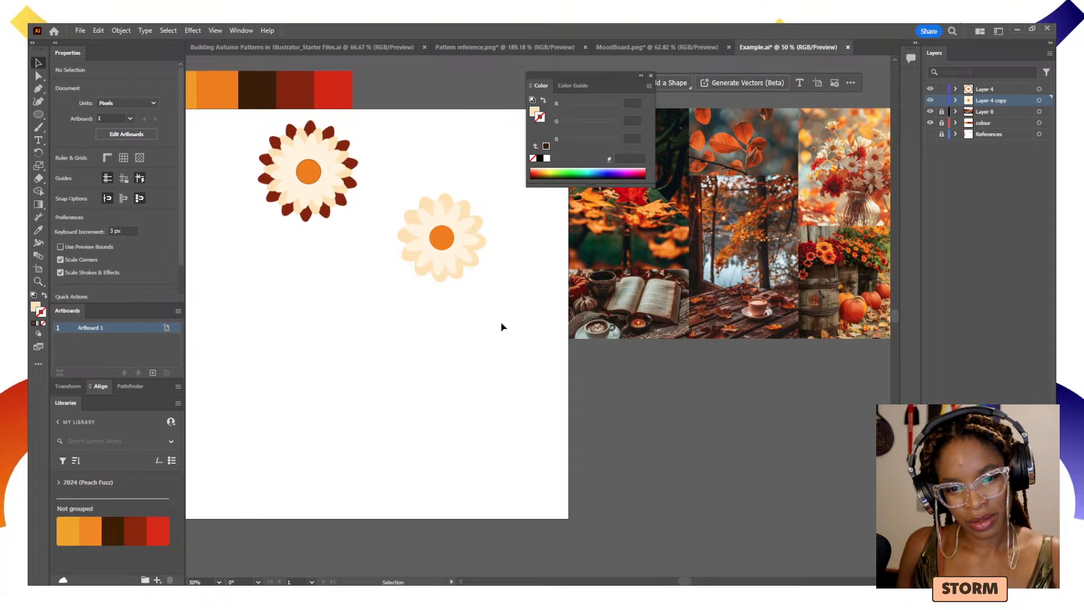
- Inspect the copied flower's inner petal repeat, including its source petal and repeat options
{"action": "double_click", "coordinate": [462, 264]}
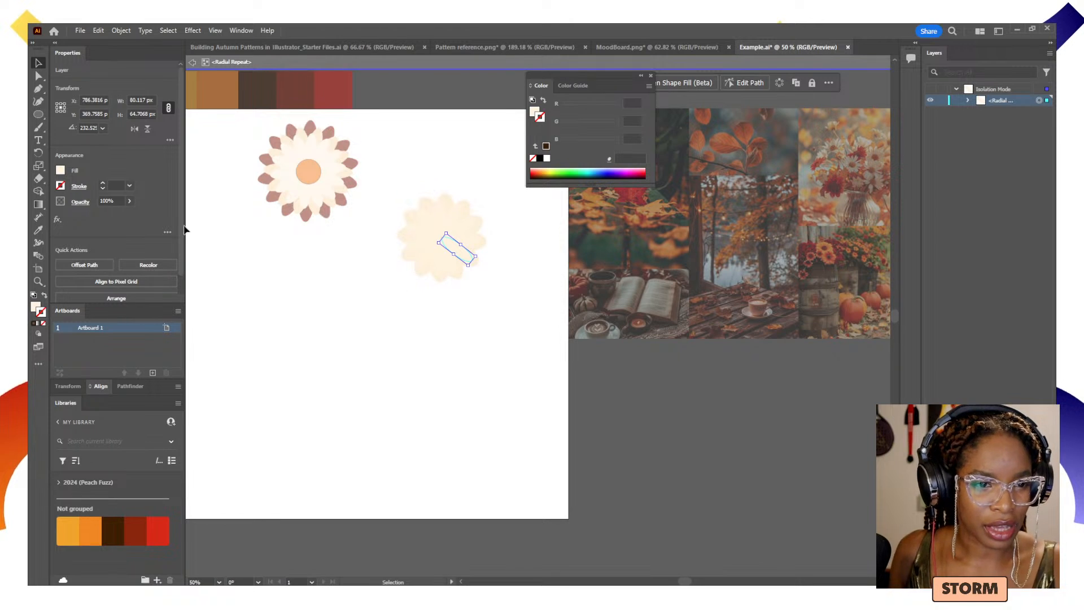
{"action": "scroll", "coordinate": [156, 232], "scroll_direction": "down", "scroll_amount": 2}
{"action": "double_click", "coordinate": [359, 316]}
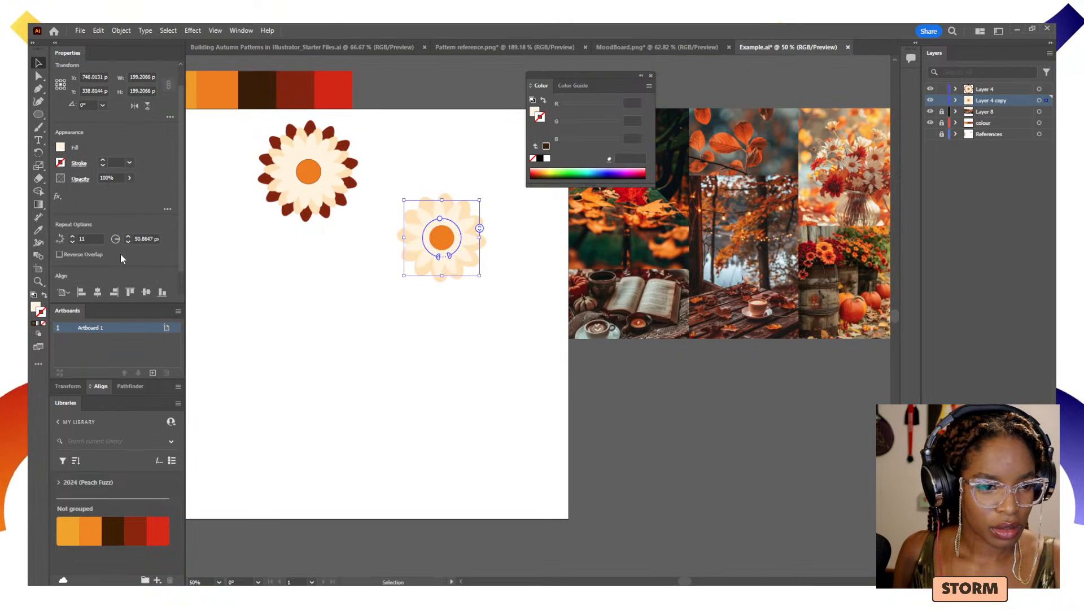
{"action": "left_click", "coordinate": [504, 282]}
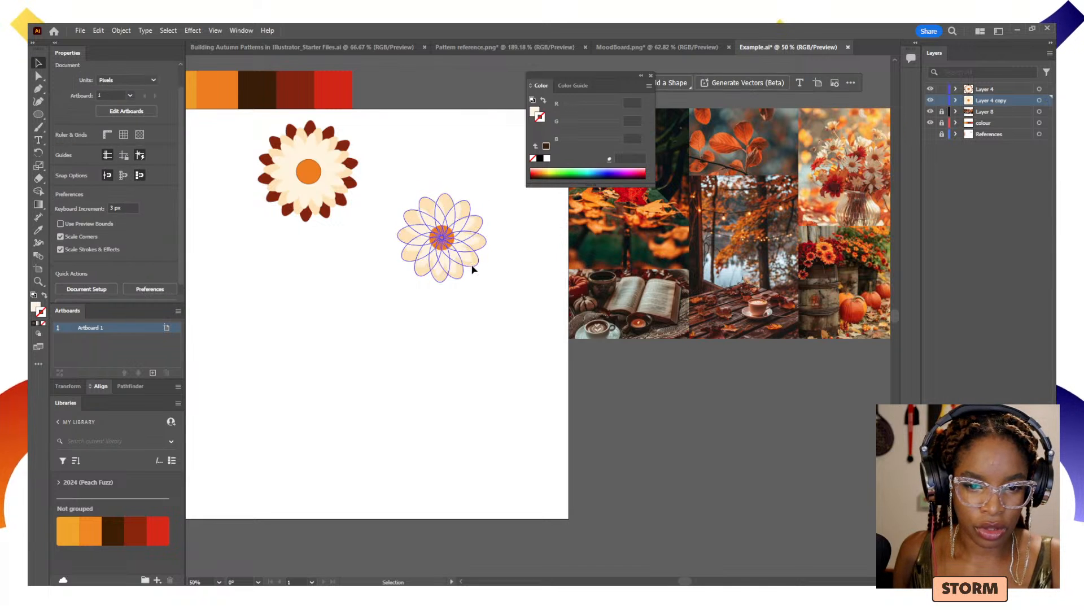
- Set the copied flower's outer cream petal repeat to 11 instances and deselect it
{"action": "left_click", "coordinate": [473, 267]}
{"action": "left_click", "coordinate": [90, 241]}
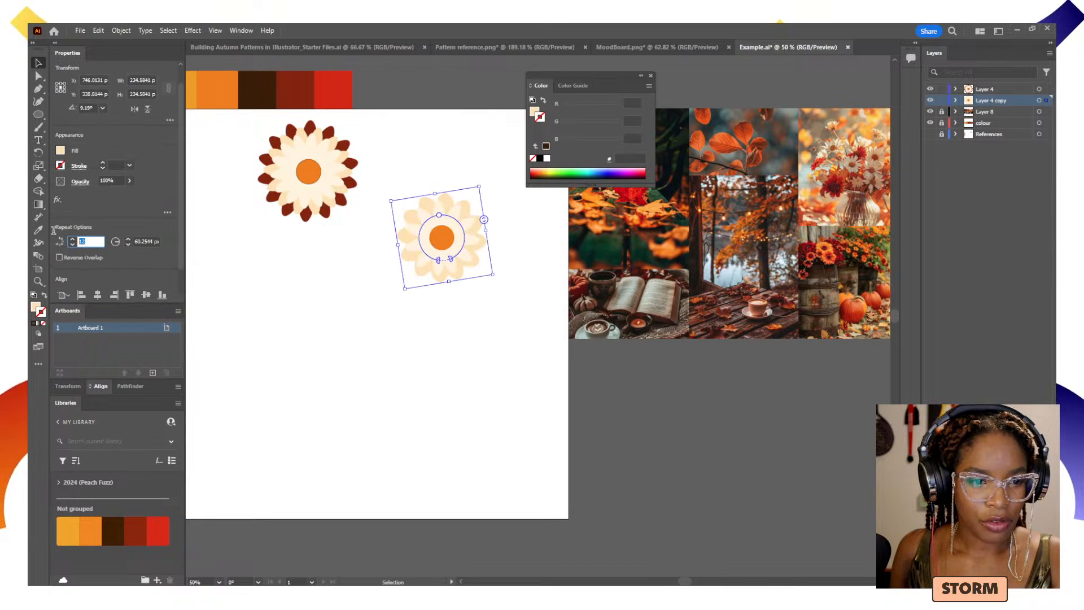
{"action": "type", "text": "11"}
{"action": "key", "text": "Return"}
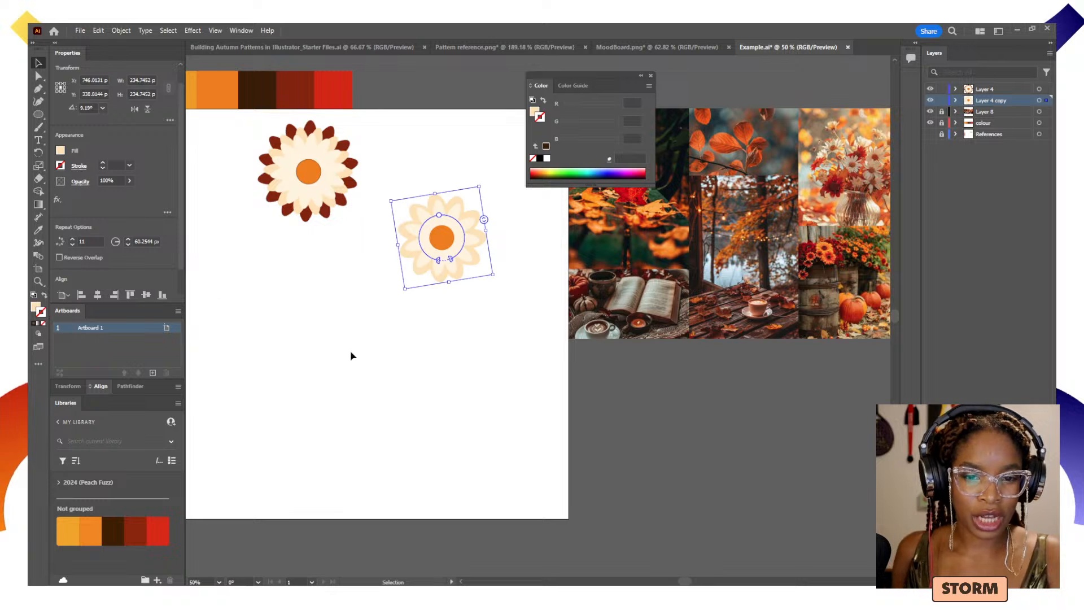
{"action": "left_click", "coordinate": [427, 387]}
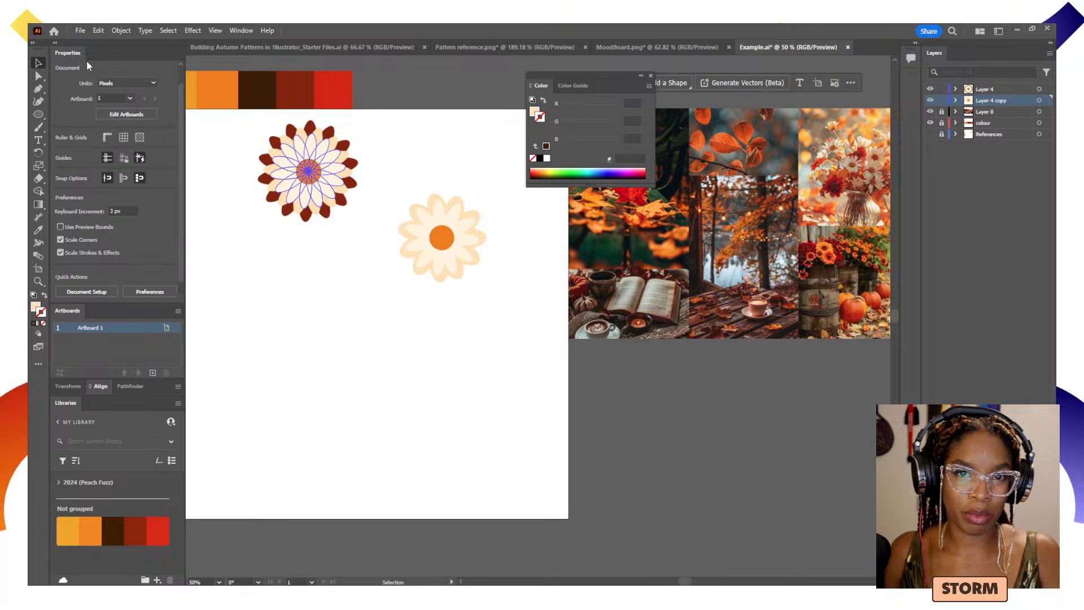
- Enlarge the copied flower's inner petal repeat to about 234 px and rotate it slightly clockwise so its petals alternate with the outer ones
{"action": "left_click", "coordinate": [444, 264]}
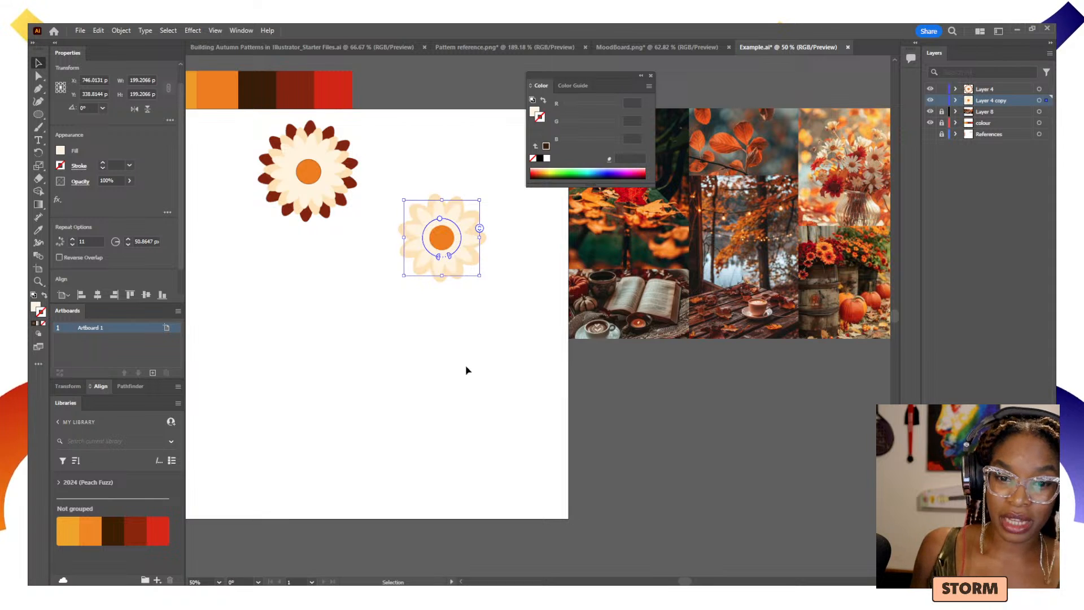
{"action": "left_click", "coordinate": [483, 316]}
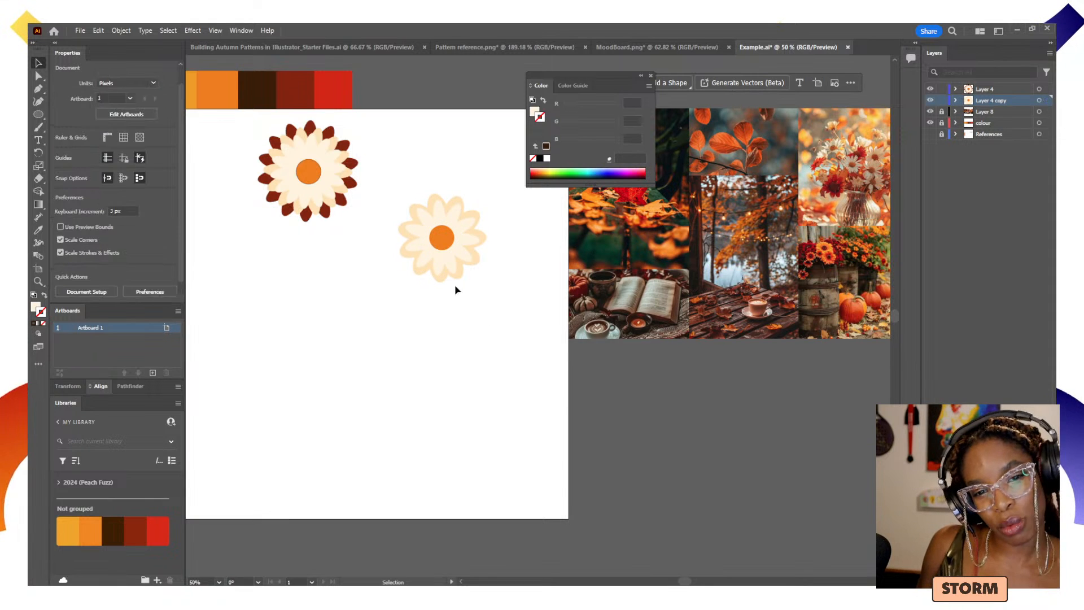
{"action": "left_click", "coordinate": [449, 249]}
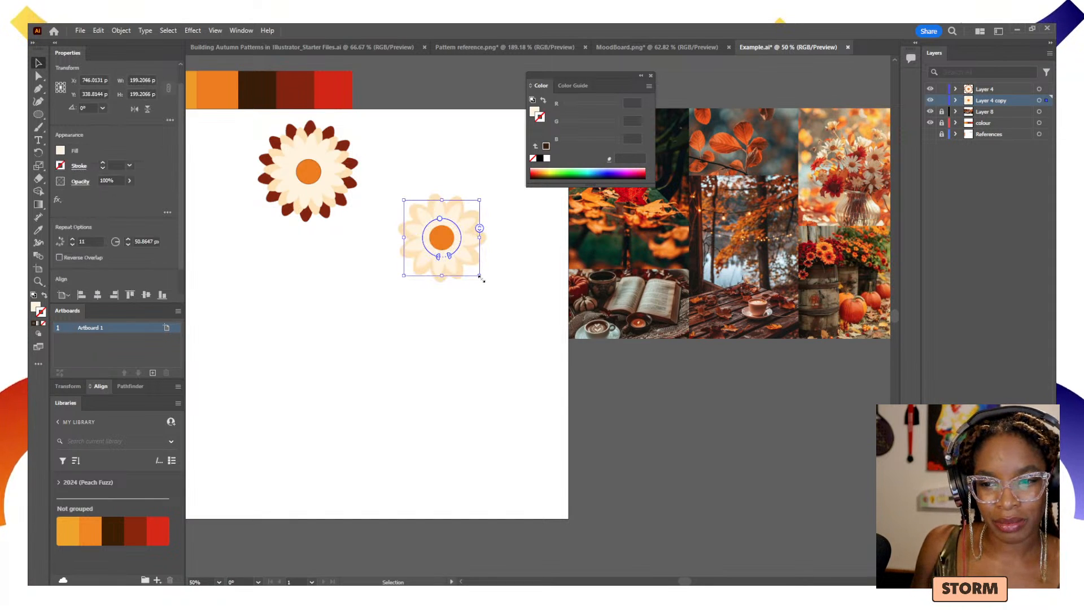
{"action": "mouse_move", "coordinate": [481, 278]}
{"action": "left_mouse_down"}
{"action": "mouse_move", "coordinate": [490, 285]}
{"action": "mouse_move", "coordinate": [480, 290]}
{"action": "left_mouse_up"}
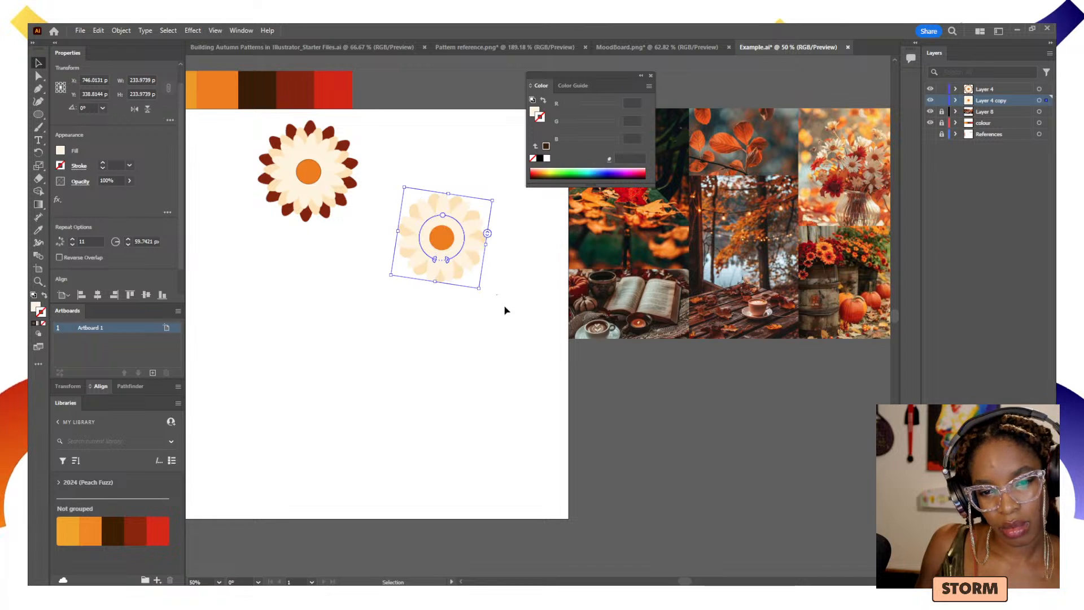
{"action": "left_click", "coordinate": [510, 404]}
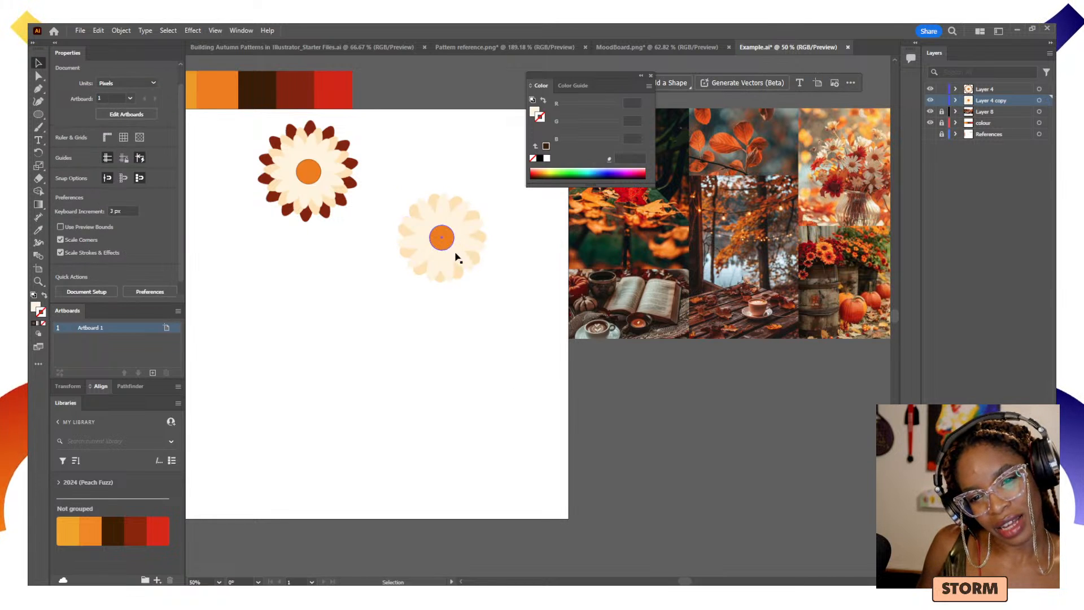
- Darken the fill of the copied flower's outer petal repeat to the deeper cream F7DBB2
{"action": "left_click", "coordinate": [480, 259]}
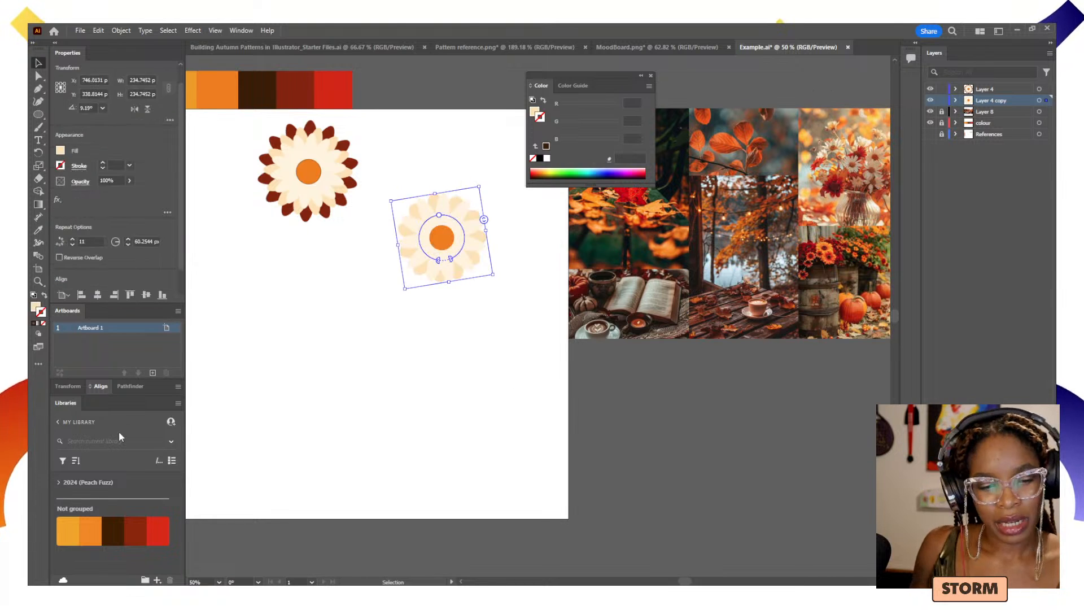
{"action": "double_click", "coordinate": [35, 308]}
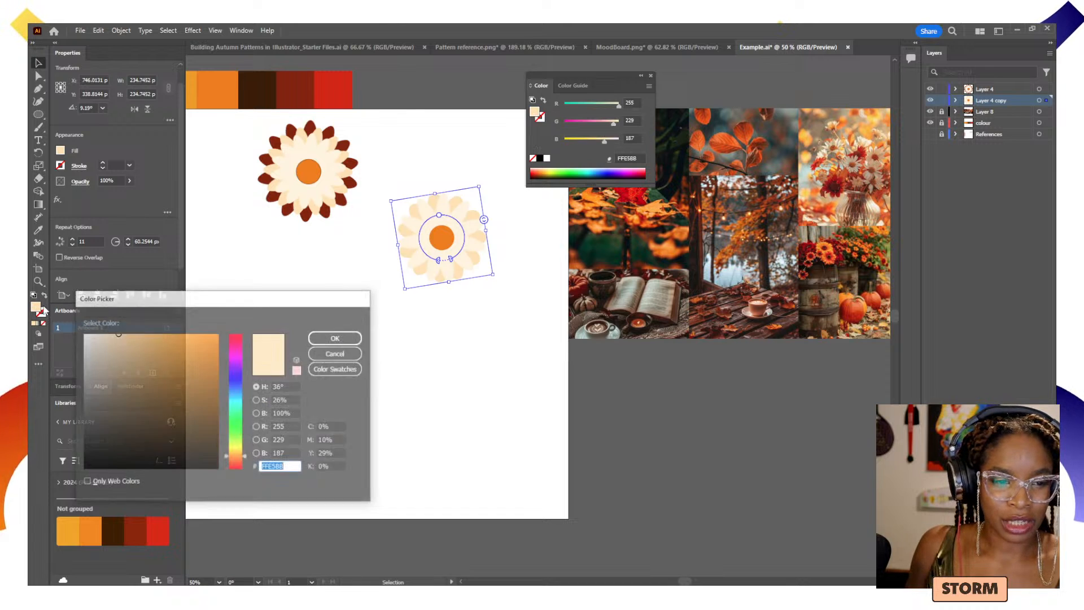
{"action": "mouse_move", "coordinate": [118, 339]}
{"action": "left_mouse_down"}
{"action": "mouse_move", "coordinate": [154, 327]}
{"action": "mouse_move", "coordinate": [125, 335]}
{"action": "left_mouse_up"}
{"action": "left_click", "coordinate": [336, 338]}
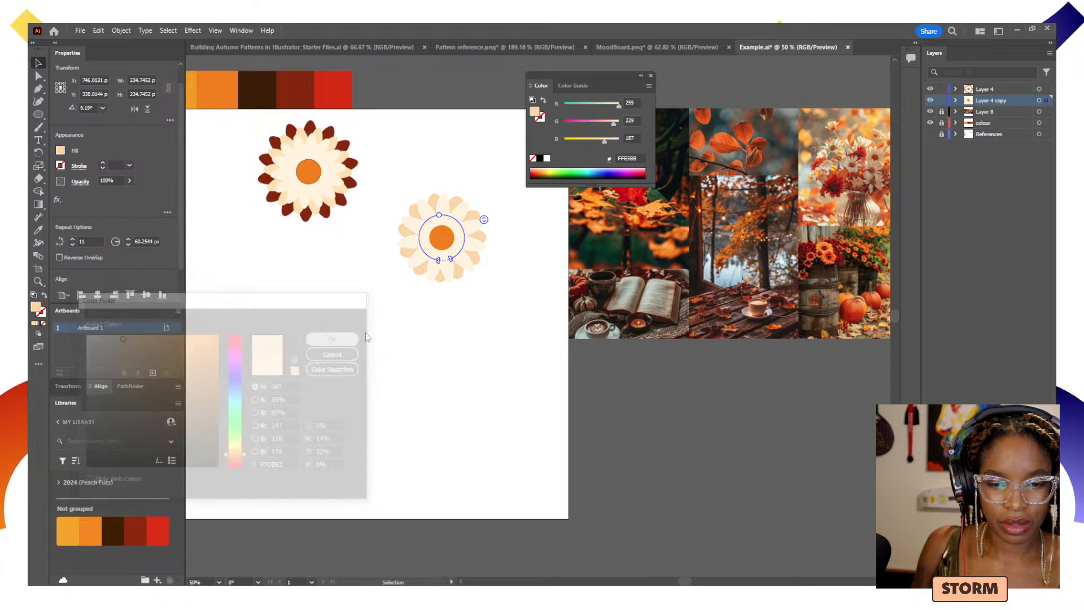
{"action": "left_click", "coordinate": [473, 322]}
{"action": "left_click", "coordinate": [458, 255]}
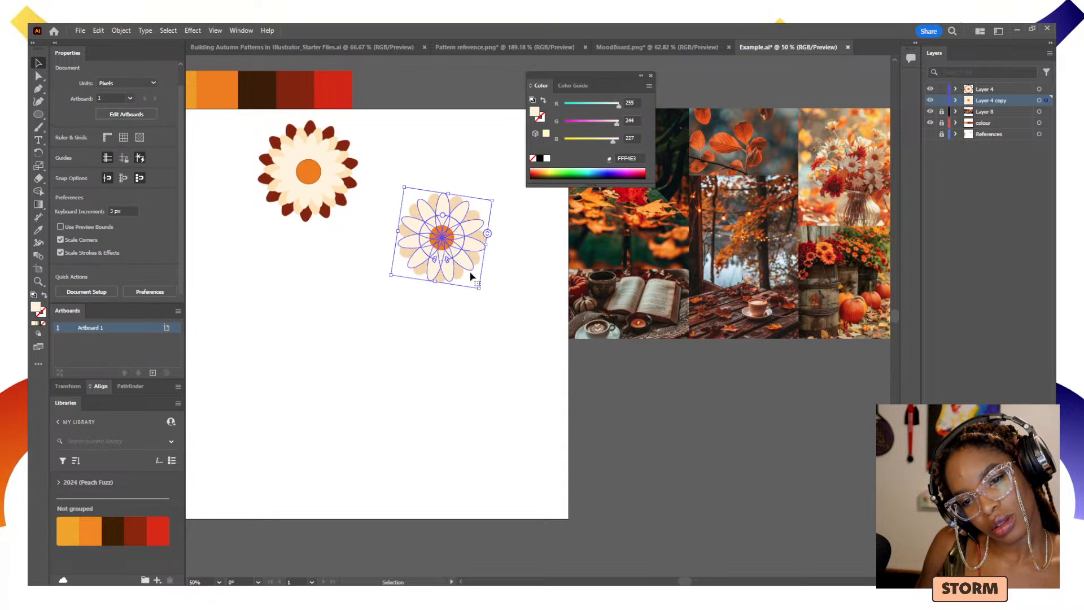
{"action": "left_click", "coordinate": [489, 333]}
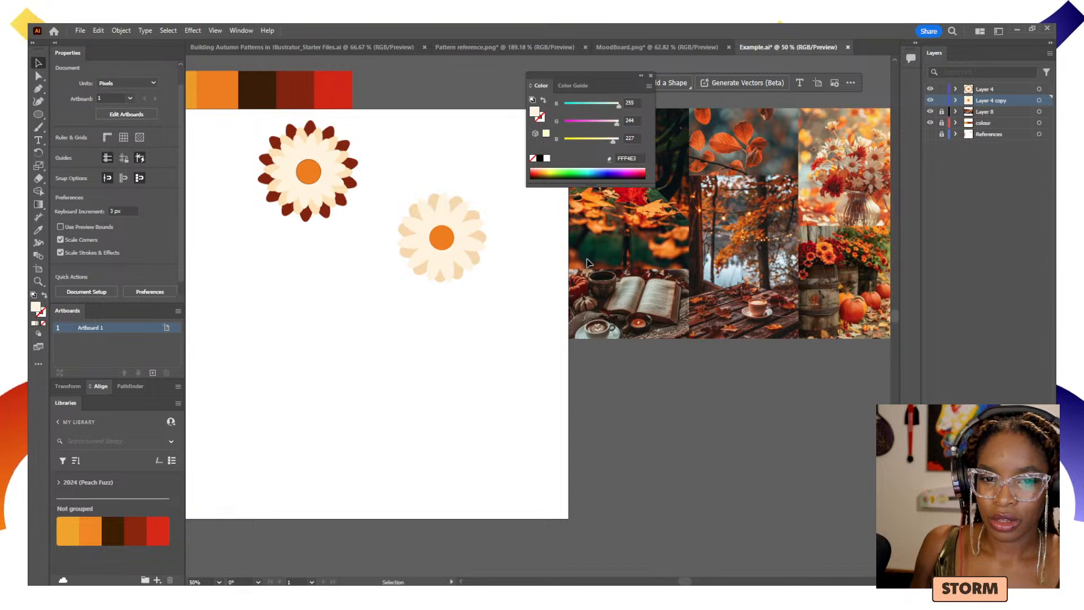
- Move the cream flower up beside the red-tipped flower and enlarge its outer petal repeat to about 270 px
{"action": "left_click_drag", "start_coordinate": [473, 252], "coordinate": [485, 218]}
{"action": "left_click", "coordinate": [461, 233]}
{"action": "left_click", "coordinate": [444, 215]}
{"action": "left_click", "coordinate": [506, 315]}
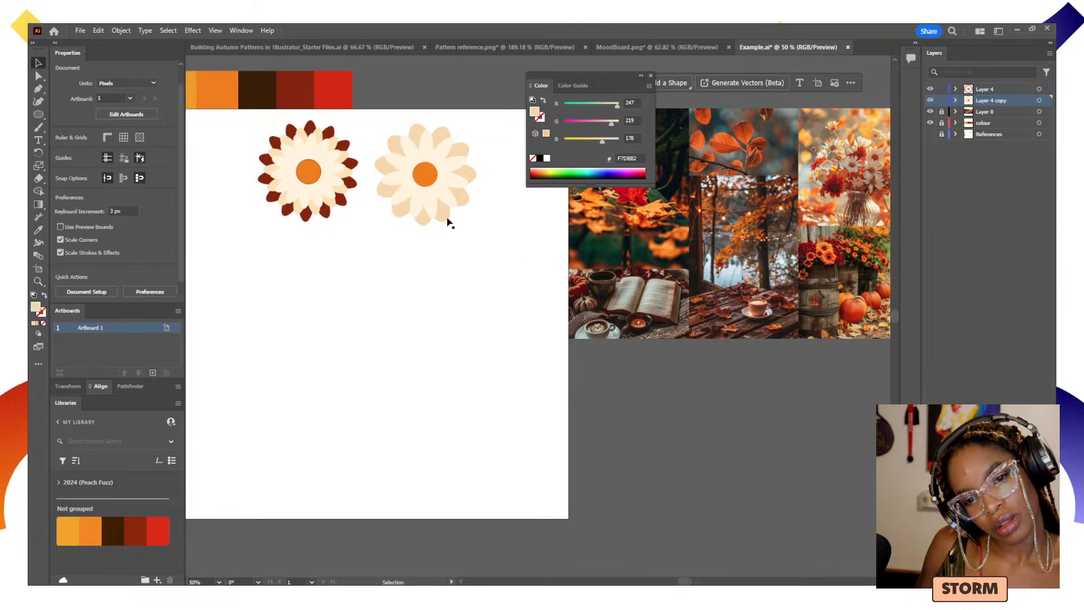
- Try 10 and 6 instances for the cream flower's inner petal repeat and set it to 12
{"action": "left_click", "coordinate": [430, 208]}
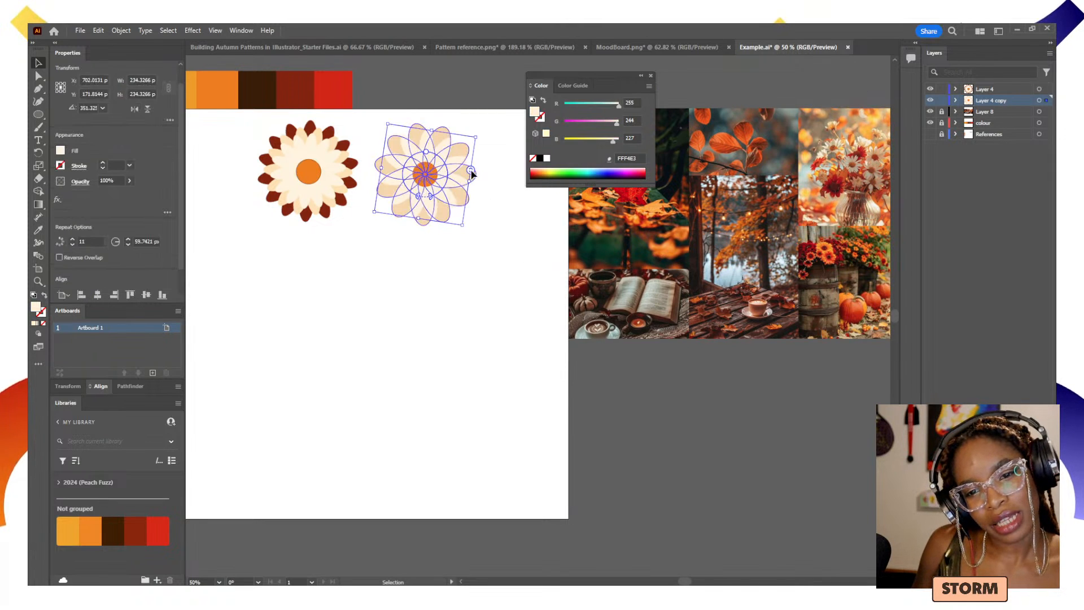
{"action": "left_click", "coordinate": [441, 231]}
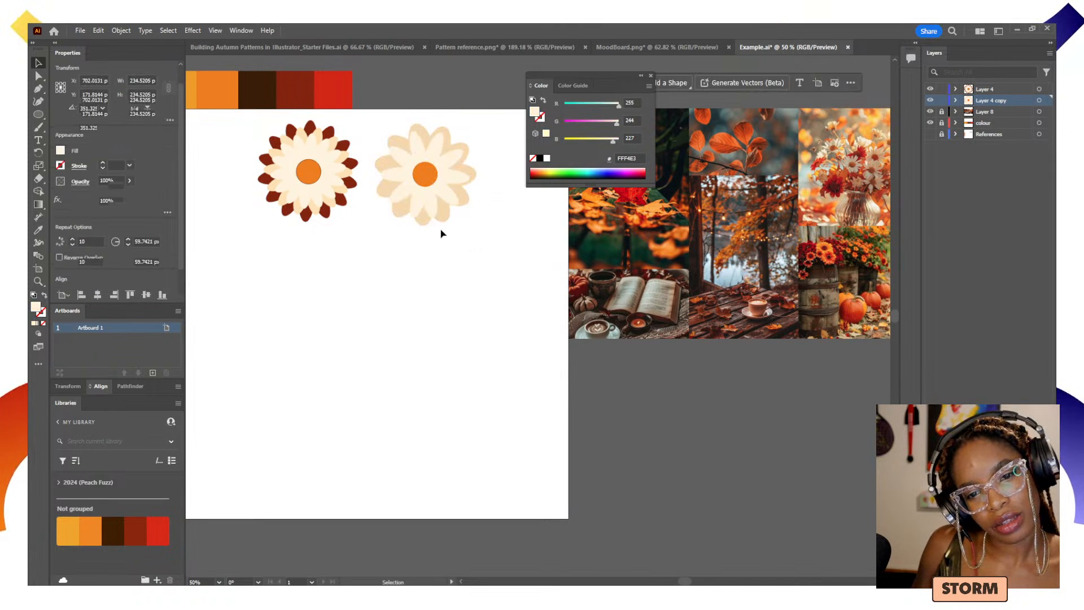
{"action": "left_click", "coordinate": [434, 196]}
{"action": "left_click", "coordinate": [94, 241]}
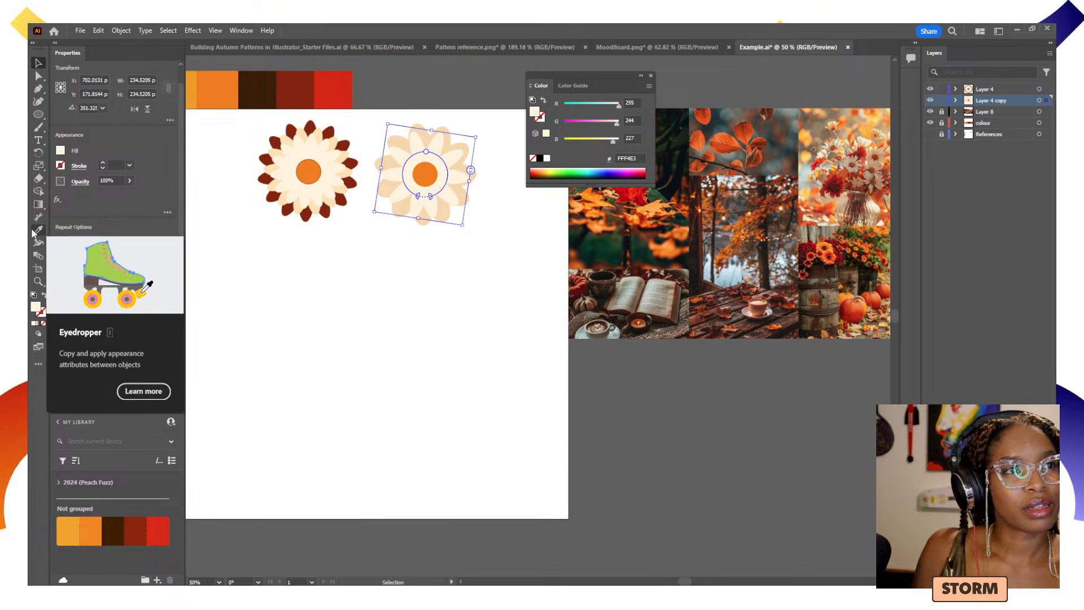
{"action": "type", "text": "6"}
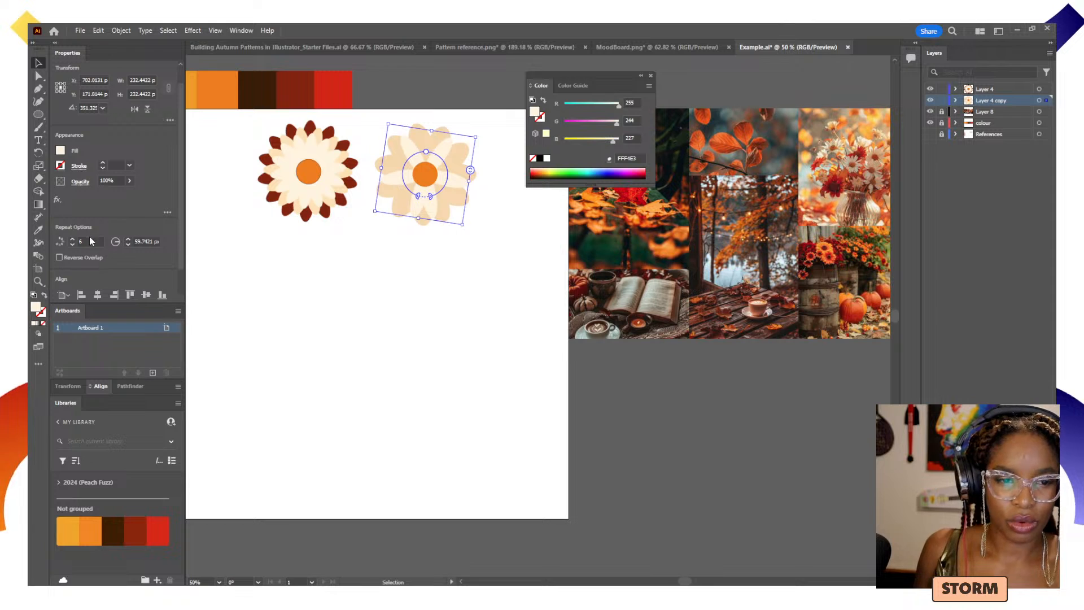
{"action": "left_click", "coordinate": [90, 241]}
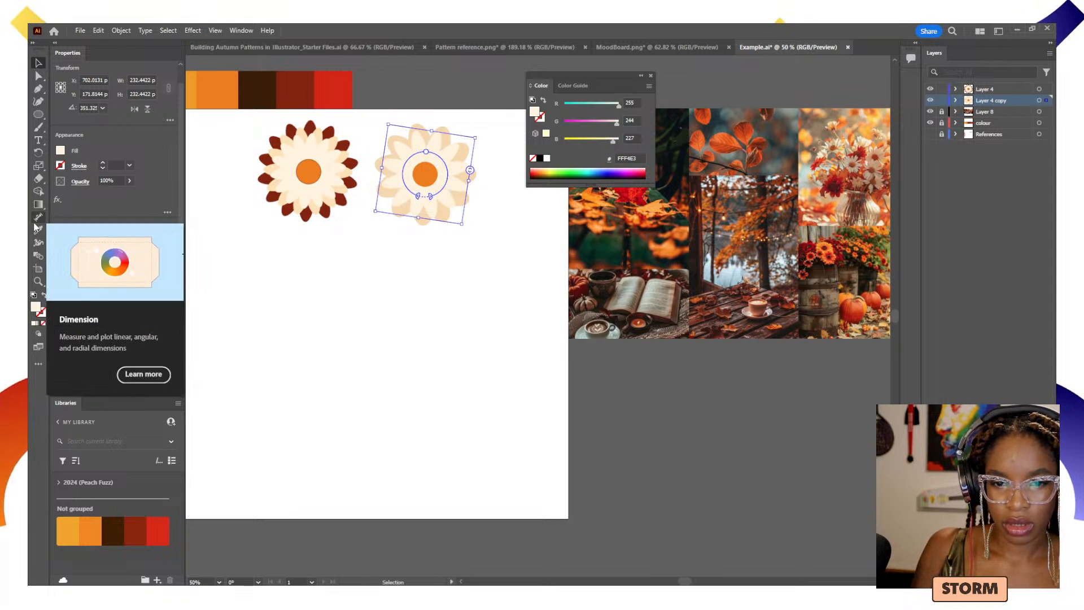
{"action": "left_click", "coordinate": [449, 305]}
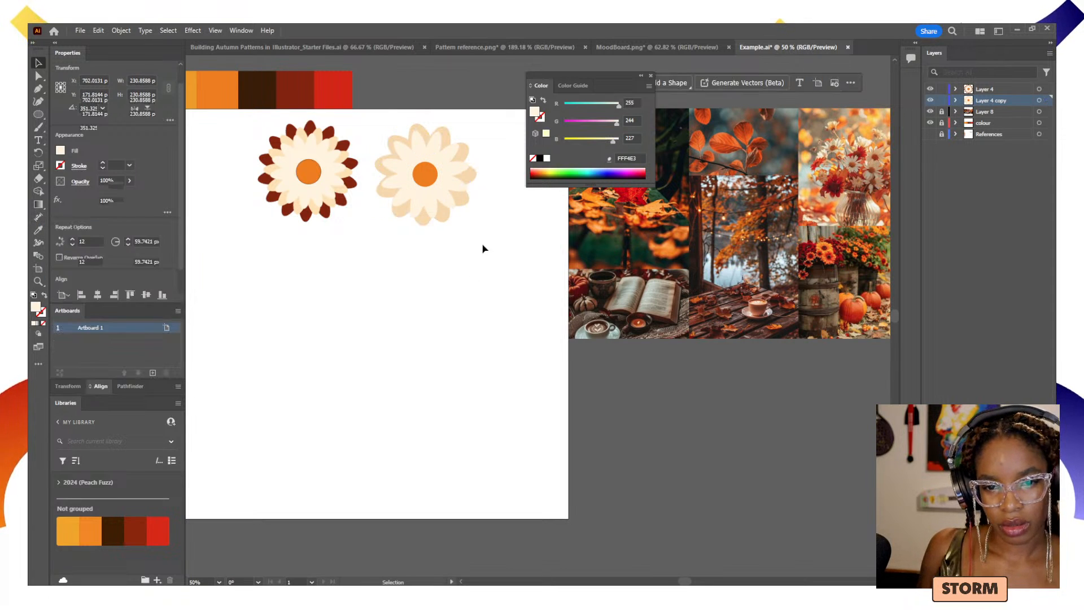
- Increase the cream flower's outer petal repeat to 12 instances and deselect it
{"action": "left_click", "coordinate": [445, 222]}
{"action": "left_click", "coordinate": [82, 241]}
{"action": "key", "text": "BackSpace"}
{"action": "type", "text": "2"}
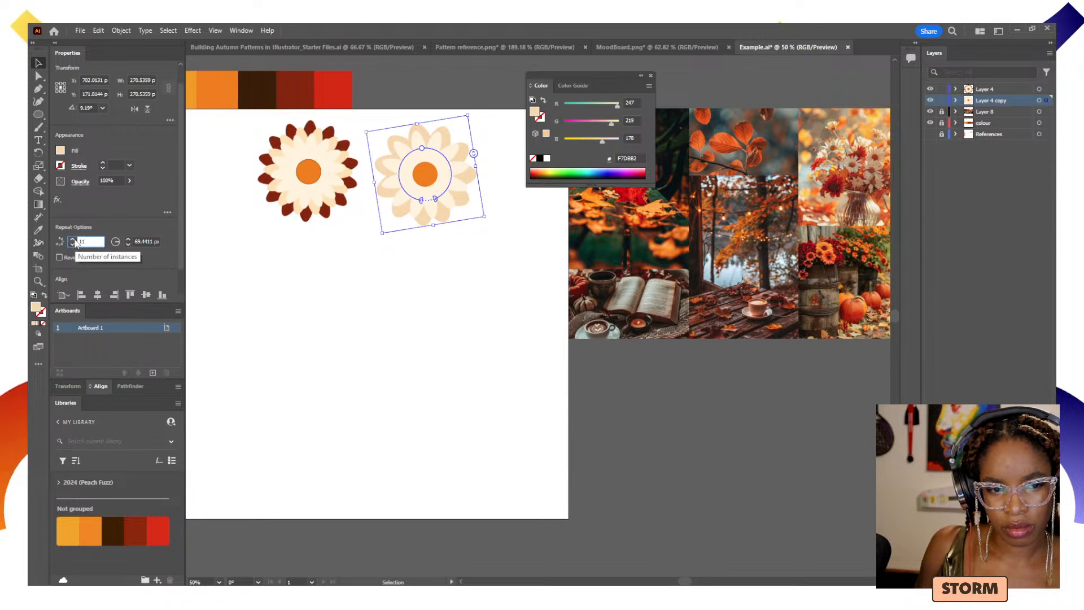
{"action": "key", "text": "Return"}
{"action": "left_click", "coordinate": [407, 313]}
- Rotate the cream flower's outer petal repeat counterclockwise to about 26° so its petals sit directly behind the inner ones
{"action": "left_click", "coordinate": [461, 211]}
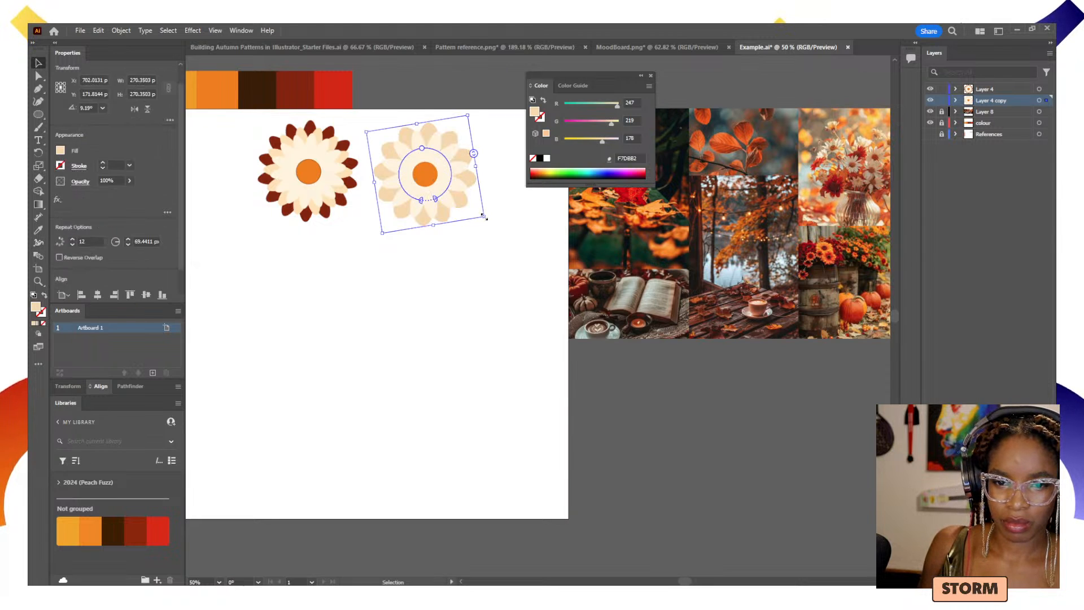
{"action": "left_click_drag", "start_coordinate": [487, 220], "coordinate": [500, 203]}
{"action": "left_click", "coordinate": [475, 308]}
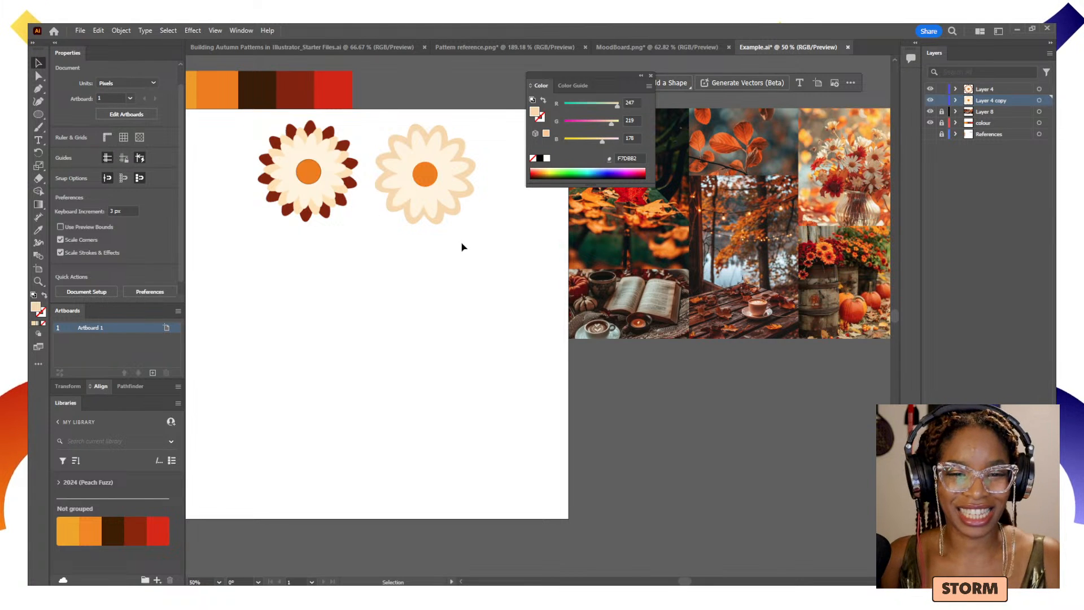
- Duplicate the cream flower's layer to the top of the layer stack and move the duplicate flower below and right of the original
{"action": "left_click_drag", "start_coordinate": [494, 269], "coordinate": [374, 105]}
{"action": "left_click", "coordinate": [466, 306]}
{"action": "left_click_drag", "start_coordinate": [502, 258], "coordinate": [387, 130]}
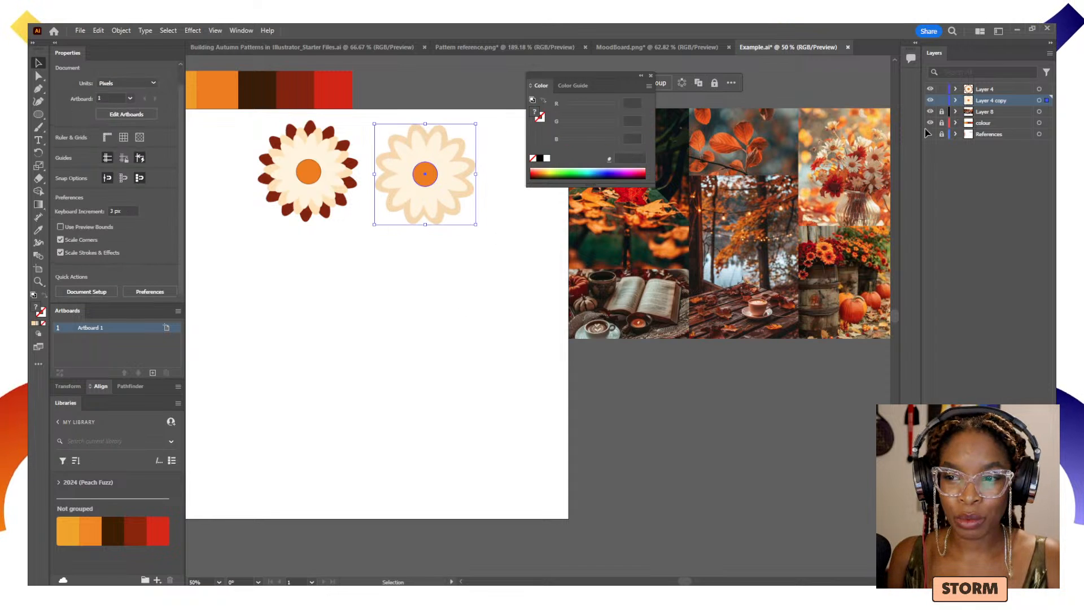
{"action": "left_click_drag", "start_coordinate": [1005, 104], "coordinate": [1005, 84]}
{"action": "left_click_drag", "start_coordinate": [442, 192], "coordinate": [513, 297]}
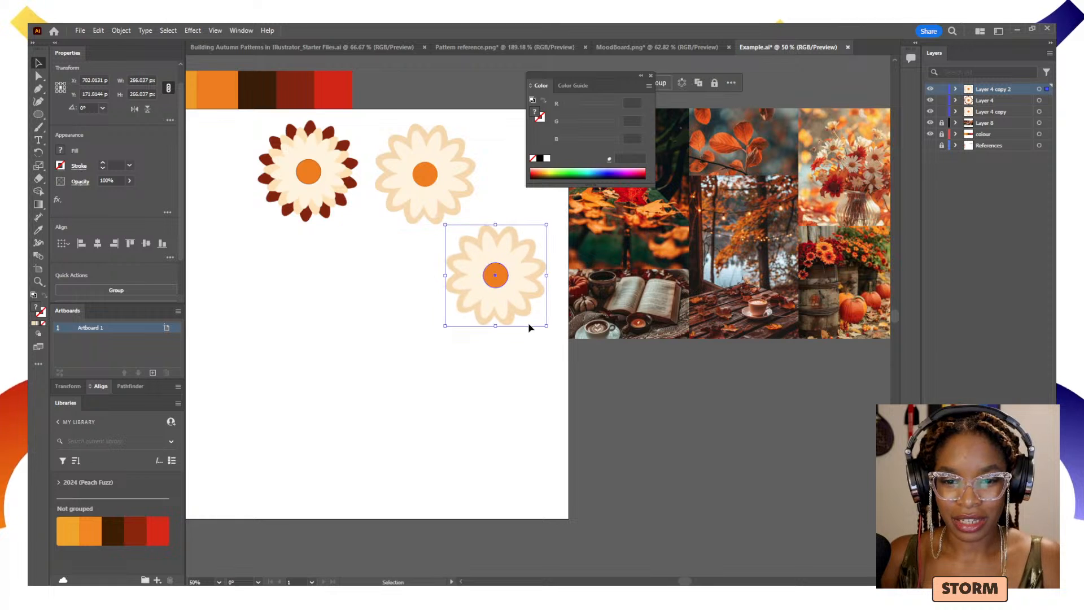
- Undo the dark red fill on the whole duplicate flower and apply the palette's dark red 8C2703 only to its outer petal repeat
{"action": "left_click", "coordinate": [138, 529]}
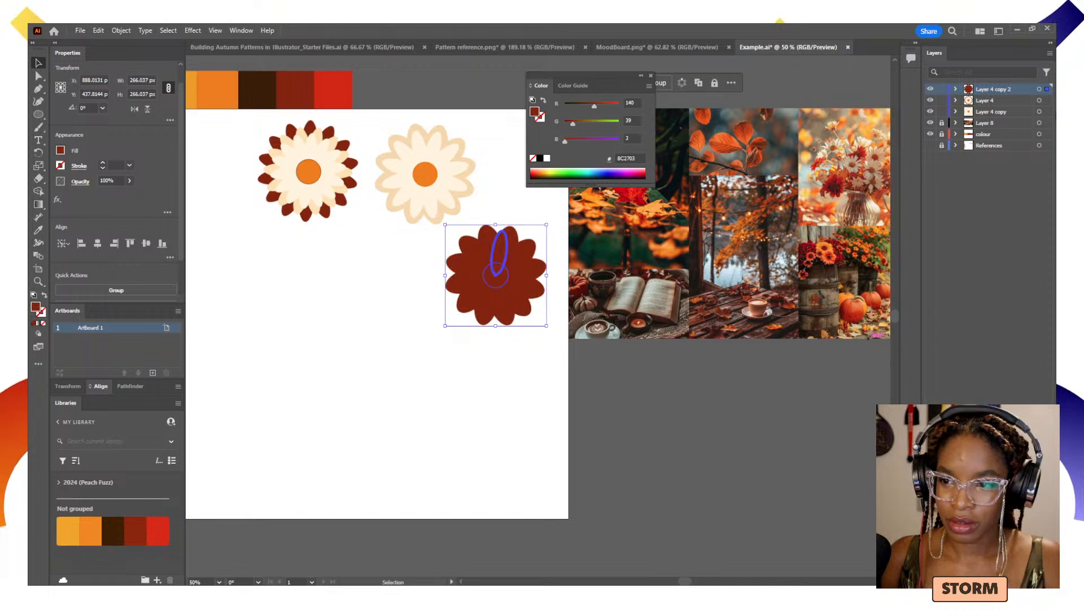
{"action": "key", "text": "ctrl+z"}
{"action": "left_click", "coordinate": [955, 90]}
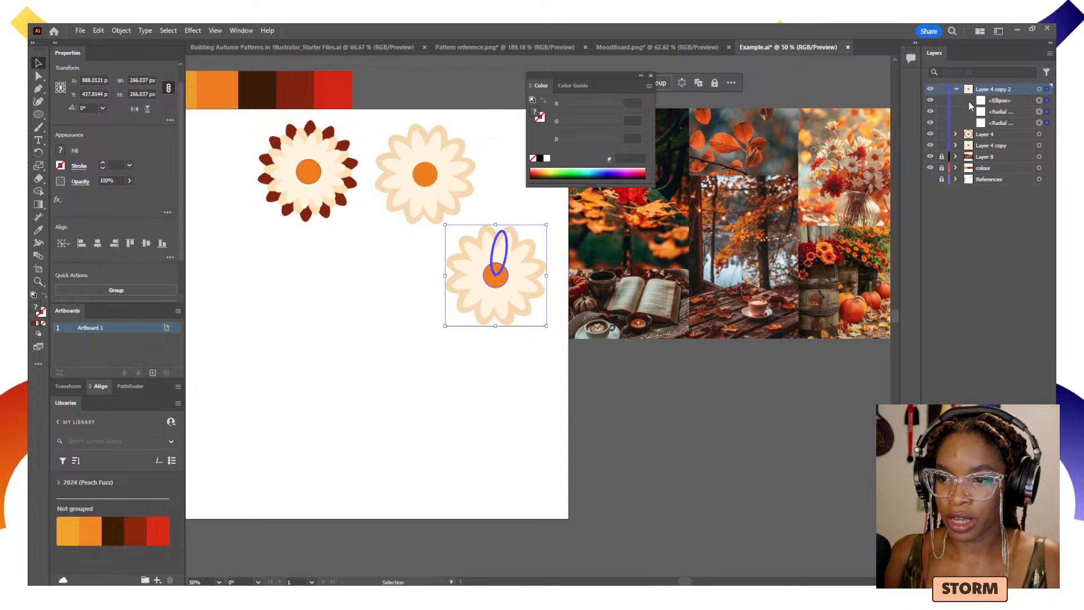
{"action": "left_click", "coordinate": [1039, 122]}
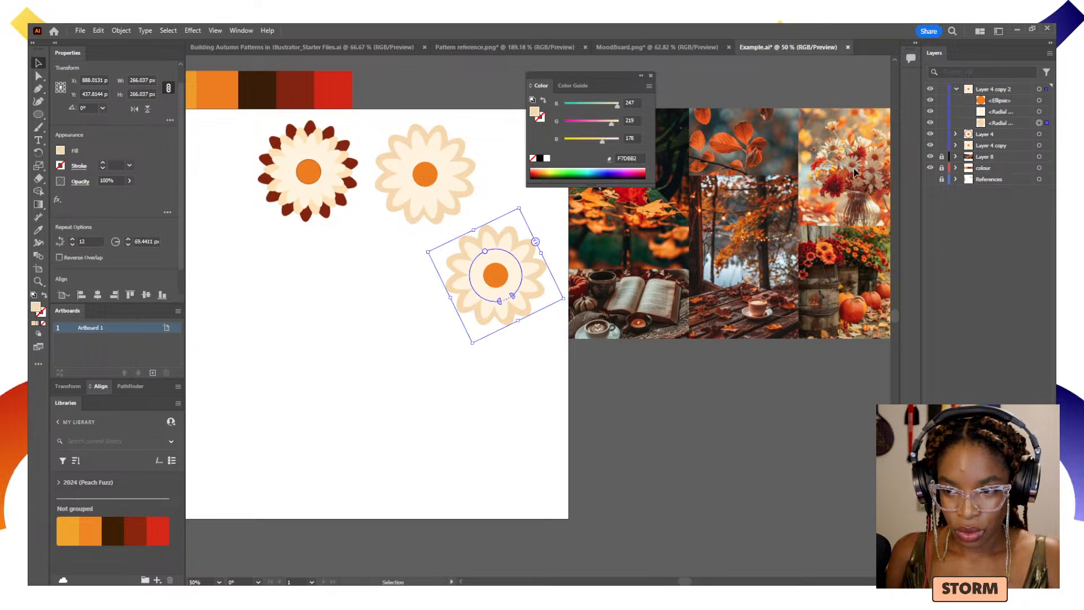
{"action": "left_click", "coordinate": [142, 531]}
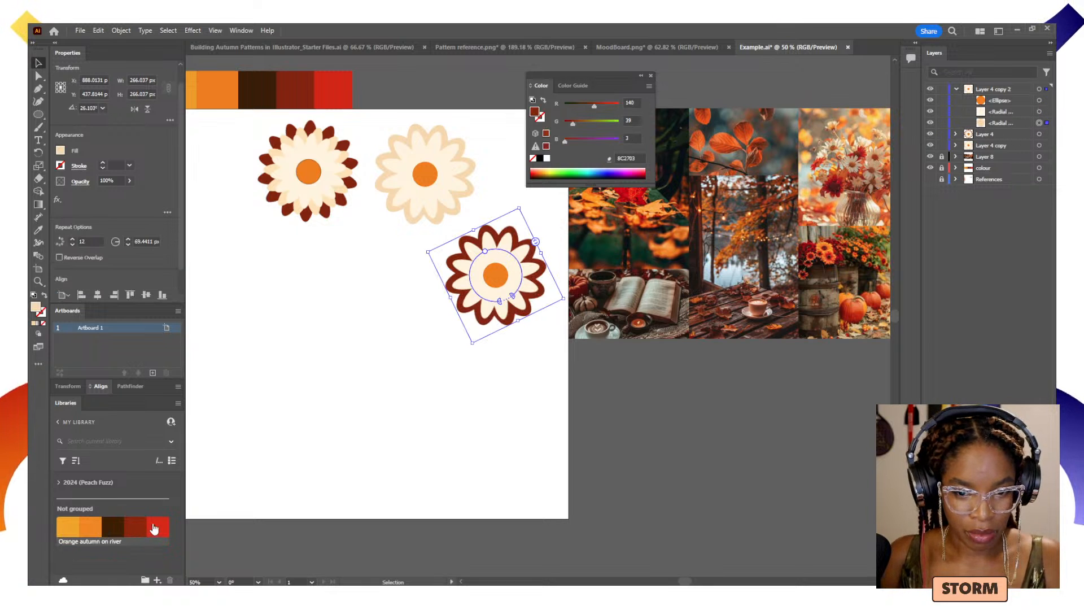
- Fill the duplicate flower's inner petal repeat with the palette's dark red and lighten it to D6613C
{"action": "left_click", "coordinate": [1039, 111]}
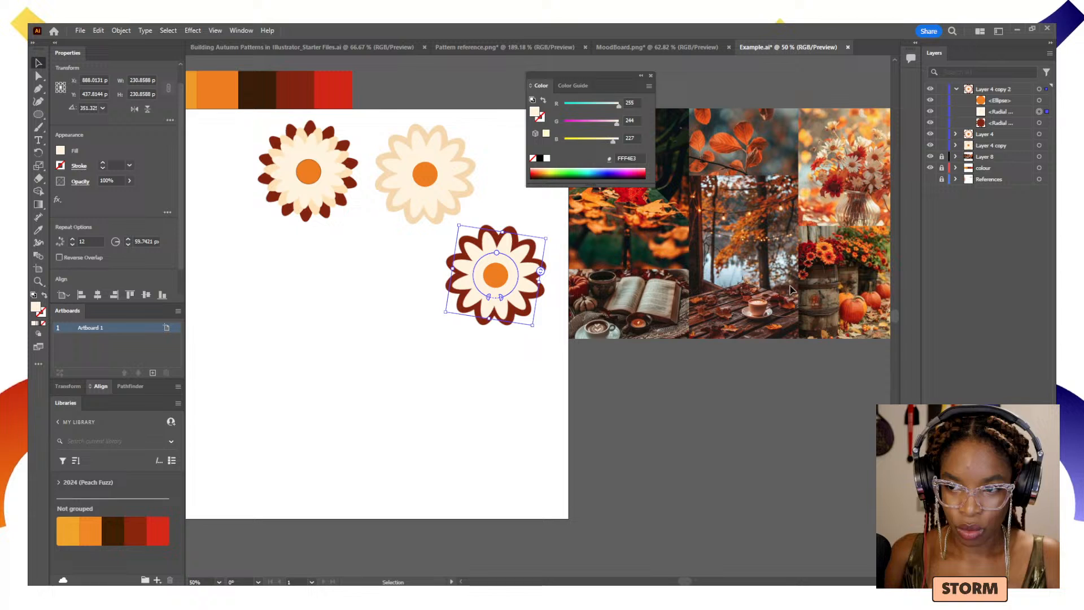
{"action": "left_click", "coordinate": [140, 532]}
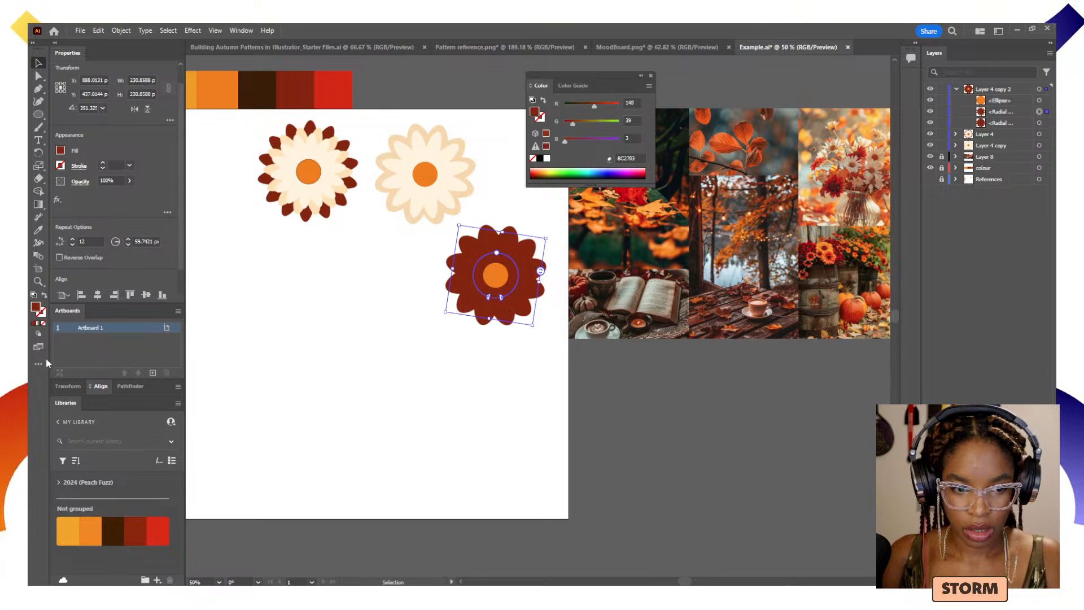
{"action": "double_click", "coordinate": [35, 307]}
{"action": "left_click_drag", "start_coordinate": [195, 364], "coordinate": [181, 354]}
{"action": "left_click", "coordinate": [337, 338]}
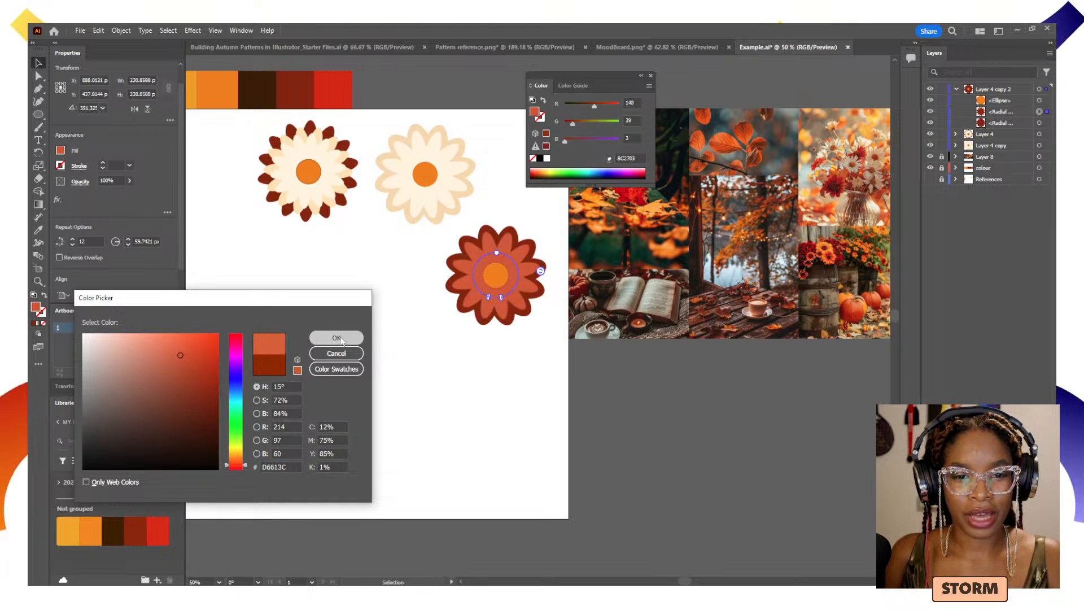
- Shift the whole red flower slightly up and left towards the cream flower and deselect it
{"action": "left_click_drag", "start_coordinate": [532, 366], "coordinate": [501, 287]}
{"action": "left_click", "coordinate": [333, 345]}
{"action": "left_click_drag", "start_coordinate": [339, 364], "coordinate": [358, 412]}
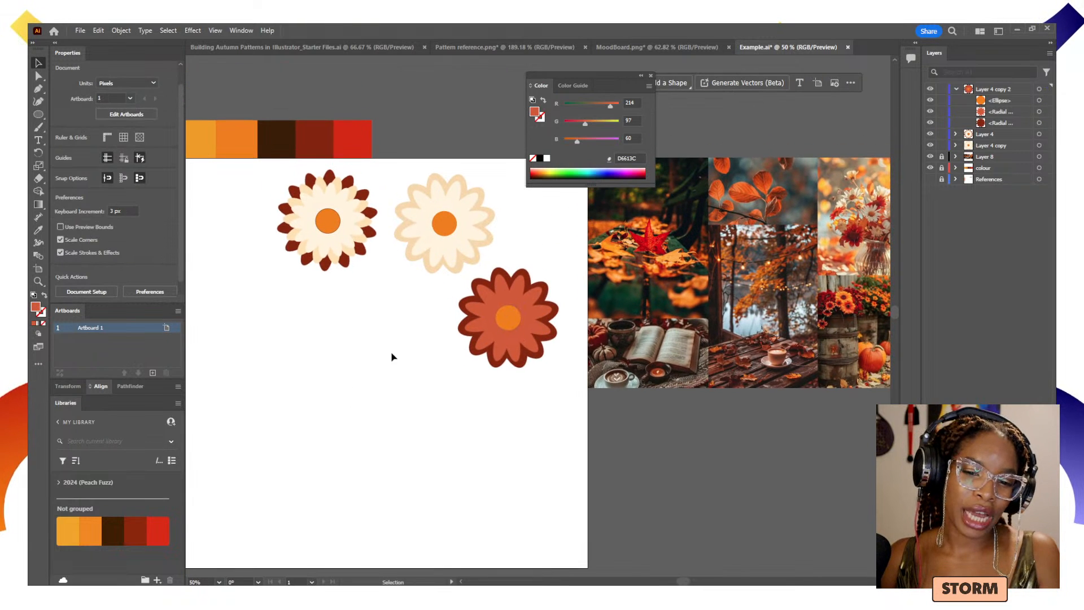
- Delete the layer holding the cream flower with dark red petal tips
{"action": "left_click_drag", "start_coordinate": [369, 301], "coordinate": [274, 194]}
{"action": "left_click", "coordinate": [1039, 134]}
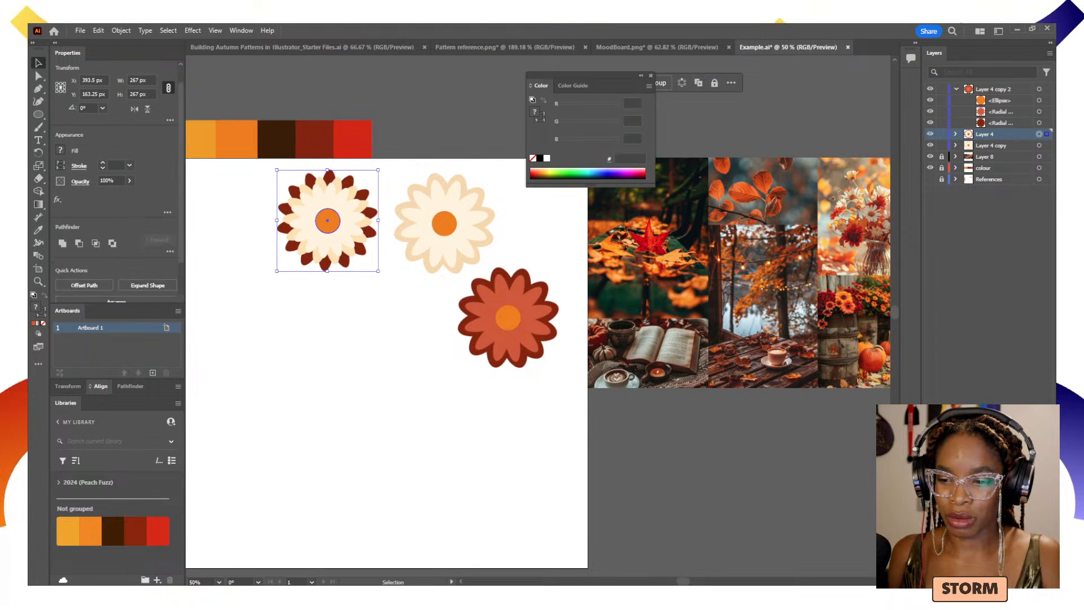
{"action": "left_click", "coordinate": [1043, 581]}
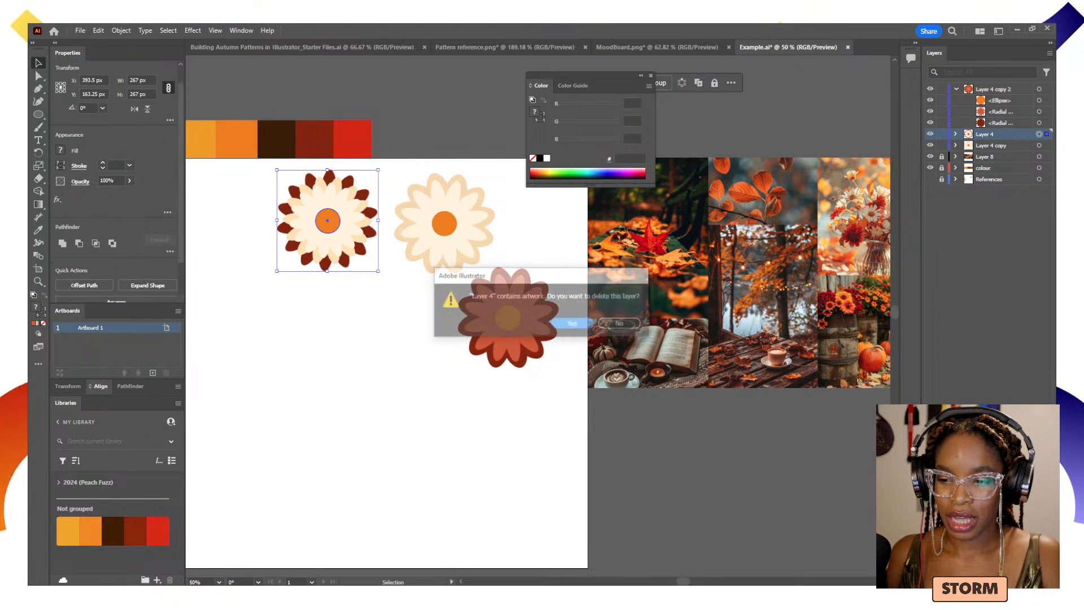
{"action": "left_click", "coordinate": [580, 323]}
- Draw a rectangle about 221 by 310 px on the empty area left of the two flowers
{"action": "key", "text": "space"}
{"action": "left_click_drag", "start_coordinate": [275, 334], "coordinate": [332, 309]}
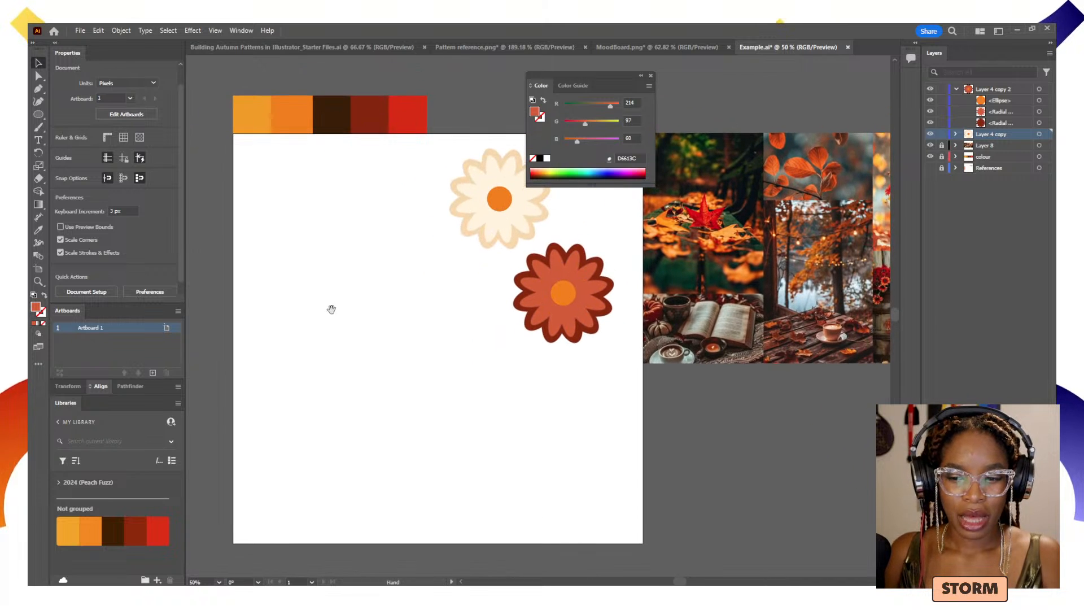
{"action": "mouse_move", "coordinate": [400, 306]}
{"action": "left_mouse_down"}
{"action": "mouse_move", "coordinate": [387, 327]}
{"action": "mouse_move", "coordinate": [396, 306]}
{"action": "left_mouse_up"}
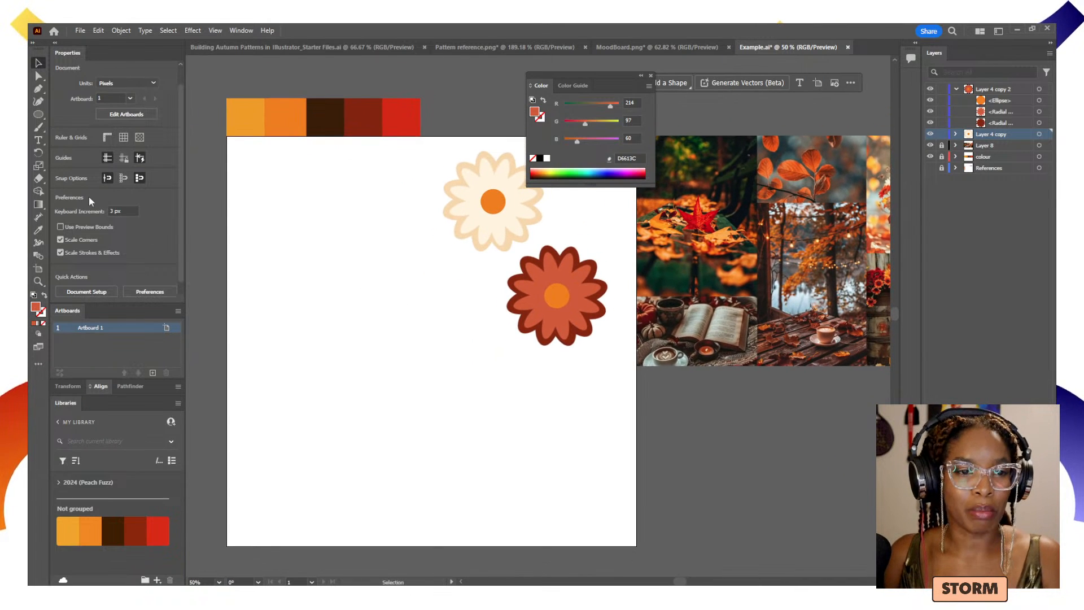
{"action": "left_click_drag", "start_coordinate": [38, 114], "coordinate": [84, 115]}
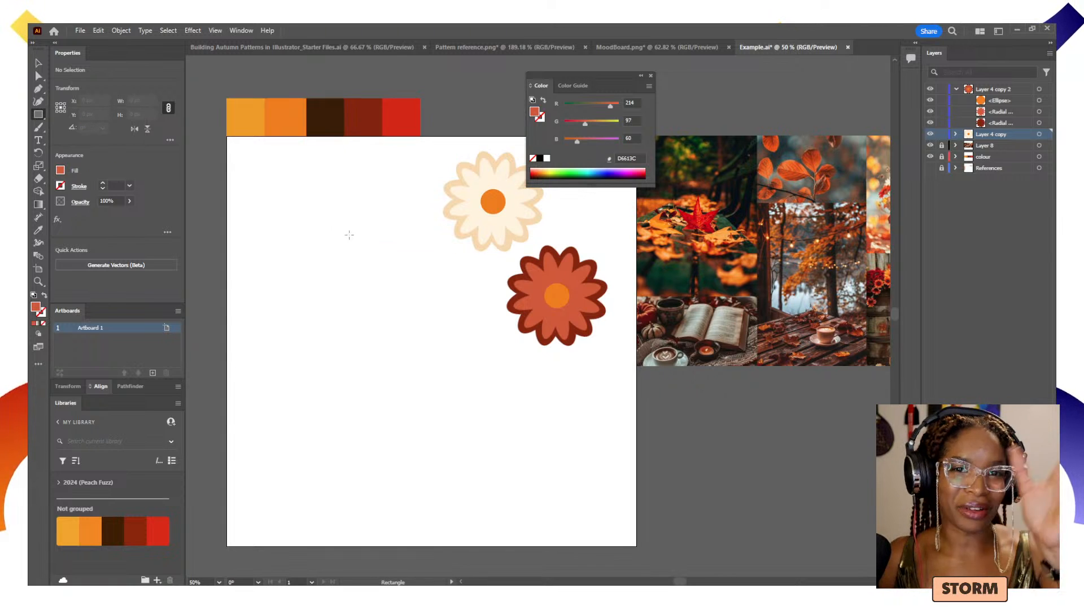
{"action": "left_click_drag", "start_coordinate": [302, 238], "coordinate": [388, 356]}
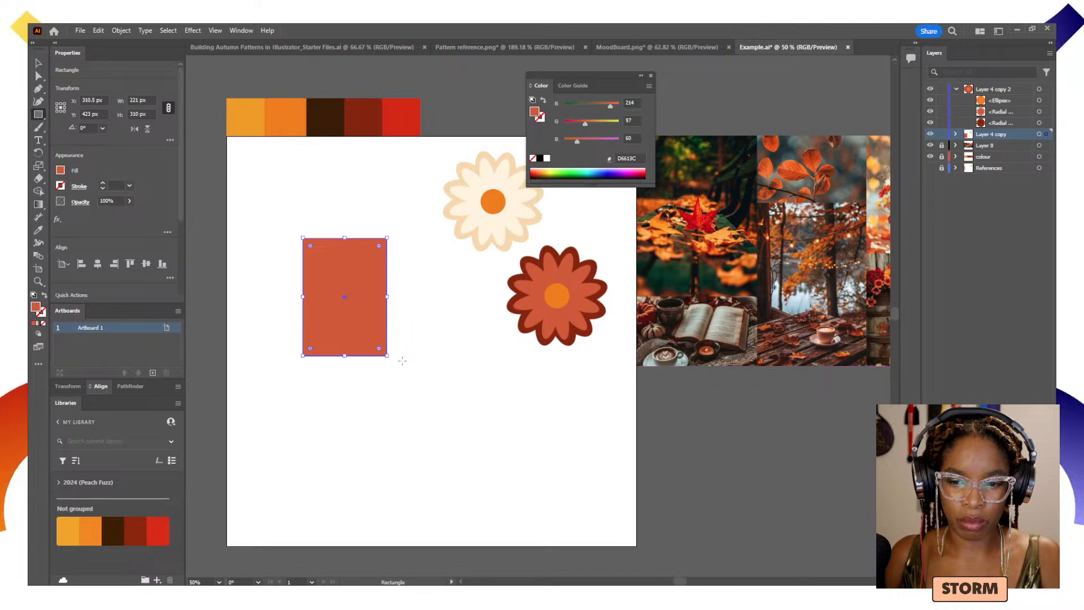
- Move the rectangle's four corner anchors to form a flatter, right-leaning book page shape
{"action": "key", "text": "a"}
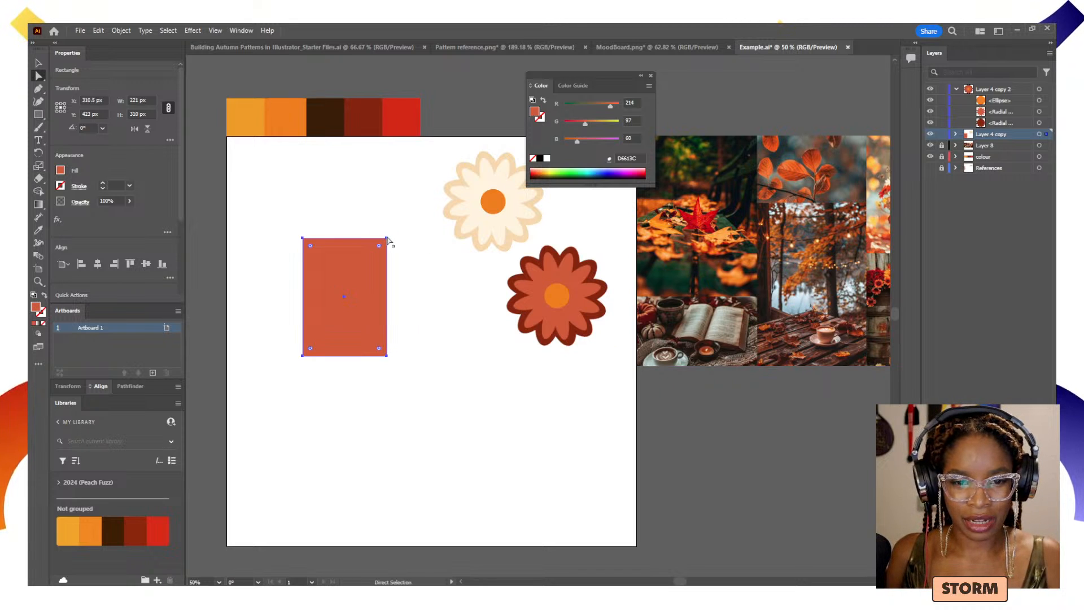
{"action": "left_click_drag", "start_coordinate": [388, 238], "coordinate": [422, 265]}
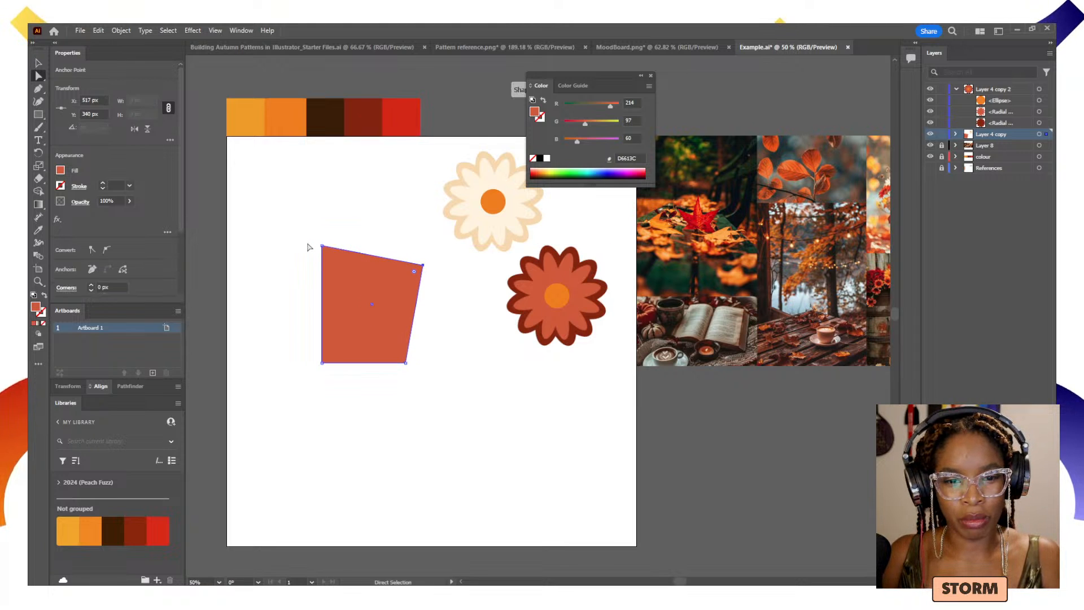
{"action": "left_click_drag", "start_coordinate": [322, 245], "coordinate": [324, 269]}
{"action": "left_click_drag", "start_coordinate": [327, 281], "coordinate": [326, 280]}
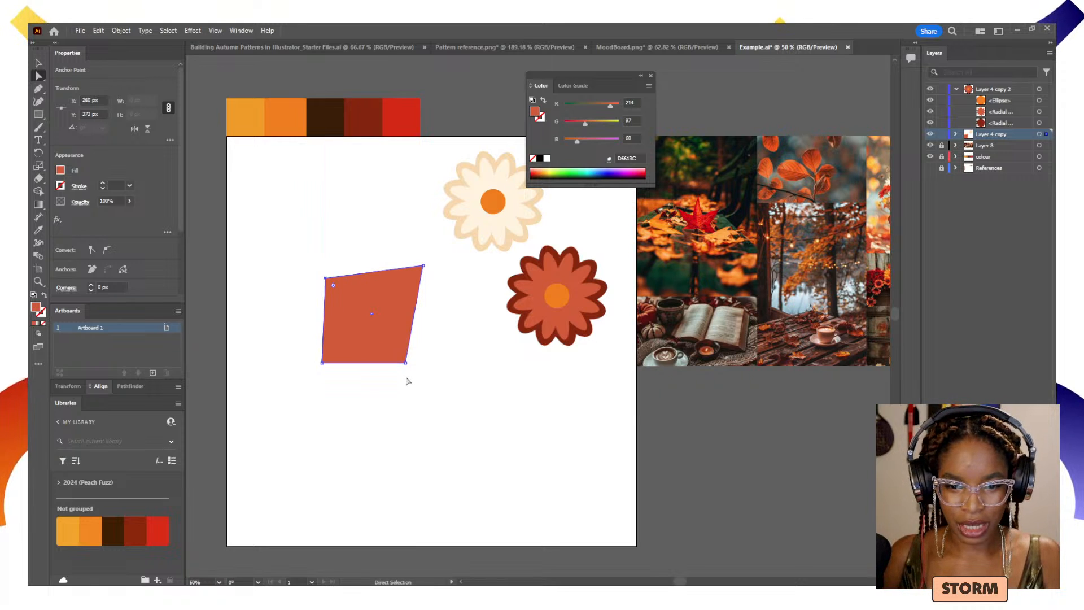
{"action": "left_click_drag", "start_coordinate": [405, 362], "coordinate": [393, 335]}
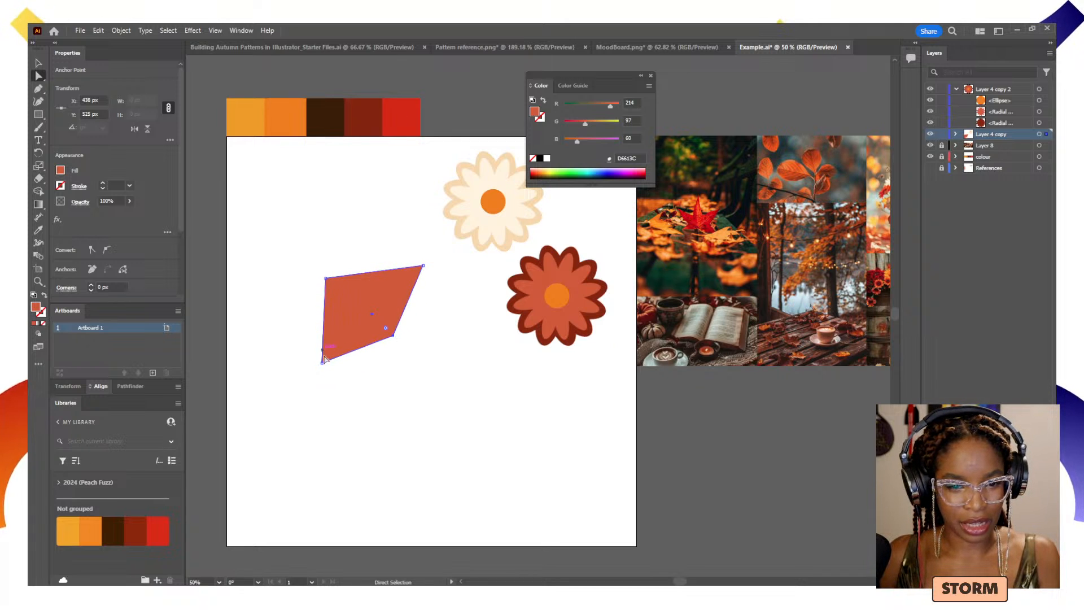
{"action": "left_click_drag", "start_coordinate": [324, 363], "coordinate": [299, 335]}
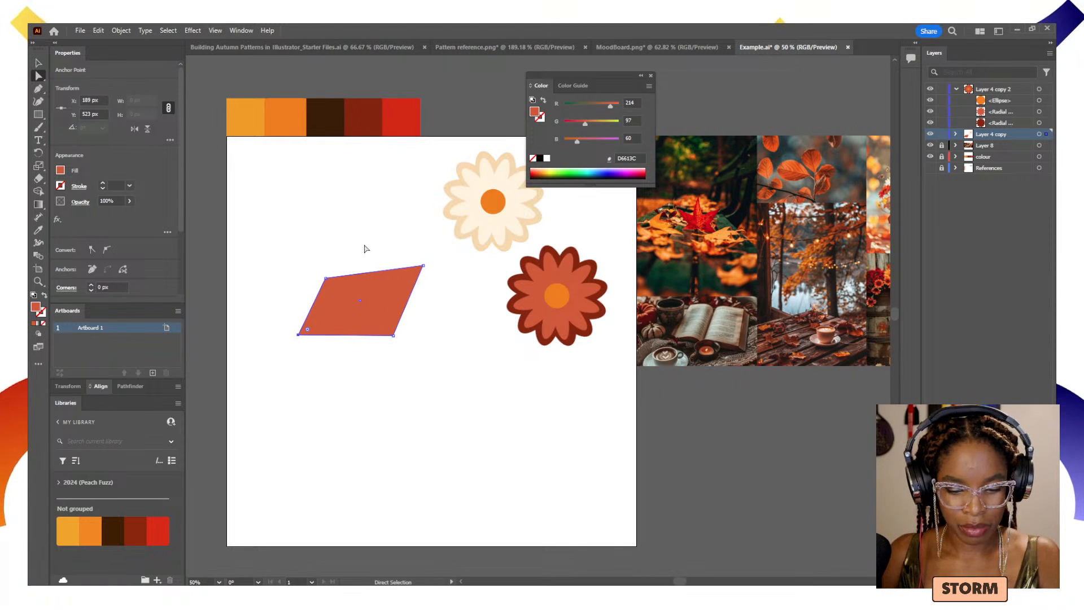
- Bend the page shape's top and bottom edges upward into gentle curves
{"action": "key", "text": "shift+c"}
{"action": "left_click_drag", "start_coordinate": [373, 277], "coordinate": [368, 262]}
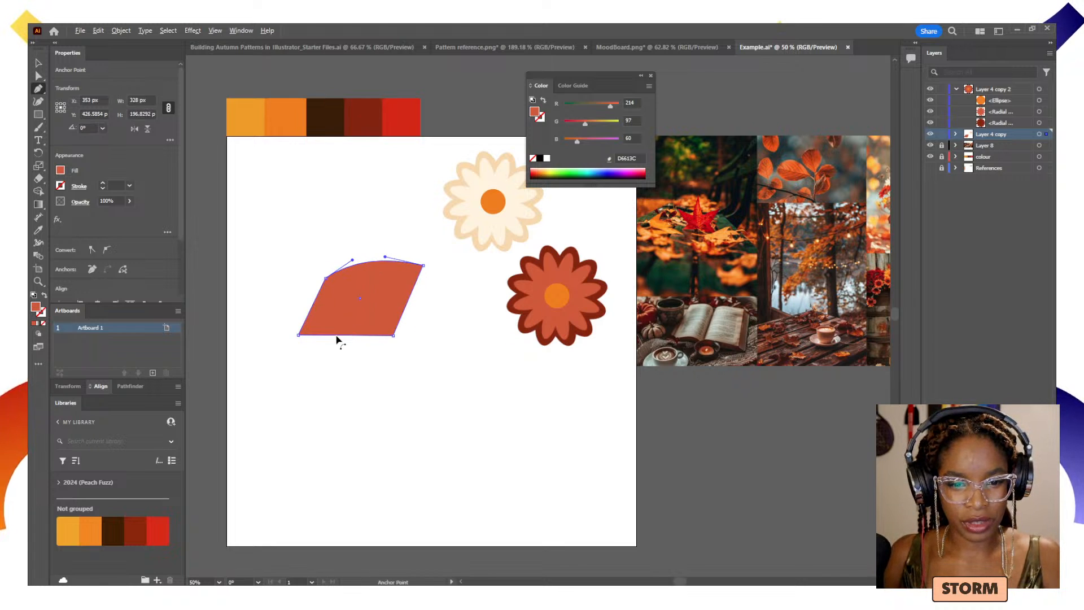
{"action": "left_click_drag", "start_coordinate": [336, 337], "coordinate": [345, 331]}
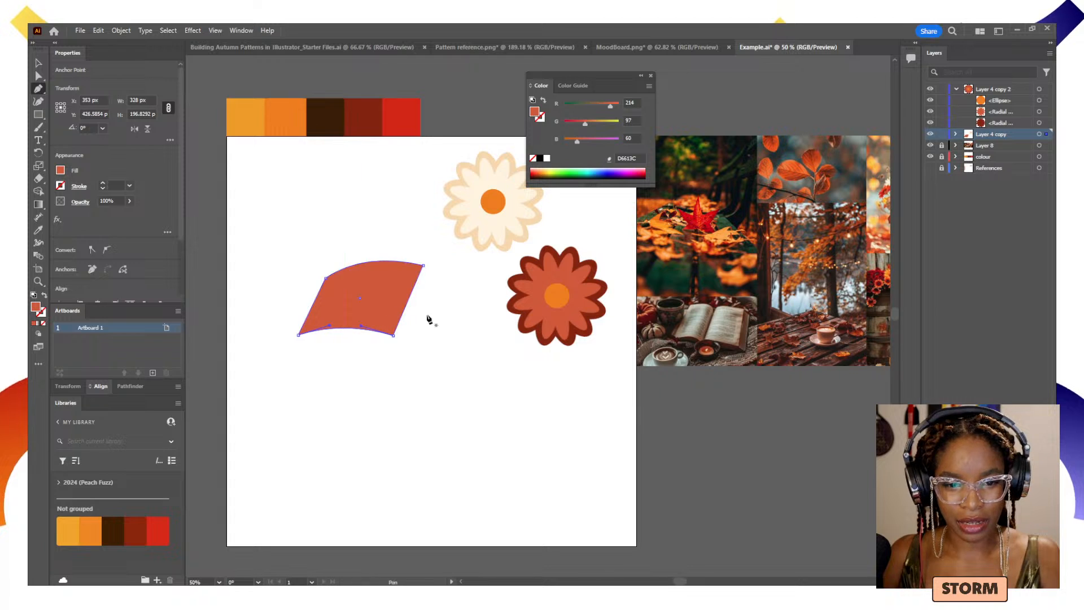
- Fill the page with a beige sampled from the mood board's open book and lighten it to F4DDC9
{"action": "key", "text": "i"}
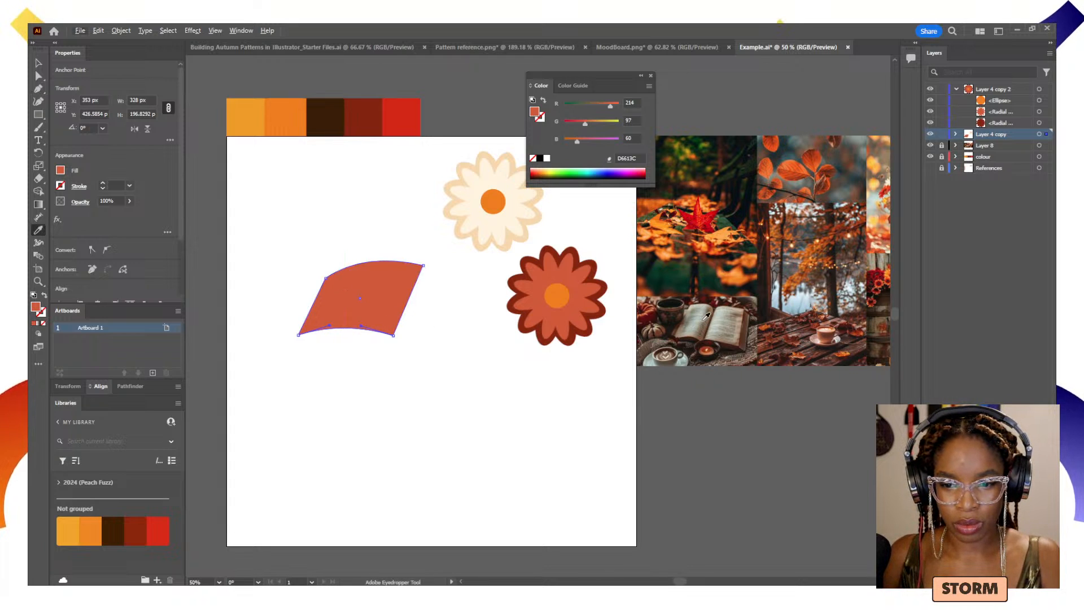
{"action": "left_click", "coordinate": [705, 319]}
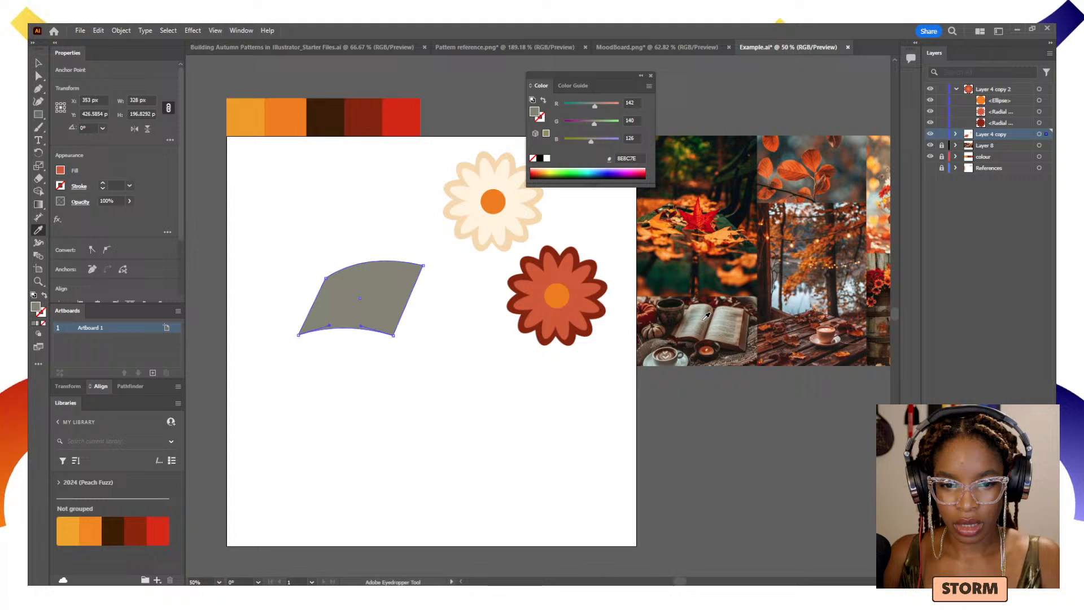
{"action": "left_click", "coordinate": [740, 334]}
{"action": "left_click", "coordinate": [741, 334]}
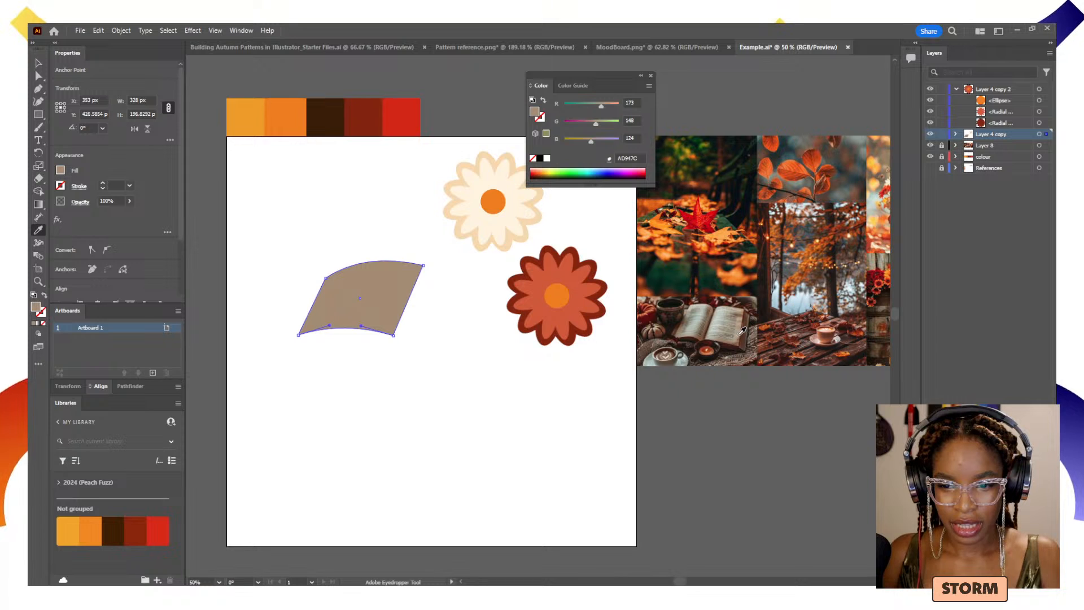
{"action": "left_click", "coordinate": [740, 334]}
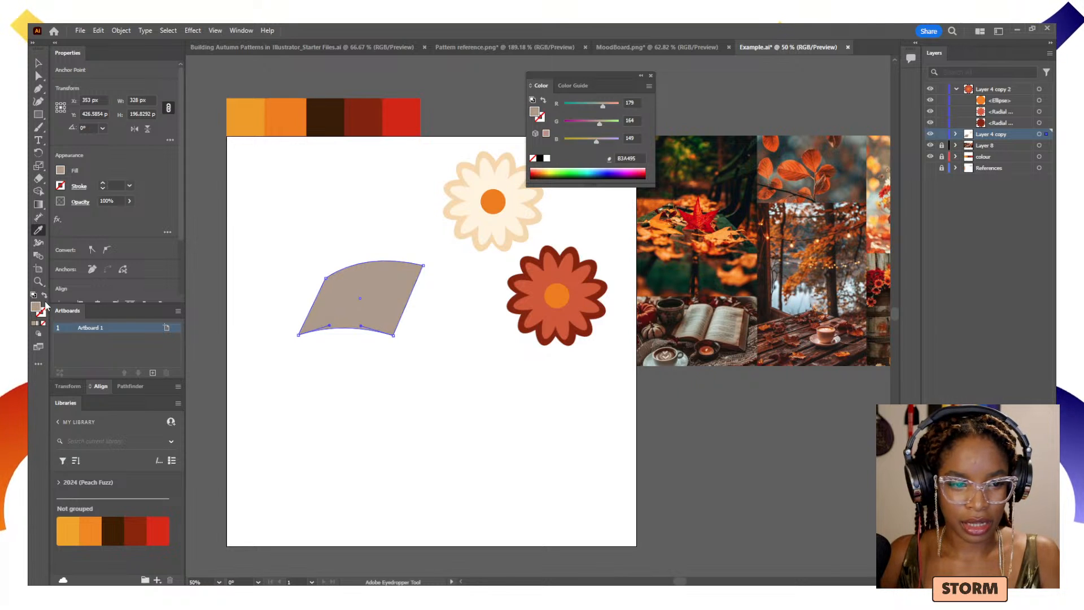
{"action": "double_click", "coordinate": [37, 308]}
{"action": "left_click_drag", "start_coordinate": [111, 363], "coordinate": [106, 337]}
{"action": "left_click", "coordinate": [336, 338]}
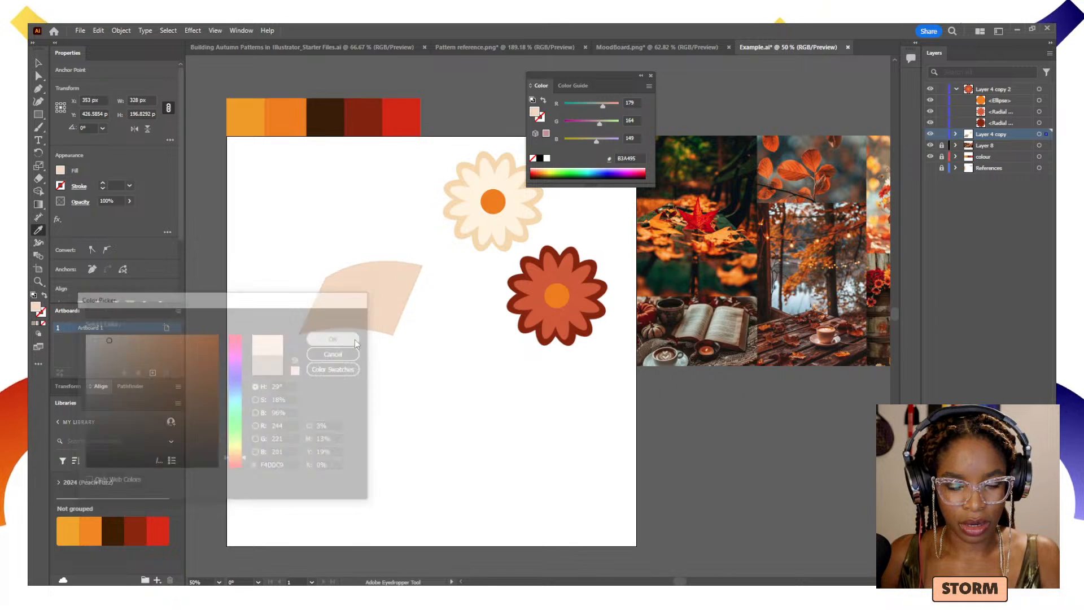
- Duplicate the page path within its layer and mirror the copy horizontally, placed against the original's left side
{"action": "key", "text": "v"}
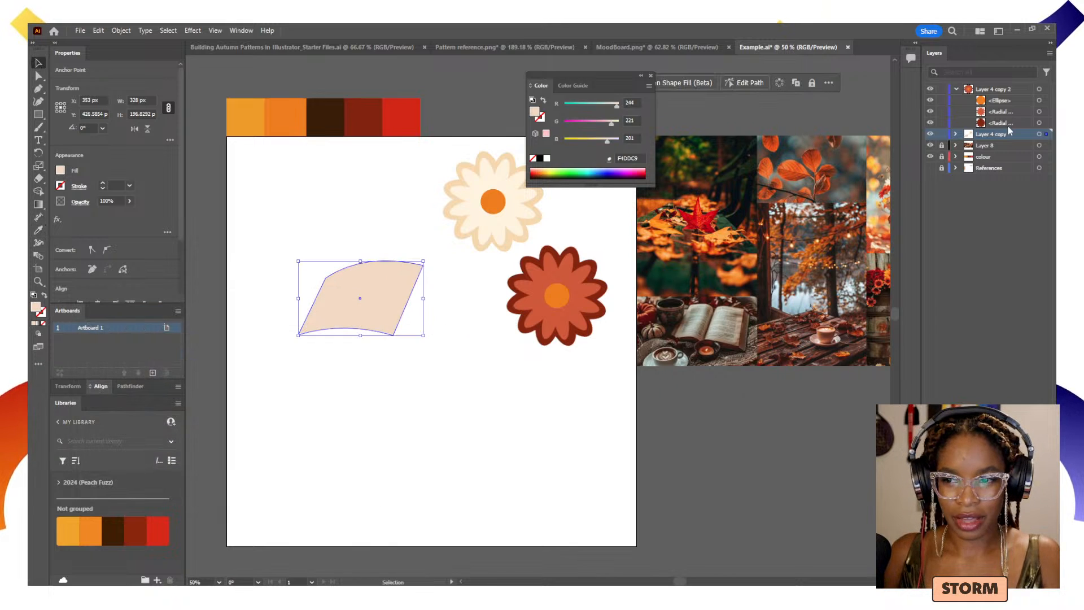
{"action": "left_click", "coordinate": [955, 135]}
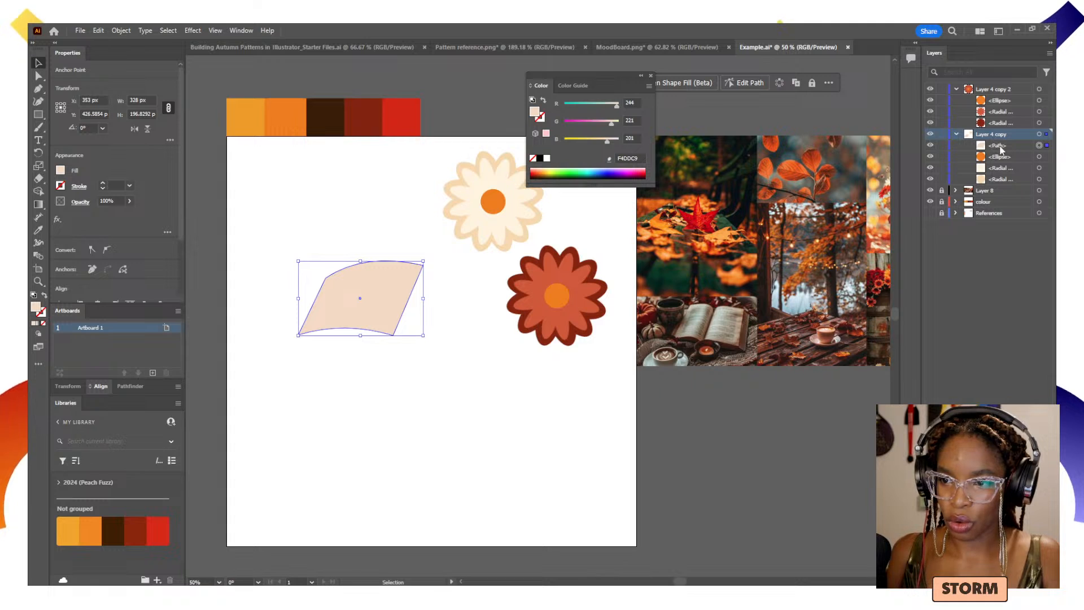
{"action": "left_click_drag", "start_coordinate": [1000, 146], "coordinate": [998, 142]}
{"action": "key", "text": "space"}
{"action": "left_click_drag", "start_coordinate": [344, 296], "coordinate": [420, 310]}
{"action": "left_click", "coordinate": [134, 129]}
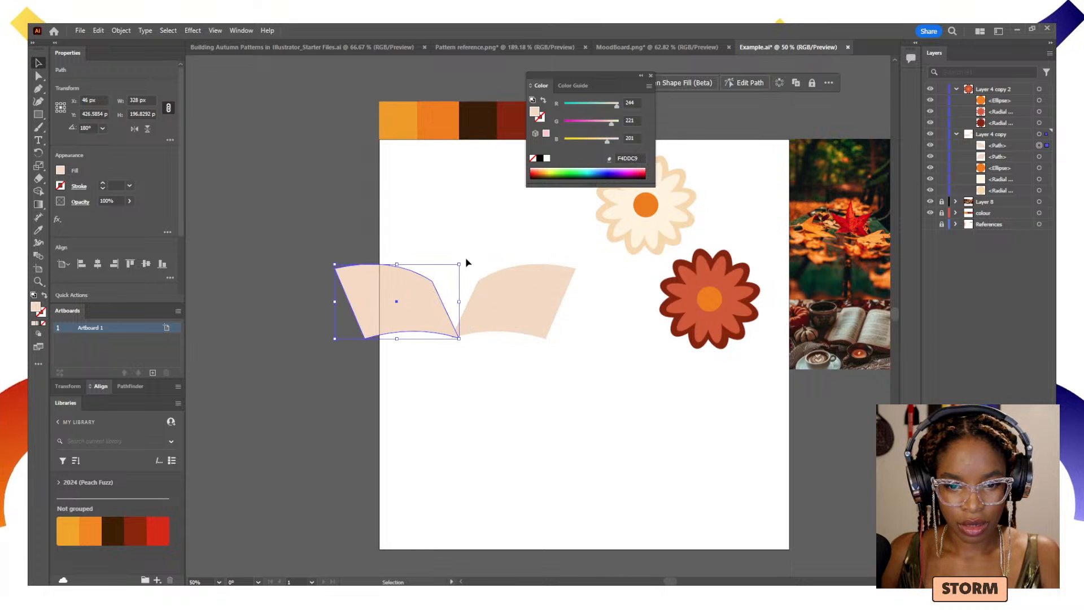
- Rotate the mirrored page against the original and adjust its anchors and curve handles to form the book's left page
{"action": "left_click_drag", "start_coordinate": [463, 261], "coordinate": [486, 299]}
{"action": "left_click_drag", "start_coordinate": [431, 316], "coordinate": [477, 279]}
{"action": "key", "text": "a"}
{"action": "left_click", "coordinate": [456, 276]}
{"action": "left_click_drag", "start_coordinate": [376, 217], "coordinate": [406, 254]}
{"action": "left_click_drag", "start_coordinate": [372, 294], "coordinate": [389, 317]}
{"action": "key", "text": "ctrl+a"}
{"action": "left_click", "coordinate": [372, 319]}
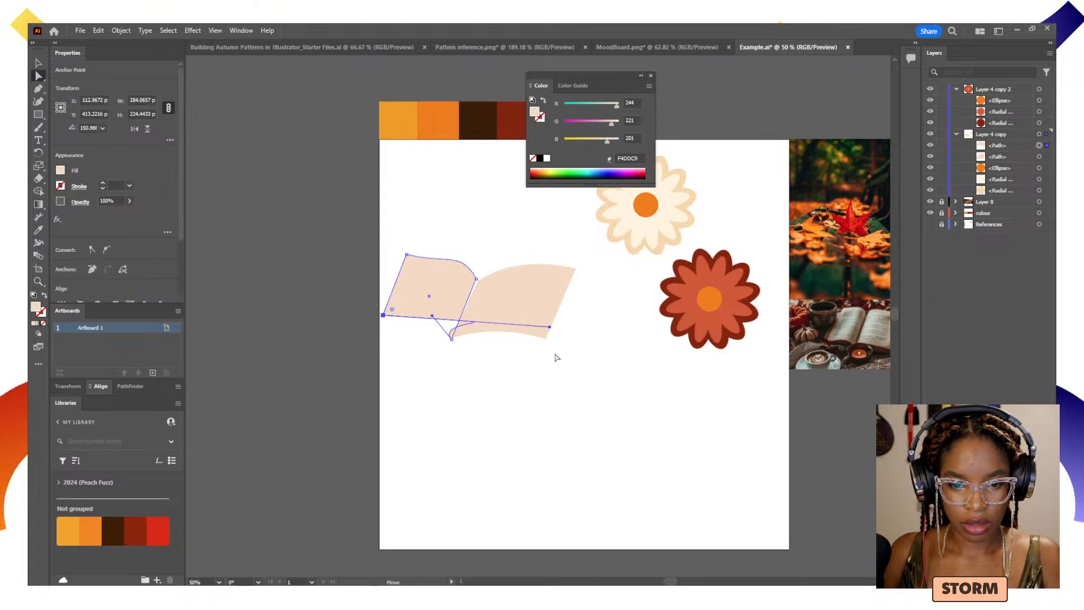
{"action": "left_click_drag", "start_coordinate": [552, 329], "coordinate": [424, 311]}
{"action": "left_click_drag", "start_coordinate": [476, 279], "coordinate": [479, 281]}
- Select both book pages, move them together lower on the artboard and deselect them
{"action": "left_click_drag", "start_coordinate": [554, 401], "coordinate": [436, 310]}
{"action": "left_click_drag", "start_coordinate": [515, 399], "coordinate": [438, 264]}
{"action": "left_click_drag", "start_coordinate": [493, 317], "coordinate": [551, 400]}
{"action": "left_click", "coordinate": [1039, 146], "text": "ctrl"}
{"action": "left_click", "coordinate": [619, 487]}
- Narrow the right page by moving its two outer corner anchors about 61 px towards the spine
{"action": "left_click", "coordinate": [583, 436]}
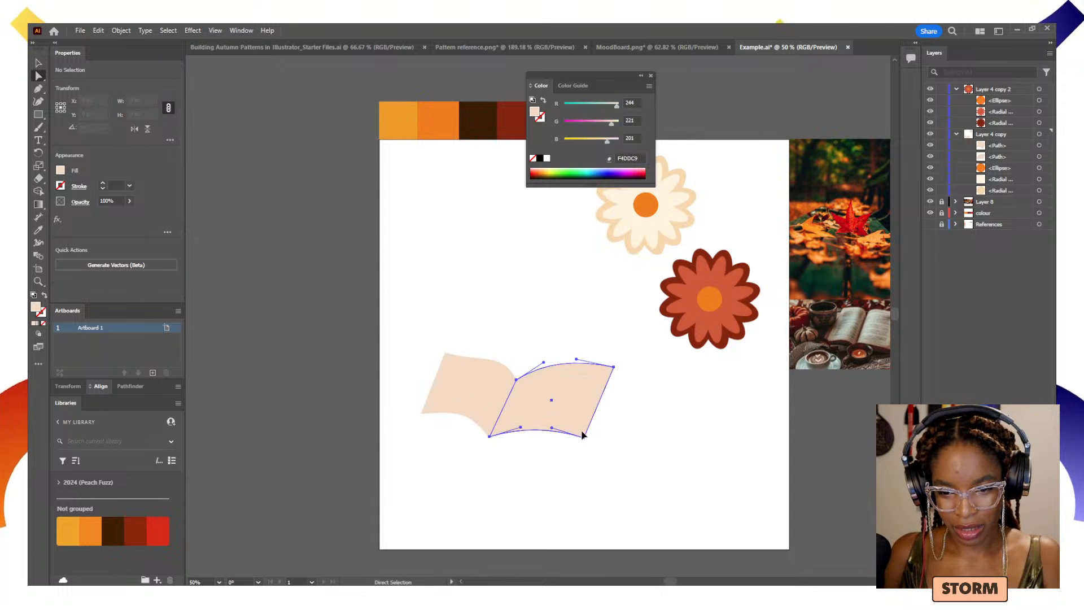
{"action": "left_click", "coordinate": [614, 367], "text": "shift"}
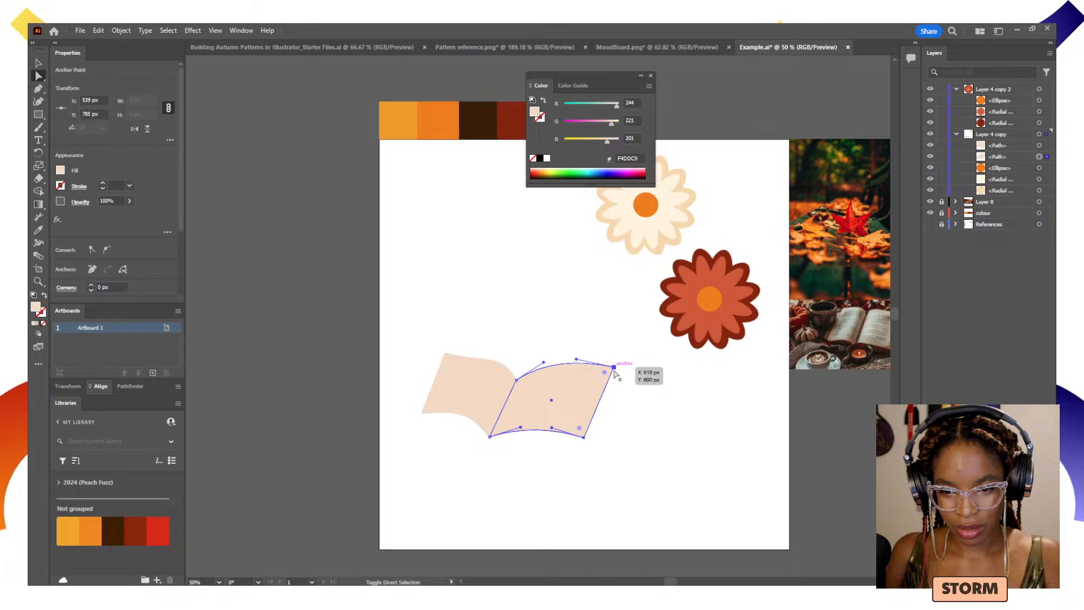
{"action": "left_click_drag", "start_coordinate": [614, 367], "coordinate": [592, 369]}
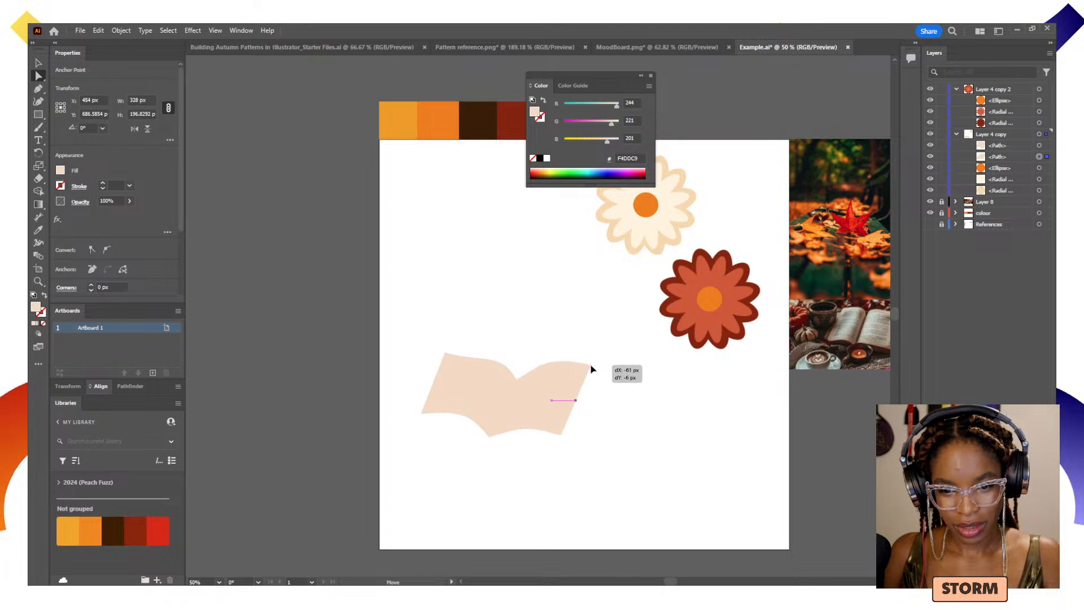
{"action": "left_click", "coordinate": [617, 495]}
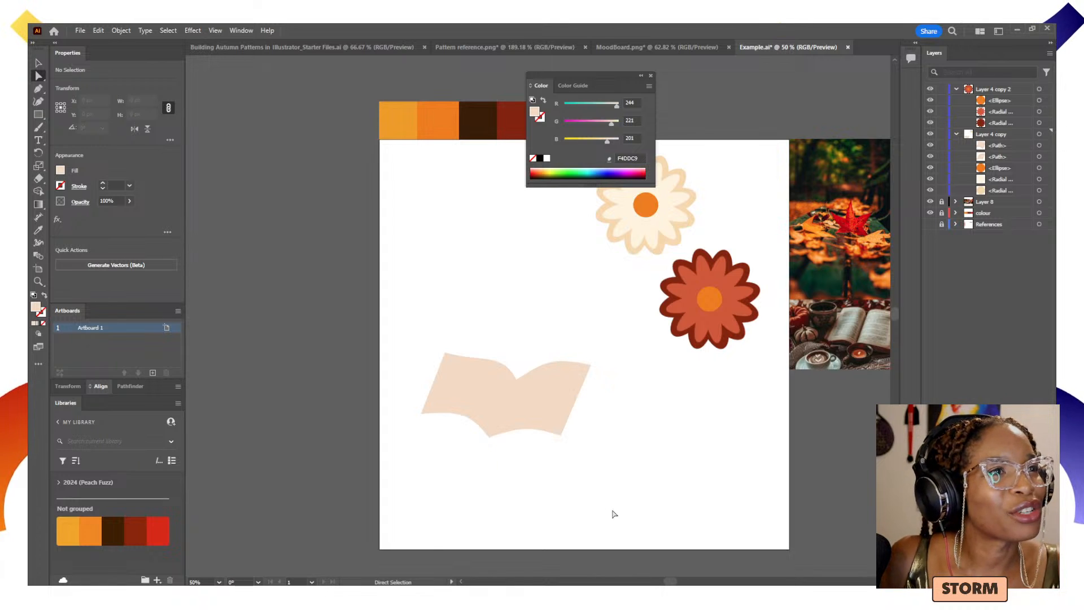
- Draw a closed four-sided page with the Pen tool over the right page, from the spine and extending past its outer and lower edges
{"action": "key", "text": "p"}
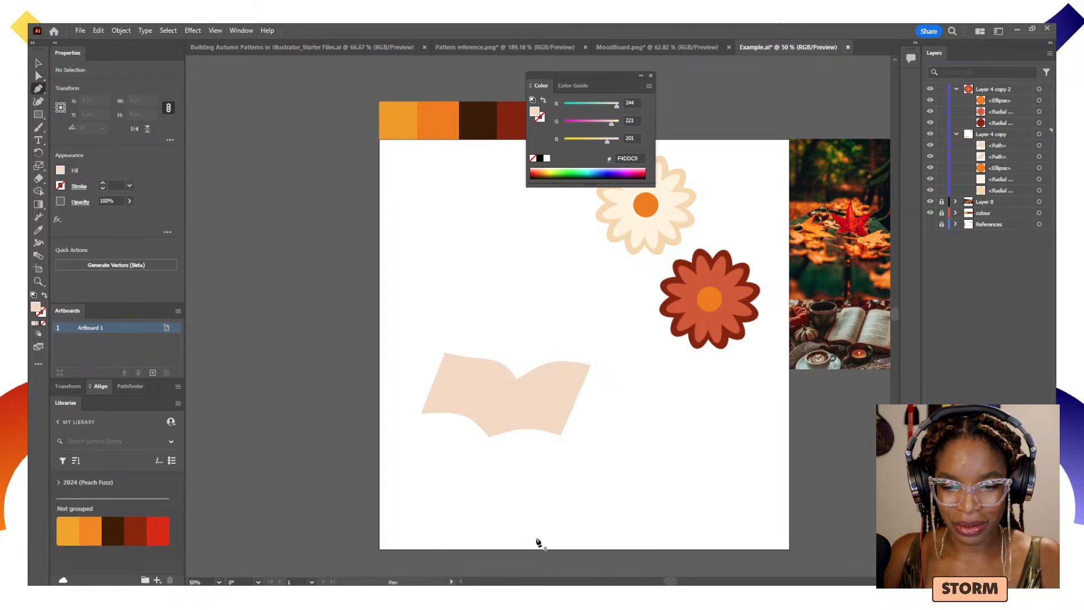
{"action": "left_click", "coordinate": [489, 438]}
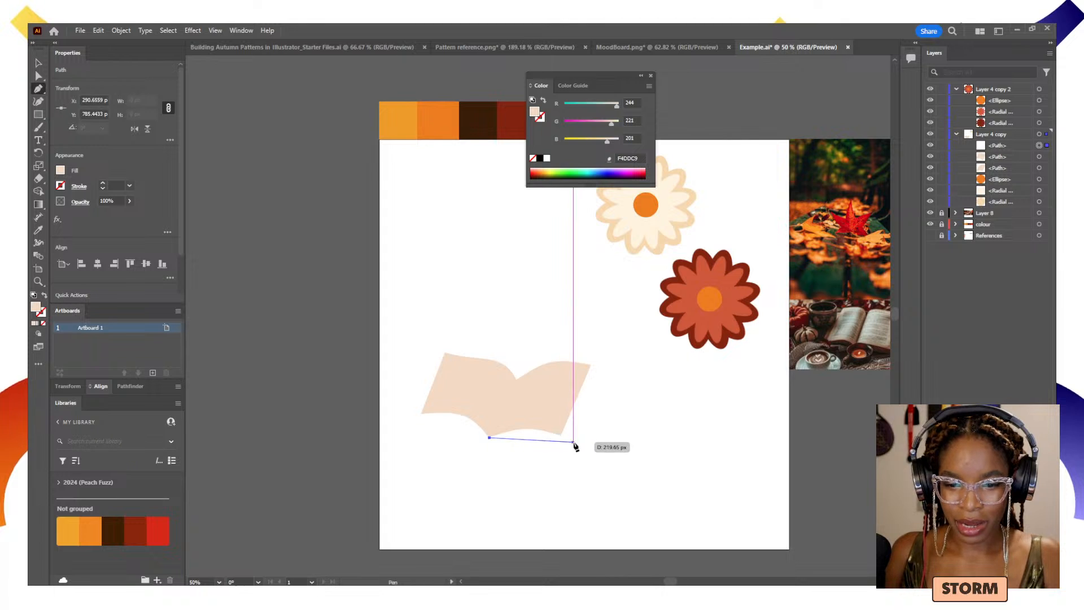
{"action": "left_click", "coordinate": [558, 449]}
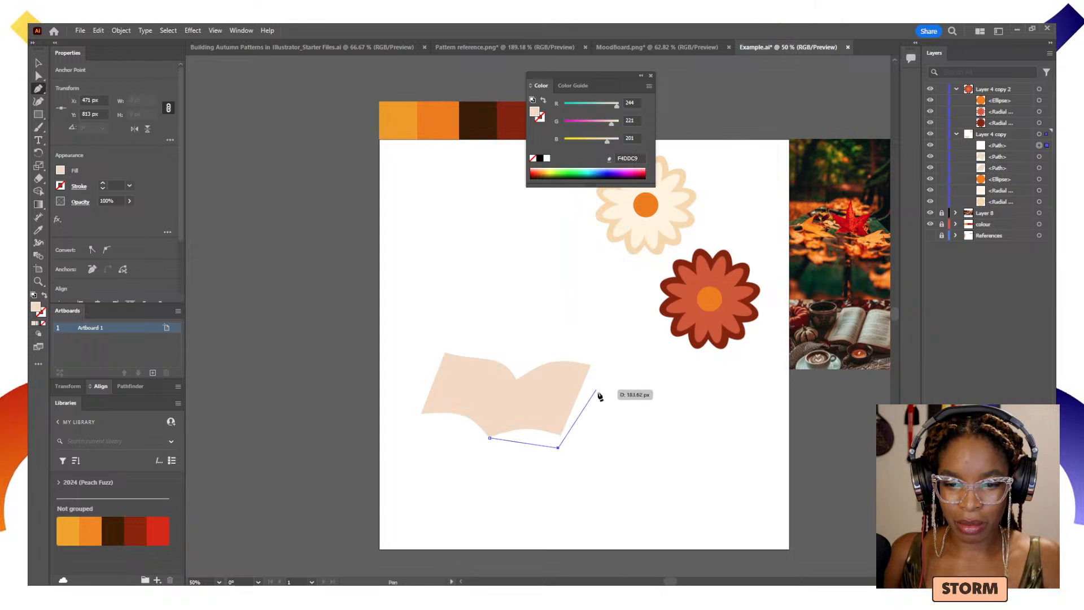
{"action": "left_click", "coordinate": [602, 387]}
{"action": "left_click", "coordinate": [516, 380]}
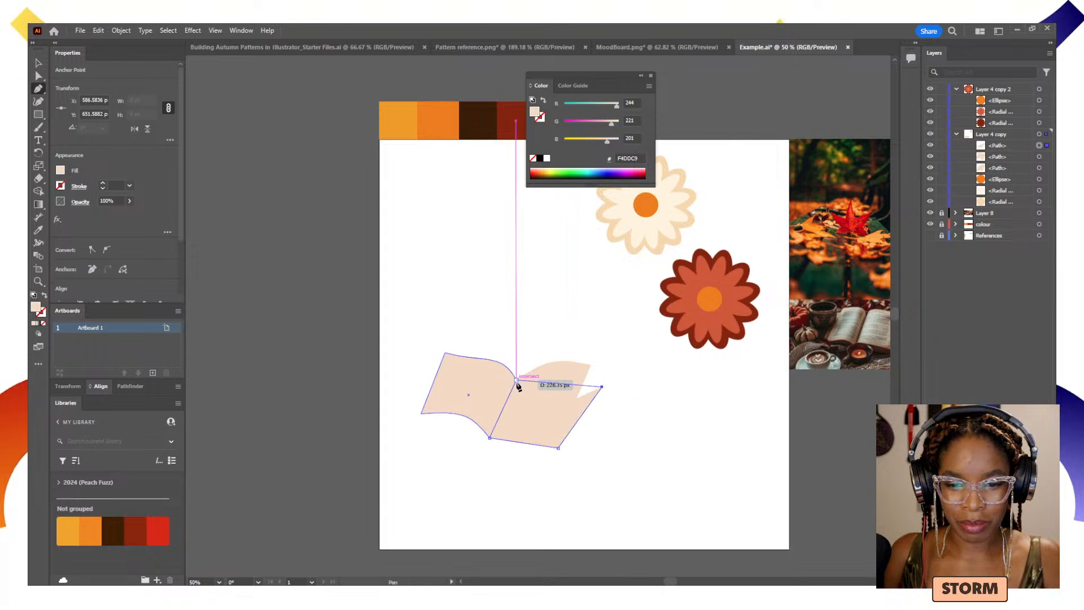
{"action": "left_click", "coordinate": [489, 439]}
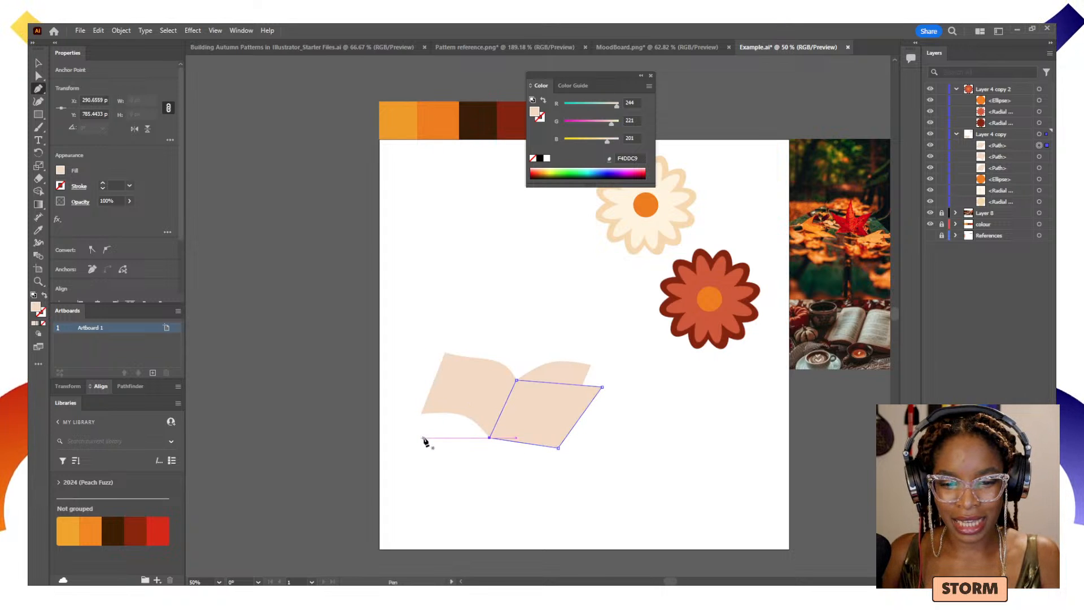
- Draw a matching closed page with the Pen tool over the left page, from the spine and extending past its lower edge
{"action": "left_click", "coordinate": [423, 438]}
{"action": "left_click", "coordinate": [490, 438]}
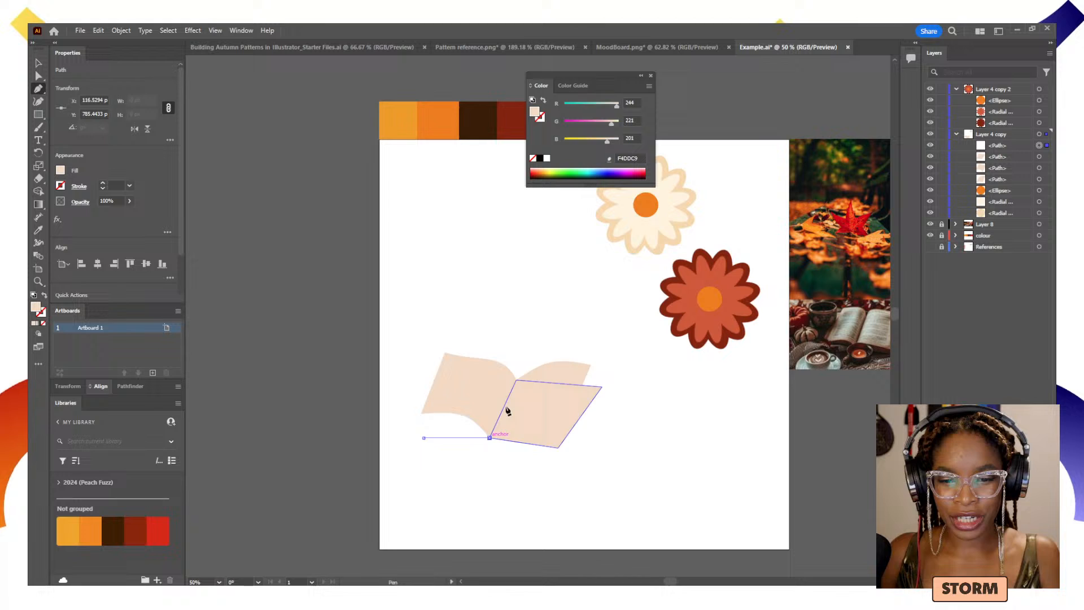
{"action": "left_click", "coordinate": [516, 380]}
{"action": "left_click", "coordinate": [444, 369]}
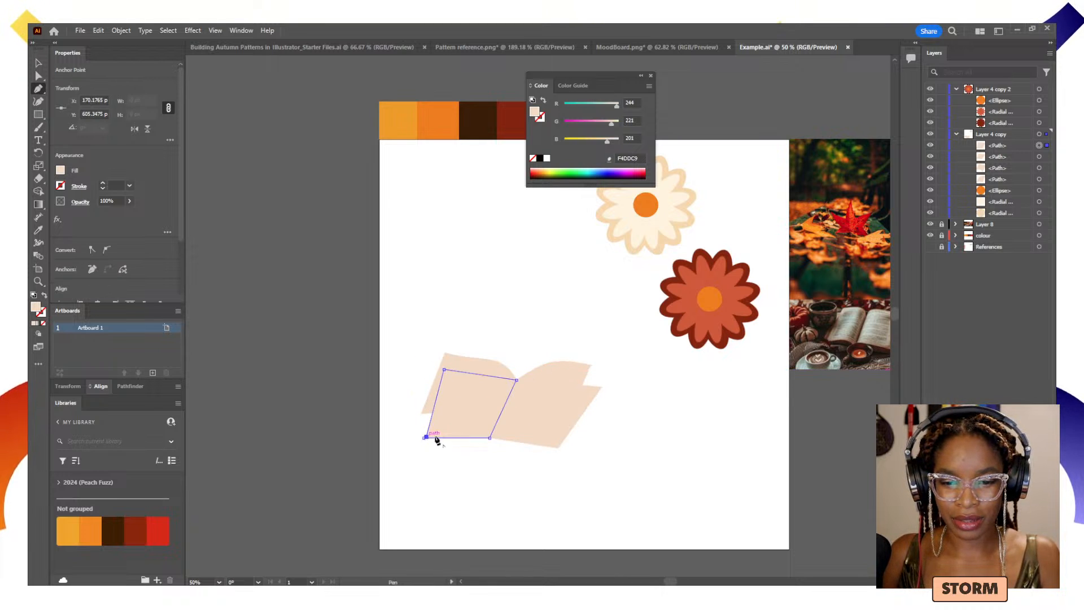
{"action": "left_click", "coordinate": [425, 438]}
{"action": "left_click_drag", "start_coordinate": [428, 434], "coordinate": [418, 425]}
{"action": "left_click", "coordinate": [425, 438]}
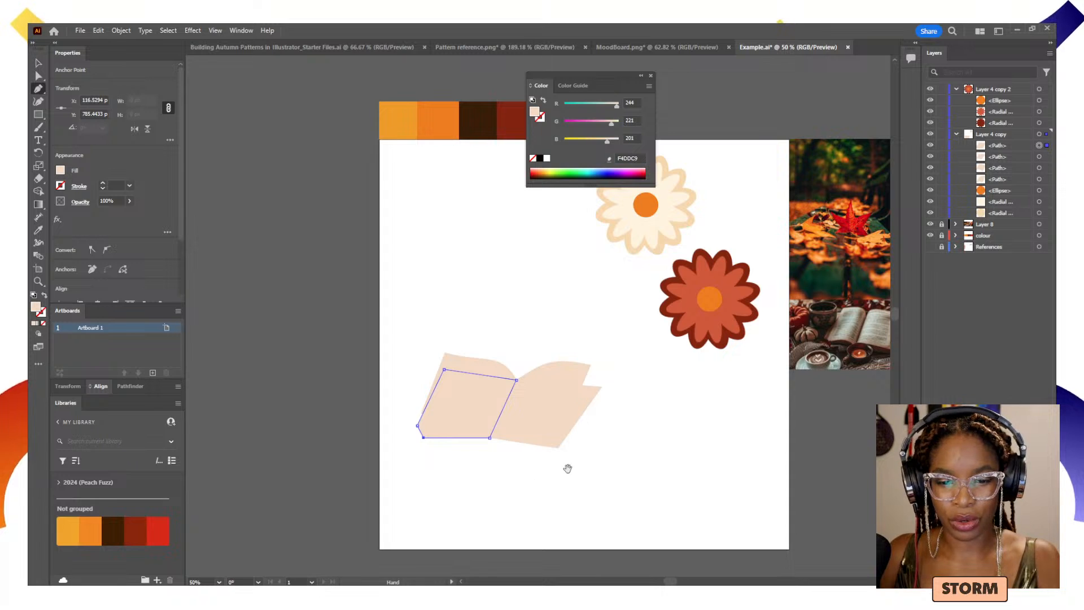
{"action": "left_click_drag", "start_coordinate": [567, 468], "coordinate": [511, 465]}
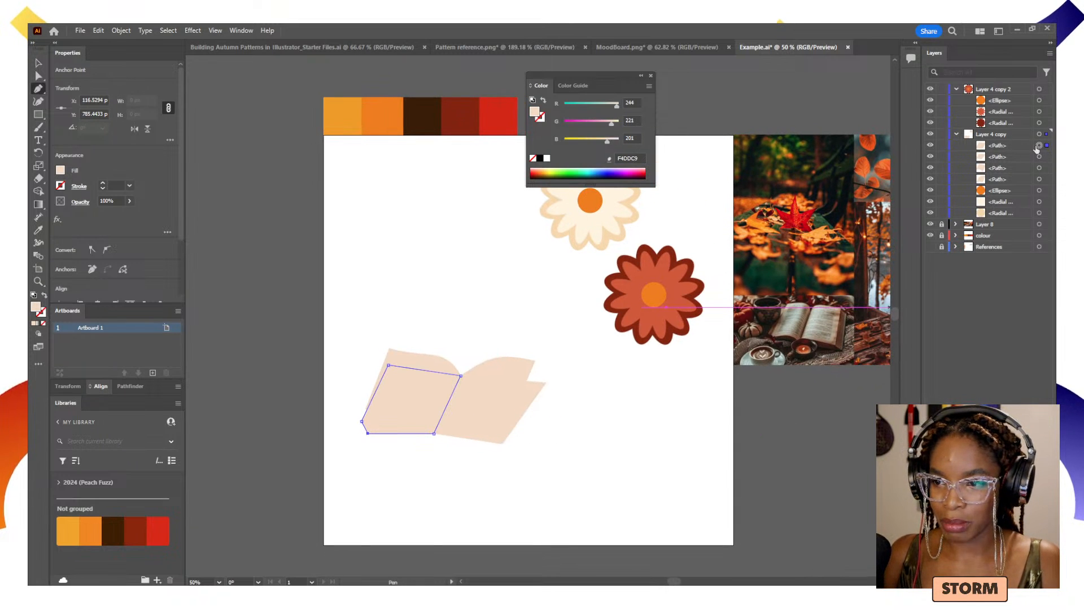
- Move the left four-sided shape behind its curved page and fill both four-sided shapes with the palette's dark brown
{"action": "mouse_move", "coordinate": [1033, 145]}
{"action": "left_mouse_down"}
{"action": "mouse_move", "coordinate": [1036, 169]}
{"action": "mouse_move", "coordinate": [1025, 148]}
{"action": "left_mouse_up"}
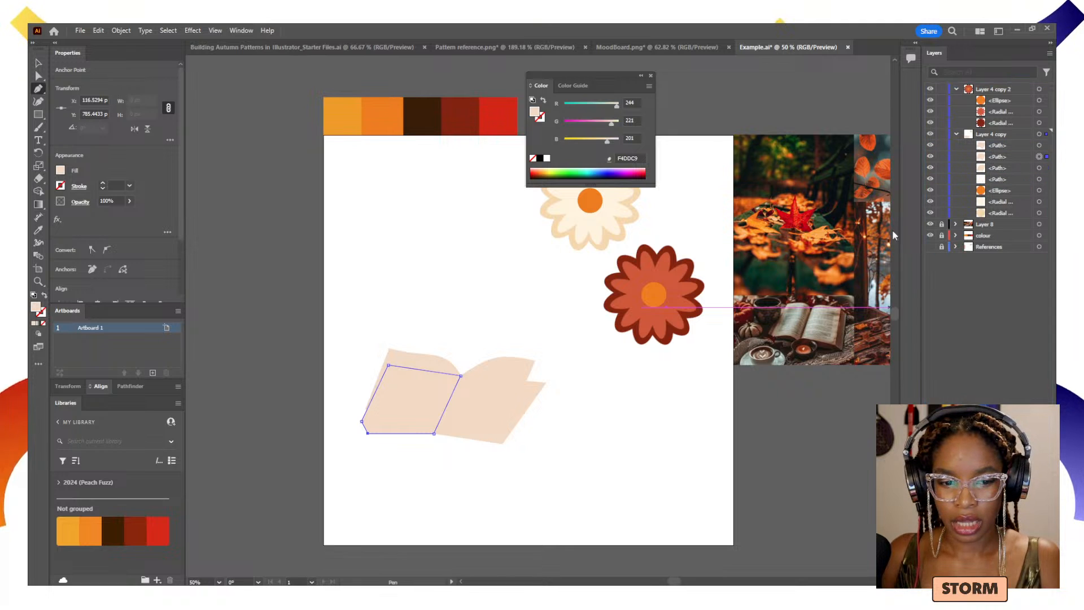
{"action": "left_click", "coordinate": [112, 532]}
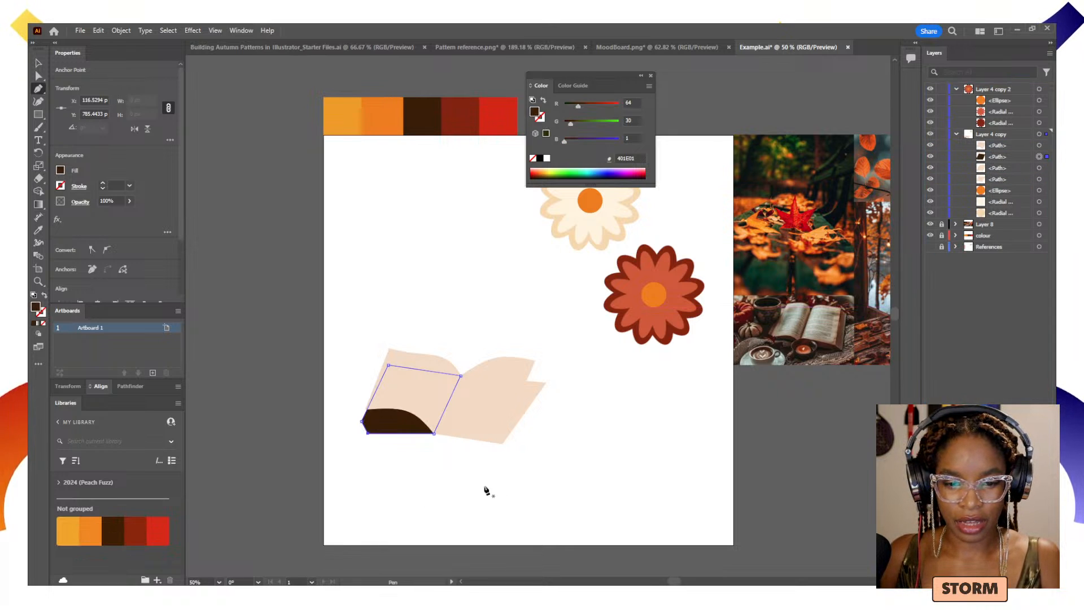
{"action": "key", "text": "v"}
{"action": "left_click", "coordinate": [491, 443]}
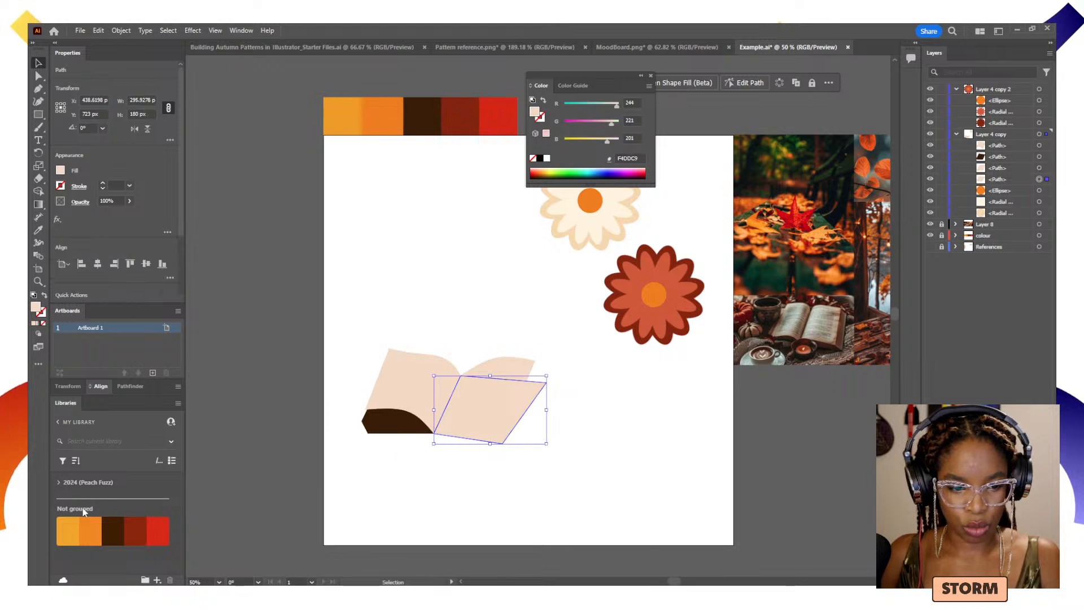
{"action": "left_click", "coordinate": [119, 531]}
{"action": "left_click", "coordinate": [515, 506]}
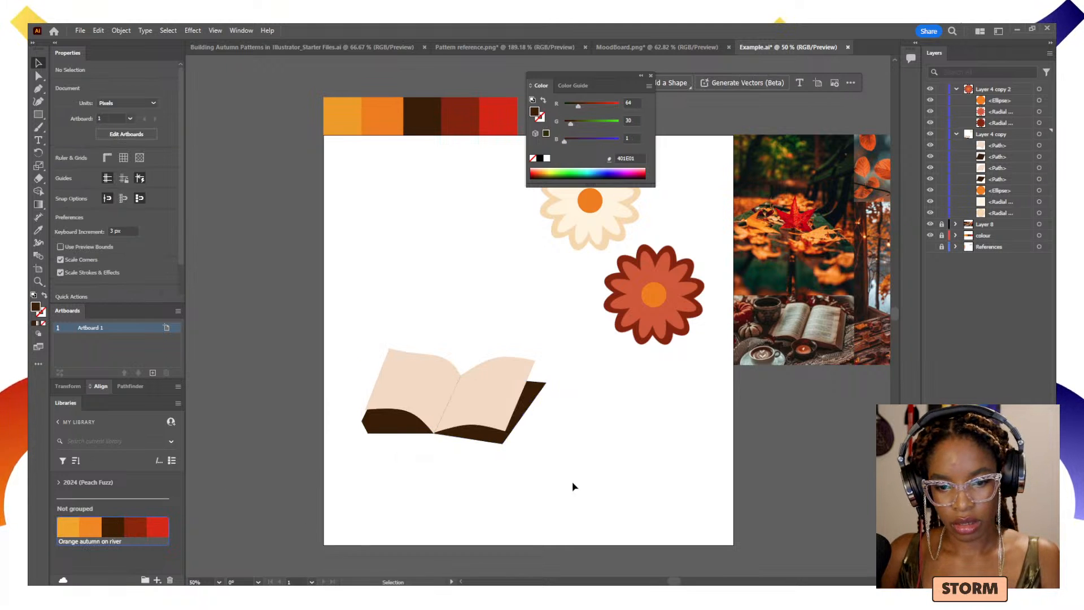
{"action": "left_click_drag", "start_coordinate": [574, 487], "coordinate": [462, 479]}
{"action": "key", "text": "p"}
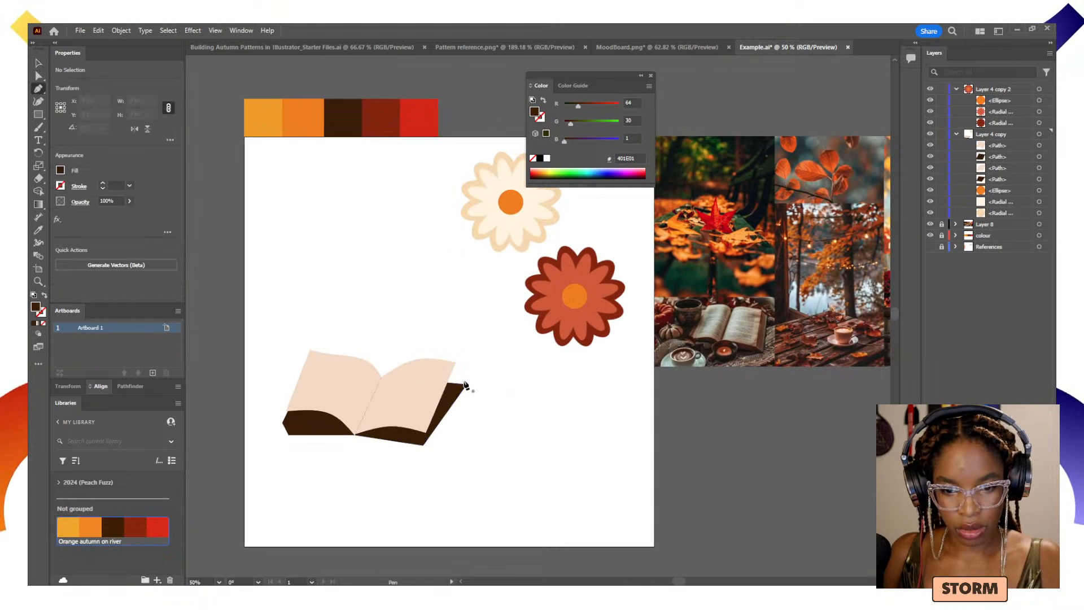
{"action": "left_click", "coordinate": [457, 386]}
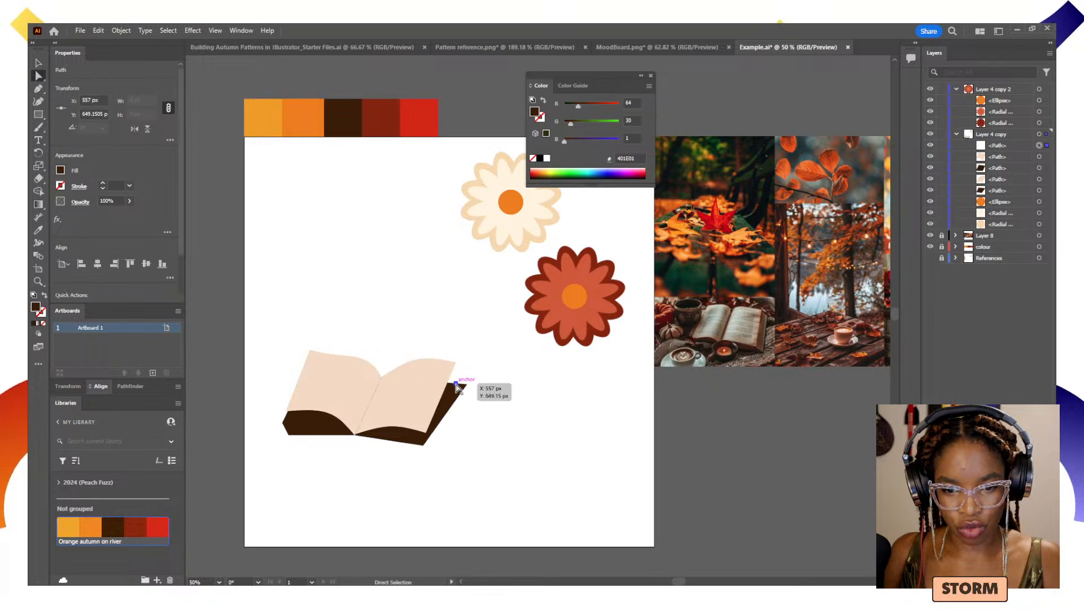
{"action": "key", "text": "Delete"}
{"action": "key", "text": "p"}
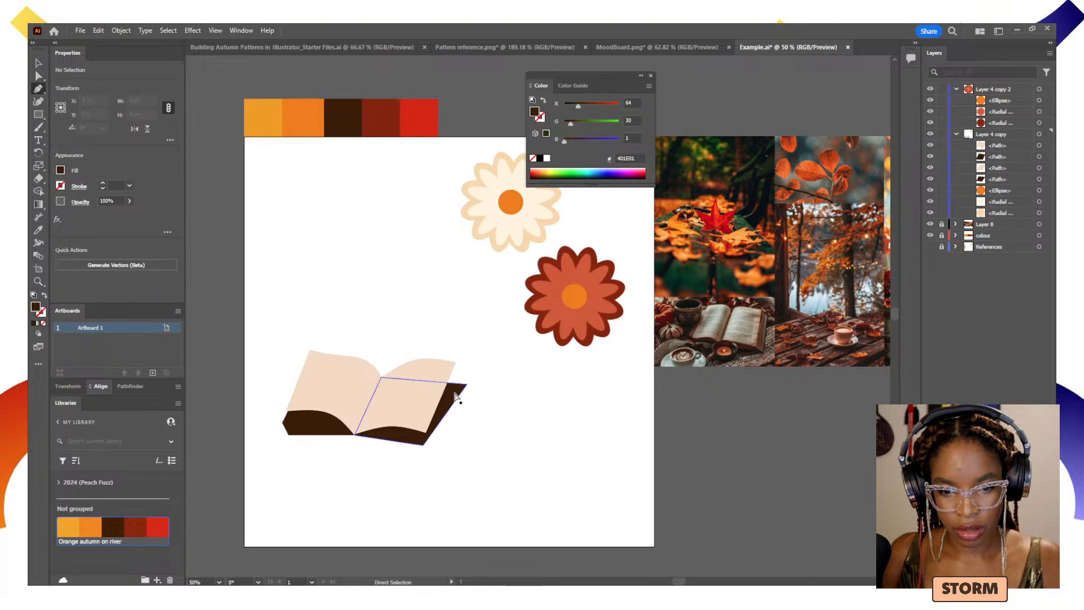
{"action": "left_click", "coordinate": [456, 384]}
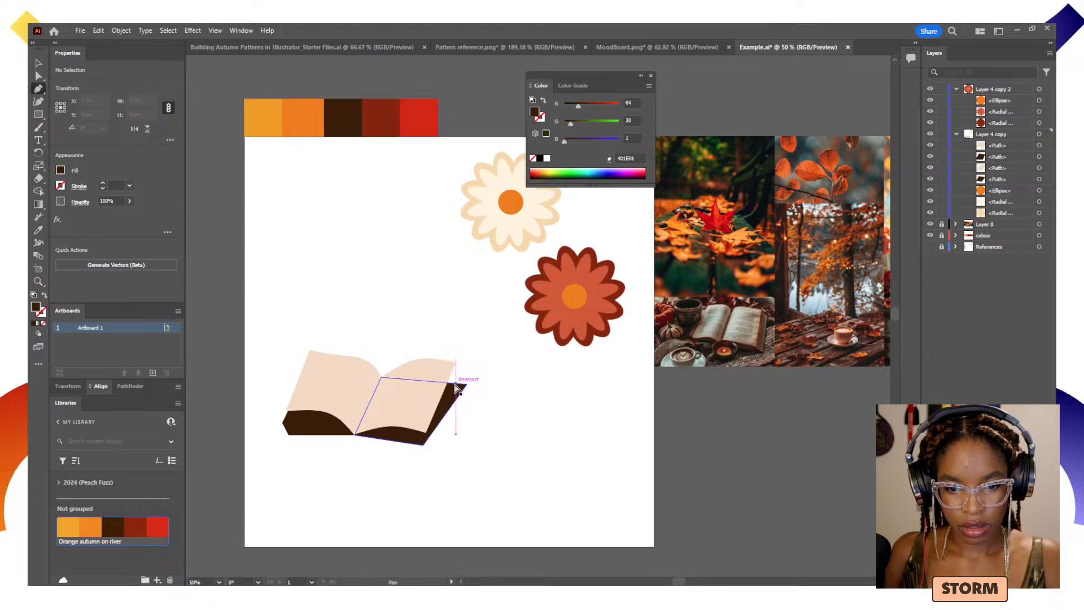
{"action": "key", "text": "ctrl+a"}
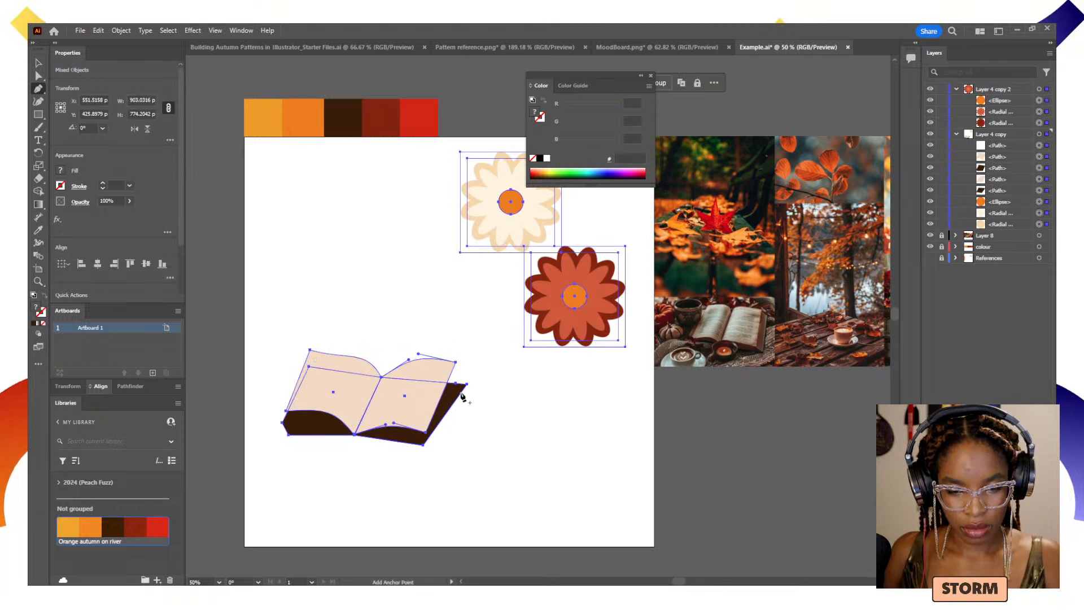
{"action": "key", "text": "v"}
{"action": "left_click", "coordinate": [461, 411]}
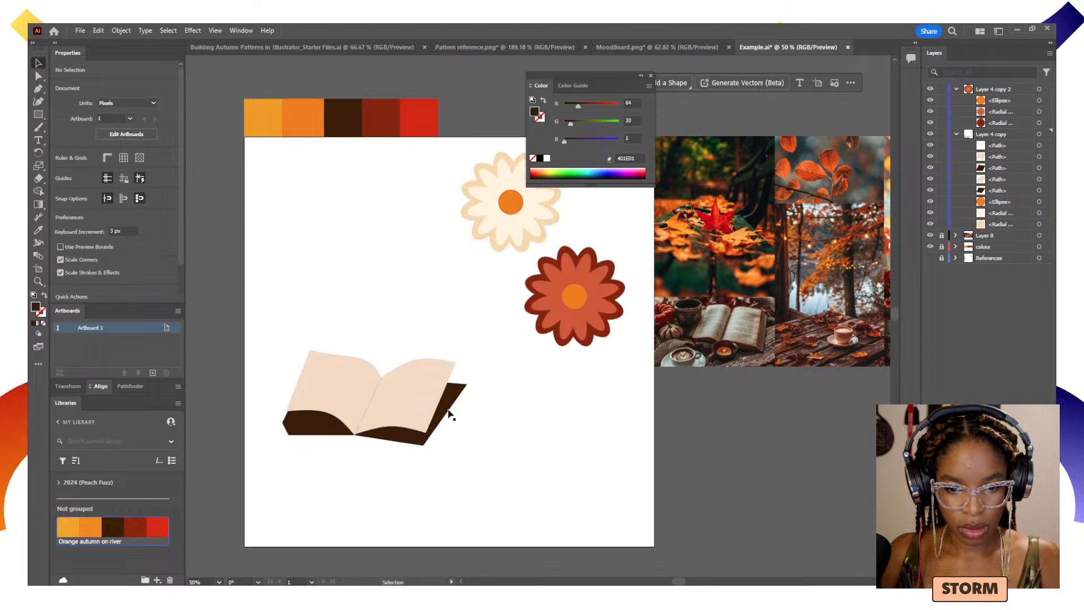
- Add an anchor point to the right brown cover's upper edge near its outer corner and move it to sit directly above that corner
{"action": "left_click", "coordinate": [461, 389]}
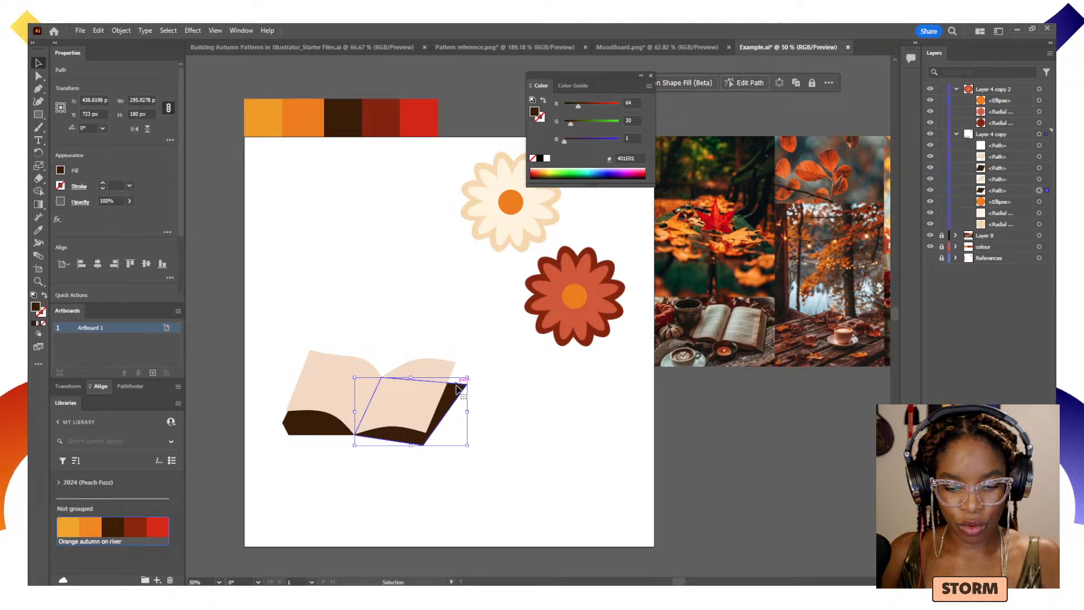
{"action": "key", "text": "p"}
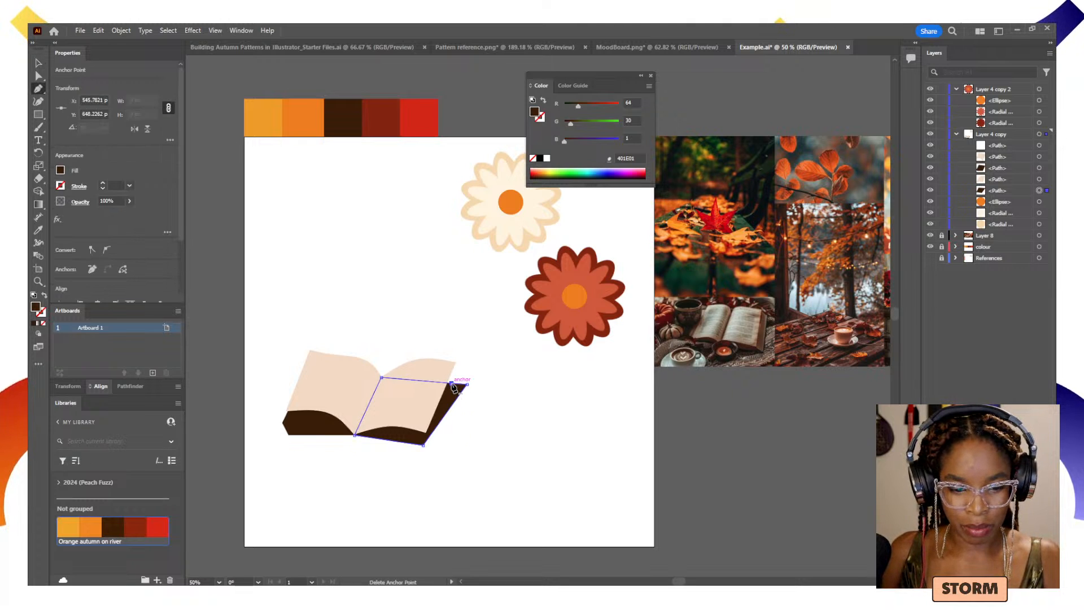
{"action": "key", "text": "a"}
{"action": "left_click_drag", "start_coordinate": [452, 384], "coordinate": [467, 372]}
{"action": "left_click", "coordinate": [492, 406]}
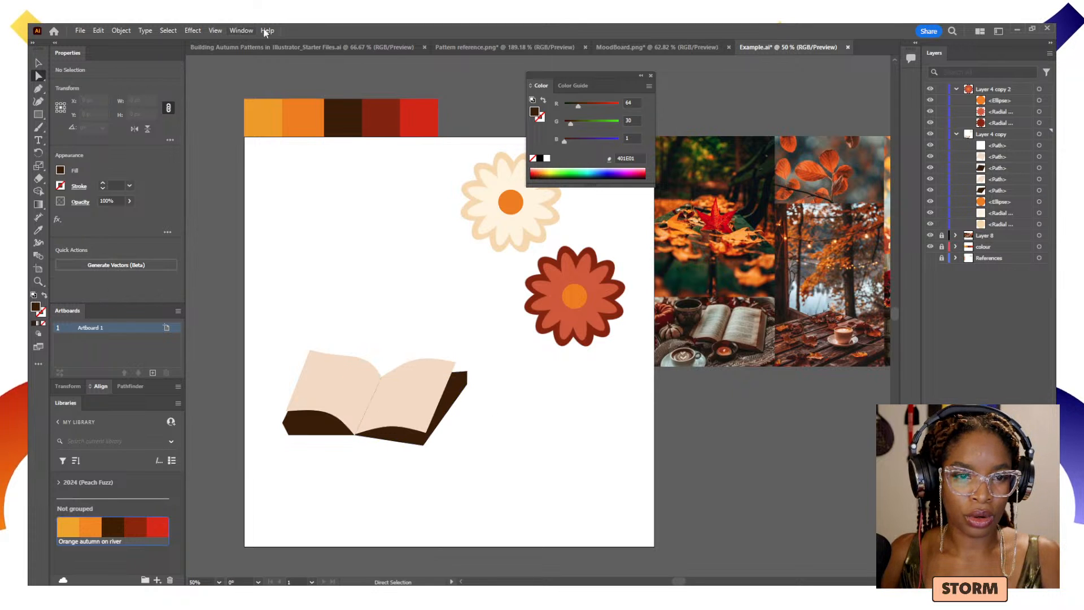
- Look through the template images in the Building Autumn Patterns starter file, and return to Example.ai
{"action": "left_click", "coordinate": [296, 47]}
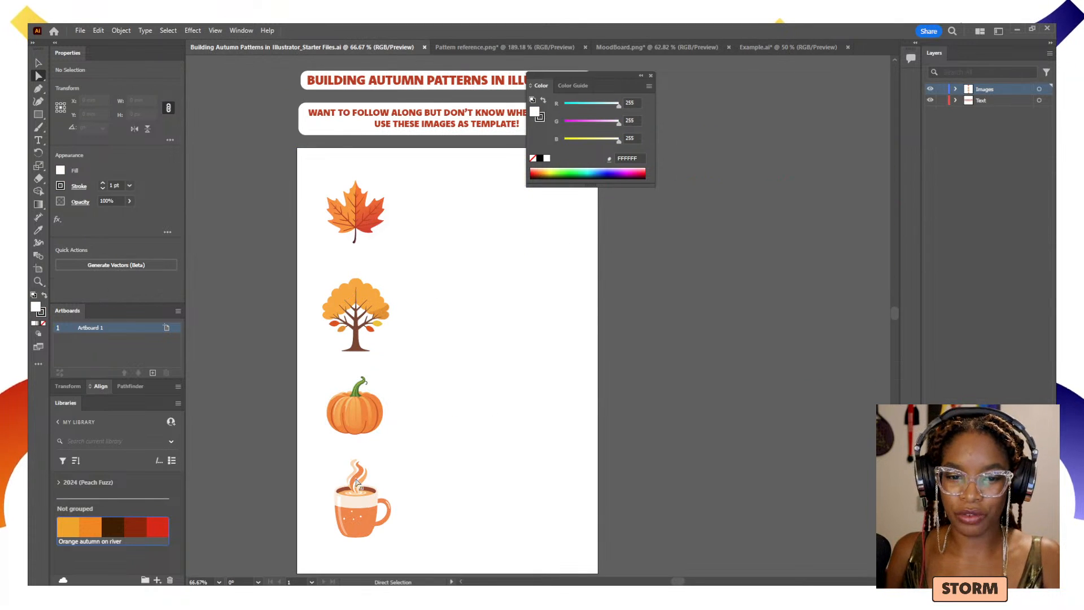
{"action": "scroll", "coordinate": [367, 339], "scroll_direction": "down", "scroll_amount": 2}
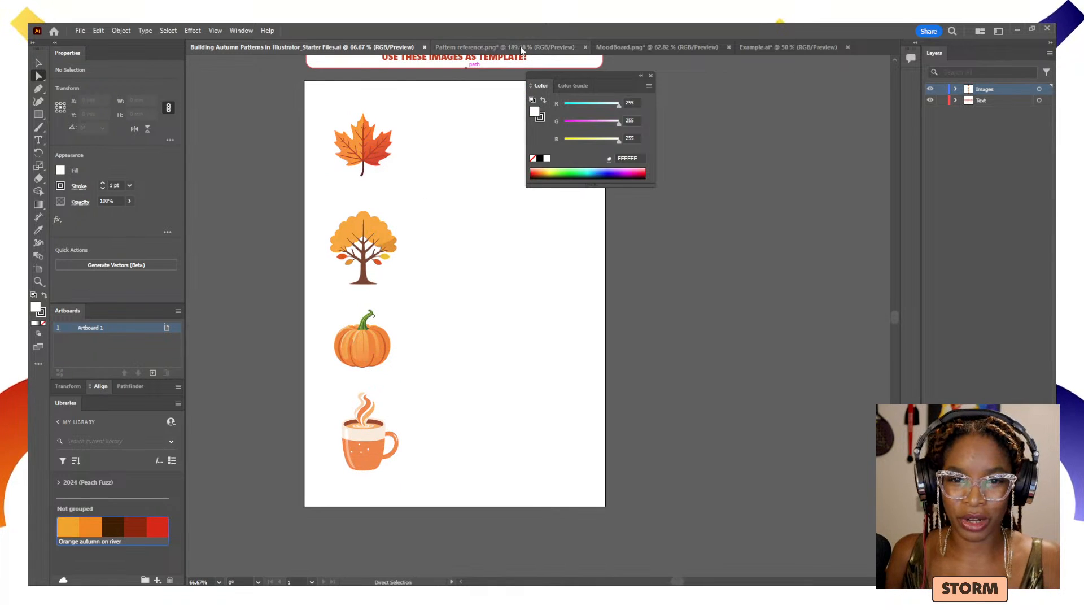
{"action": "left_click", "coordinate": [762, 48]}
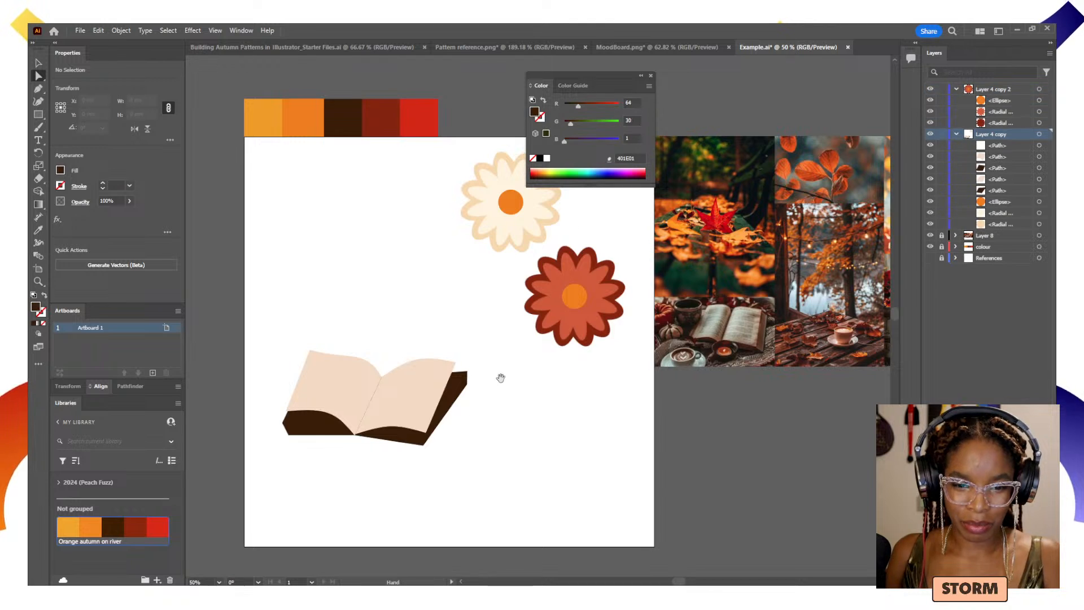
- Change the fill of the book's right cover shape to the medium brown #8E5E3A
{"action": "left_click_drag", "start_coordinate": [501, 378], "coordinate": [483, 402]}
{"action": "left_click", "coordinate": [449, 396]}
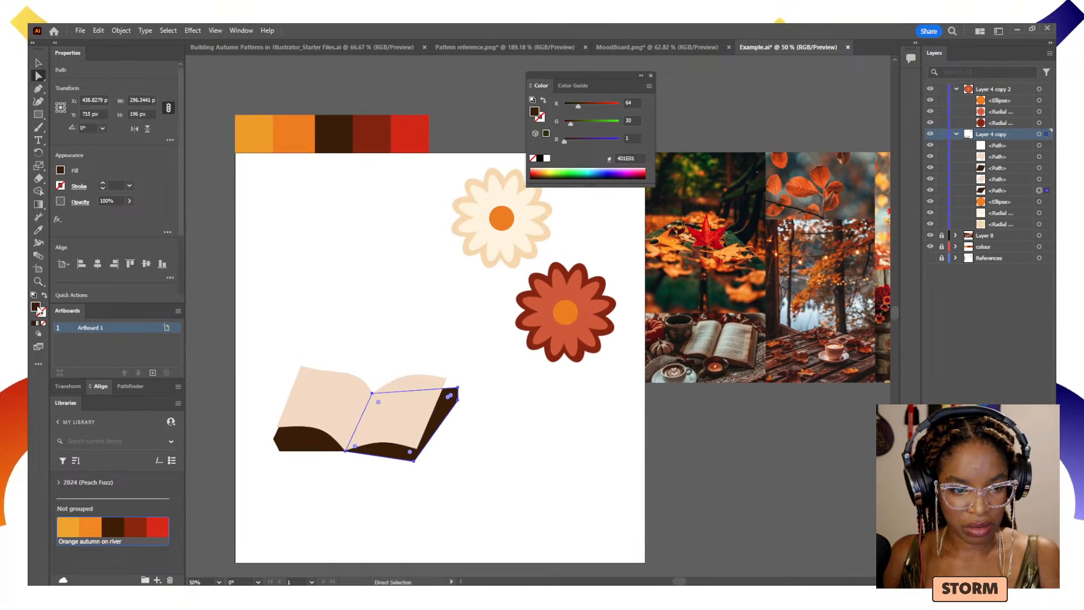
{"action": "double_click", "coordinate": [36, 306]}
{"action": "mouse_move", "coordinate": [174, 367]}
{"action": "left_mouse_down"}
{"action": "mouse_move", "coordinate": [131, 397]}
{"action": "mouse_move", "coordinate": [164, 393]}
{"action": "mouse_move", "coordinate": [180, 376]}
{"action": "mouse_move", "coordinate": [154, 386]}
{"action": "mouse_move", "coordinate": [163, 394]}
{"action": "left_mouse_up"}
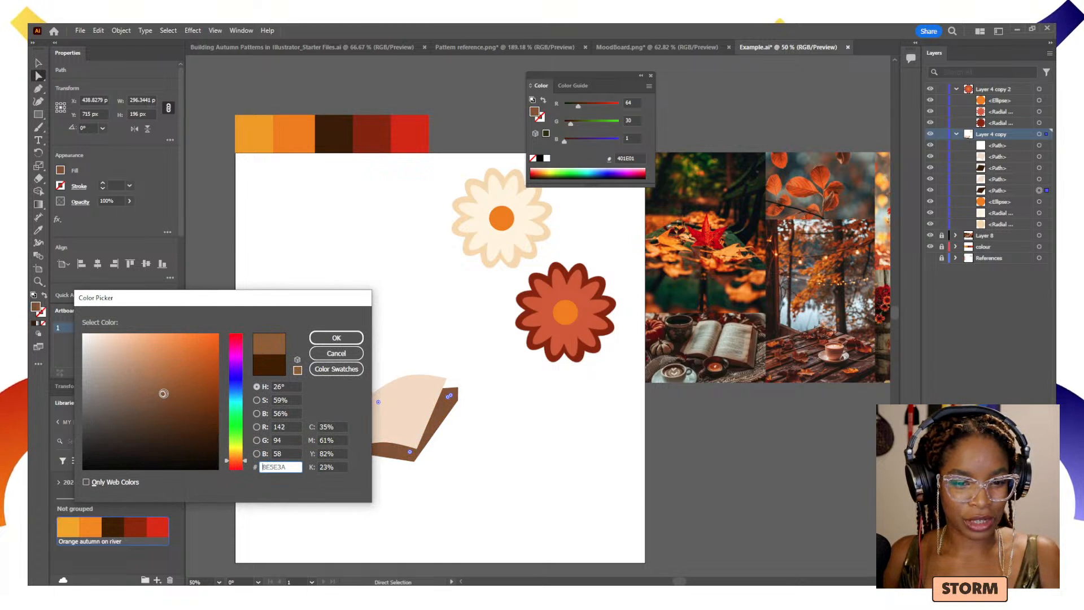
{"action": "left_click", "coordinate": [336, 338]}
- Match the left cover shape's fill to the right cover's brown with the Eyedropper and deselect it
{"action": "left_click", "coordinate": [284, 448]}
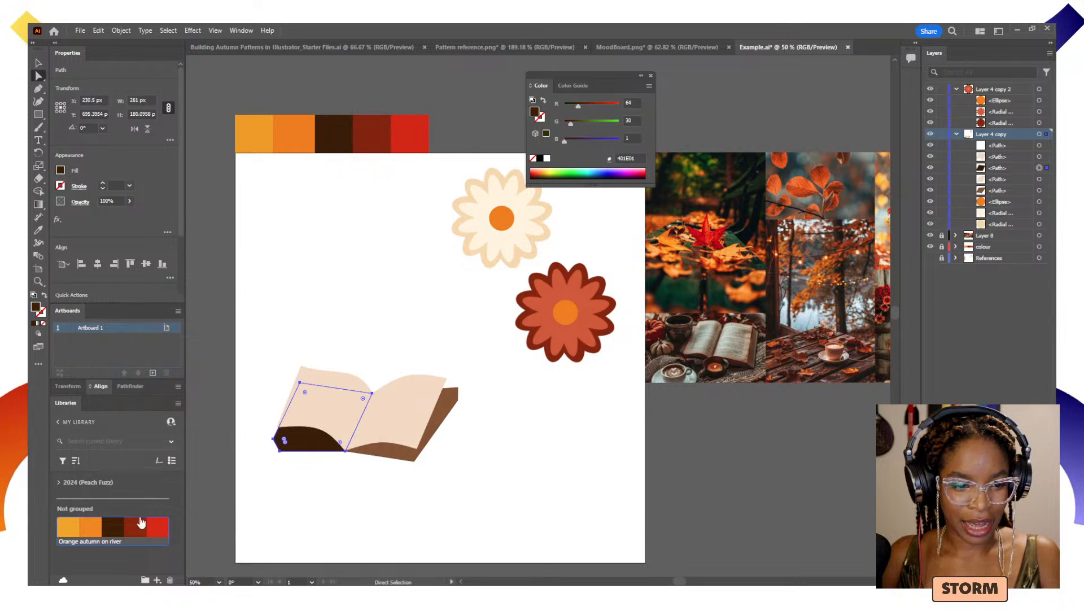
{"action": "key", "text": "i"}
{"action": "left_click", "coordinate": [446, 419]}
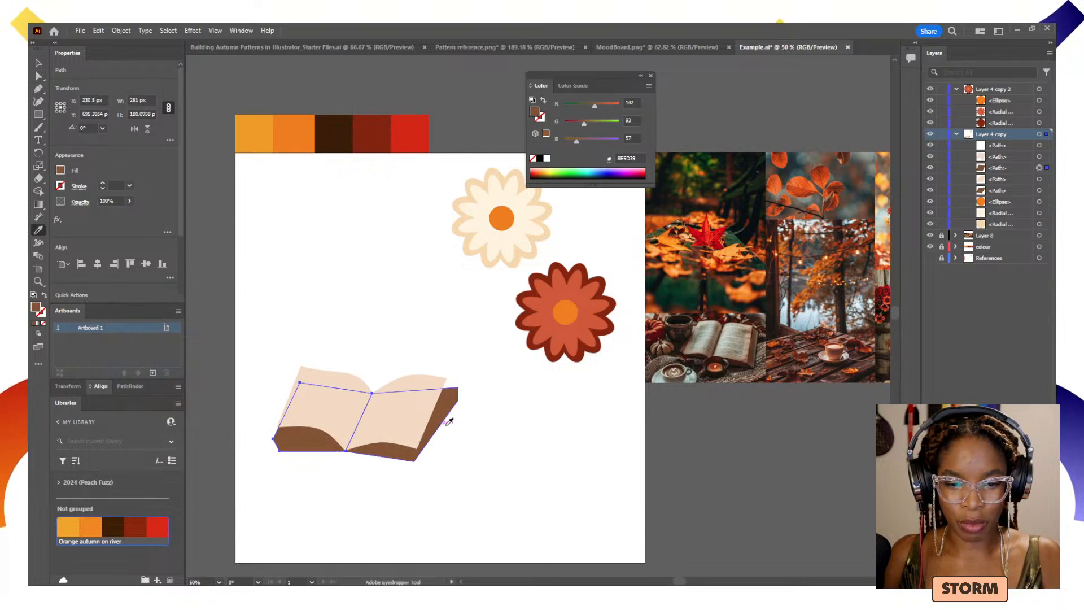
{"action": "key", "text": "v"}
{"action": "left_click", "coordinate": [405, 526]}
- Select the whole book, move it about 289 px up and 61 px to the left, and deselect it
{"action": "left_click_drag", "start_coordinate": [309, 389], "coordinate": [402, 519]}
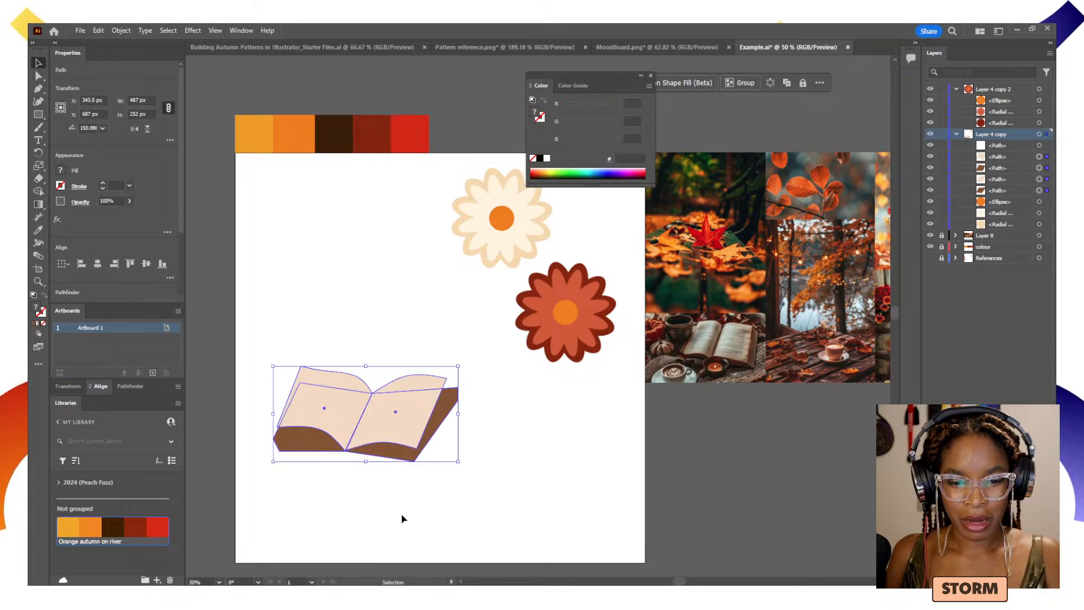
{"action": "left_click_drag", "start_coordinate": [377, 439], "coordinate": [356, 329]}
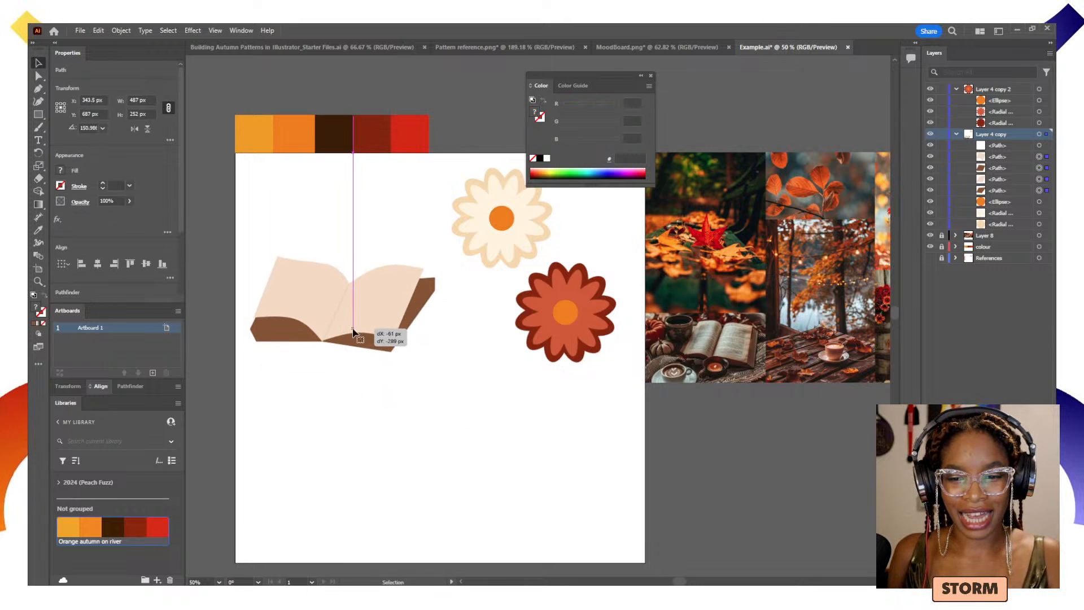
{"action": "left_click", "coordinate": [344, 368]}
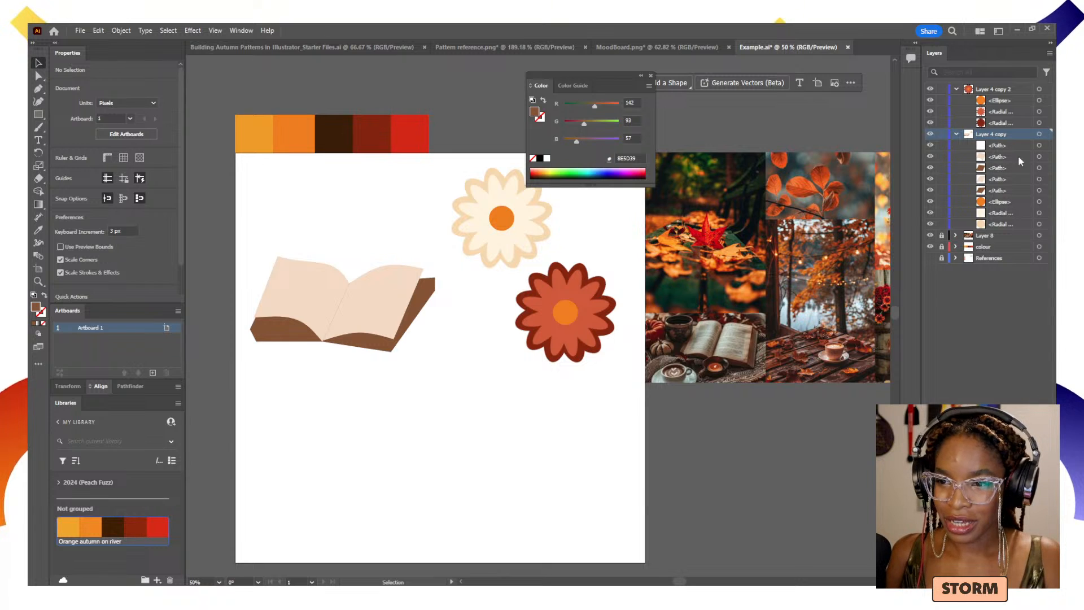
- Duplicate the right page behind the original, rotate the copy about 9° clockwise and offset it towards the cover's outer lower corner
{"action": "left_click", "coordinate": [376, 284]}
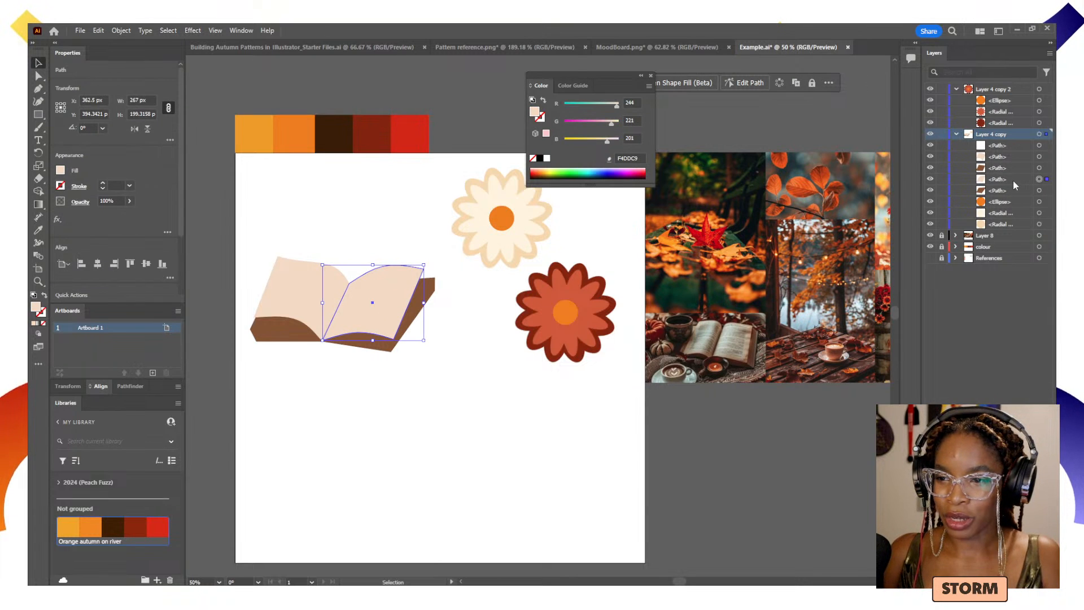
{"action": "left_click_drag", "start_coordinate": [1014, 181], "coordinate": [1014, 184]}
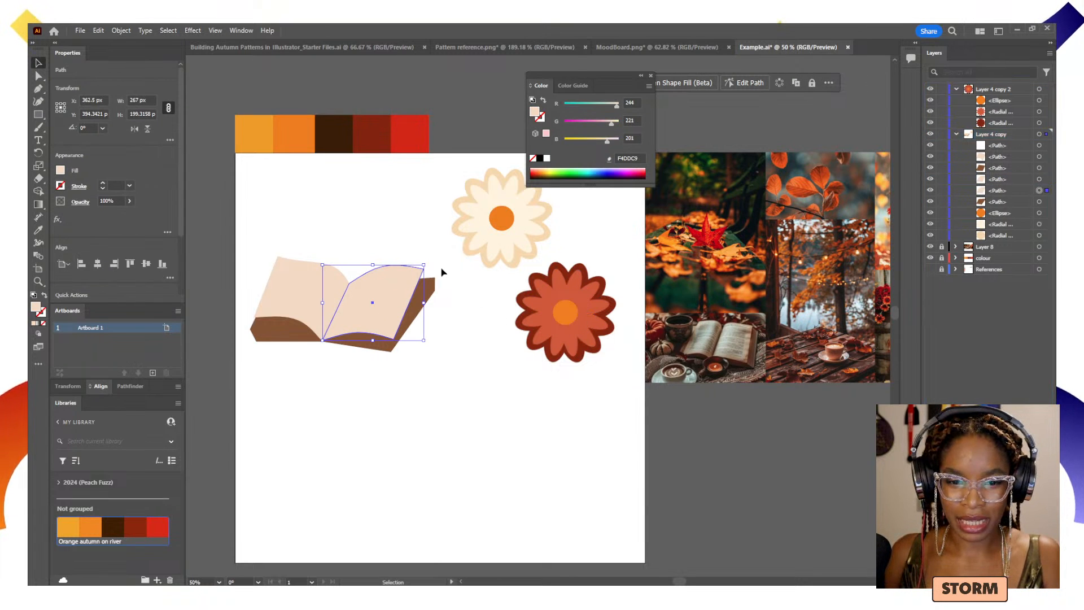
{"action": "left_click_drag", "start_coordinate": [425, 262], "coordinate": [406, 302]}
{"action": "key", "text": "ctrl+z"}
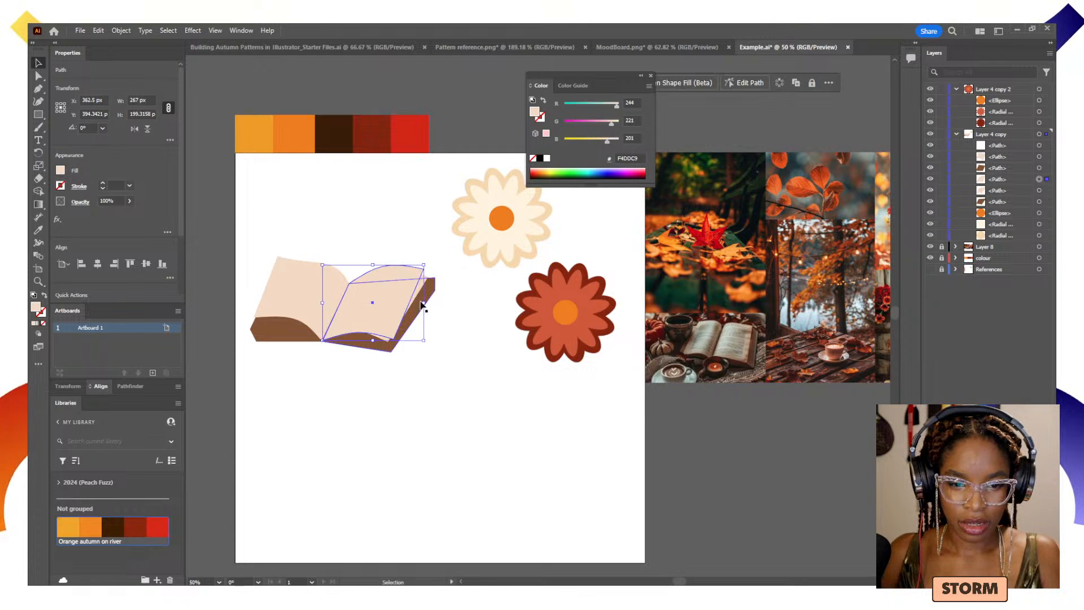
{"action": "left_click", "coordinate": [419, 290]}
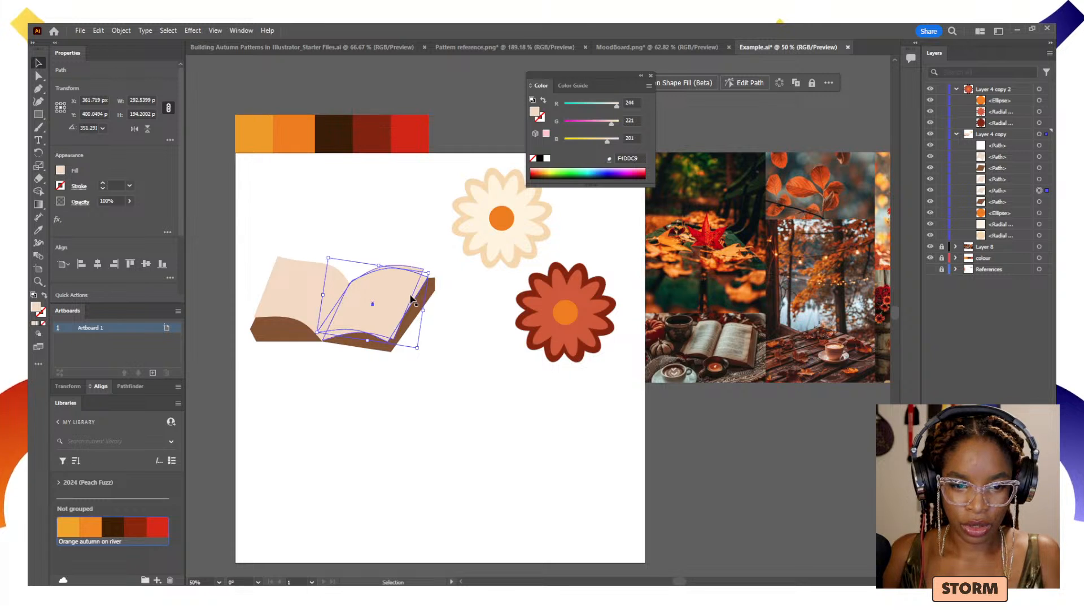
{"action": "left_click_drag", "start_coordinate": [419, 291], "coordinate": [423, 302]}
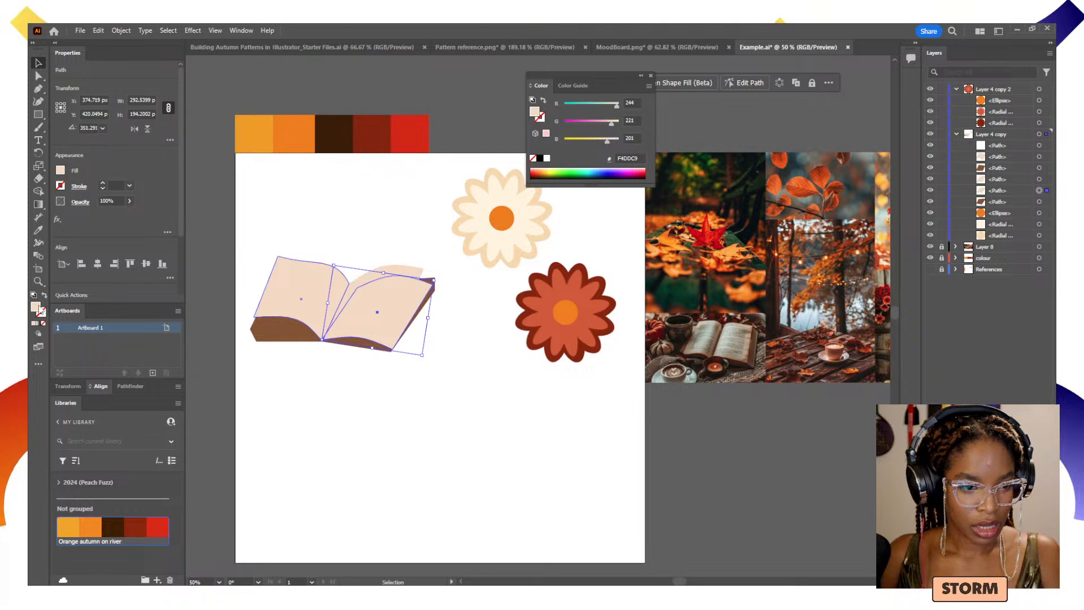
- Fill the offset copy of the right page with the darker beige #D6C0B0 and deselect it
{"action": "double_click", "coordinate": [36, 307]}
{"action": "left_click", "coordinate": [107, 355]}
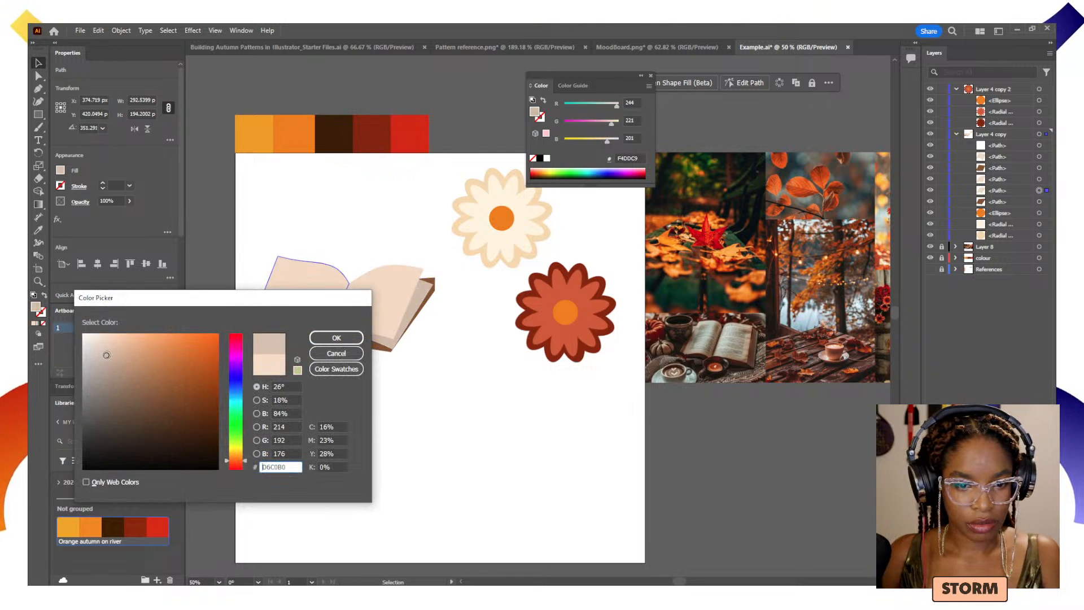
{"action": "left_click", "coordinate": [336, 338]}
{"action": "left_click", "coordinate": [412, 387]}
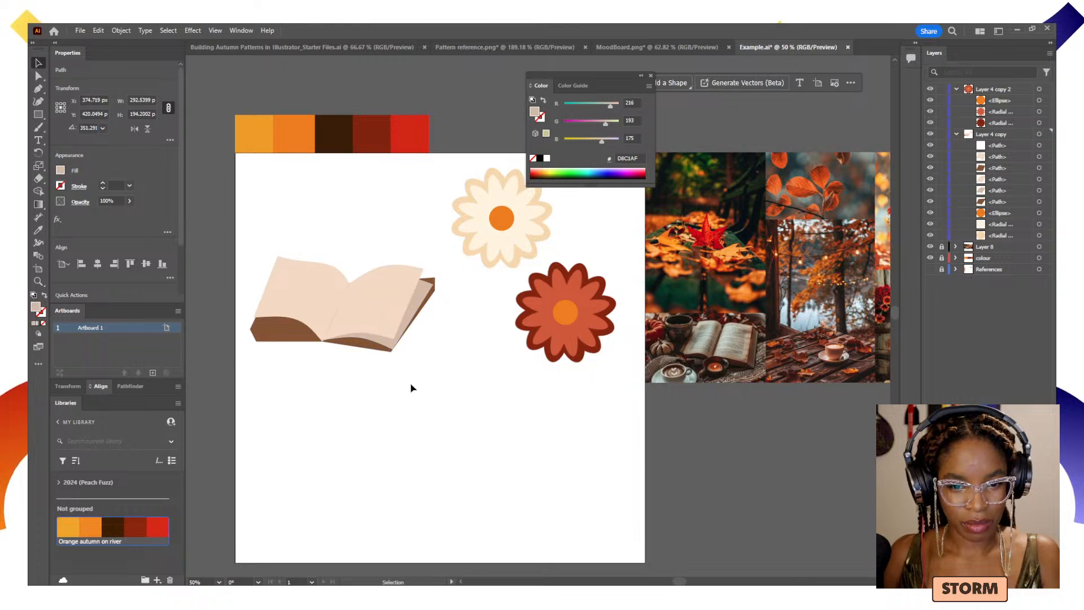
- Duplicate the left page behind the original, rotate the copy about 17° anticlockwise, and lock the original page
{"action": "left_click", "coordinate": [298, 317]}
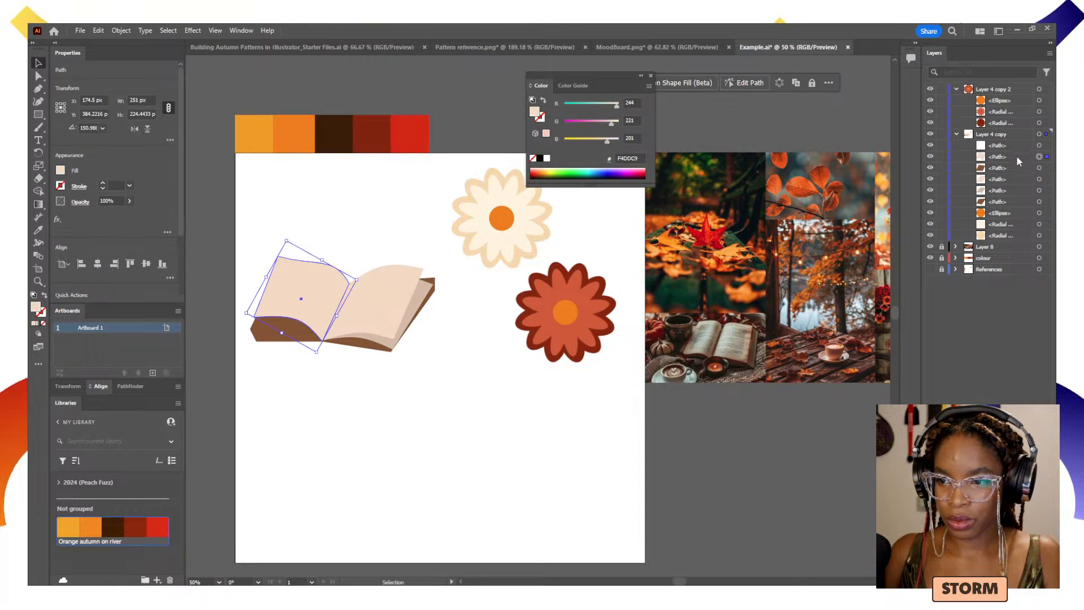
{"action": "key", "text": "ctrl+c"}
{"action": "key", "text": "ctrl+b"}
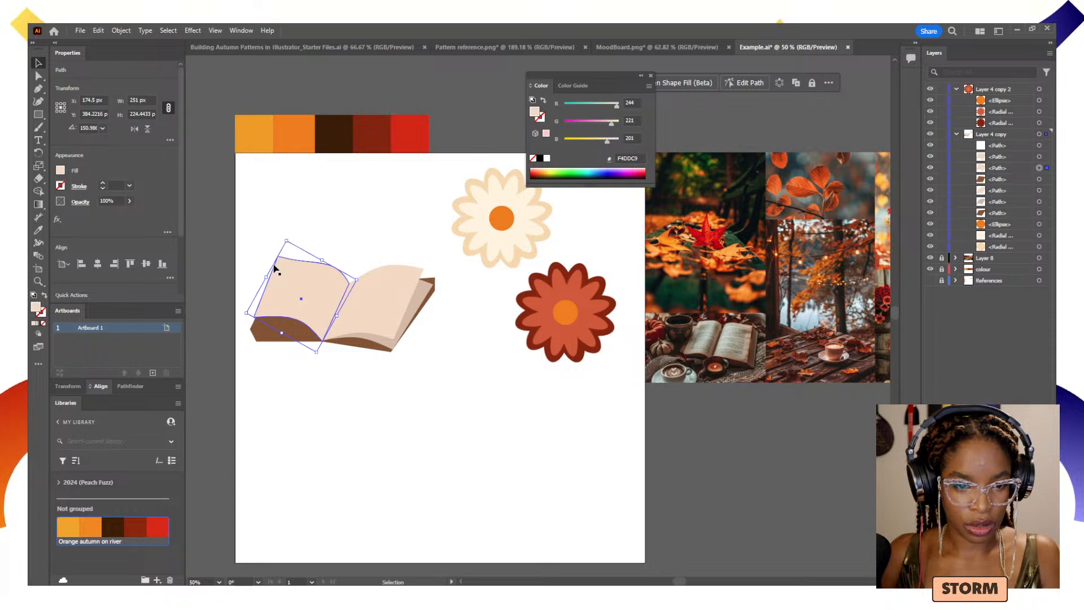
{"action": "left_click_drag", "start_coordinate": [288, 238], "coordinate": [270, 244]}
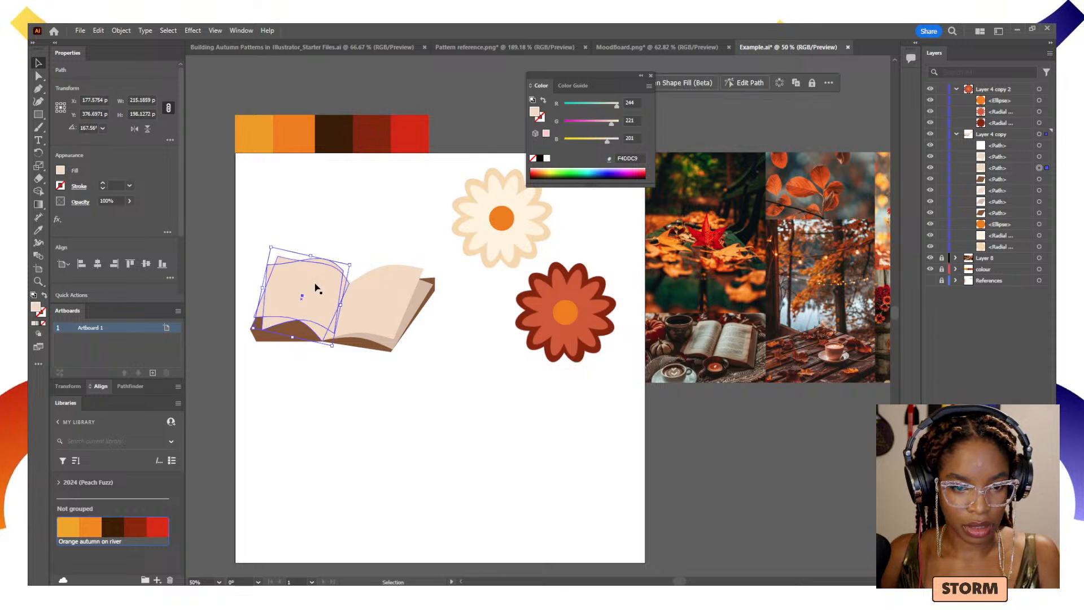
{"action": "mouse_move", "coordinate": [315, 284]}
{"action": "left_mouse_down"}
{"action": "mouse_move", "coordinate": [303, 291]}
{"action": "mouse_move", "coordinate": [314, 280]}
{"action": "left_mouse_up"}
{"action": "key", "text": "v"}
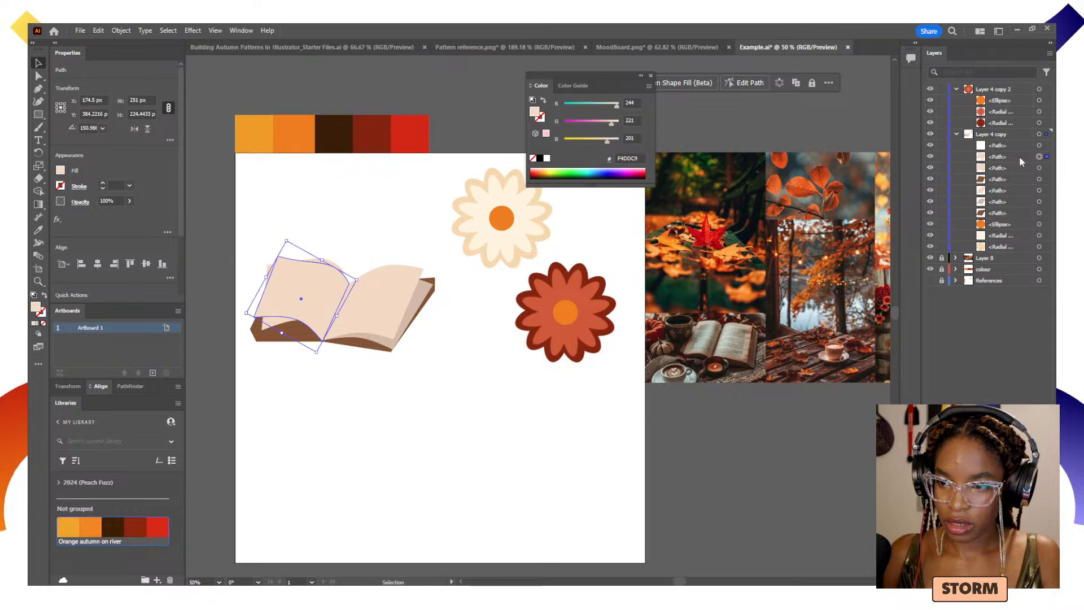
{"action": "left_click", "coordinate": [942, 157]}
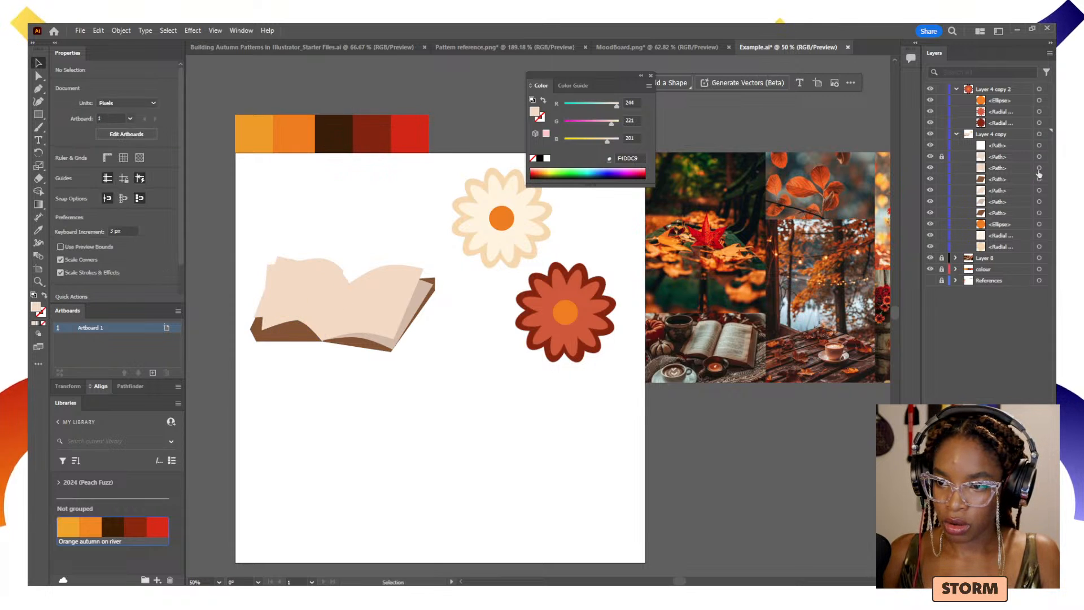
- Offset the rotated left-page copy towards the cover's outer lower corner and fill it with the darker beige #D8C1AF
{"action": "left_click", "coordinate": [1039, 168]}
{"action": "left_click_drag", "start_coordinate": [311, 305], "coordinate": [300, 312]}
{"action": "left_click", "coordinate": [404, 330], "text": "shift"}
{"action": "key", "text": "i"}
{"action": "left_click", "coordinate": [421, 293]}
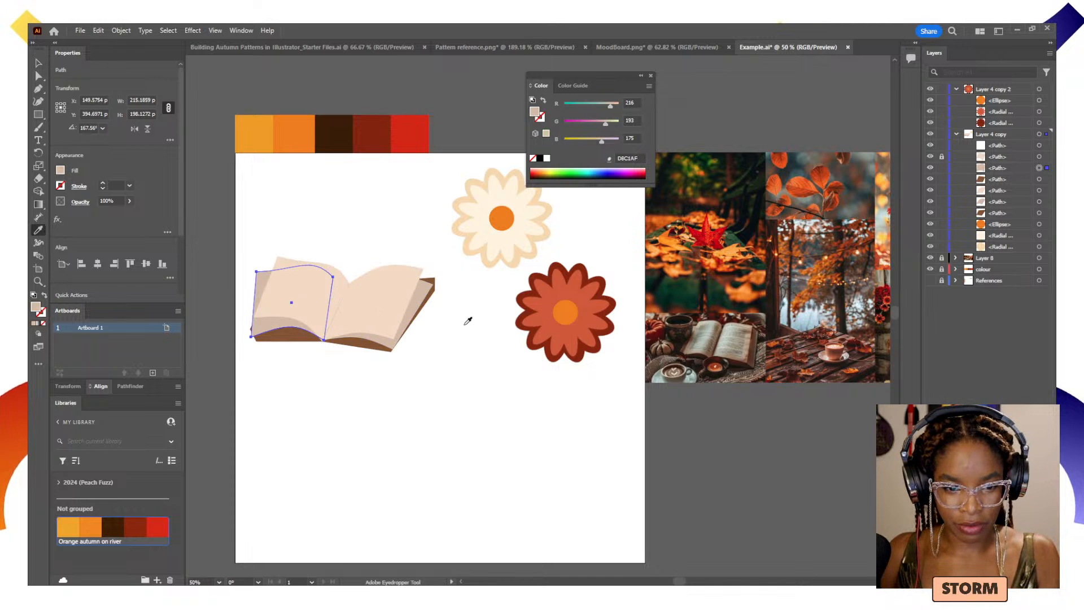
- Pull the left-page copy's upper outer corner about 54 px inward, raise its lower outer corner to fit the cover, and deselect it
{"action": "key", "text": "v"}
{"action": "key", "text": "a"}
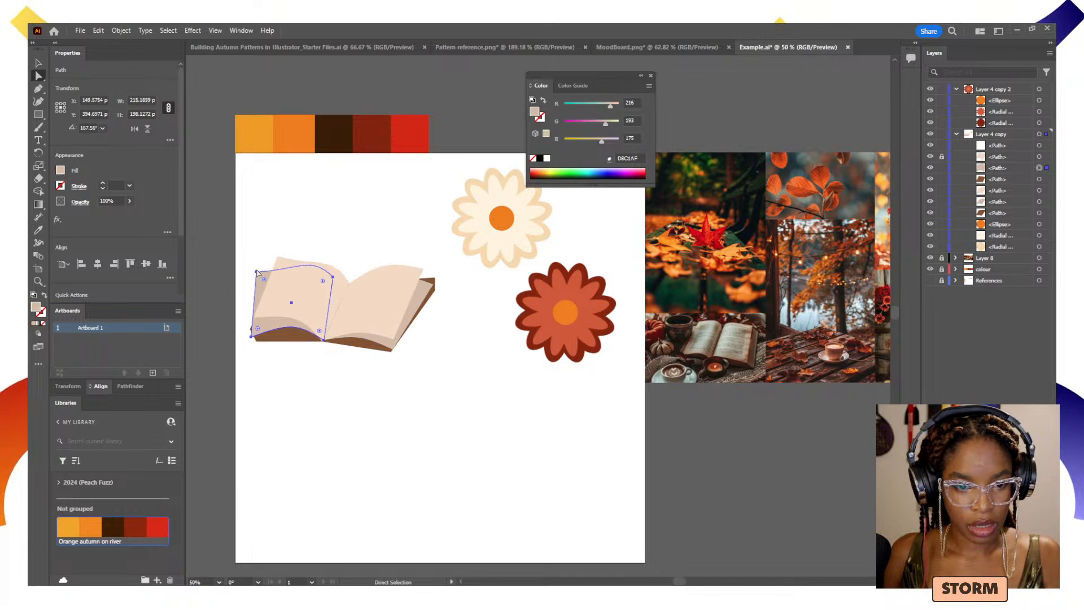
{"action": "left_click_drag", "start_coordinate": [257, 273], "coordinate": [276, 271]}
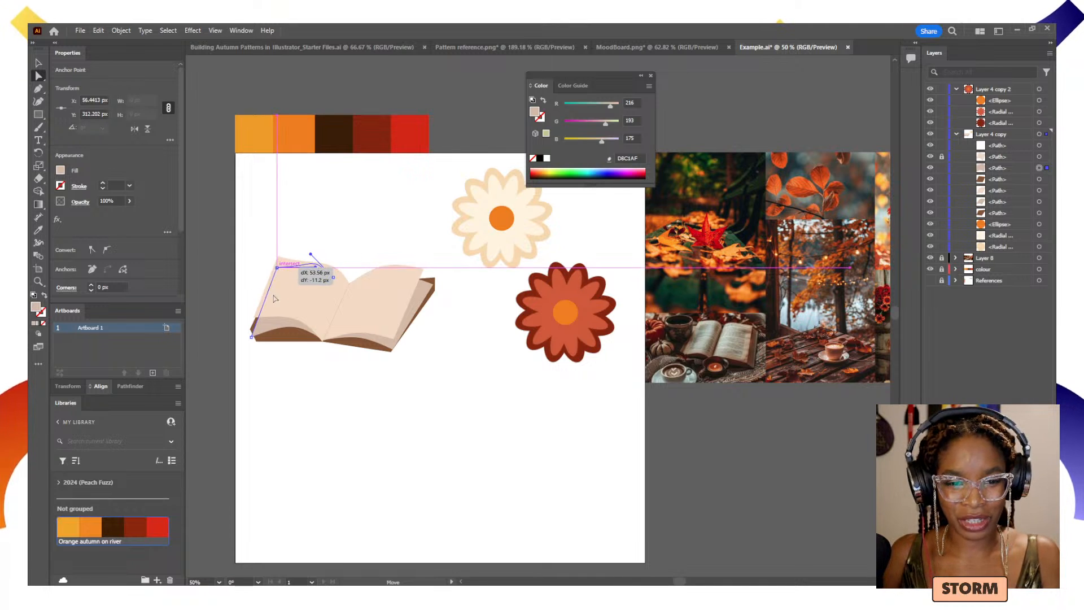
{"action": "left_click_drag", "start_coordinate": [252, 337], "coordinate": [261, 323]}
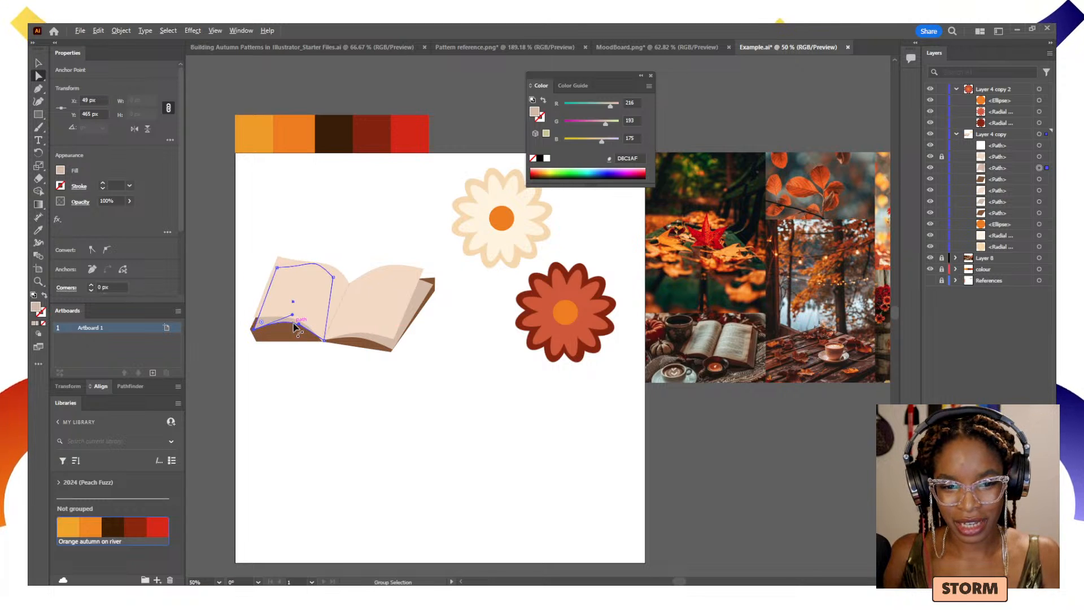
{"action": "key", "text": "v"}
{"action": "left_click", "coordinate": [388, 431]}
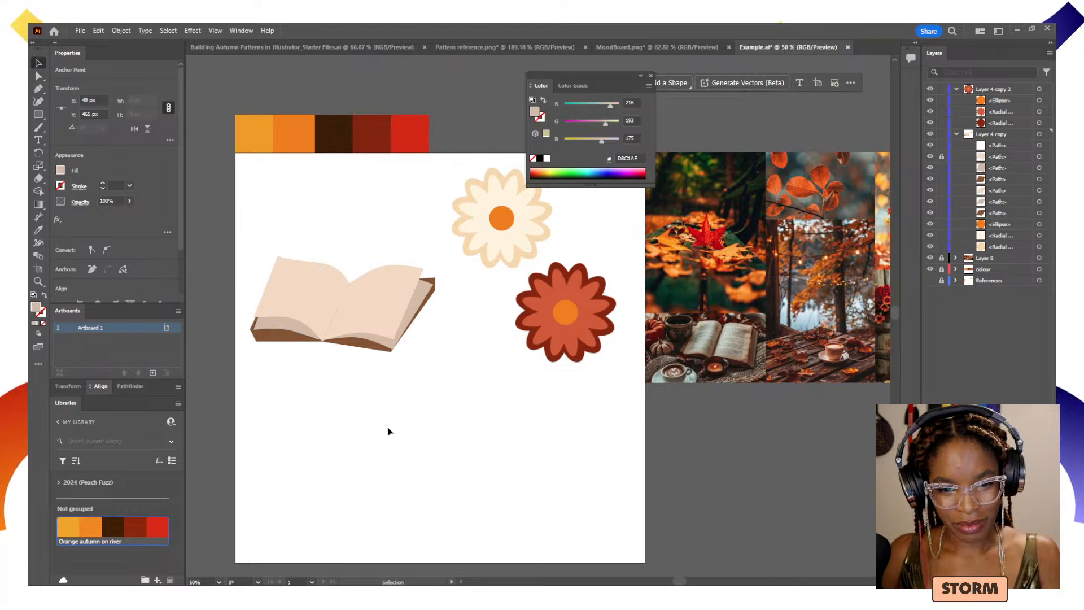
{"action": "left_click_drag", "start_coordinate": [453, 402], "coordinate": [484, 431]}
{"action": "left_click", "coordinate": [345, 356]}
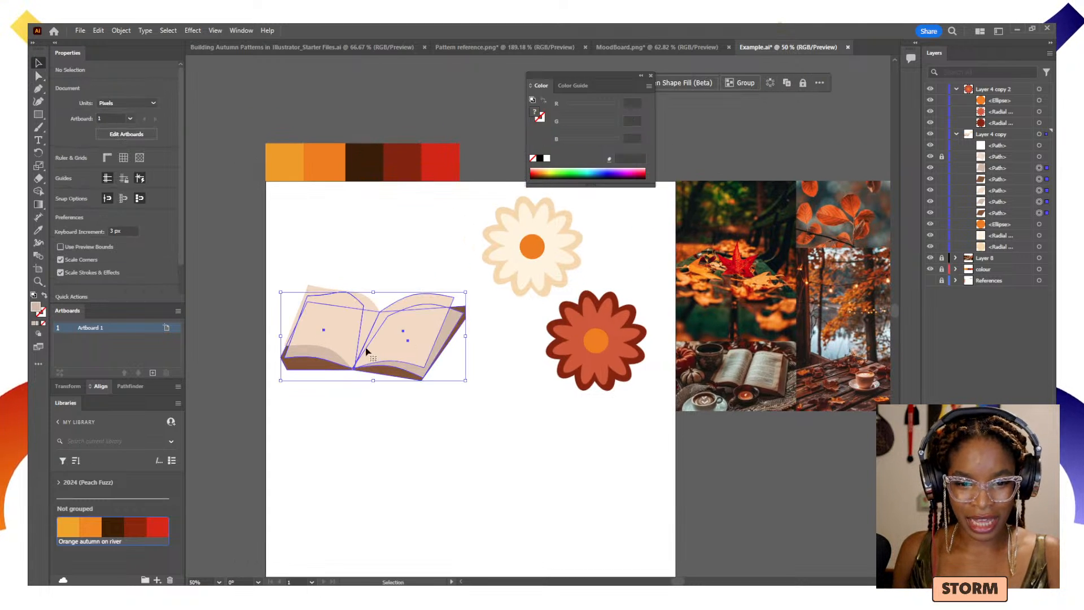
{"action": "left_click_drag", "start_coordinate": [394, 370], "coordinate": [391, 293]}
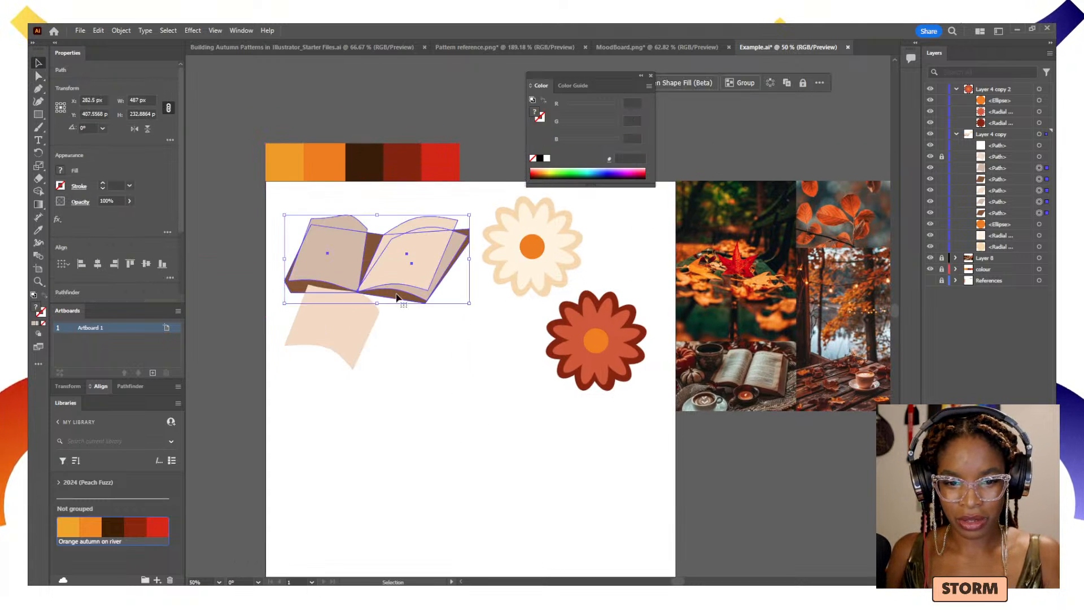
{"action": "key", "text": "ctrl+z"}
- Unlock the original left page, then select the whole book, move it 176 px up and 11 px to the right, and deselect it
{"action": "left_click", "coordinate": [941, 157]}
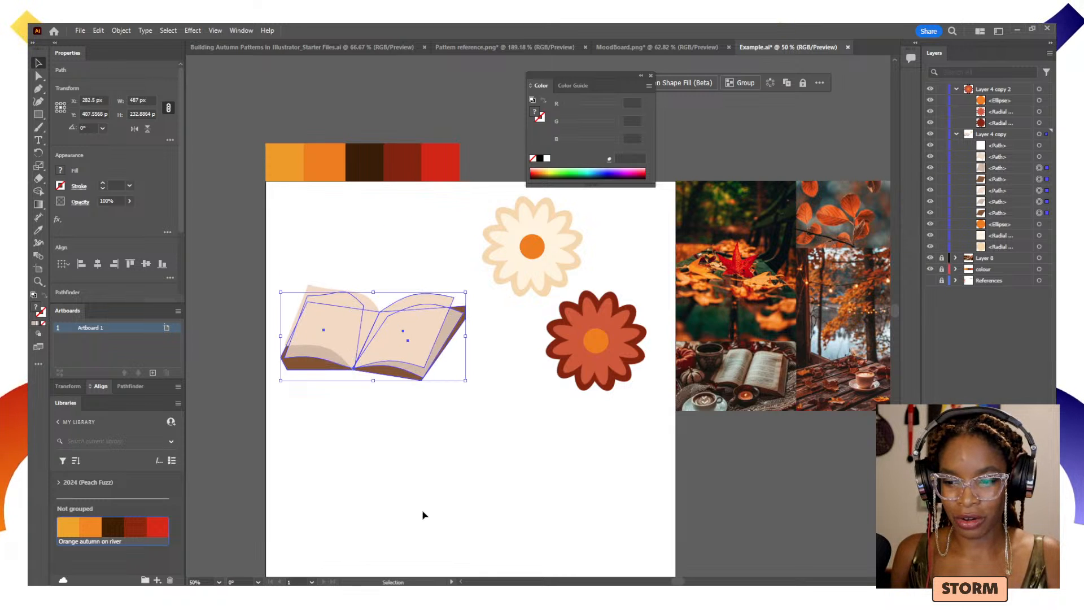
{"action": "left_click_drag", "start_coordinate": [418, 445], "coordinate": [324, 285]}
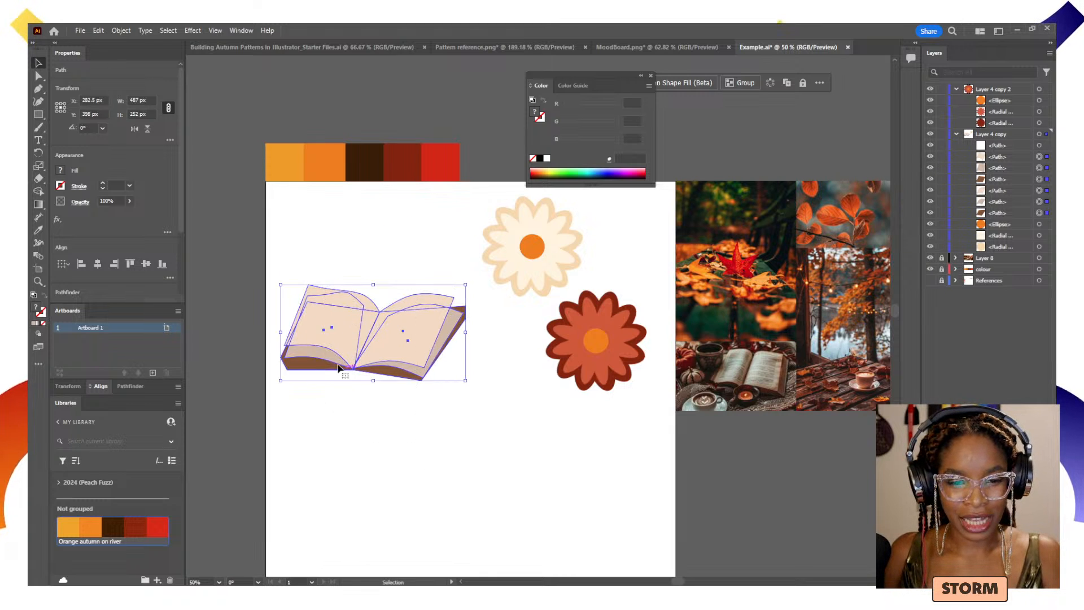
{"action": "left_click_drag", "start_coordinate": [334, 364], "coordinate": [337, 315]}
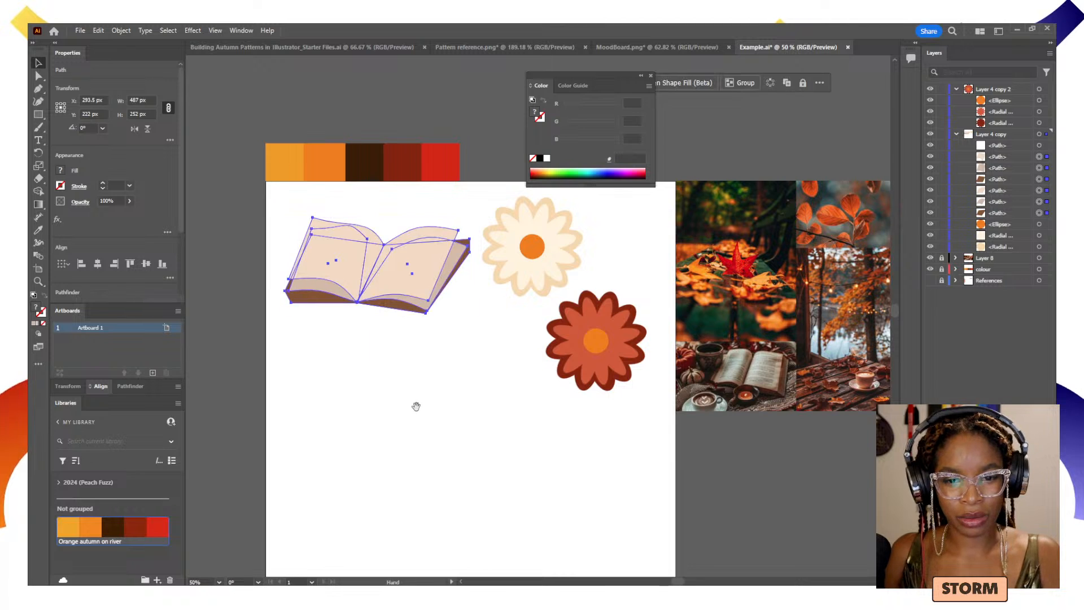
{"action": "left_click_drag", "start_coordinate": [416, 405], "coordinate": [366, 358]}
{"action": "left_click", "coordinate": [471, 404]}
{"action": "left_click_drag", "start_coordinate": [450, 386], "coordinate": [420, 363]}
- Collapse and lock Layer 4 copy 2 and Layer 4 copy, and add a new layer between them
{"action": "left_click_drag", "start_coordinate": [38, 118], "coordinate": [83, 133]}
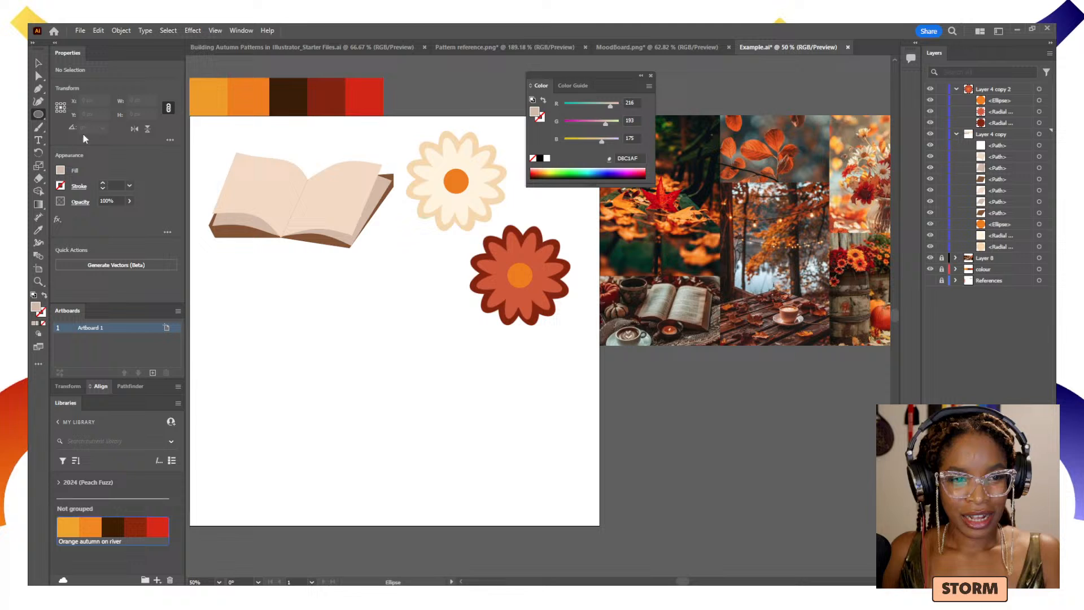
{"action": "left_click", "coordinate": [957, 135]}
{"action": "left_click", "coordinate": [957, 89]}
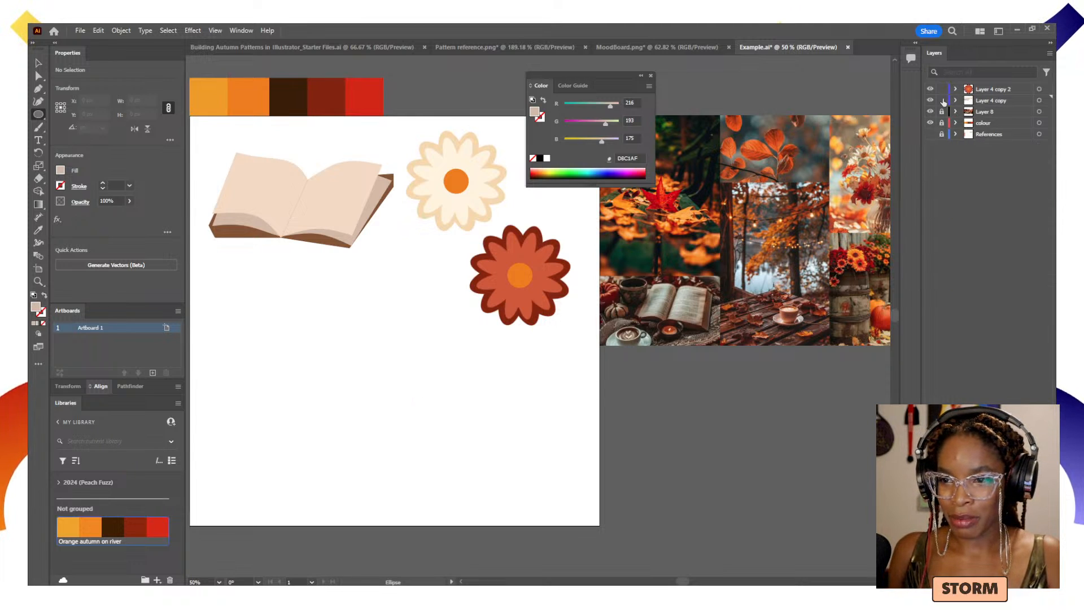
{"action": "left_click_drag", "start_coordinate": [941, 89], "coordinate": [942, 144]}
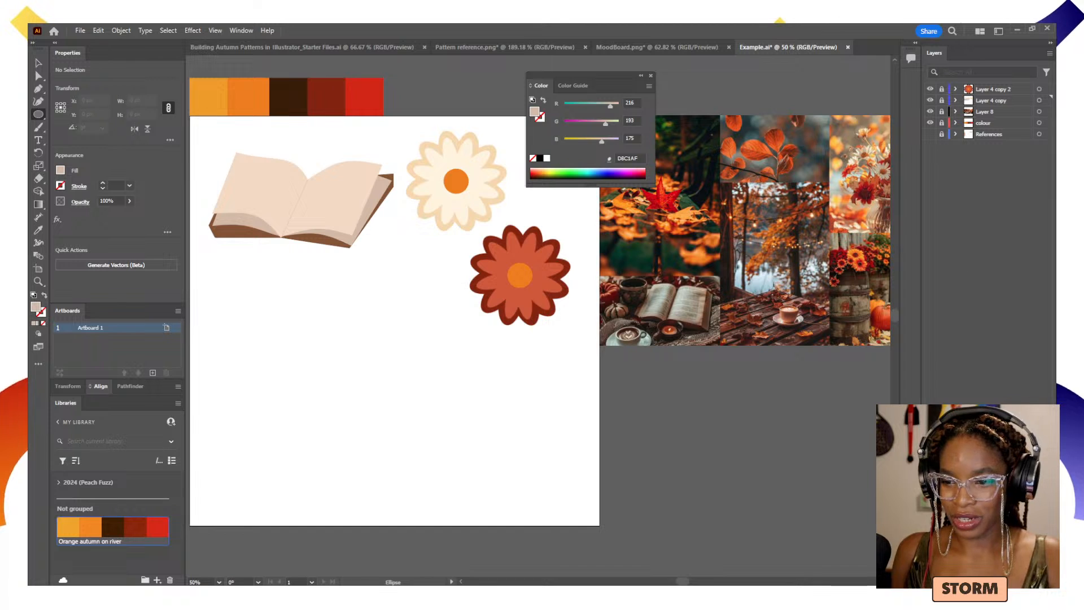
{"action": "key", "text": "ctrl+l"}
- Draw a flat ellipse 264 × 56 px below the book and overlay it with a tall ellipse 269 × 343 px
{"action": "left_click_drag", "start_coordinate": [320, 364], "coordinate": [421, 383]}
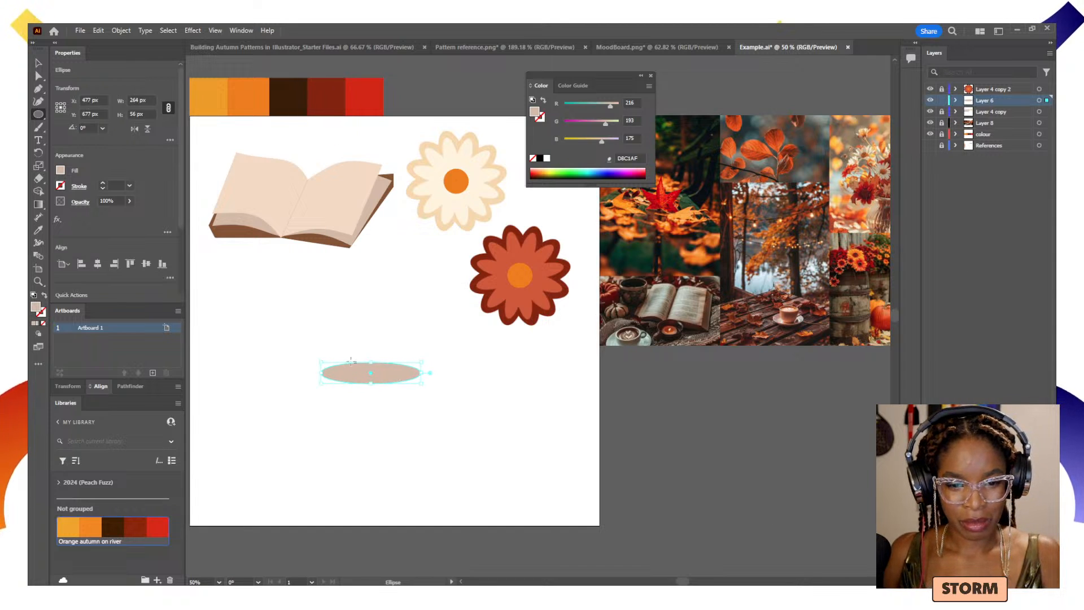
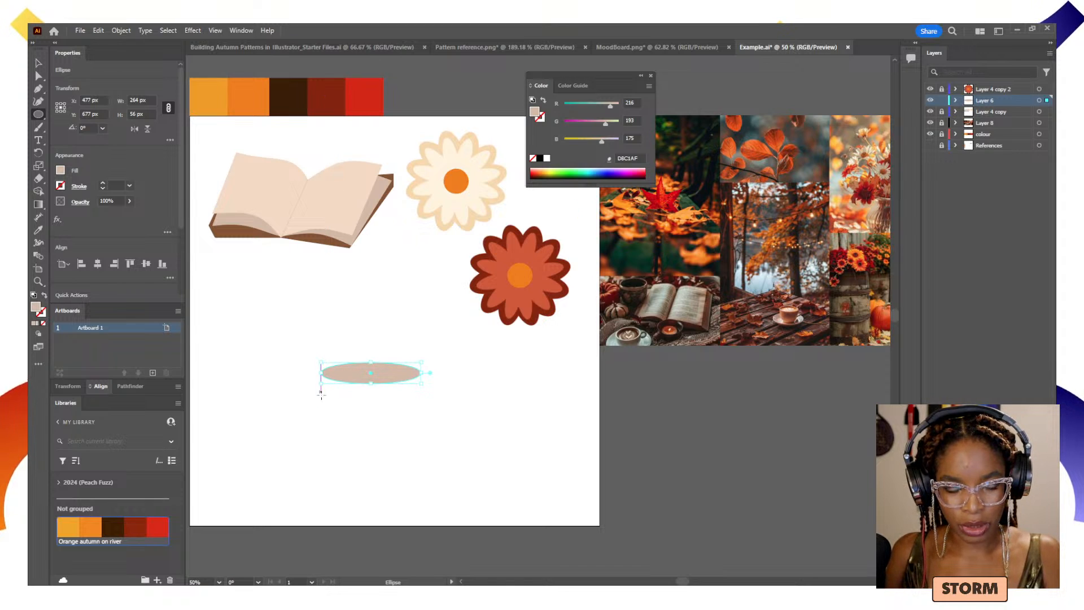
{"action": "left_click_drag", "start_coordinate": [324, 395], "coordinate": [429, 485]}
{"action": "key", "text": "v"}
{"action": "left_click_drag", "start_coordinate": [380, 445], "coordinate": [423, 403]}
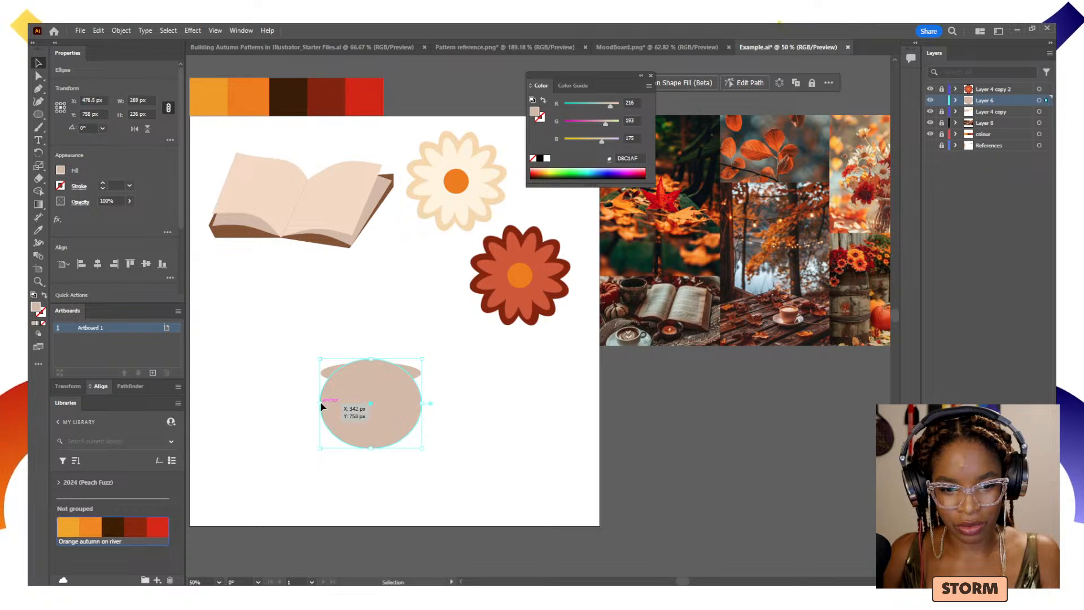
{"action": "left_click_drag", "start_coordinate": [320, 404], "coordinate": [319, 405]}
{"action": "left_click_drag", "start_coordinate": [371, 359], "coordinate": [366, 318]}
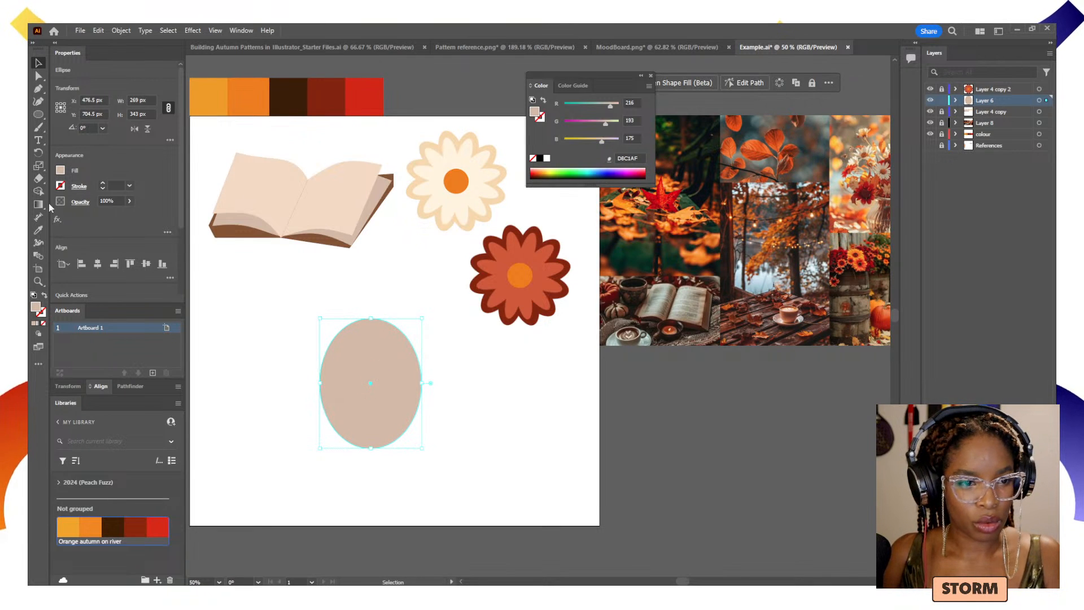
- Select both ellipses and separate their overlap into its own shape with Shape Builder
{"action": "left_click_drag", "start_coordinate": [464, 468], "coordinate": [276, 294]}
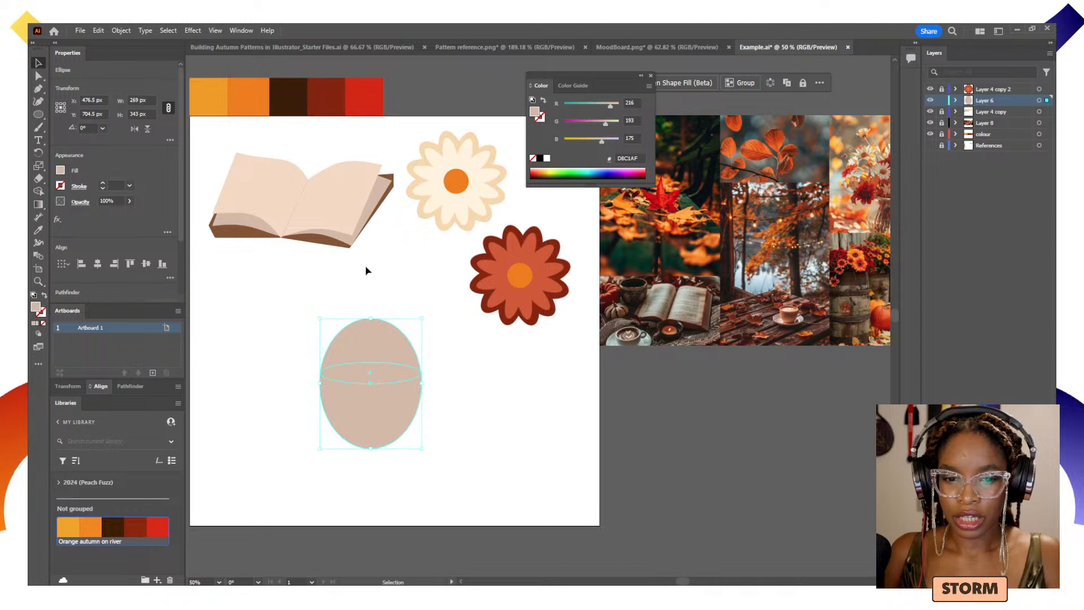
{"action": "left_click", "coordinate": [39, 193]}
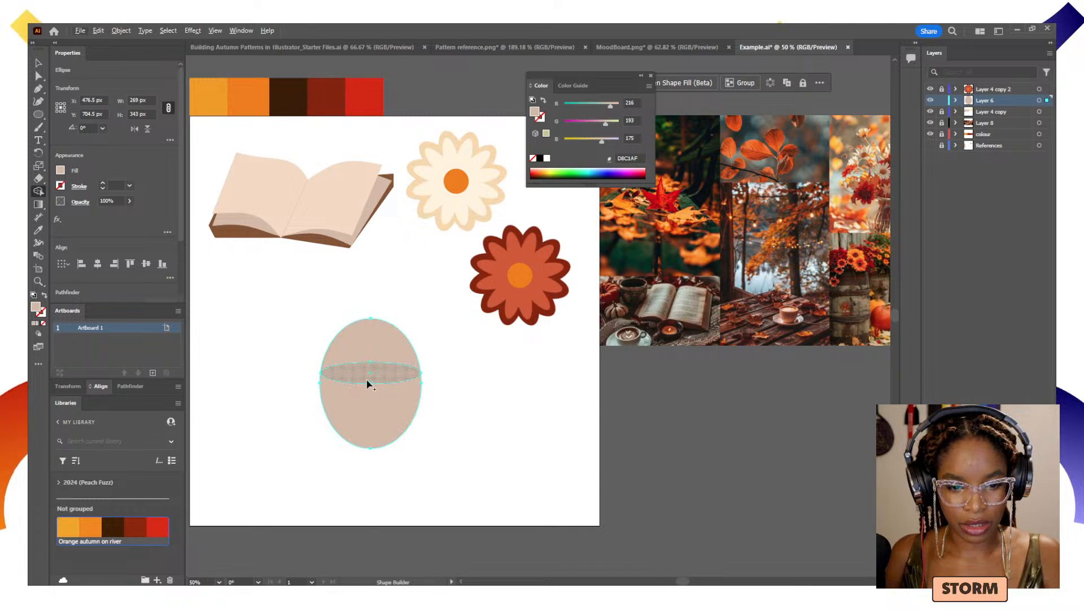
{"action": "key", "text": "alt+v"}
{"action": "left_click", "coordinate": [401, 373]}
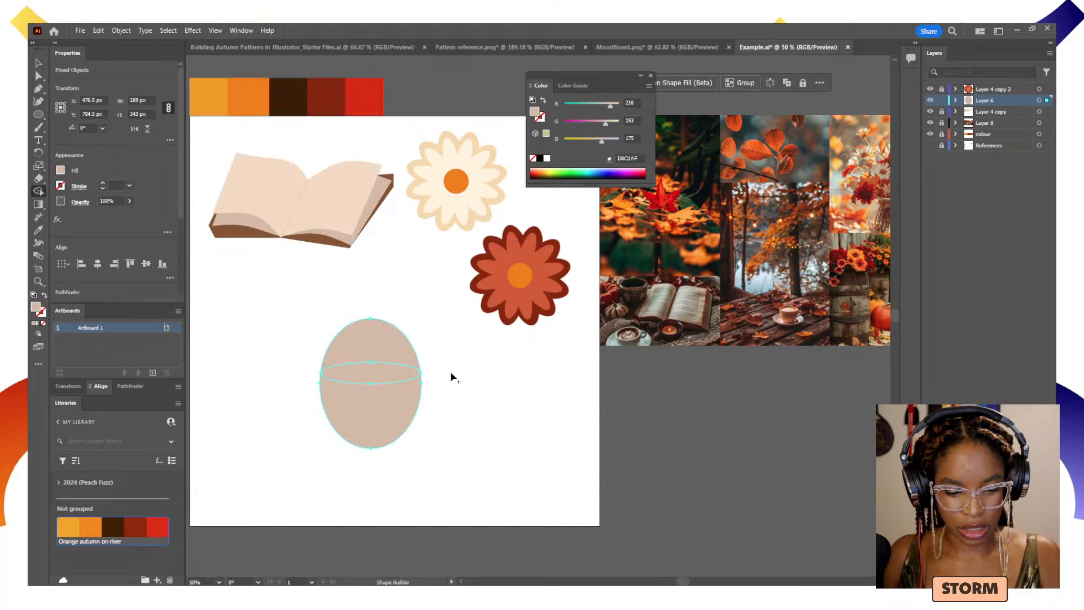
- Try to fit the flat ellipse to the tall ellipse's width and trim the pair with Shape Builder
{"action": "key", "text": "v"}
{"action": "left_click", "coordinate": [395, 380]}
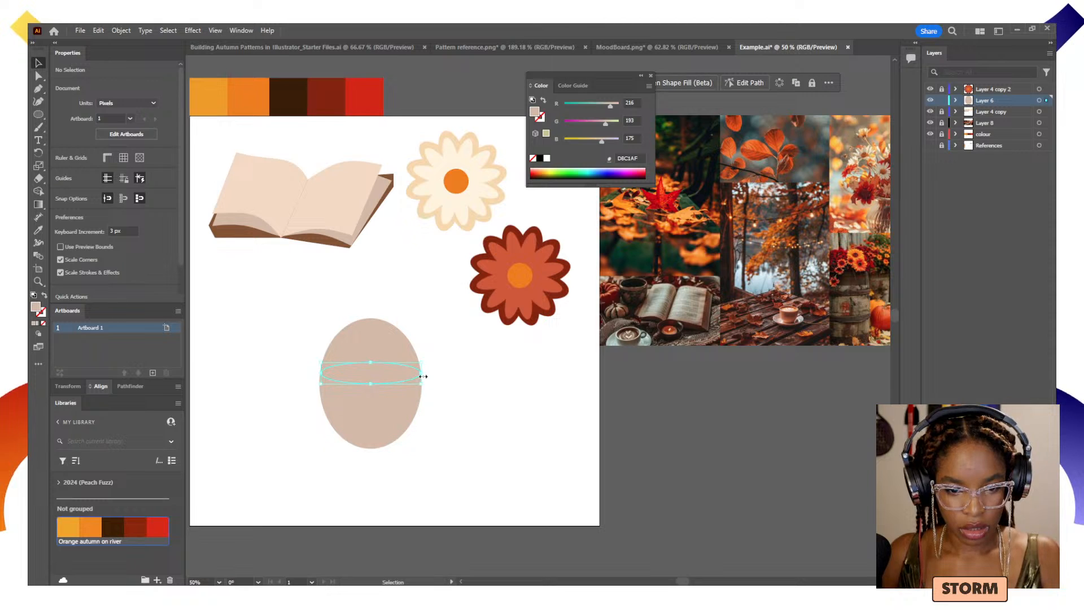
{"action": "left_click_drag", "start_coordinate": [423, 374], "coordinate": [428, 374]}
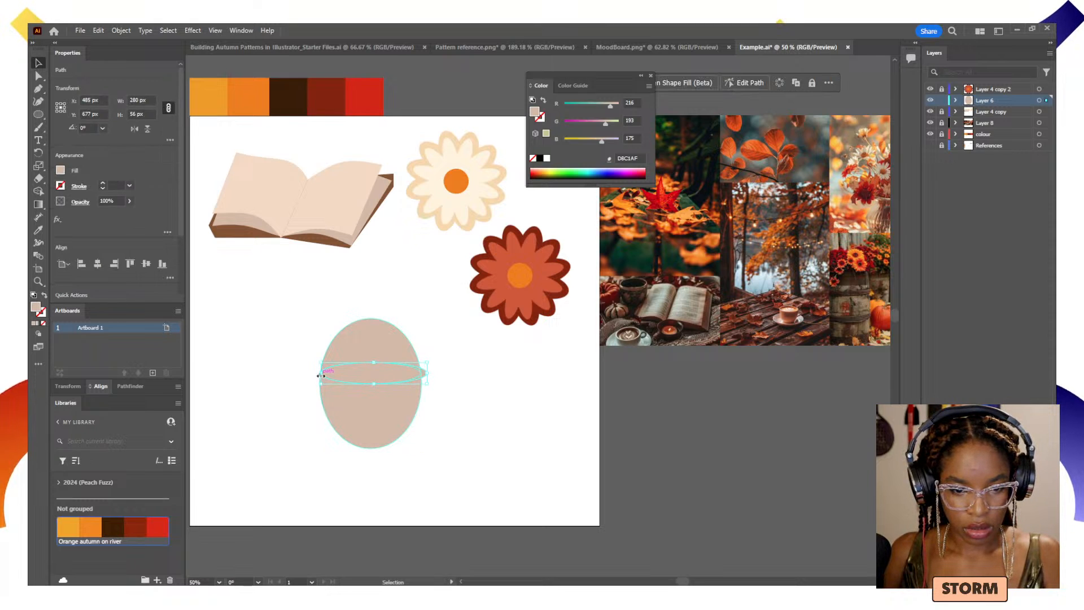
{"action": "left_click_drag", "start_coordinate": [320, 376], "coordinate": [319, 375]}
{"action": "left_click_drag", "start_coordinate": [428, 375], "coordinate": [422, 376]}
{"action": "left_click_drag", "start_coordinate": [317, 335], "coordinate": [403, 367]}
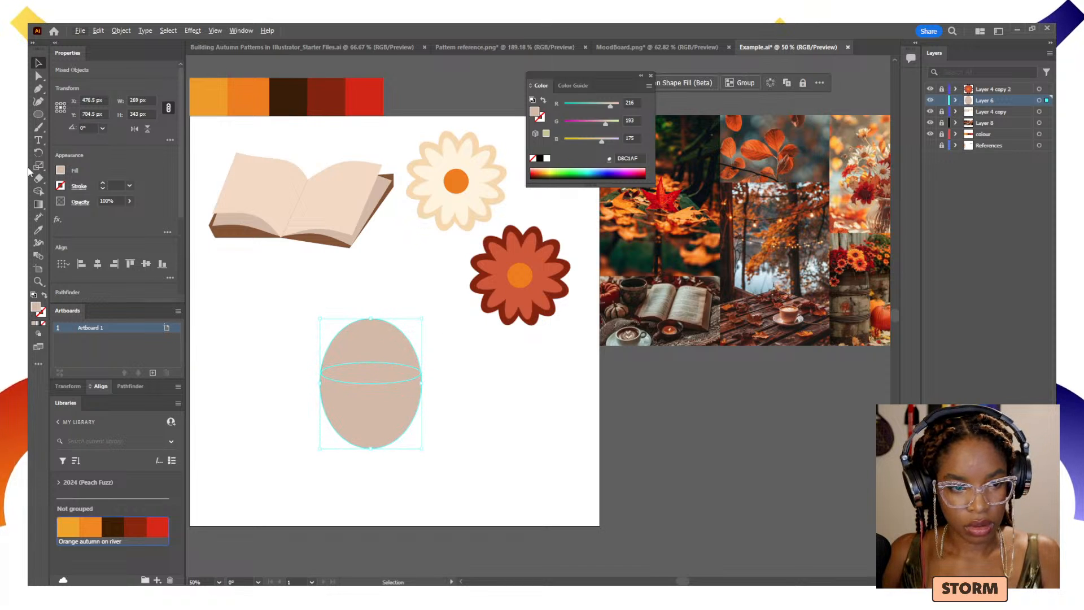
{"action": "left_click", "coordinate": [38, 191]}
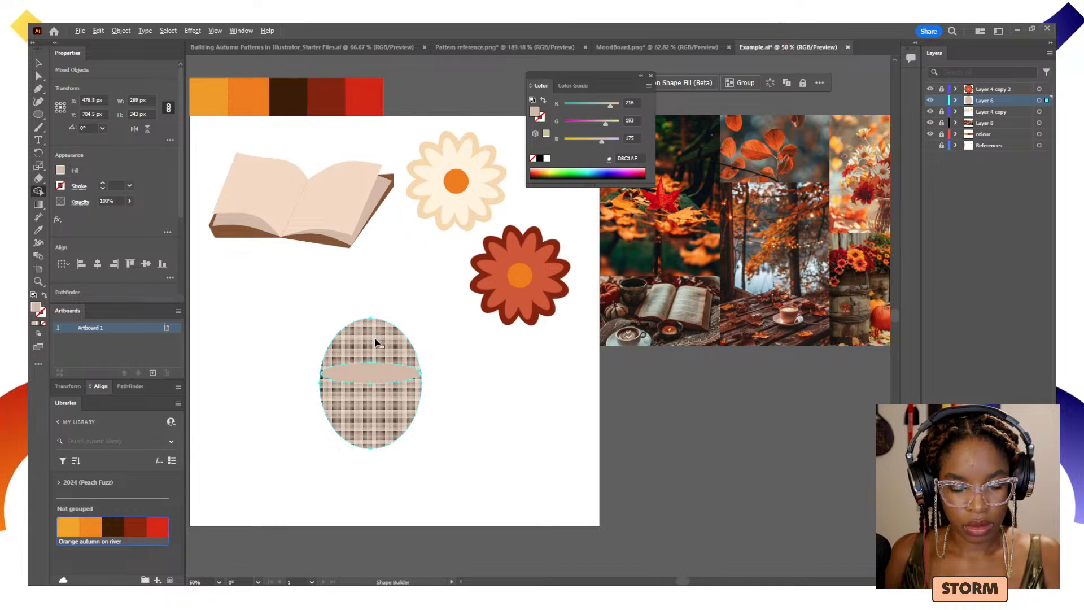
{"action": "key", "text": "alt+v"}
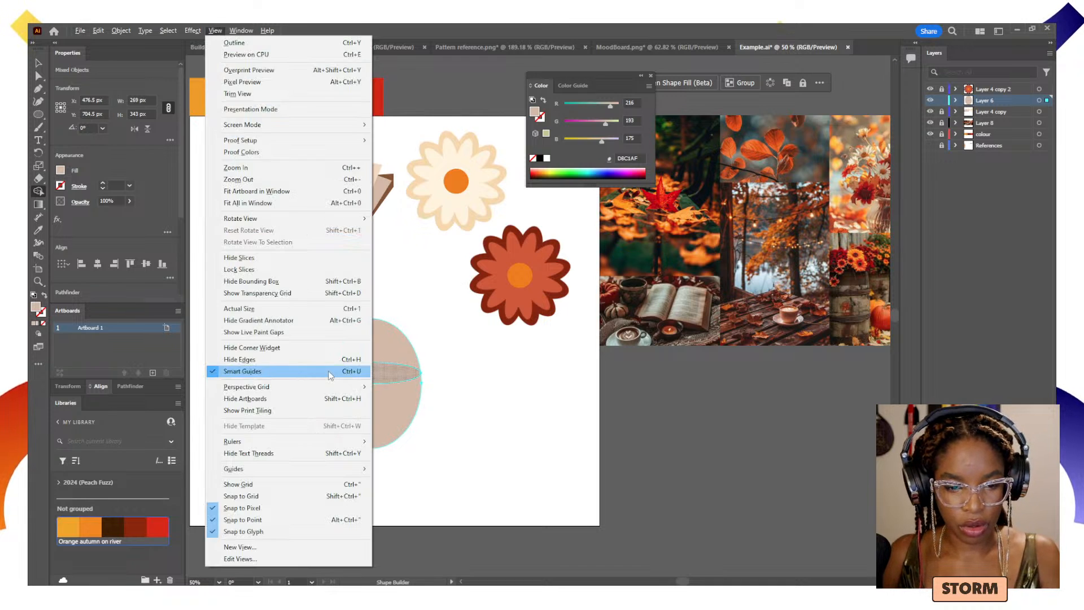
{"action": "left_click", "coordinate": [501, 378]}
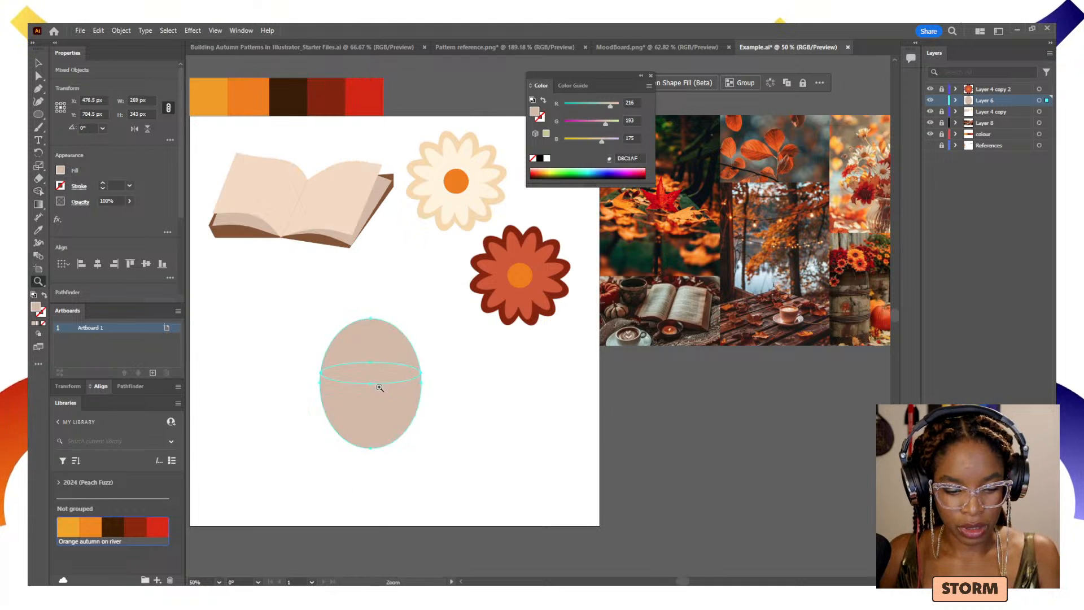
- Widen the flat ellipse to 280 px so it slightly overhangs both sides of the tall ellipse
{"action": "key", "text": "ctrl+equal"}
{"action": "left_click_drag", "start_coordinate": [666, 329], "coordinate": [624, 382]}
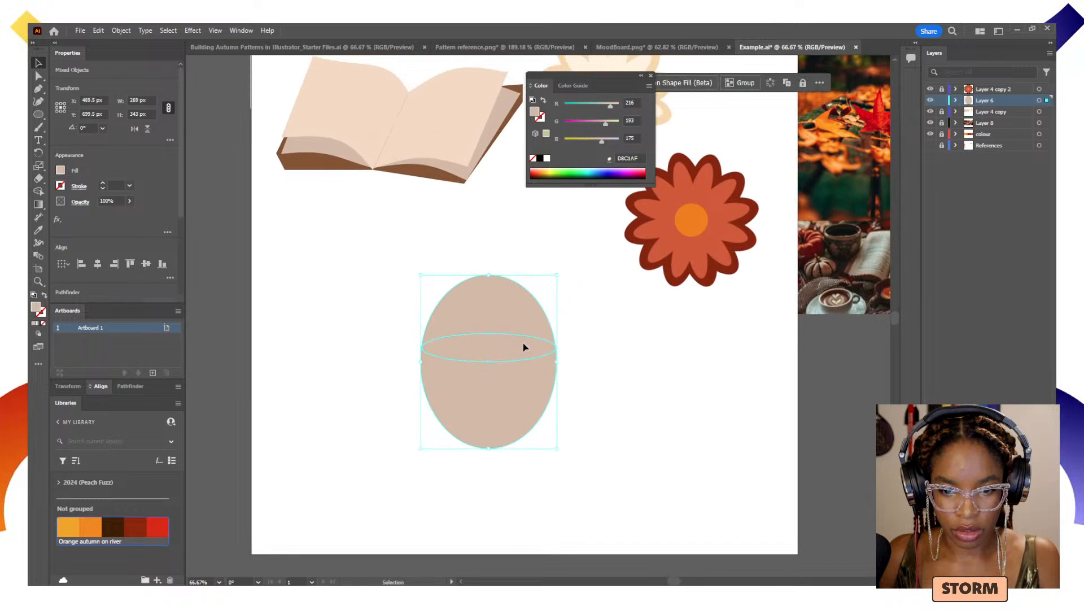
{"action": "left_click", "coordinate": [556, 349]}
{"action": "left_click_drag", "start_coordinate": [558, 349], "coordinate": [560, 350]}
{"action": "left_click_drag", "start_coordinate": [423, 348], "coordinate": [419, 349]}
- Remove the tall ellipse's part above the flat ellipse with Shape Builder, leaving a cup shape, and deselect it
{"action": "left_click", "coordinate": [40, 192]}
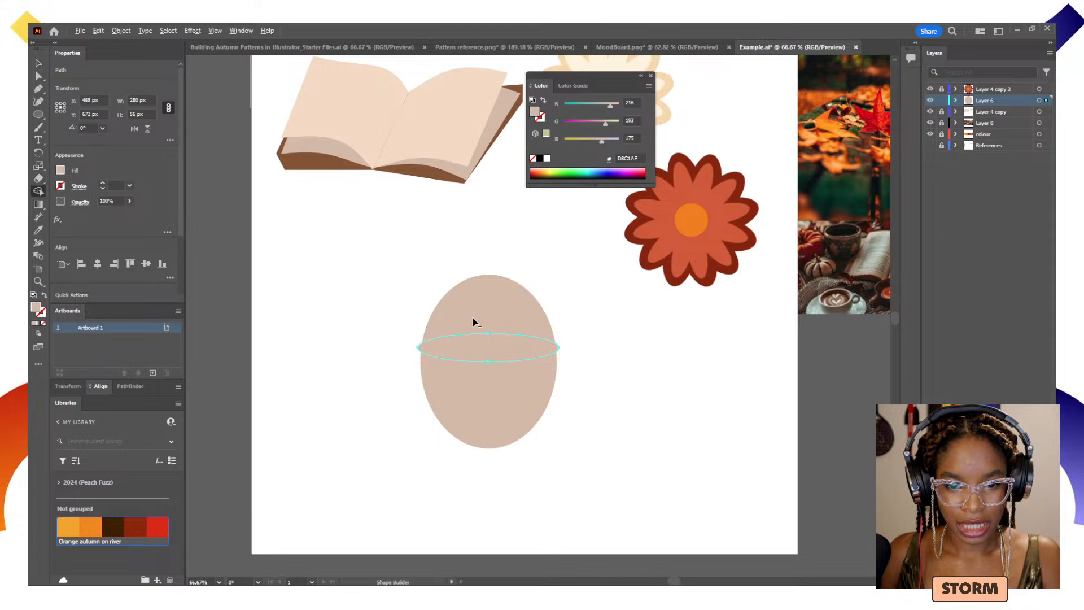
{"action": "key", "text": "v"}
{"action": "left_click_drag", "start_coordinate": [380, 242], "coordinate": [593, 479]}
{"action": "left_click", "coordinate": [39, 192]}
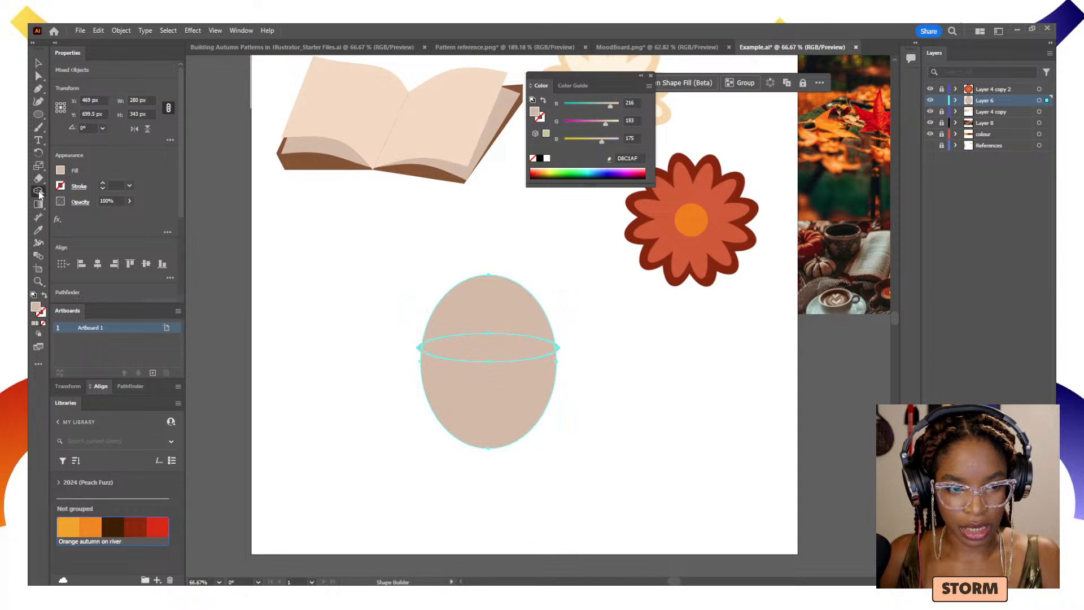
{"action": "left_click", "coordinate": [478, 321], "text": "alt"}
{"action": "key", "text": "v"}
{"action": "left_click", "coordinate": [624, 317]}
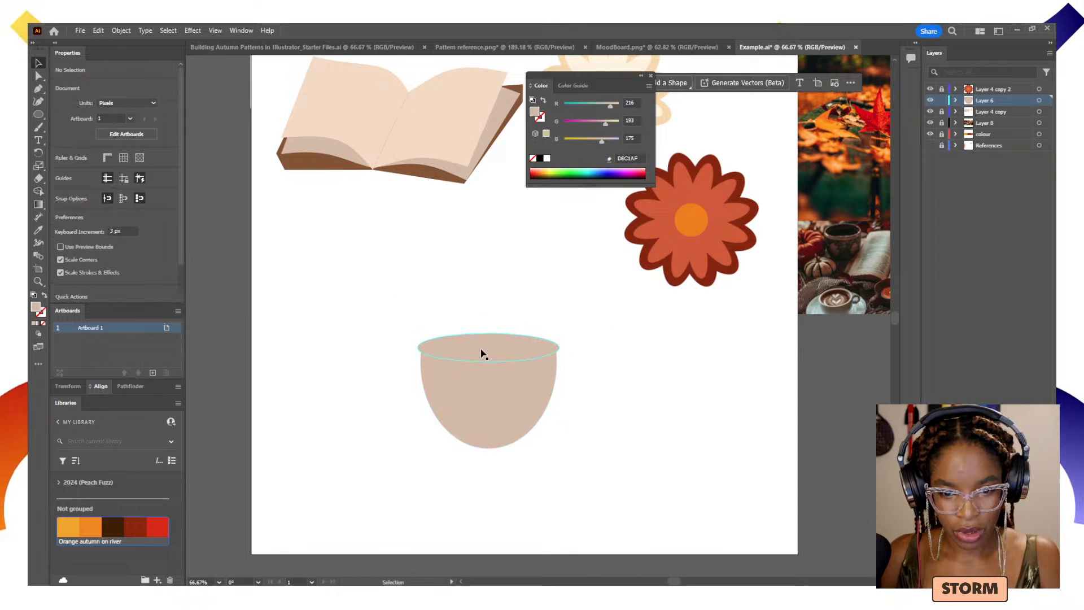
- Scale the flat ellipse in the cup's opening down about its centre to 236 × 47.2 px and deselect it
{"action": "left_click", "coordinate": [423, 352]}
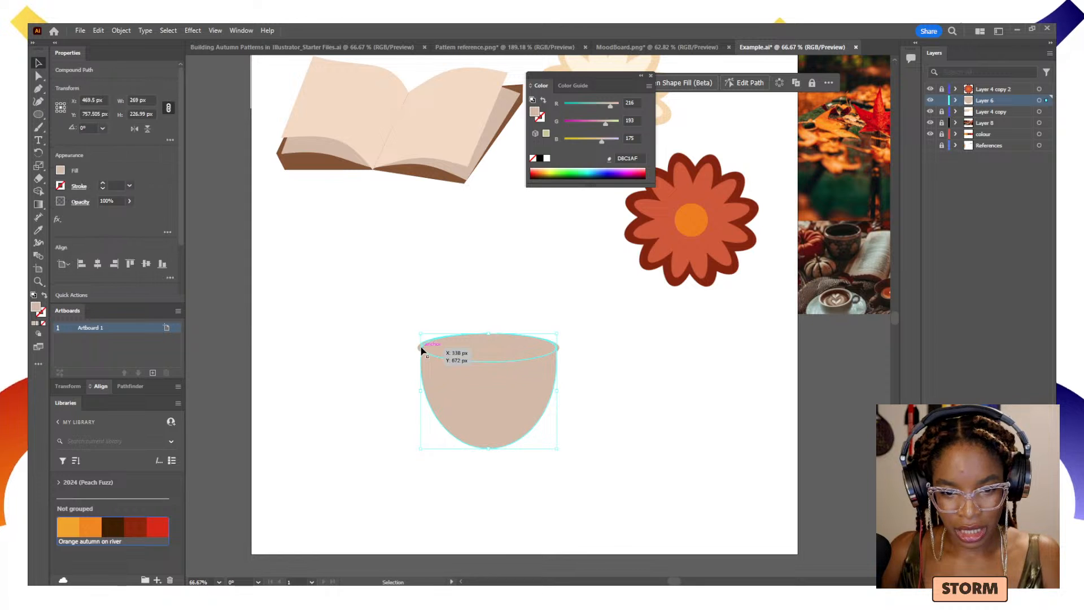
{"action": "left_click_drag", "start_coordinate": [430, 393], "coordinate": [472, 401]}
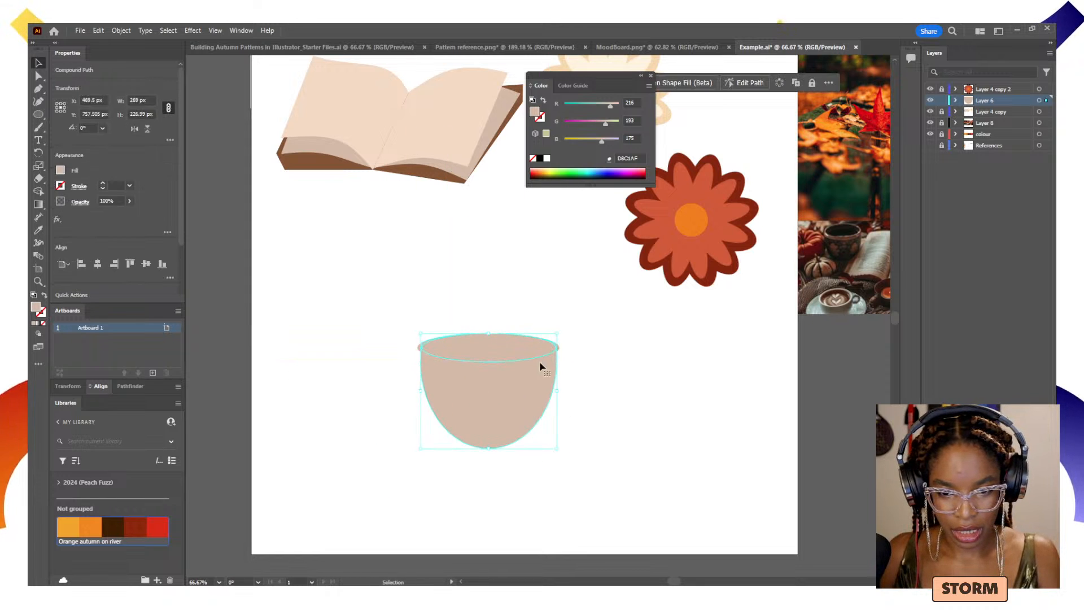
{"action": "left_click", "coordinate": [503, 349]}
{"action": "left_click_drag", "start_coordinate": [558, 348], "coordinate": [549, 348]}
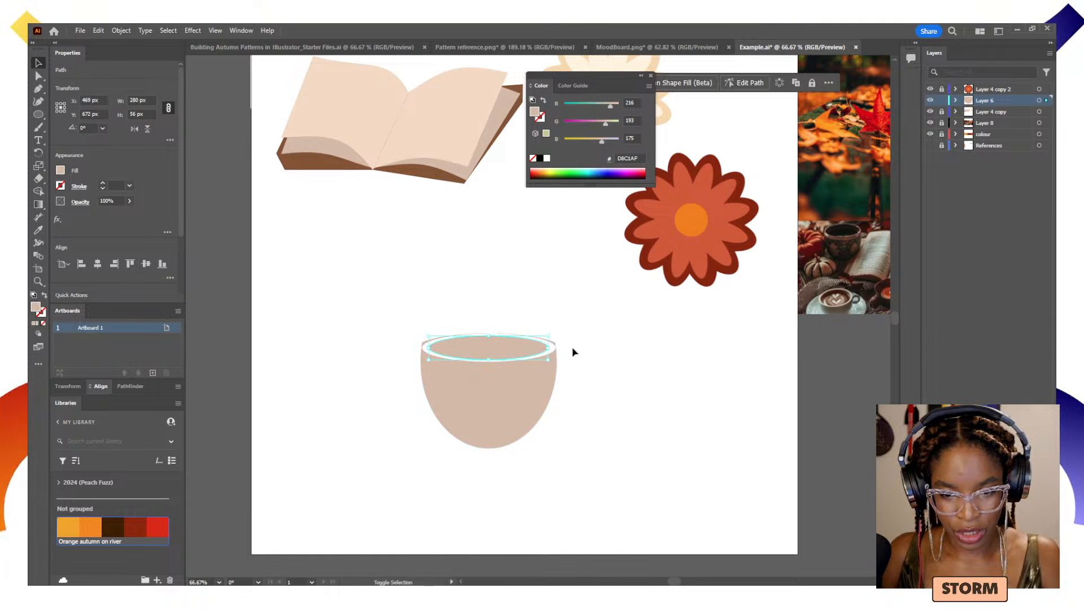
{"action": "left_click", "coordinate": [623, 372]}
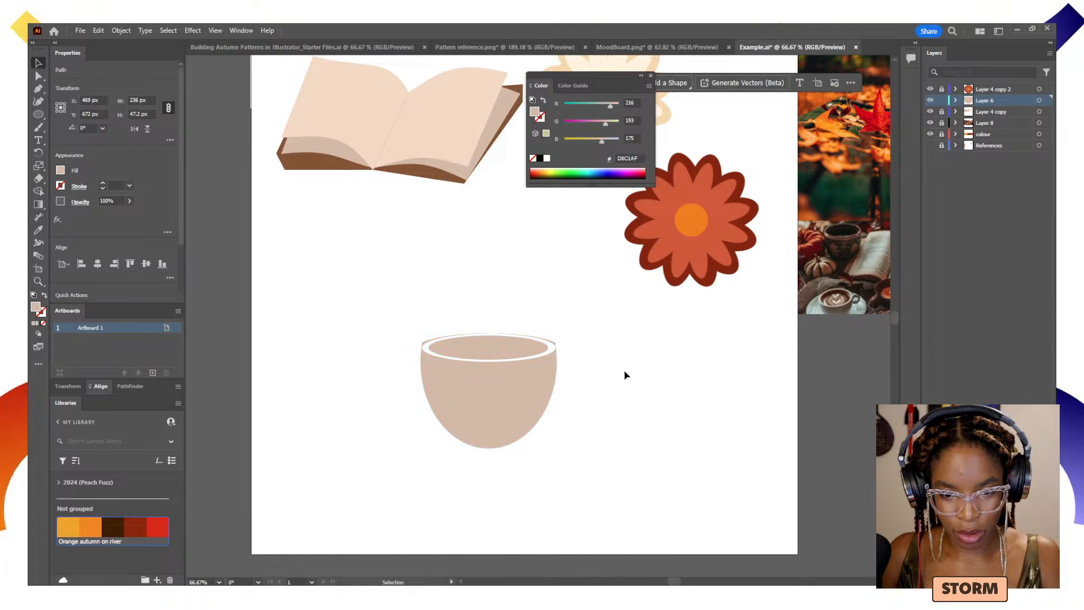
{"action": "left_click", "coordinate": [511, 356]}
{"action": "left_click", "coordinate": [346, 269]}
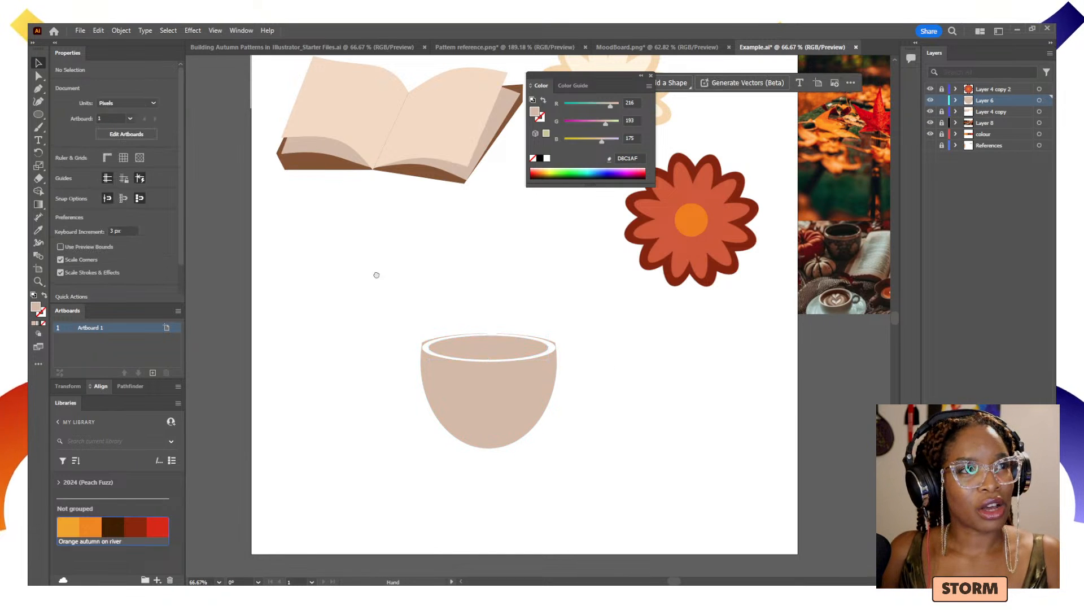
- Fill the small ellipse in the cup's opening with dark brown #401E01 from the Orange autumn on river theme and deselect it
{"action": "left_click_drag", "start_coordinate": [375, 273], "coordinate": [301, 296]}
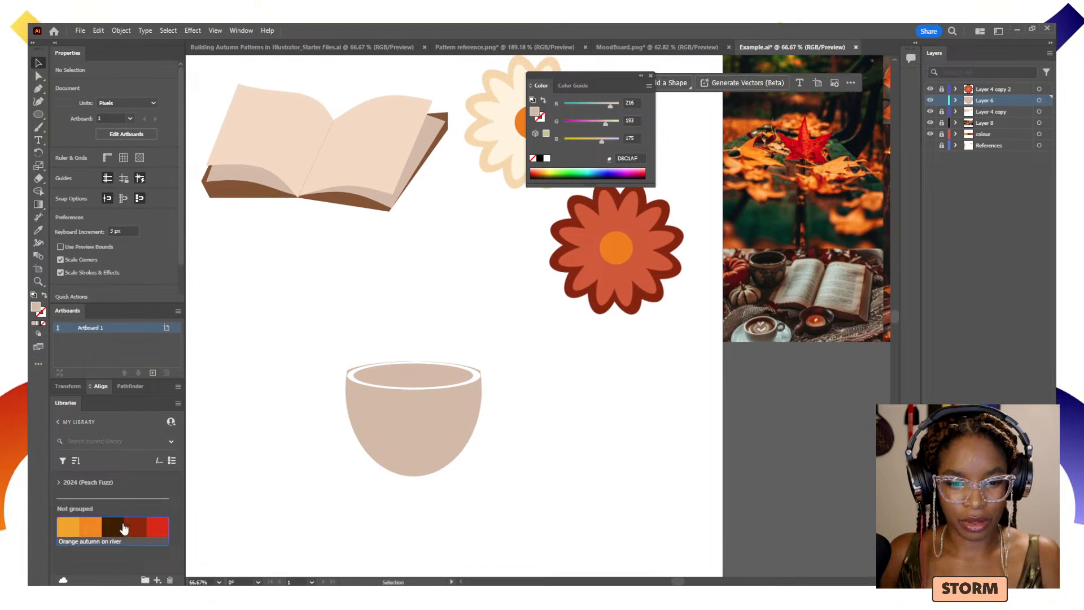
{"action": "left_click", "coordinate": [400, 385]}
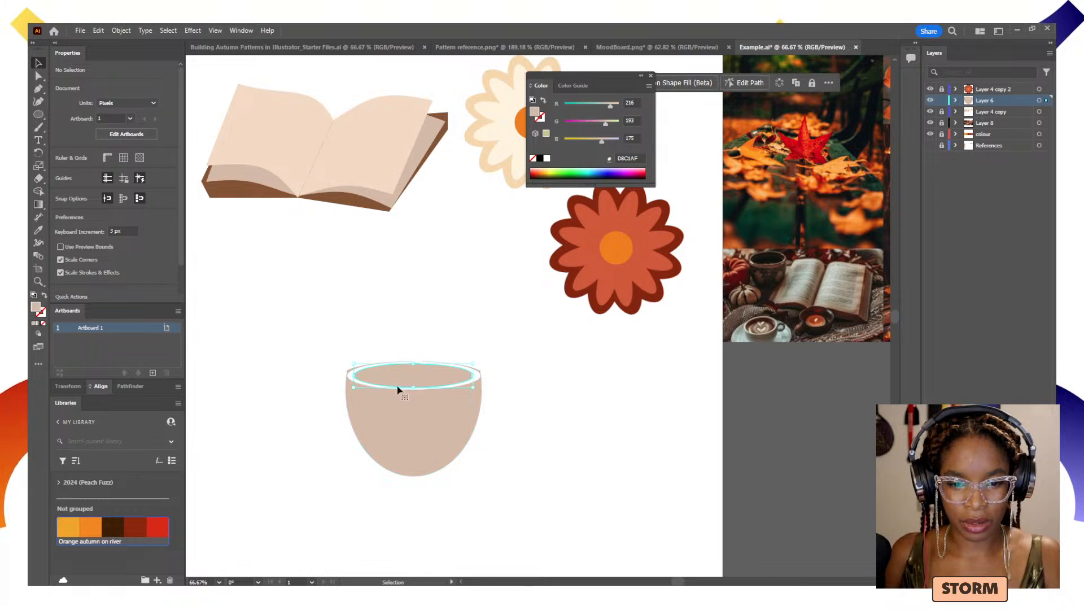
{"action": "left_click", "coordinate": [115, 533]}
{"action": "left_click", "coordinate": [448, 516]}
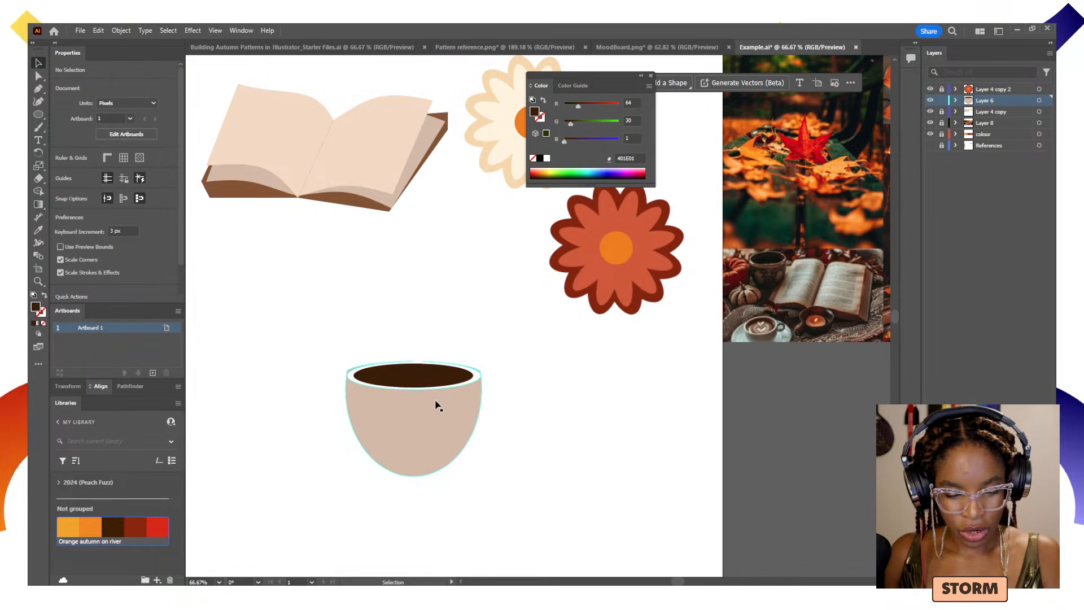
- Draw a circle of about 133 px against the cup's right side, with no fill and a stroke in the cup's beige
{"action": "key", "text": "l"}
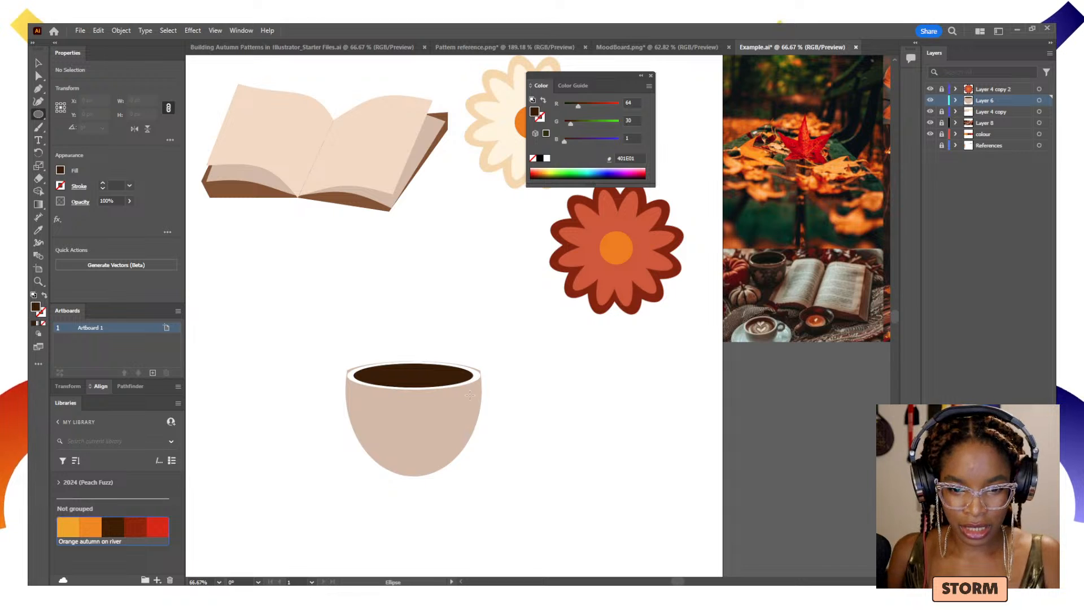
{"action": "mouse_move", "coordinate": [470, 395]}
{"action": "left_mouse_down"}
{"action": "mouse_move", "coordinate": [545, 452]}
{"action": "mouse_move", "coordinate": [537, 462]}
{"action": "left_mouse_up"}
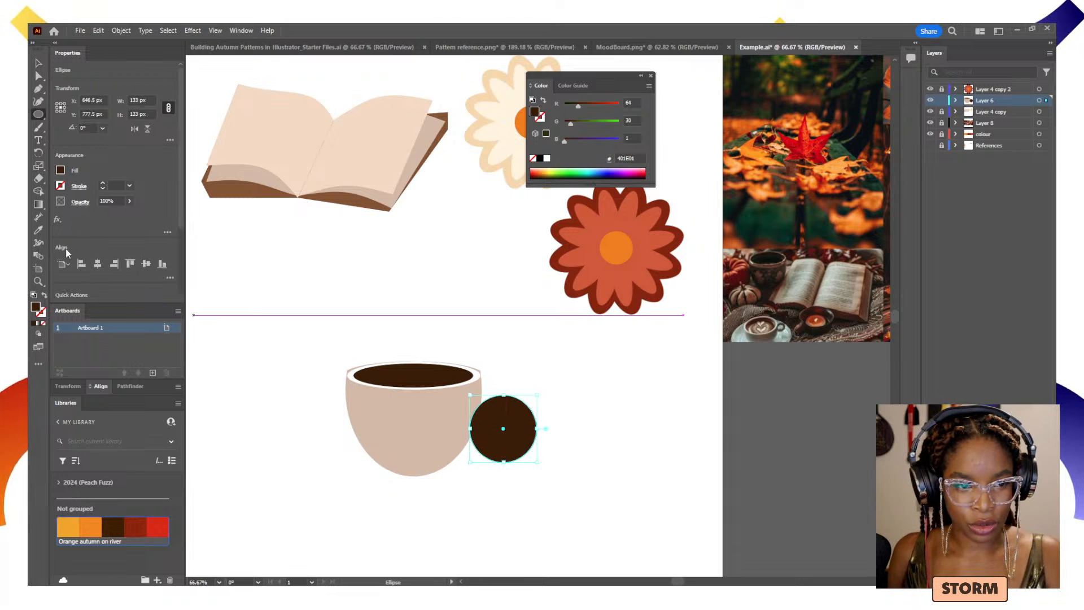
{"action": "left_click", "coordinate": [44, 295]}
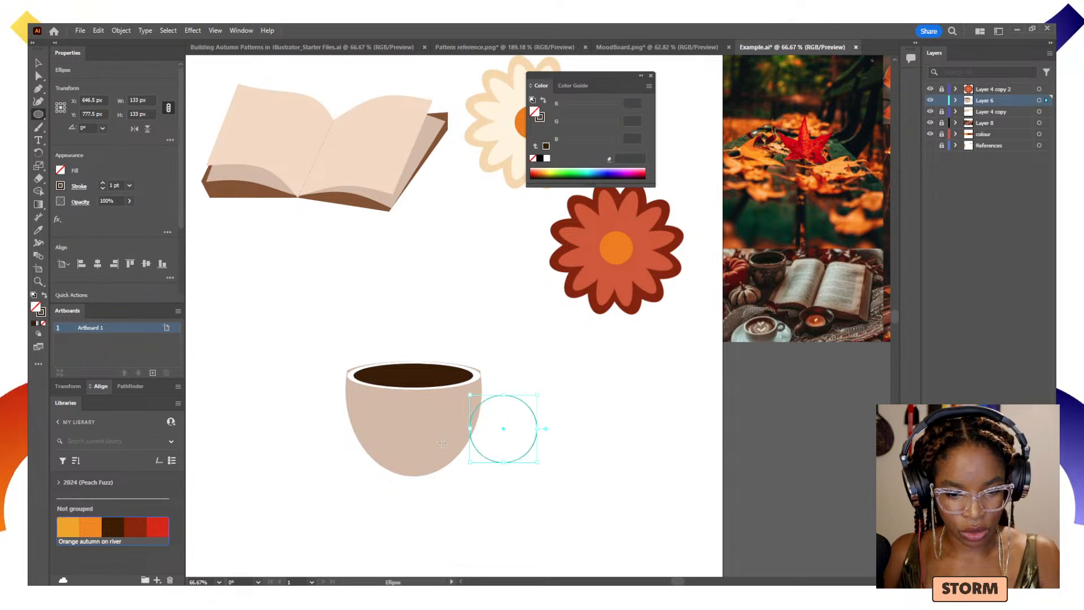
{"action": "key", "text": "i"}
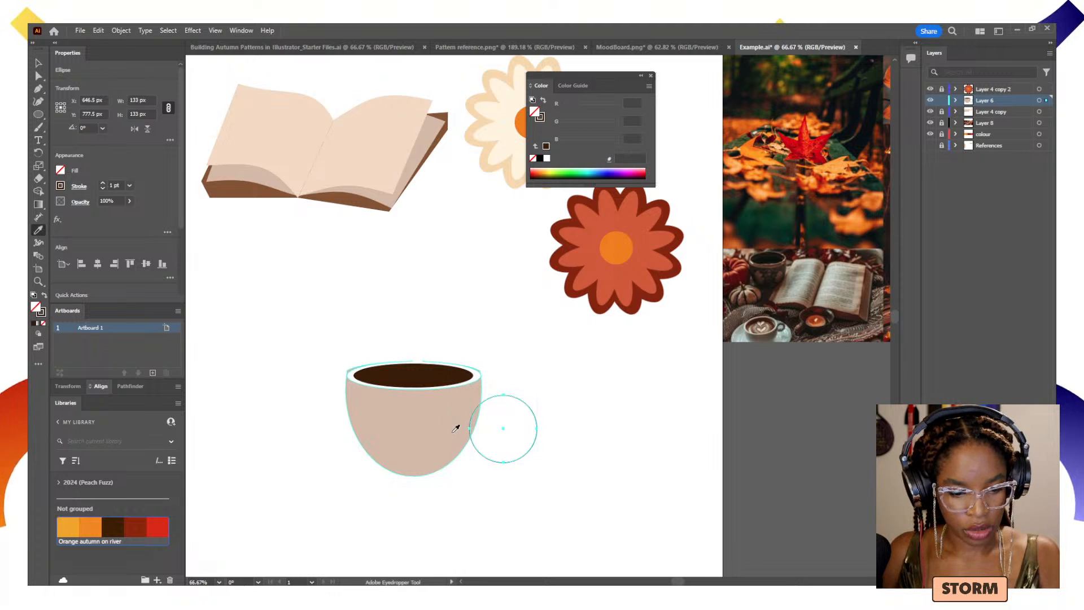
{"action": "left_click", "coordinate": [45, 314]}
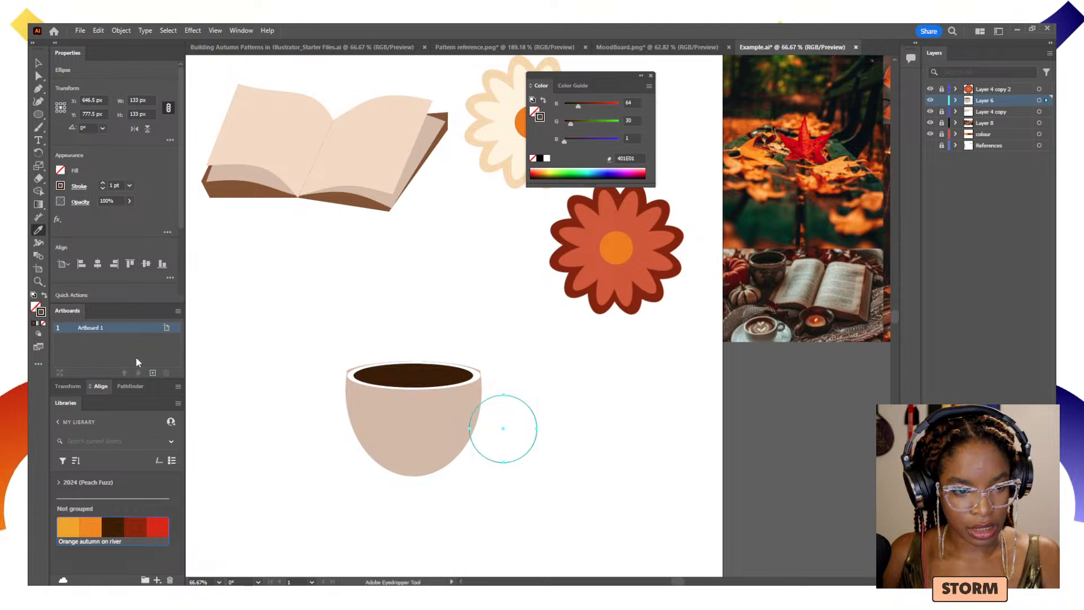
{"action": "left_click", "coordinate": [436, 438]}
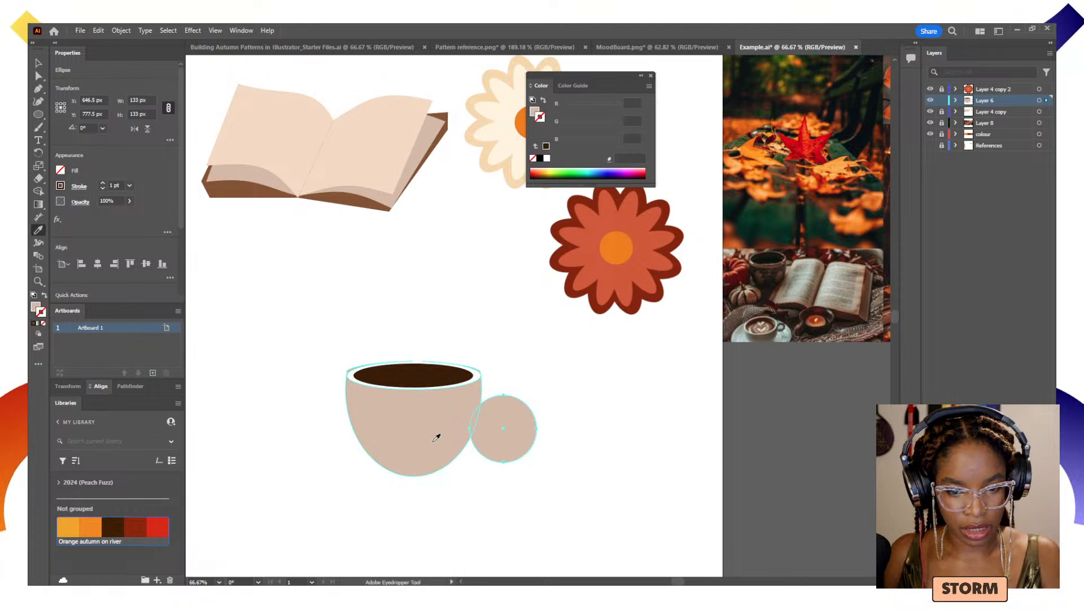
{"action": "left_click", "coordinate": [45, 297]}
- Thicken the handle circle's stroke, trying 20 pt and settling on 30 pt
{"action": "left_click_drag", "start_coordinate": [120, 185], "coordinate": [110, 185]}
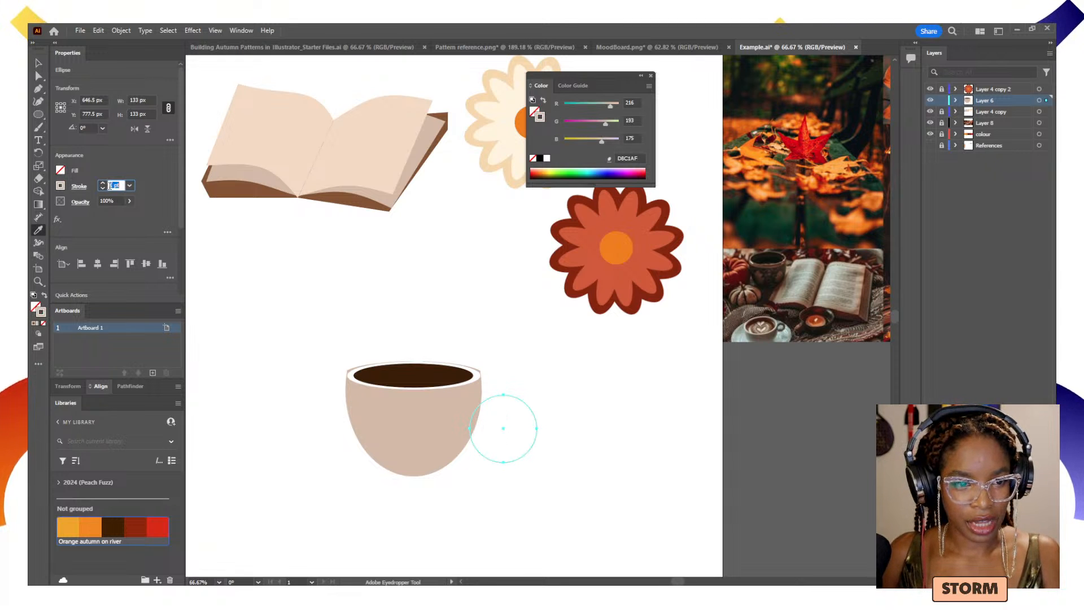
{"action": "type", "text": "20"}
{"action": "key", "text": "Return"}
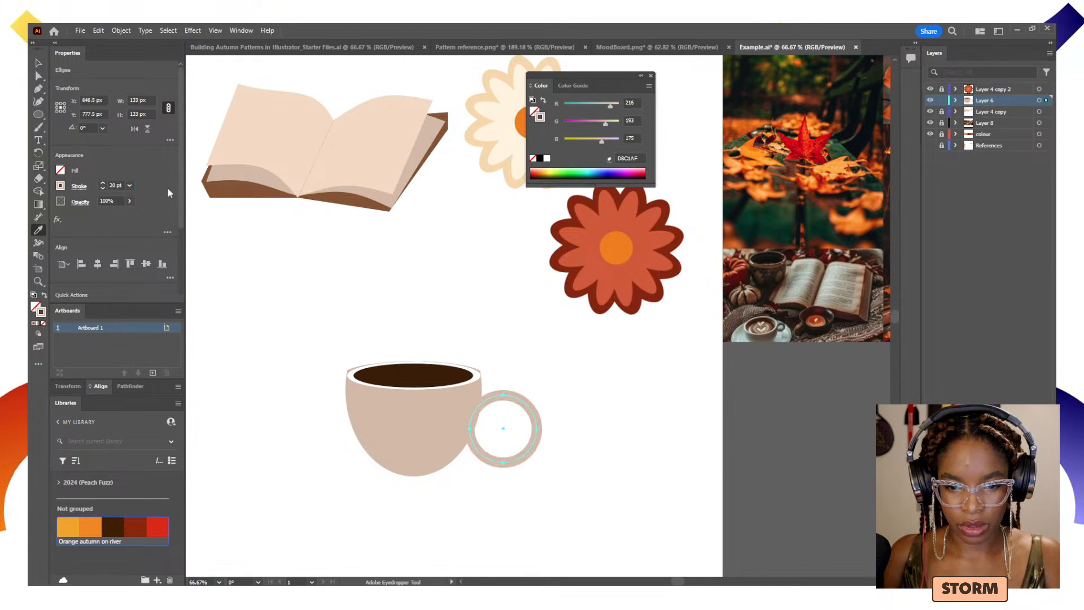
{"action": "left_click", "coordinate": [118, 186]}
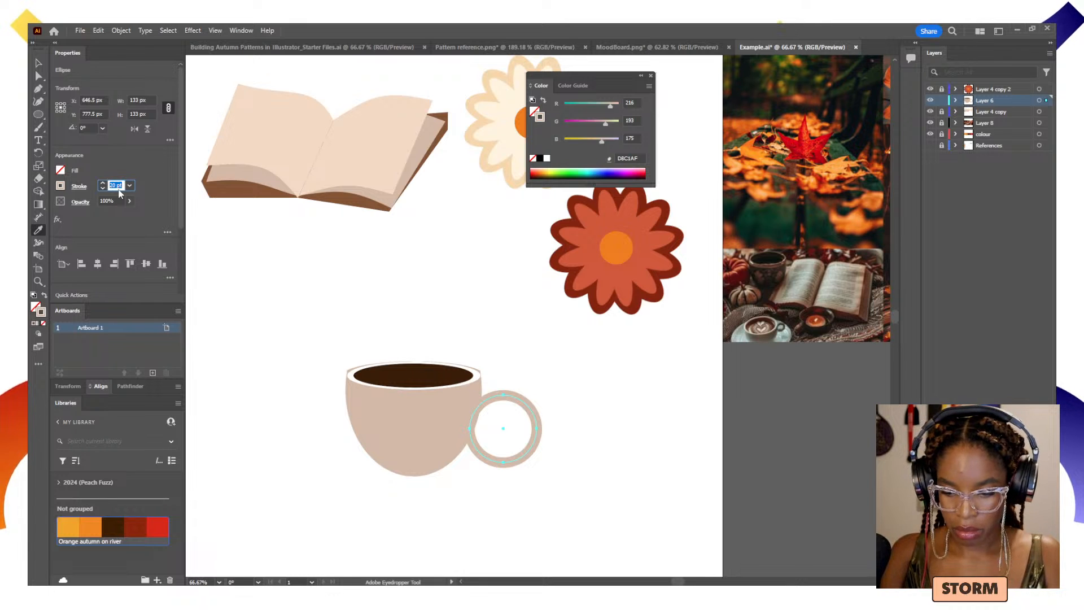
{"action": "type", "text": "30"}
{"action": "key", "text": "Return"}
- Squash the handle ring to 96 px high, and reduce and shift it so it tucks into the cup's right side
{"action": "key", "text": "v"}
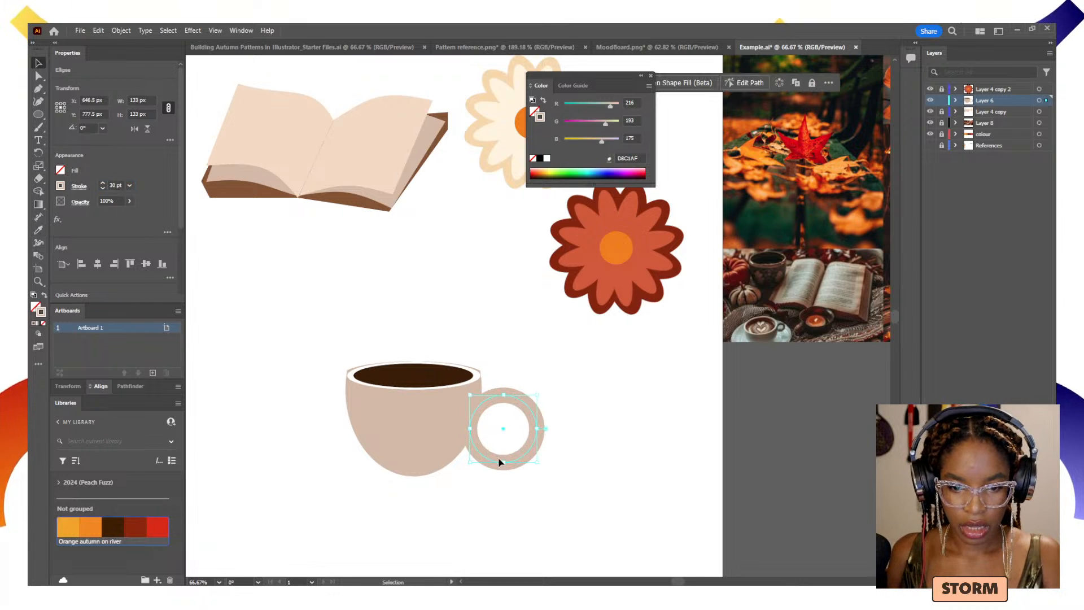
{"action": "left_click_drag", "start_coordinate": [504, 463], "coordinate": [505, 443]}
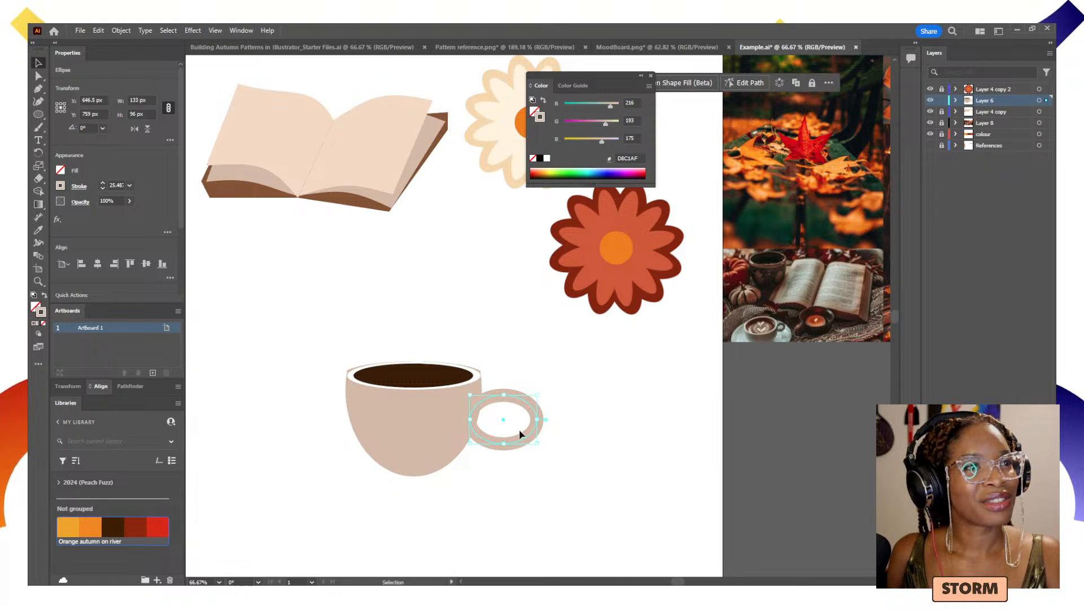
{"action": "left_click", "coordinate": [509, 417]}
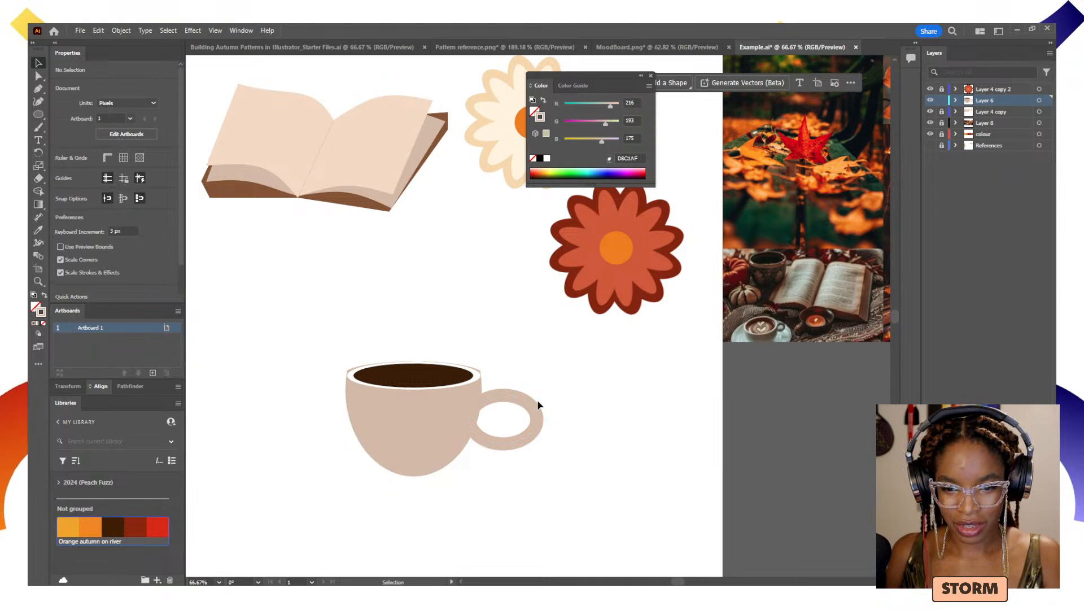
{"action": "double_click", "coordinate": [501, 412]}
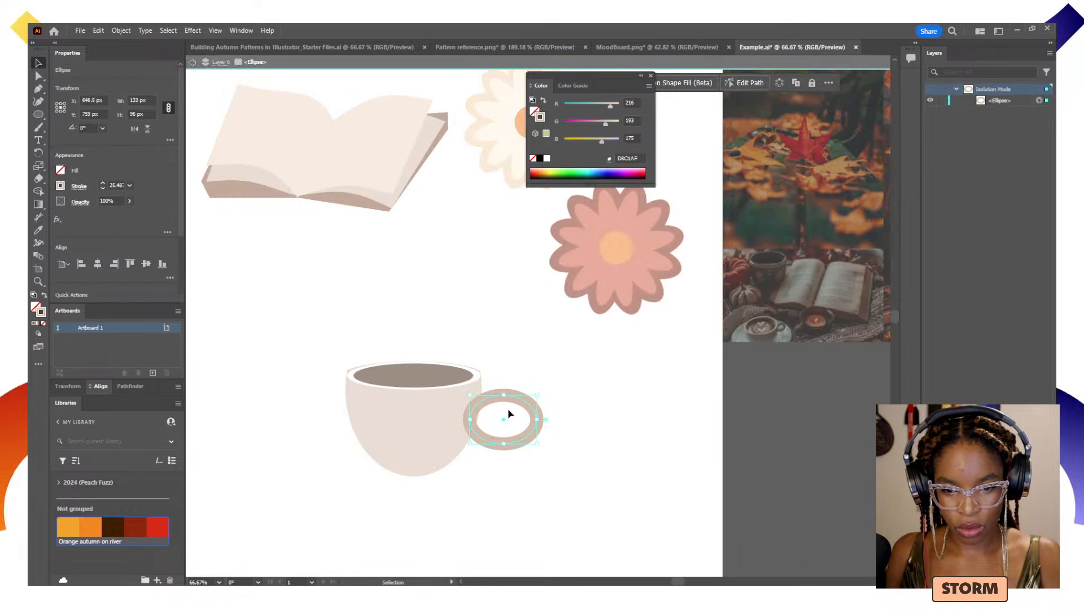
{"action": "key", "text": "Escape"}
{"action": "left_click_drag", "start_coordinate": [527, 402], "coordinate": [561, 407]}
{"action": "left_click", "coordinate": [489, 413]}
- Clean up the thin sliver along the cup's back rim by deleting and reworking anchor points on the cup's compound path
{"action": "left_click", "coordinate": [433, 408]}
{"action": "key", "text": "z"}
{"action": "left_click_drag", "start_coordinate": [450, 404], "coordinate": [535, 416]}
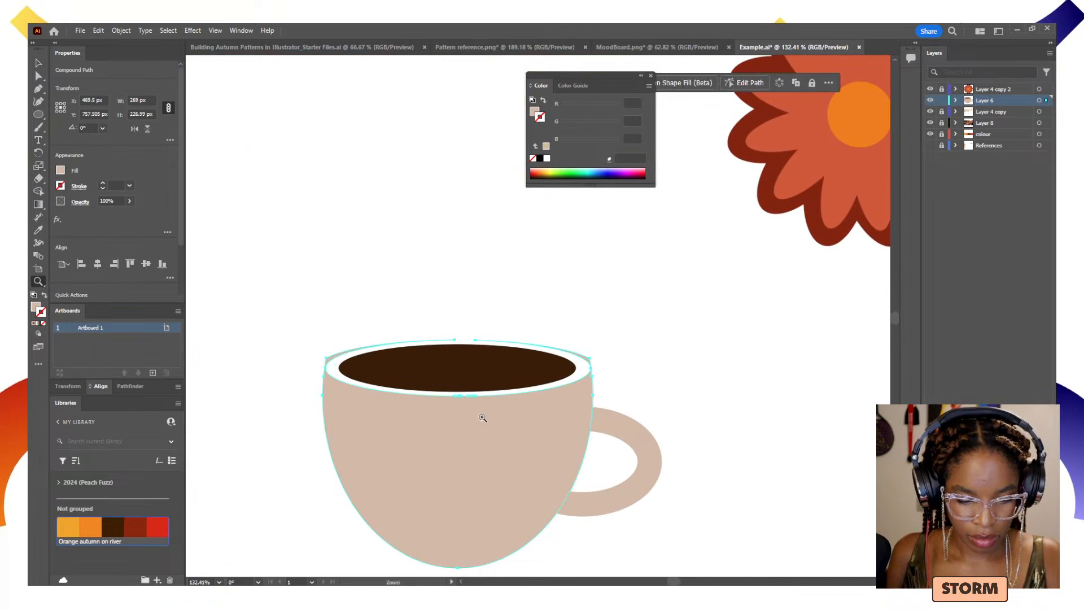
{"action": "key", "text": "a"}
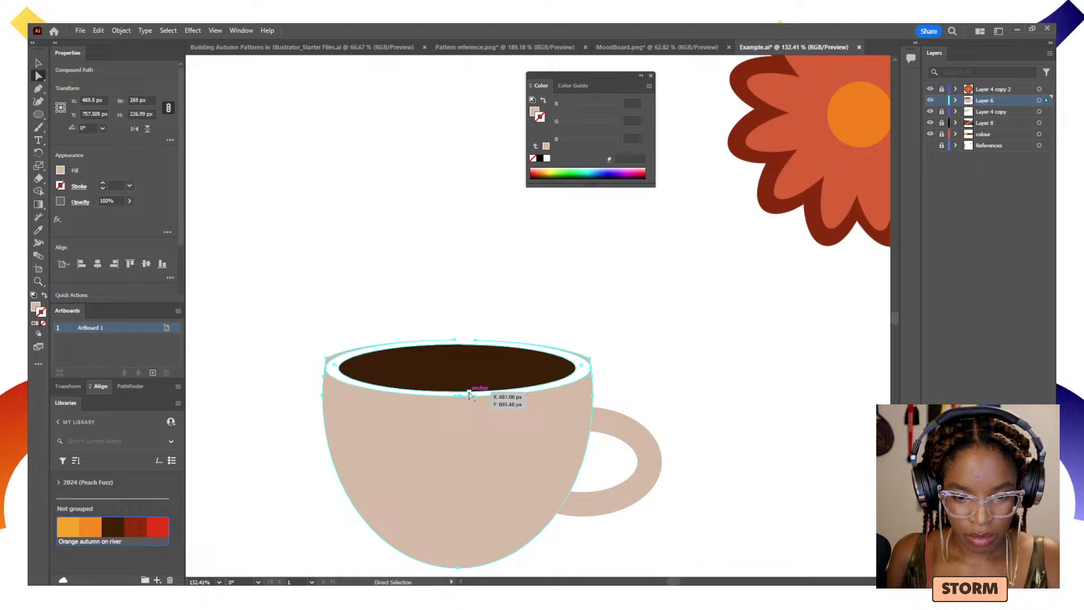
{"action": "left_click", "coordinate": [456, 342]}
{"action": "key", "text": "minus"}
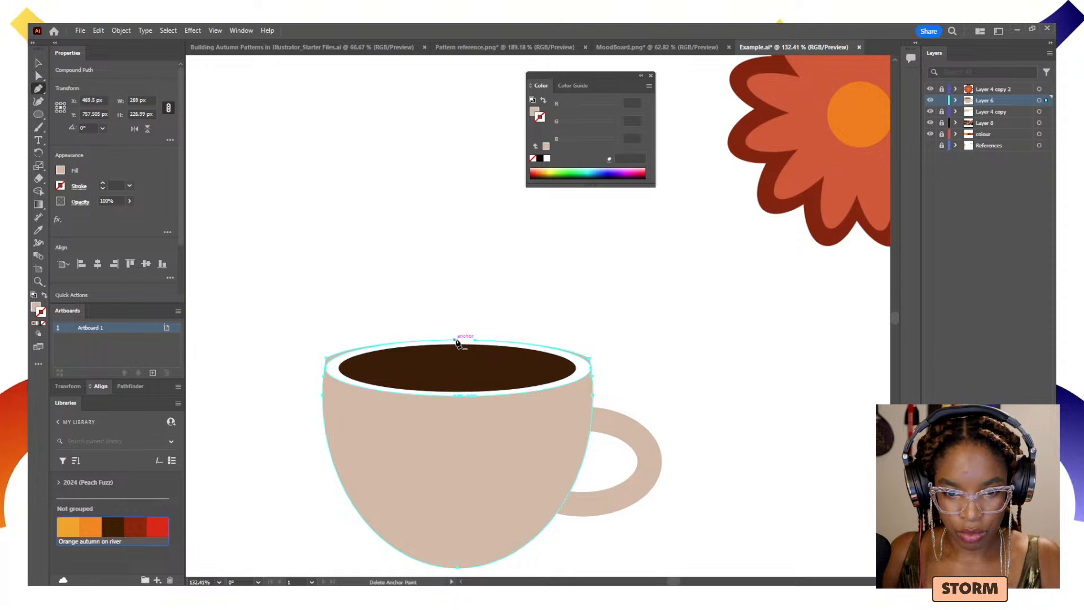
{"action": "left_click", "coordinate": [456, 343]}
{"action": "key", "text": "p"}
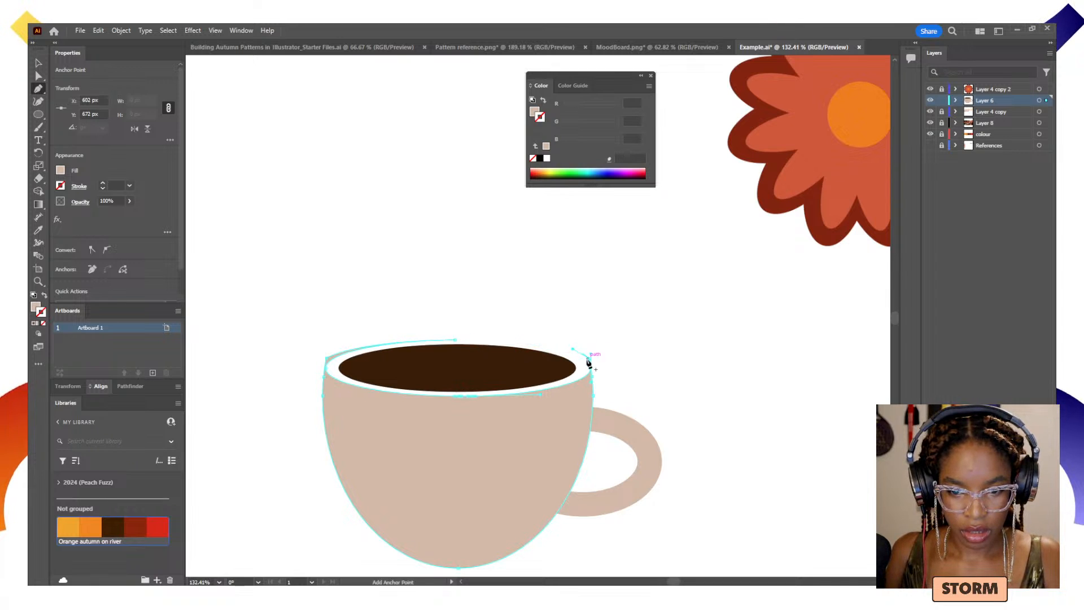
{"action": "left_click", "coordinate": [456, 342]}
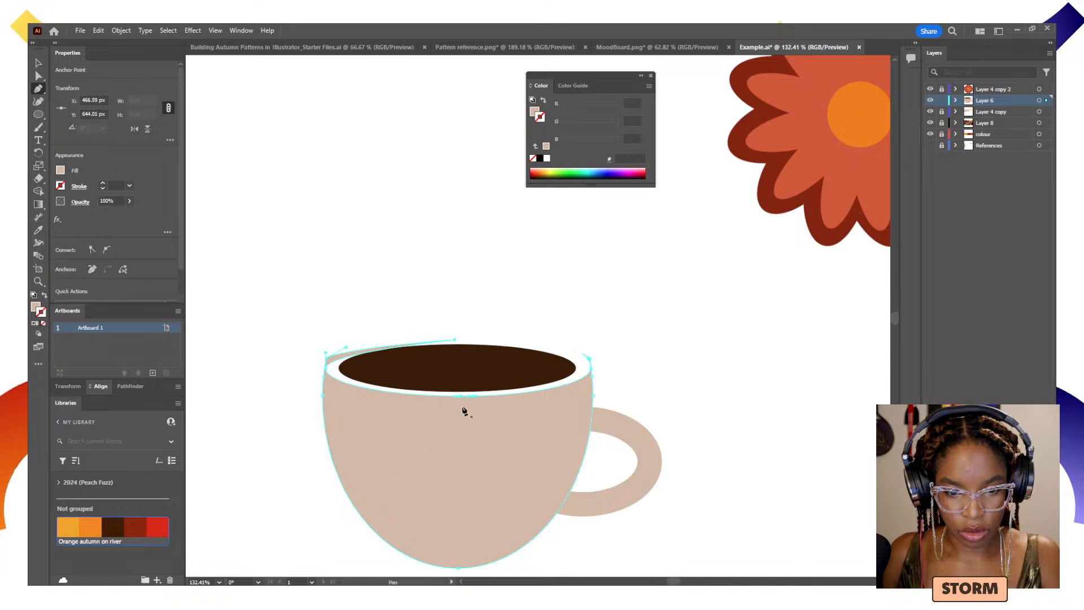
- Stretch the dark brown coffee ellipse to 264 × 57 px so it fills the cup's opening
{"action": "key", "text": "v"}
{"action": "left_click", "coordinate": [472, 382]}
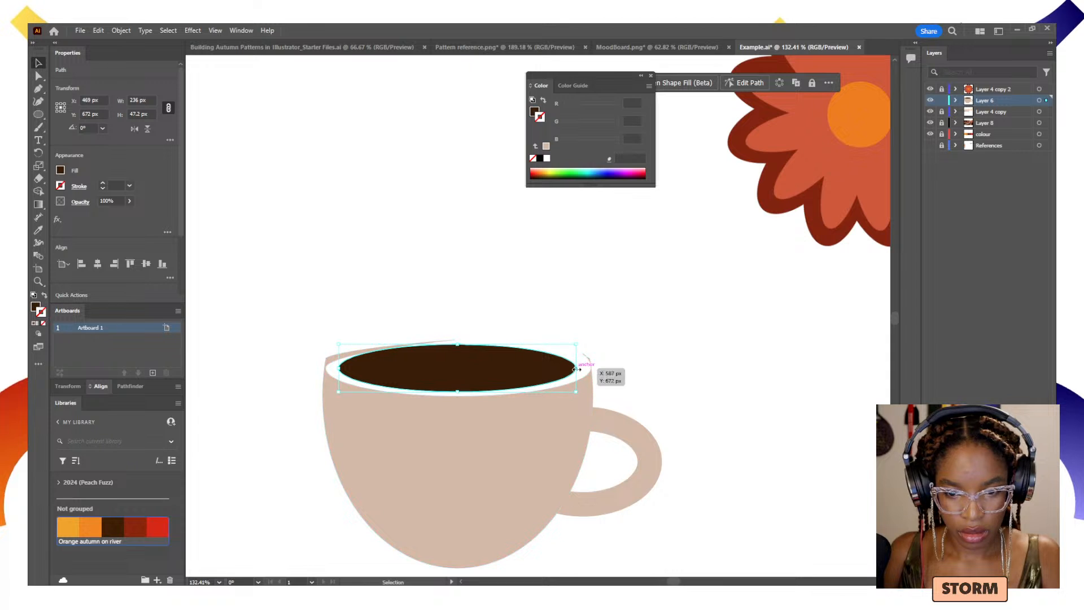
{"action": "left_click_drag", "start_coordinate": [578, 369], "coordinate": [590, 370]}
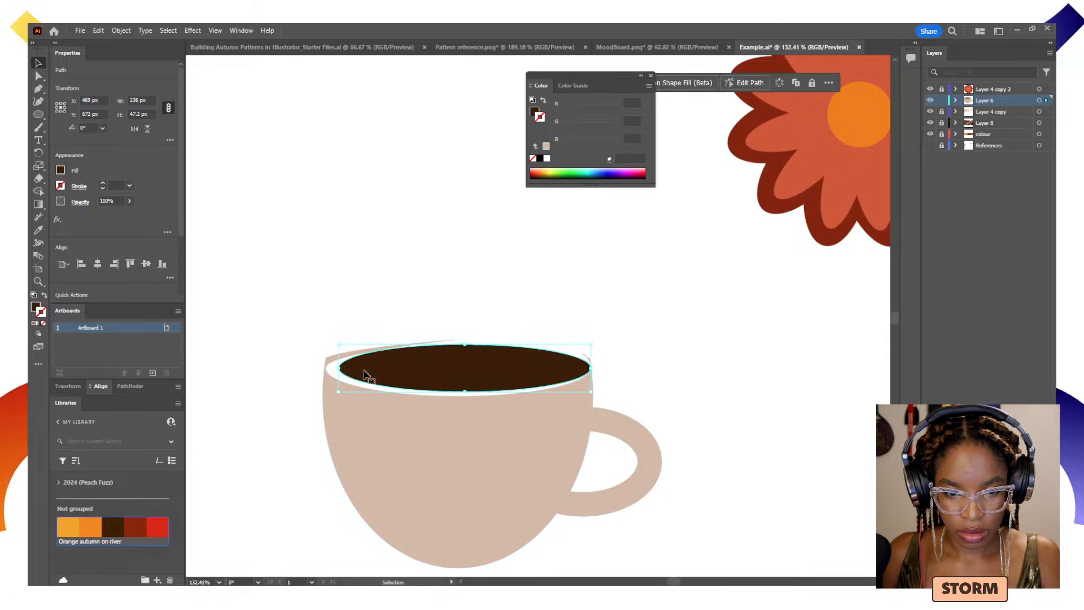
{"action": "left_click_drag", "start_coordinate": [339, 369], "coordinate": [326, 368]}
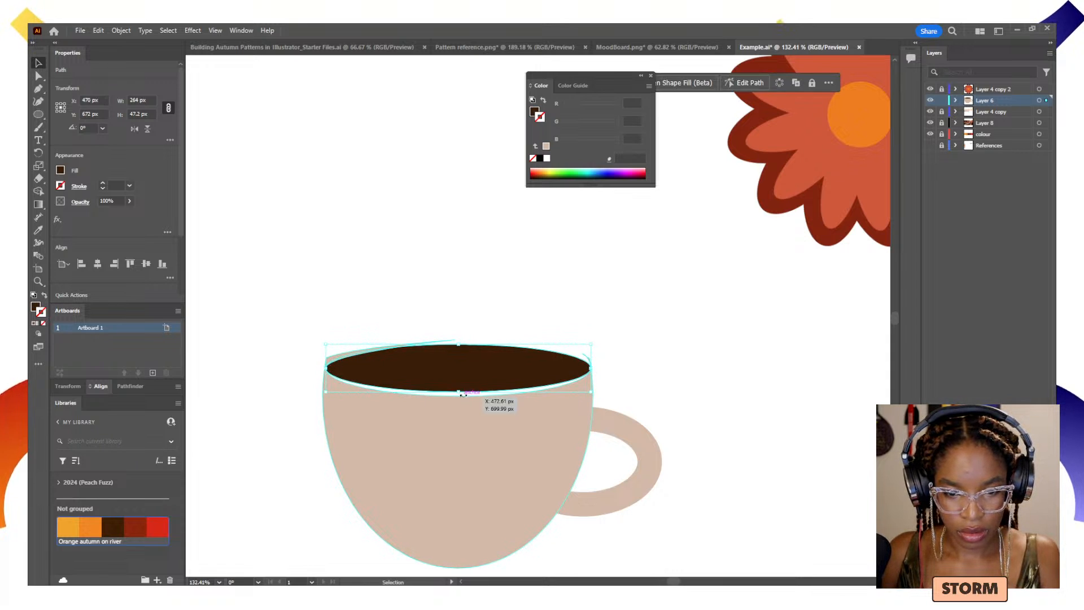
{"action": "left_click_drag", "start_coordinate": [462, 394], "coordinate": [459, 402]}
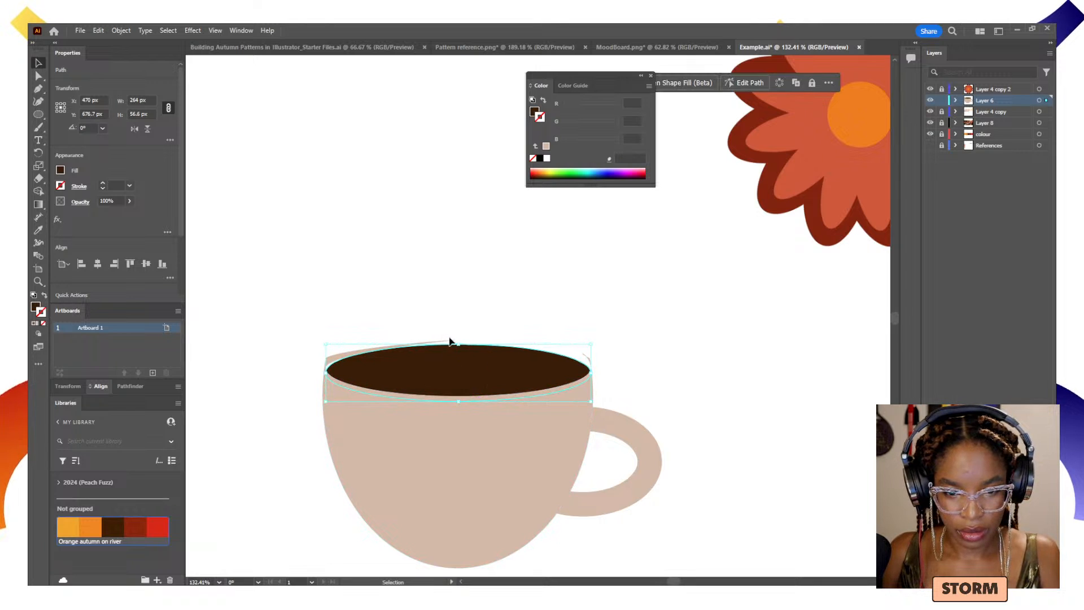
{"action": "left_click_drag", "start_coordinate": [458, 344], "coordinate": [458, 344]}
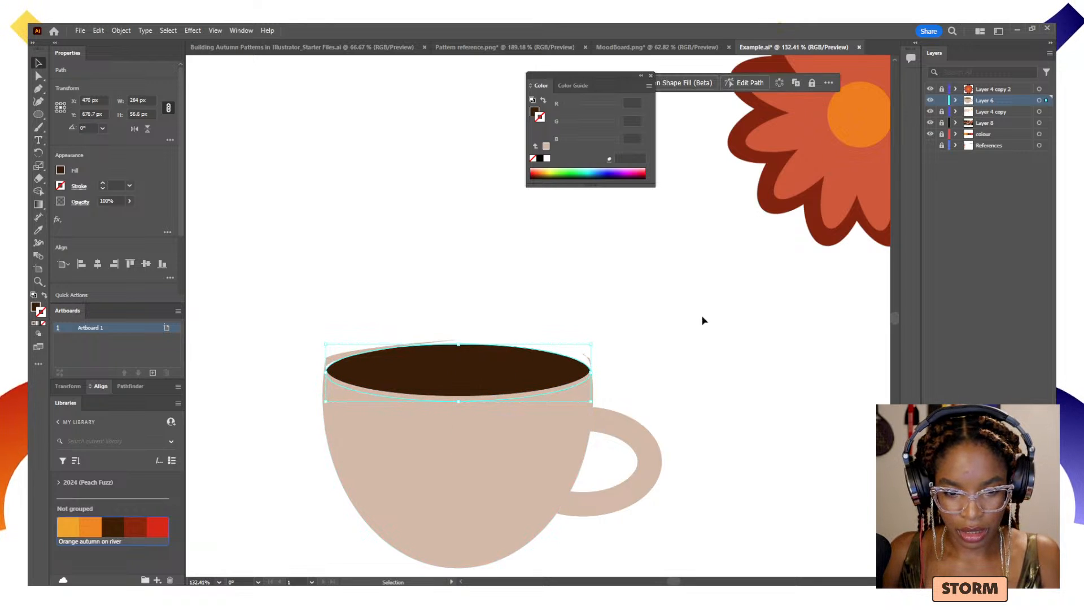
- Paste a copy of the coffee ellipse directly behind it and extend the copy upward to 72 px high
{"action": "left_click", "coordinate": [956, 100]}
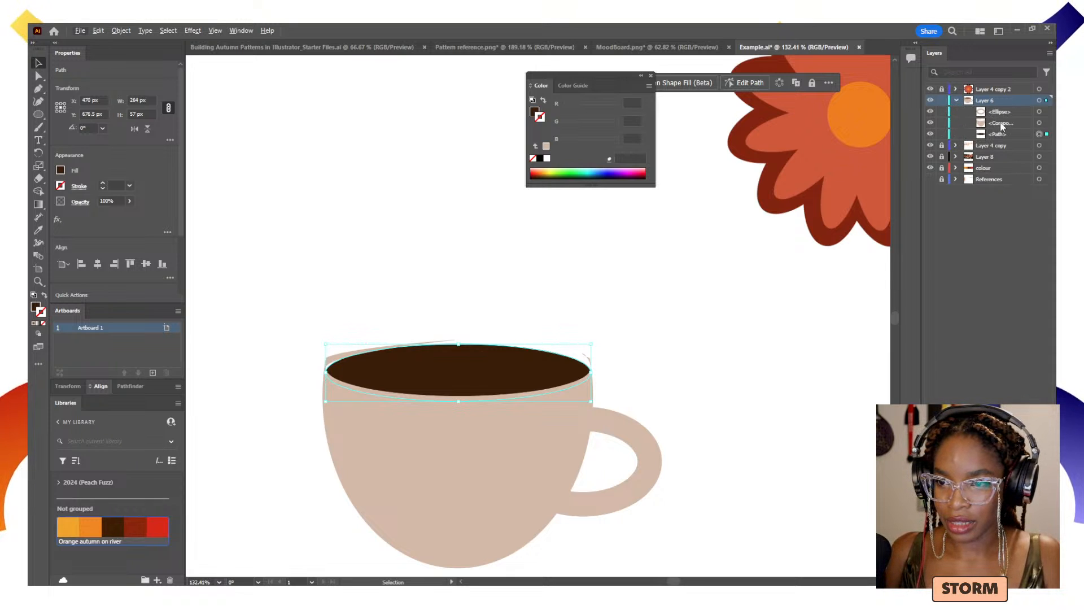
{"action": "key", "text": "ctrl+c"}
{"action": "key", "text": "ctrl+b"}
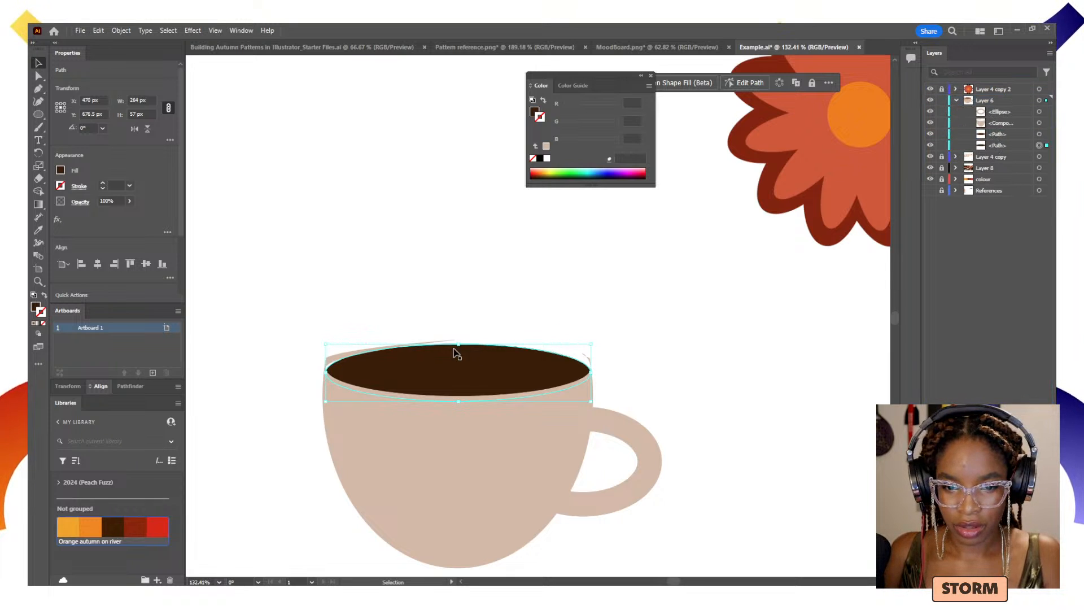
{"action": "left_click_drag", "start_coordinate": [459, 345], "coordinate": [459, 329]}
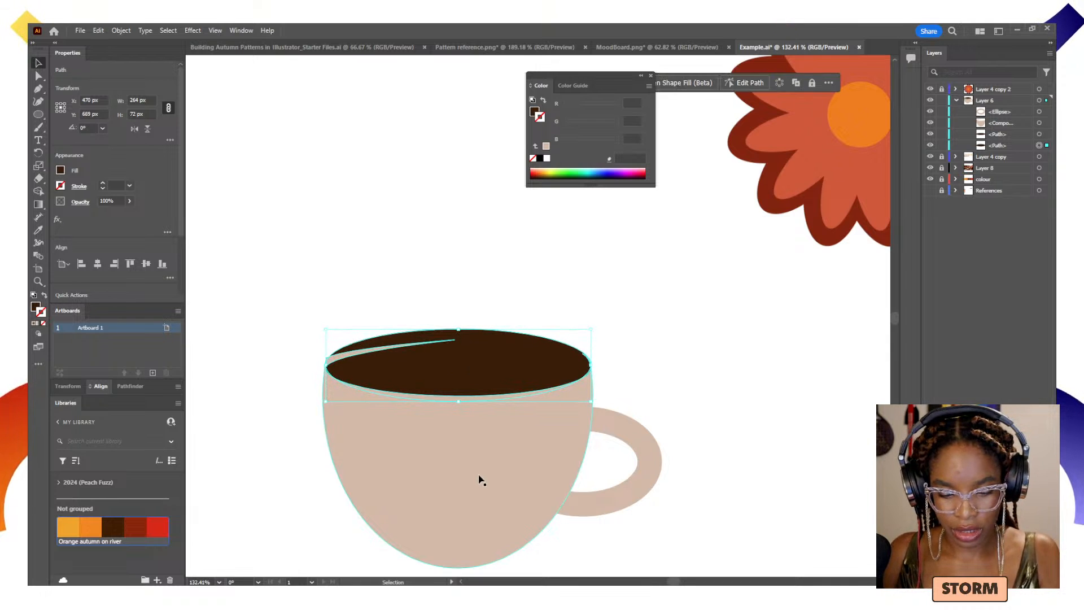
- Fill the taller ellipse behind the coffee with the cup's beige and deselect it
{"action": "key", "text": "i"}
{"action": "left_click", "coordinate": [482, 461]}
{"action": "key", "text": "v"}
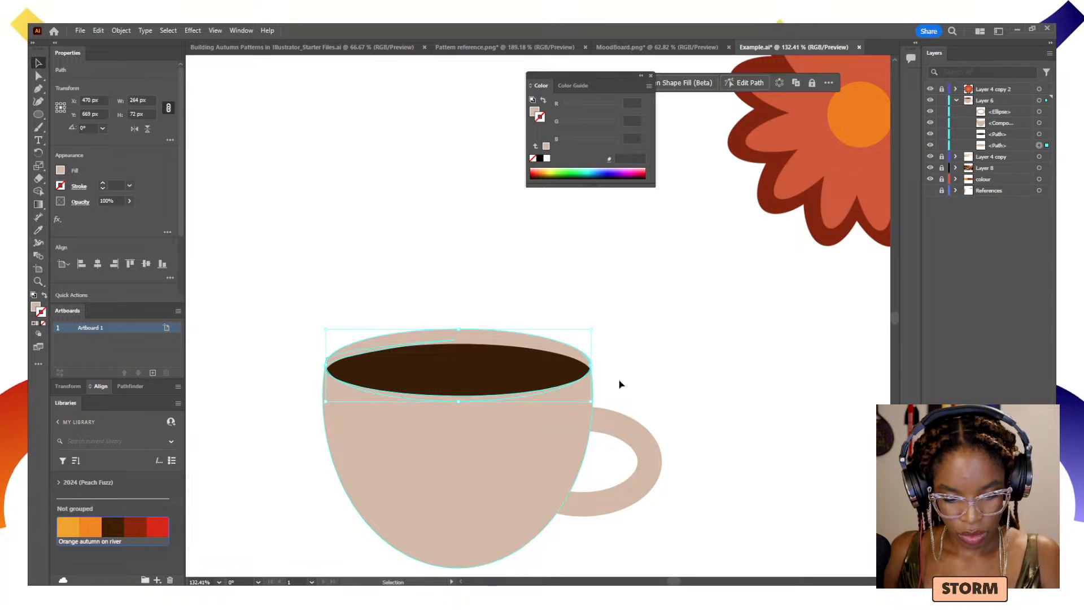
{"action": "left_click", "coordinate": [622, 377]}
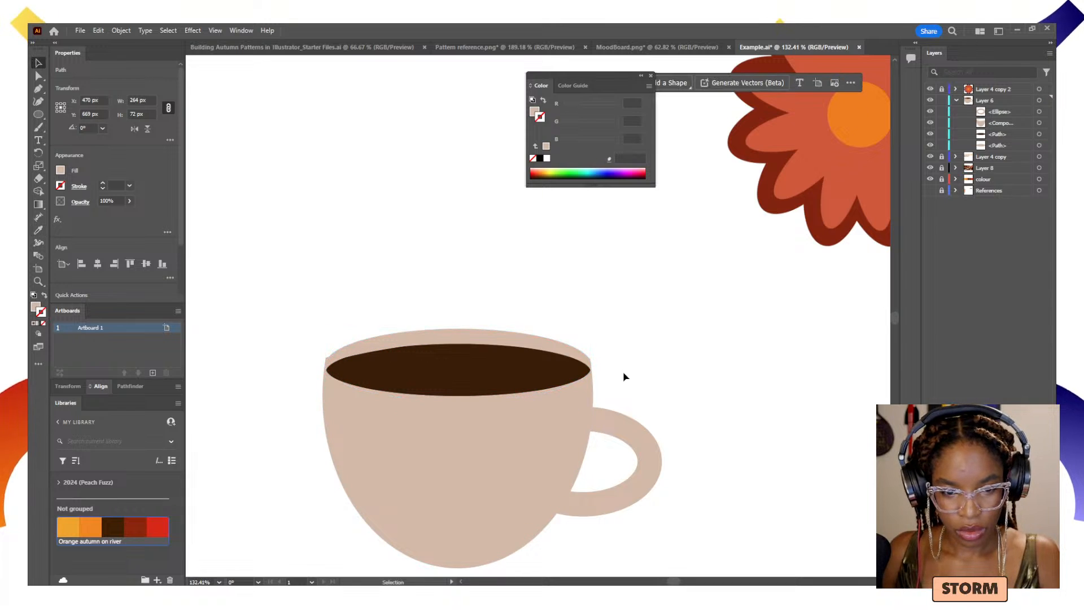
- Lower the anchor point at the cup's upper-left rim corner to meet the coffee ellipse's edge, then deselect the path
{"action": "key", "text": "a"}
{"action": "left_click", "coordinate": [330, 365]}
{"action": "left_click_drag", "start_coordinate": [327, 361], "coordinate": [327, 368]}
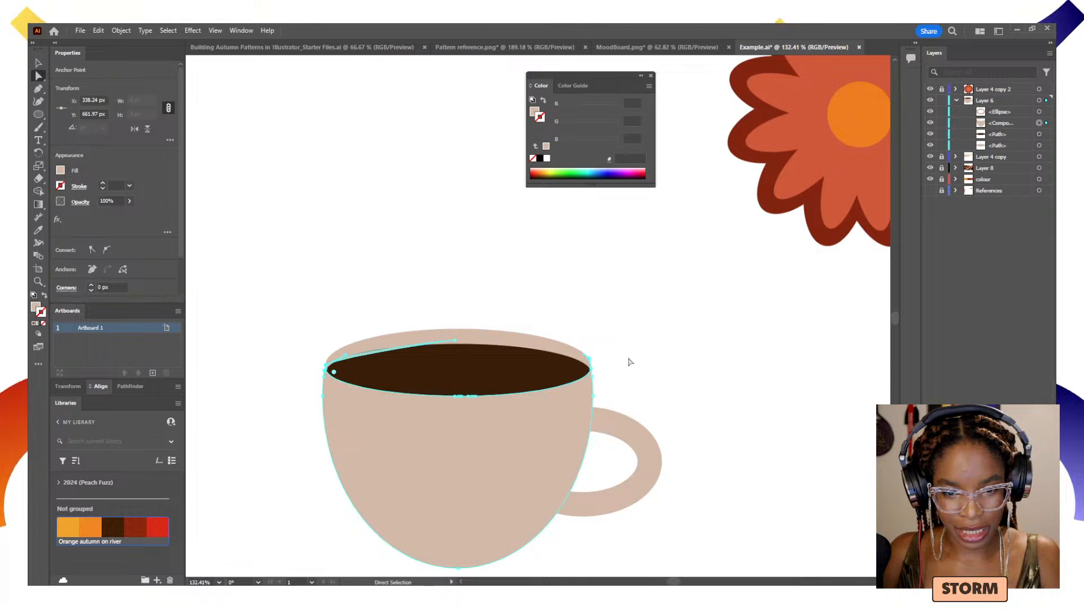
{"action": "left_click", "coordinate": [633, 364]}
- Delete the extra anchor point at the top centre of the cup body's path with the Pen tool
{"action": "key", "text": "z"}
{"action": "left_click_drag", "start_coordinate": [675, 365], "coordinate": [703, 366]}
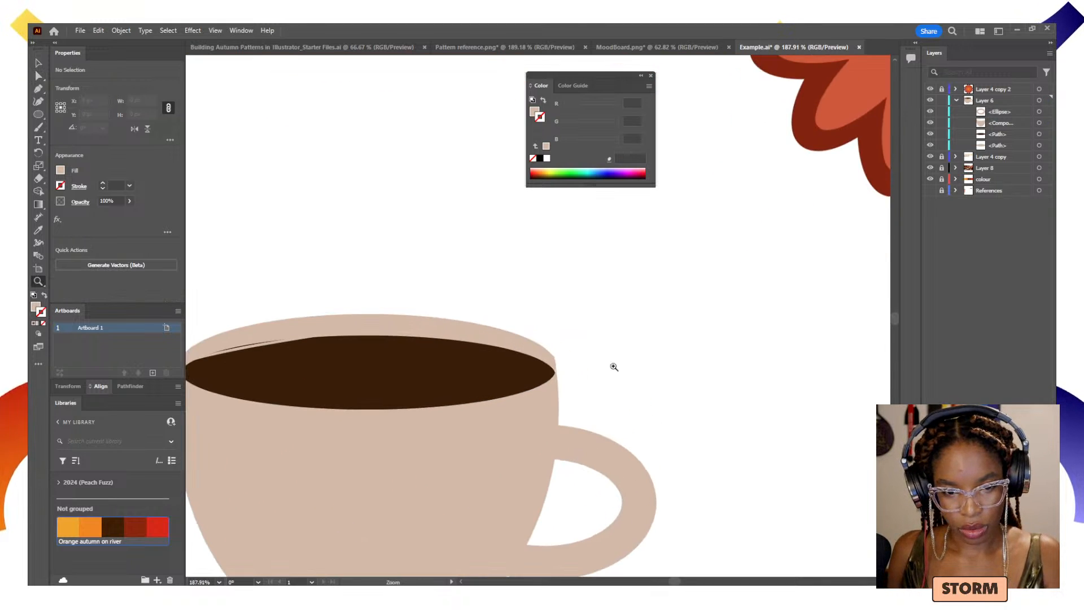
{"action": "left_click_drag", "start_coordinate": [615, 367], "coordinate": [764, 373]}
{"action": "key", "text": "v"}
{"action": "left_click", "coordinate": [397, 356]}
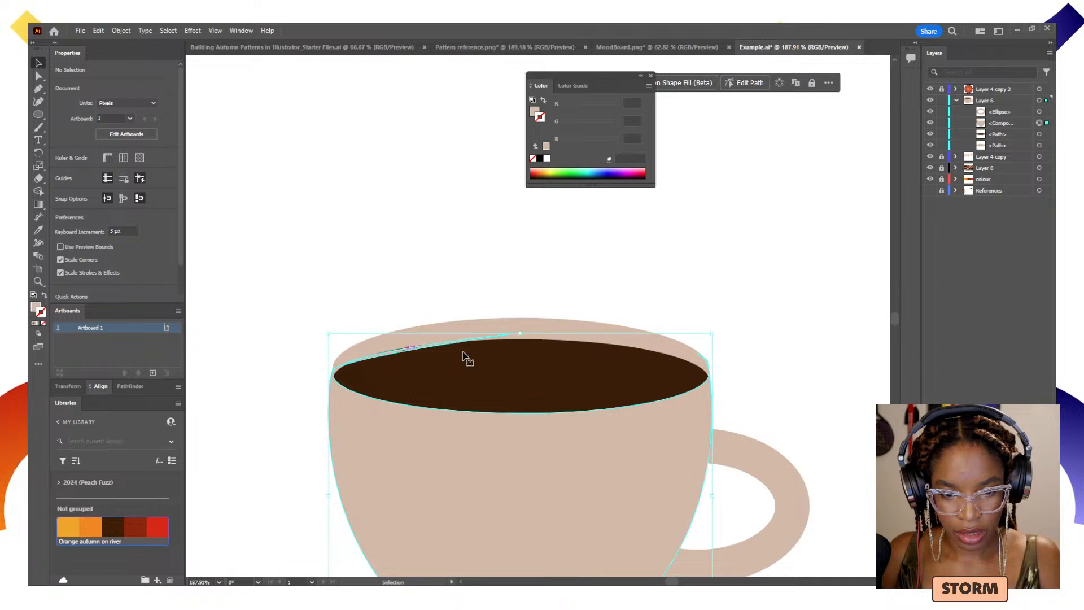
{"action": "key", "text": "p"}
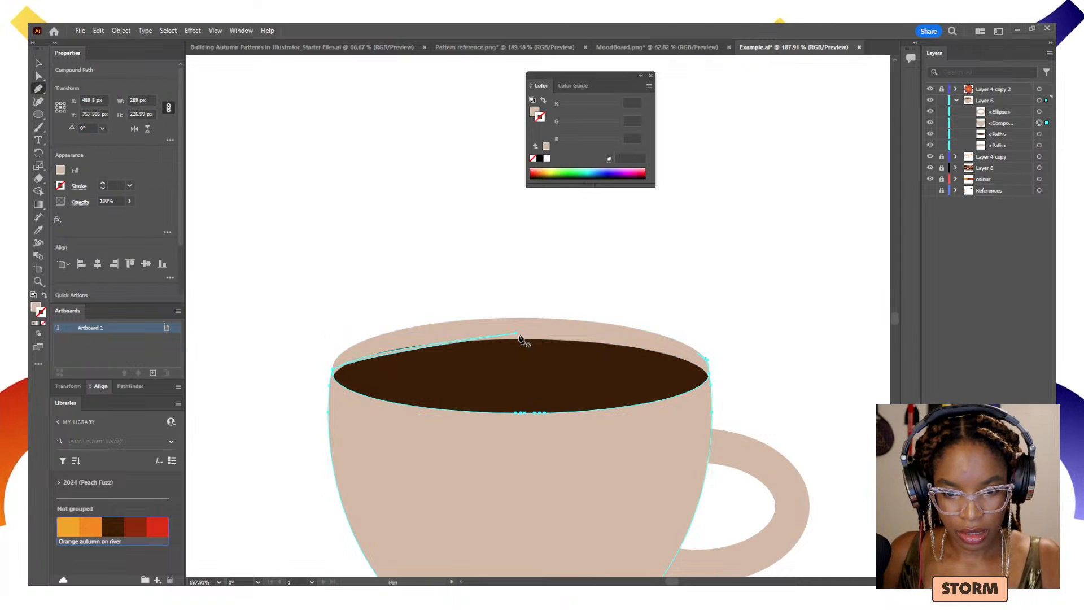
{"action": "left_click", "coordinate": [518, 334]}
- Scale the dark brown coffee ellipse down to about 234 × 50.5 px within the cup's rim and deselect it
{"action": "key", "text": "z"}
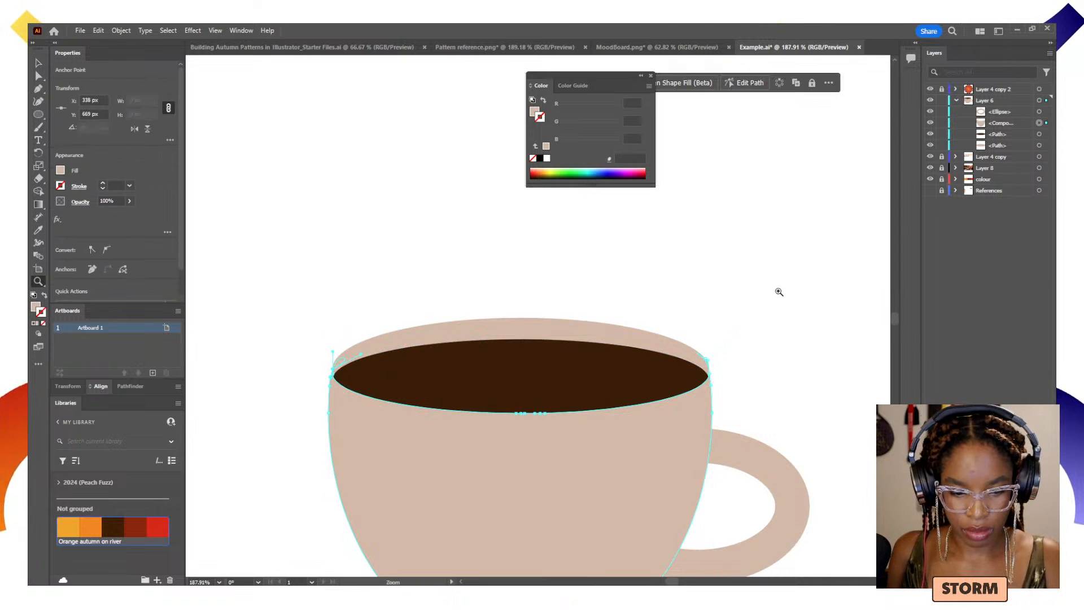
{"action": "left_click_drag", "start_coordinate": [778, 291], "coordinate": [593, 290]}
{"action": "left_click_drag", "start_coordinate": [733, 288], "coordinate": [573, 317]}
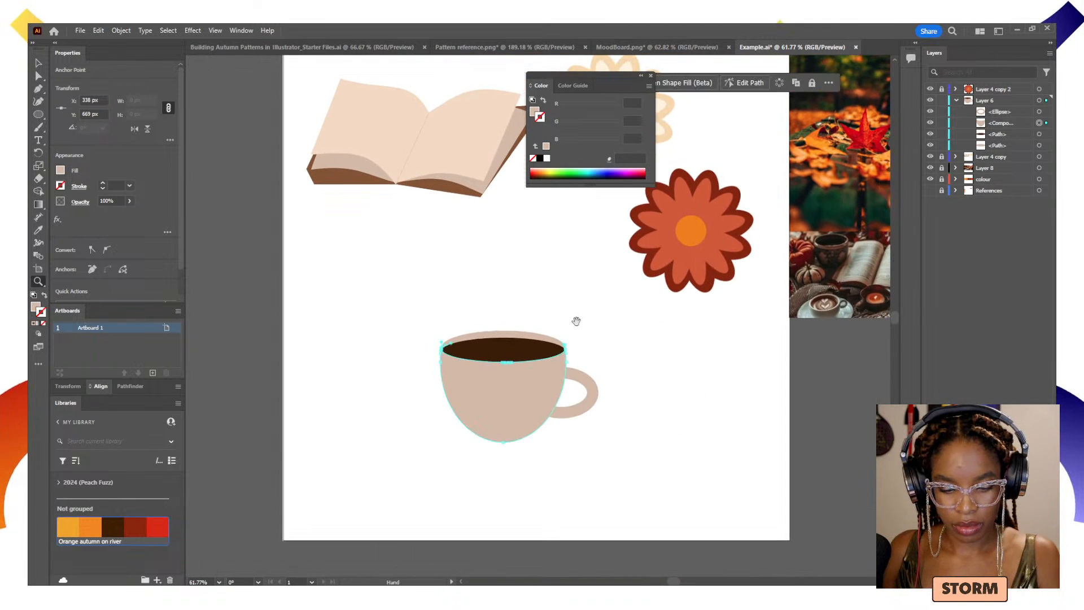
{"action": "key", "text": "v"}
{"action": "left_click", "coordinate": [688, 356]}
{"action": "left_click", "coordinate": [556, 353]}
{"action": "left_click_drag", "start_coordinate": [556, 353], "coordinate": [522, 404]}
{"action": "left_click", "coordinate": [624, 340]}
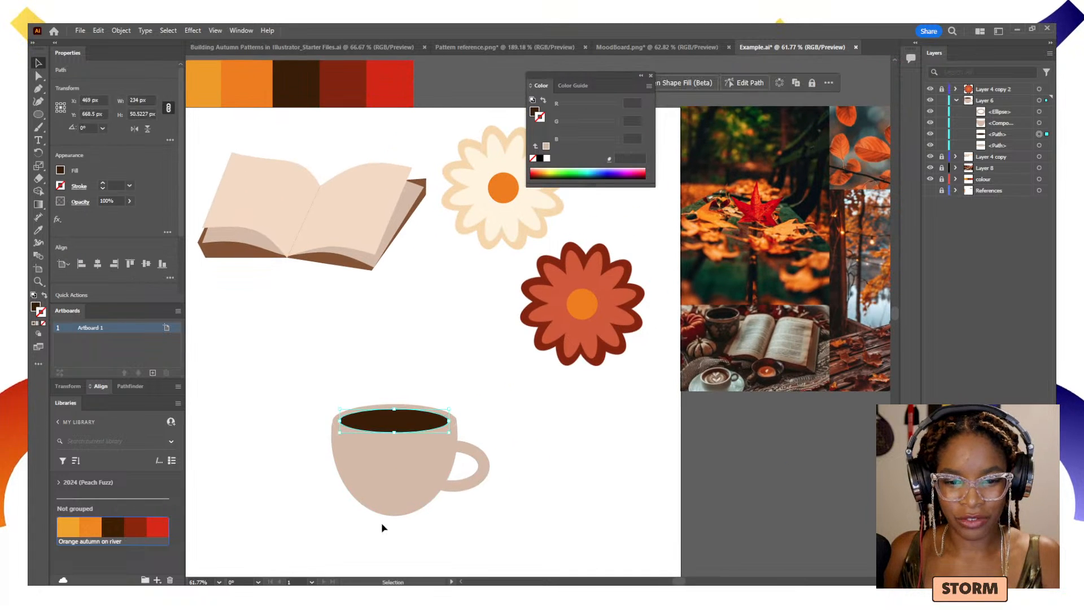
{"action": "left_click_drag", "start_coordinate": [467, 284], "coordinate": [489, 202]}
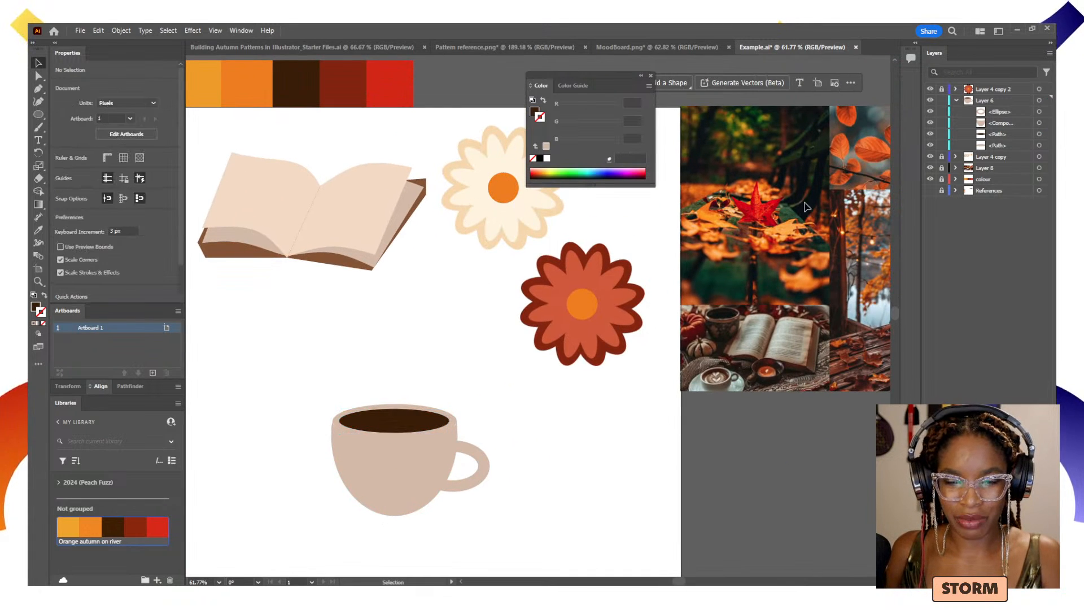
- Select the whole coffee cup and move it beneath the open book near the artboard's left edge
{"action": "key", "text": "z"}
{"action": "left_click_drag", "start_coordinate": [472, 396], "coordinate": [452, 416]}
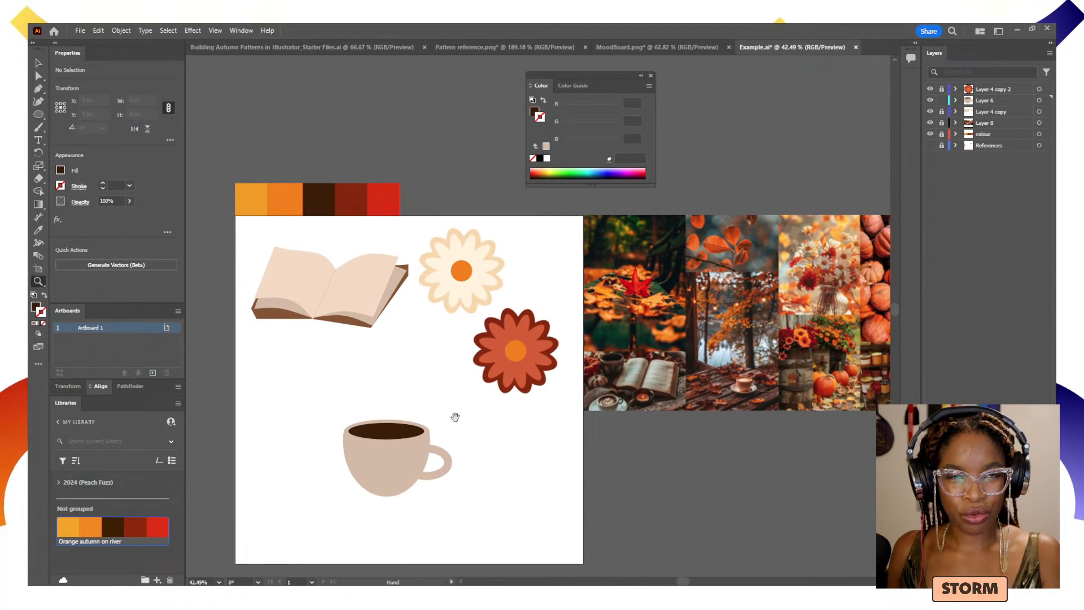
{"action": "key", "text": "v"}
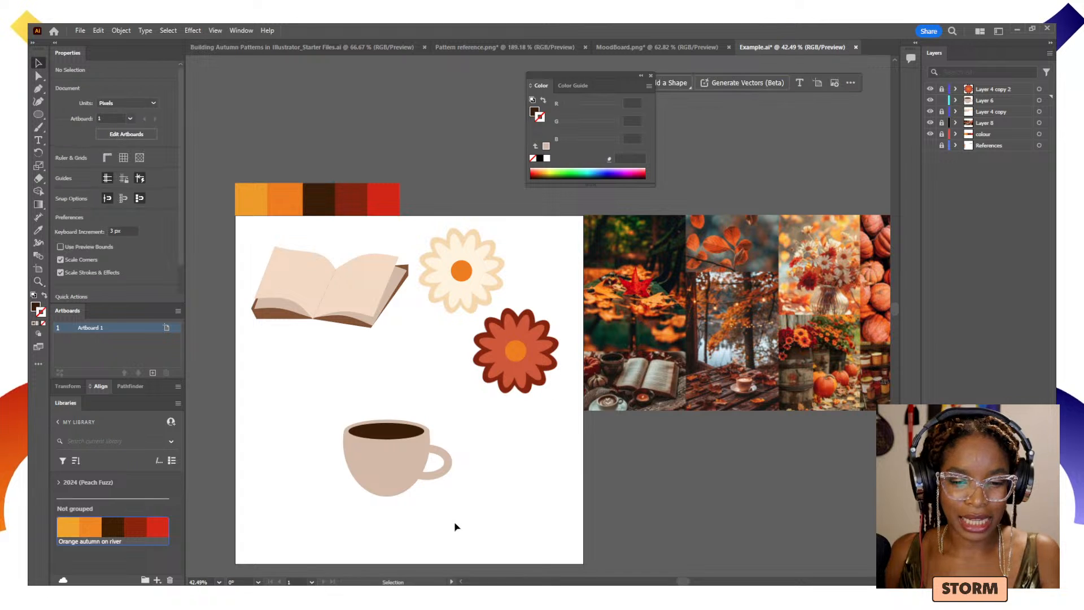
{"action": "left_click_drag", "start_coordinate": [456, 523], "coordinate": [339, 421]}
{"action": "left_click_drag", "start_coordinate": [394, 468], "coordinate": [320, 415]}
{"action": "left_click_drag", "start_coordinate": [470, 391], "coordinate": [446, 354]}
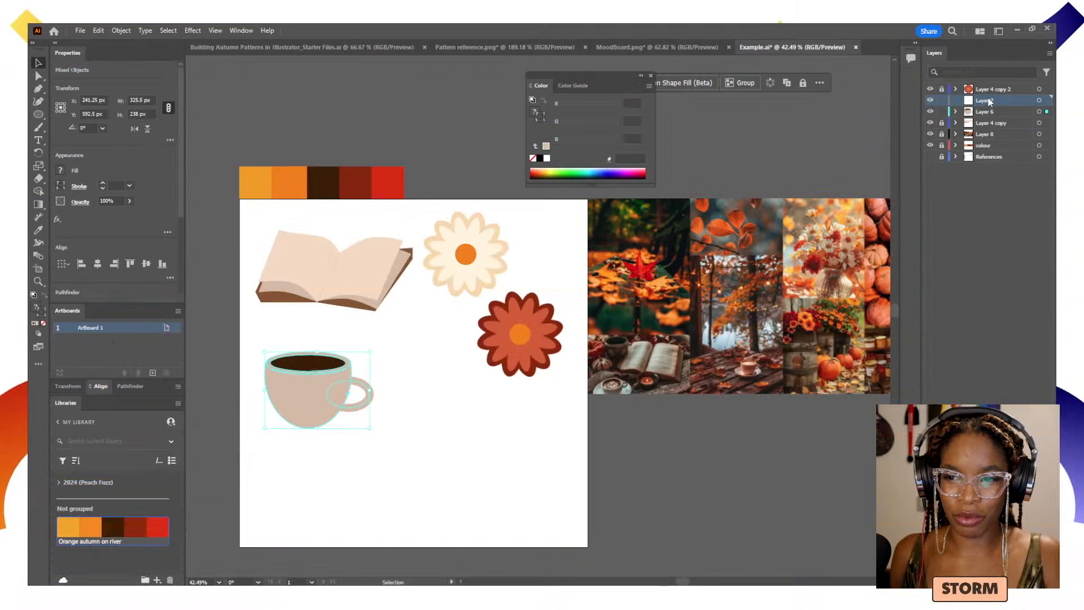
- Name the new empty layer above Layer 6 "Flower"
{"action": "double_click", "coordinate": [986, 100]}
{"action": "type", "text": "Flower"}
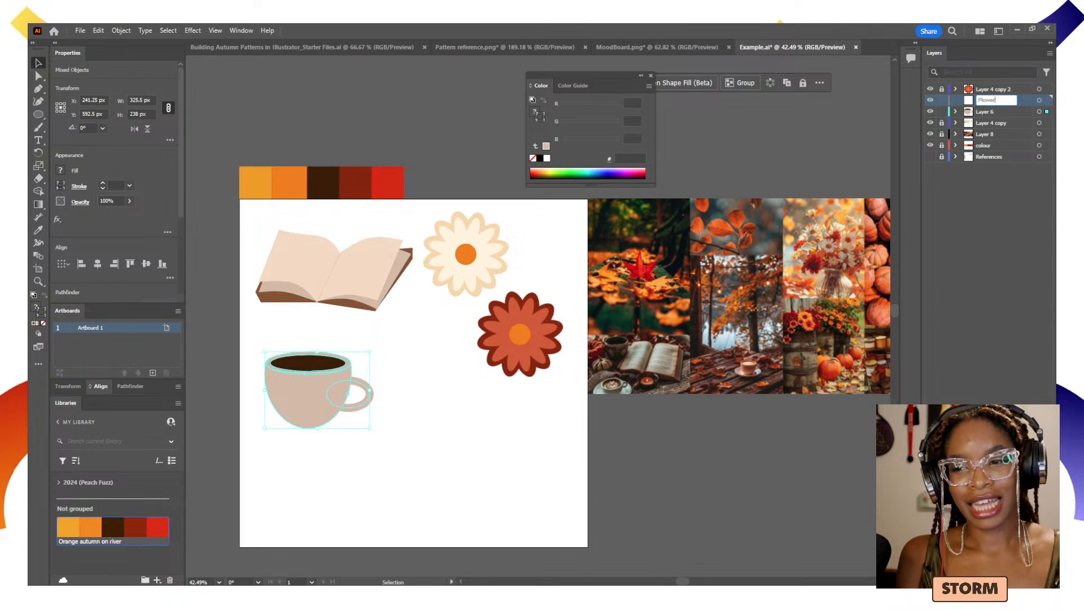
{"action": "key", "text": "Return"}
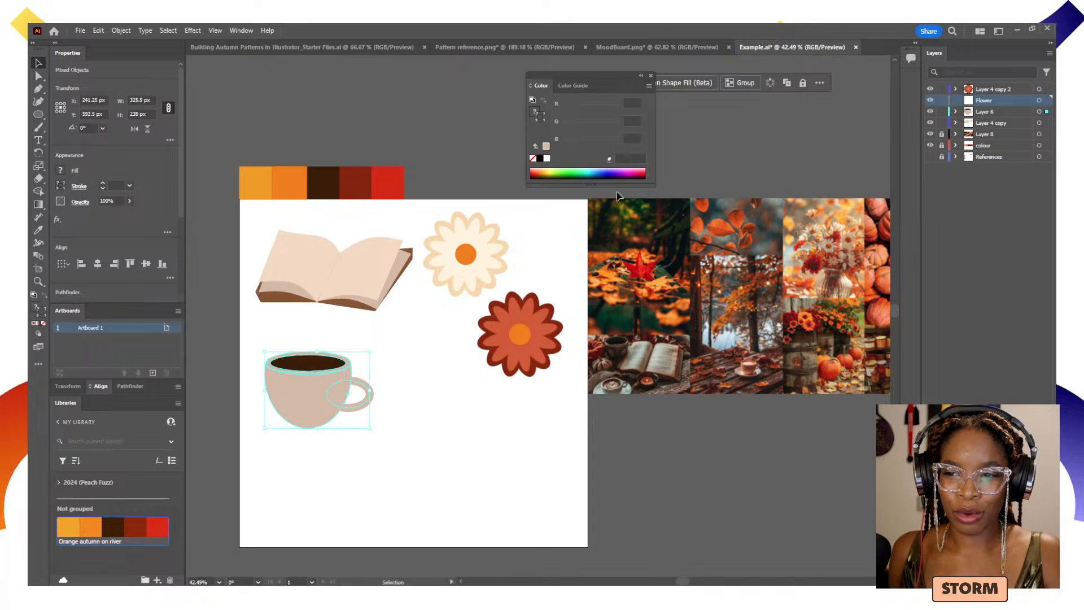
- Move the cream daisy's ellipse and radial objects from Layer 4 copy into the Flower layer and check by toggling its visibility
{"action": "left_click", "coordinate": [477, 246]}
{"action": "left_click", "coordinate": [477, 246]}
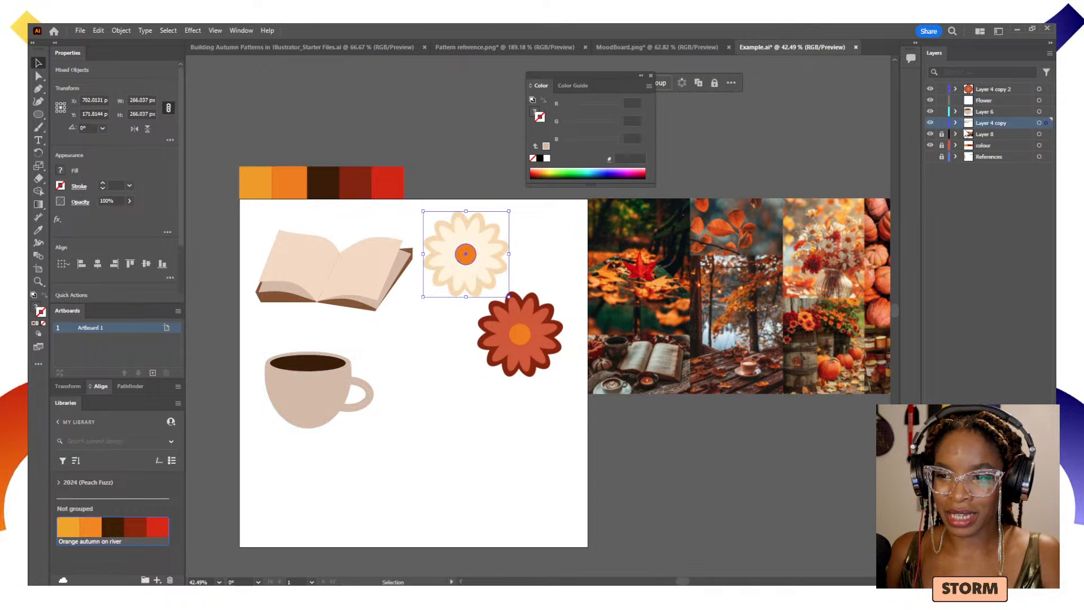
{"action": "left_click", "coordinate": [955, 123]}
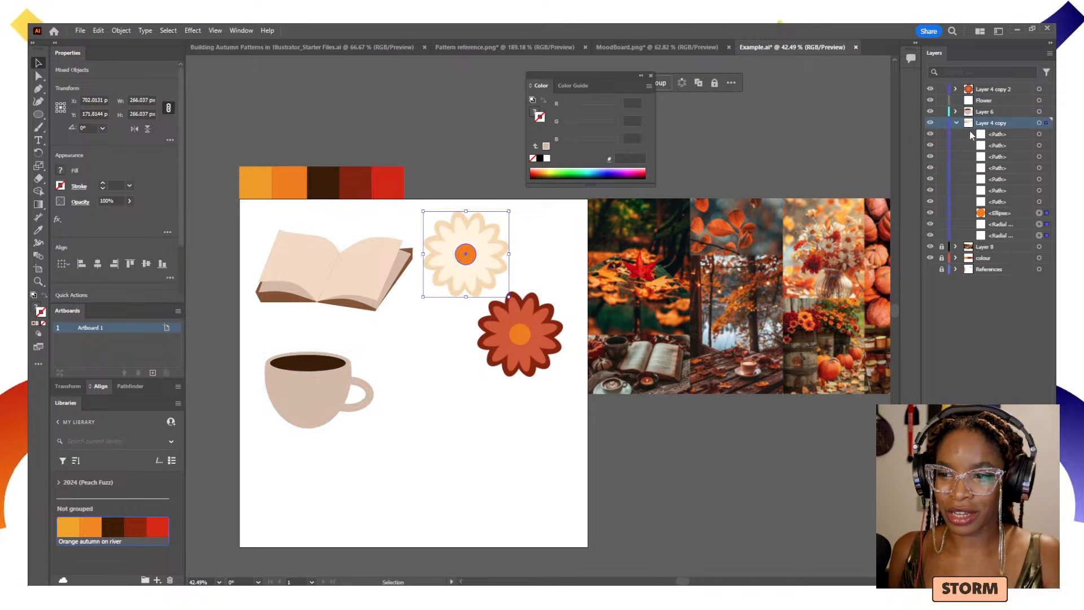
{"action": "left_click", "coordinate": [1034, 235], "text": "shift"}
{"action": "left_click_drag", "start_coordinate": [1023, 221], "coordinate": [986, 102]}
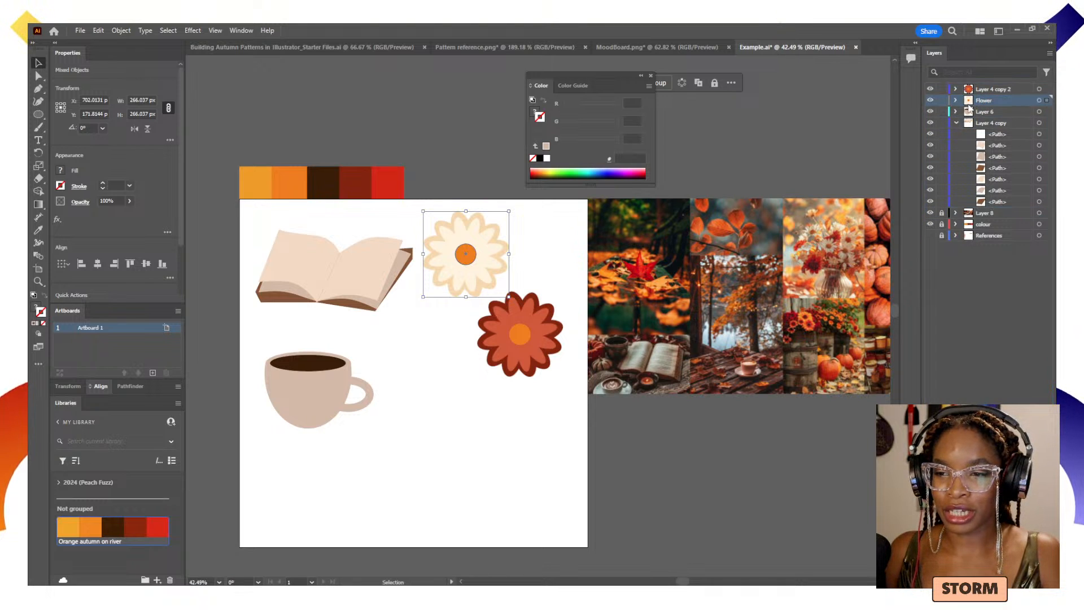
{"action": "left_click", "coordinate": [930, 100]}
{"action": "left_click", "coordinate": [929, 101]}
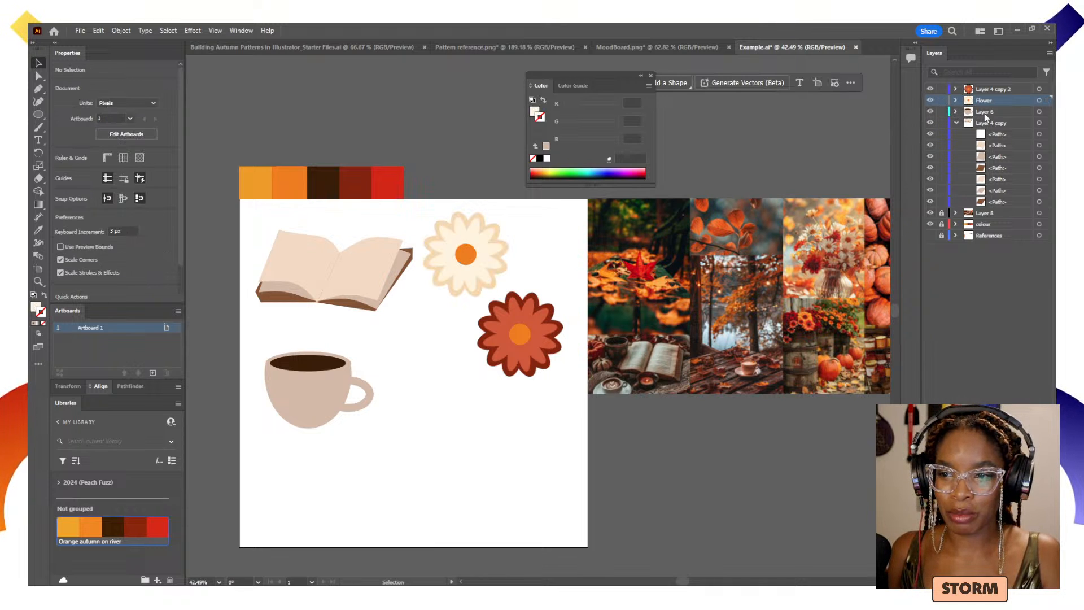
- Rename Layer 6, which holds the coffee cup, as Mug
{"action": "double_click", "coordinate": [984, 111]}
{"action": "key", "text": "BackSpace"}
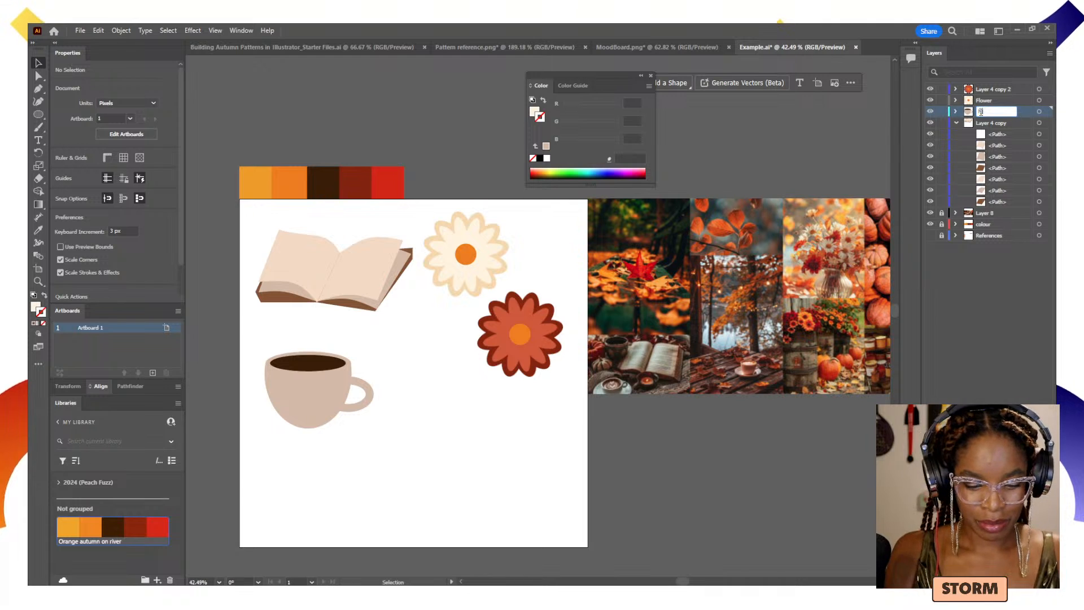
{"action": "key", "text": "Return"}
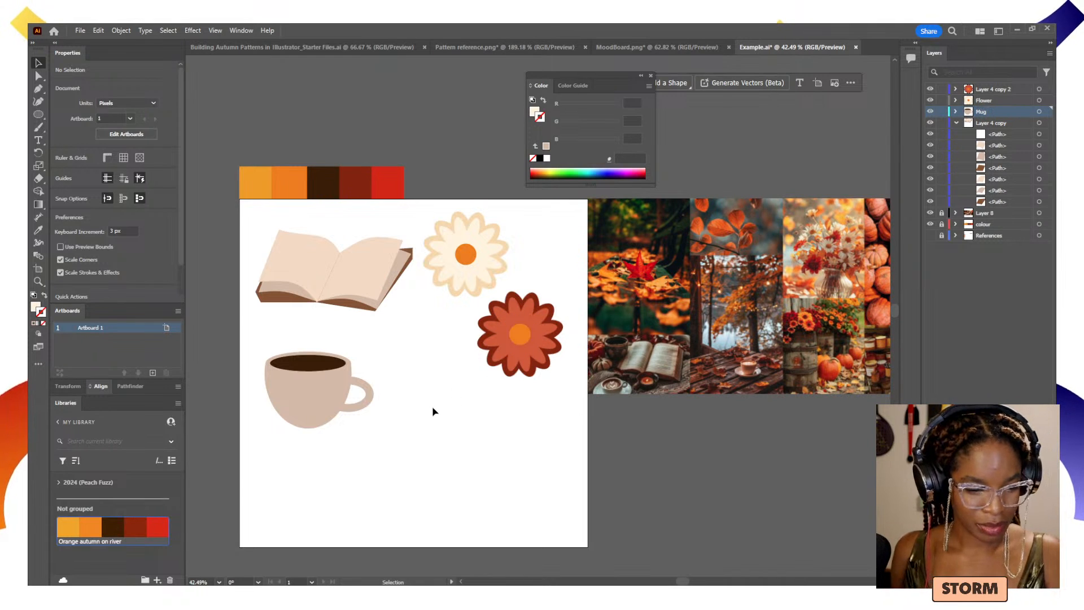
- Toggle Layer 4 copy's visibility to check its contents and rename the layer as Book
{"action": "left_click_drag", "start_coordinate": [479, 436], "coordinate": [548, 418]}
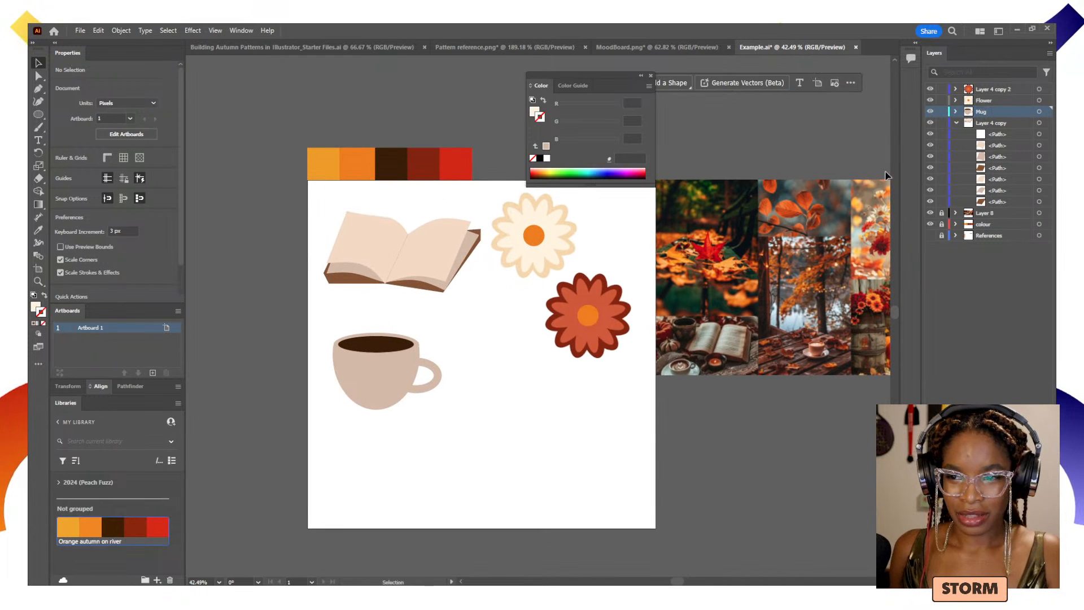
{"action": "left_click", "coordinate": [930, 122]}
{"action": "left_click", "coordinate": [930, 123]}
{"action": "left_click", "coordinate": [997, 127]}
{"action": "double_click", "coordinate": [997, 127]}
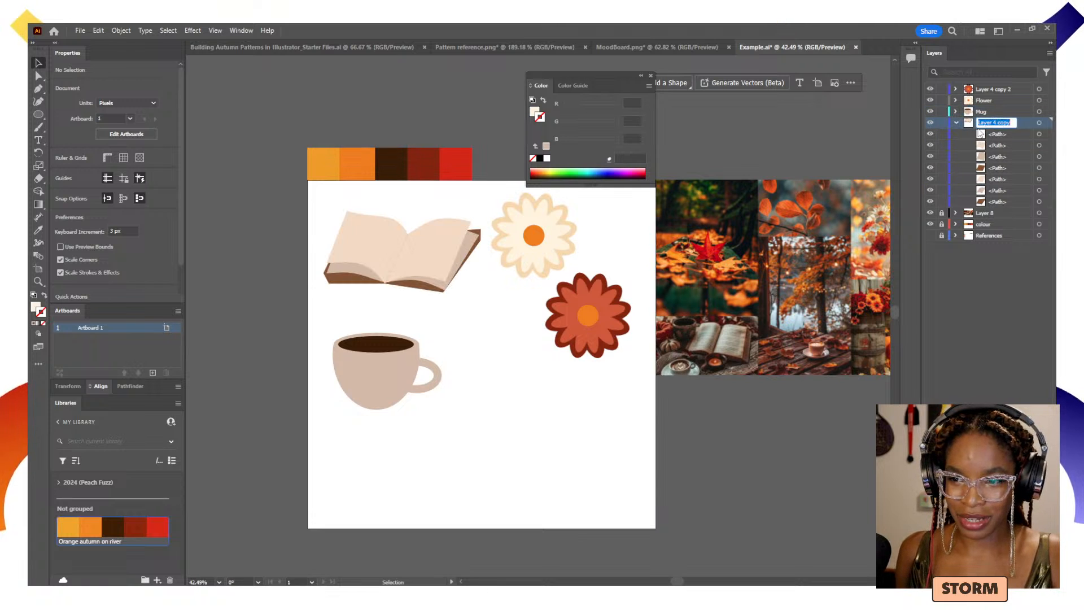
{"action": "type", "text": "Book"}
{"action": "key", "text": "Return"}
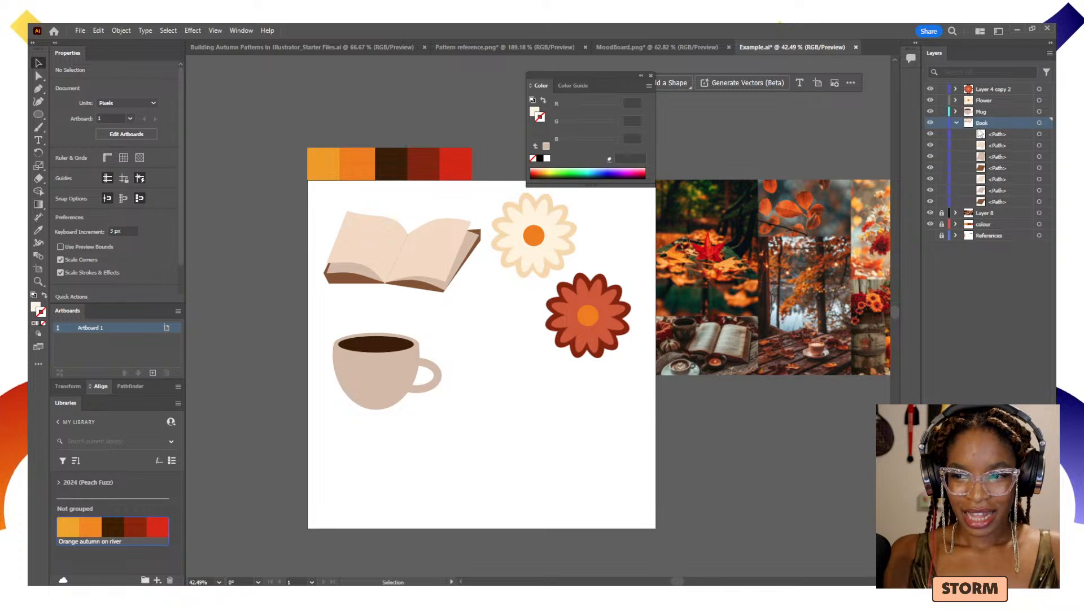
- Rename Layer 4 copy 2, which holds the red daisy, as Flower
{"action": "double_click", "coordinate": [995, 89]}
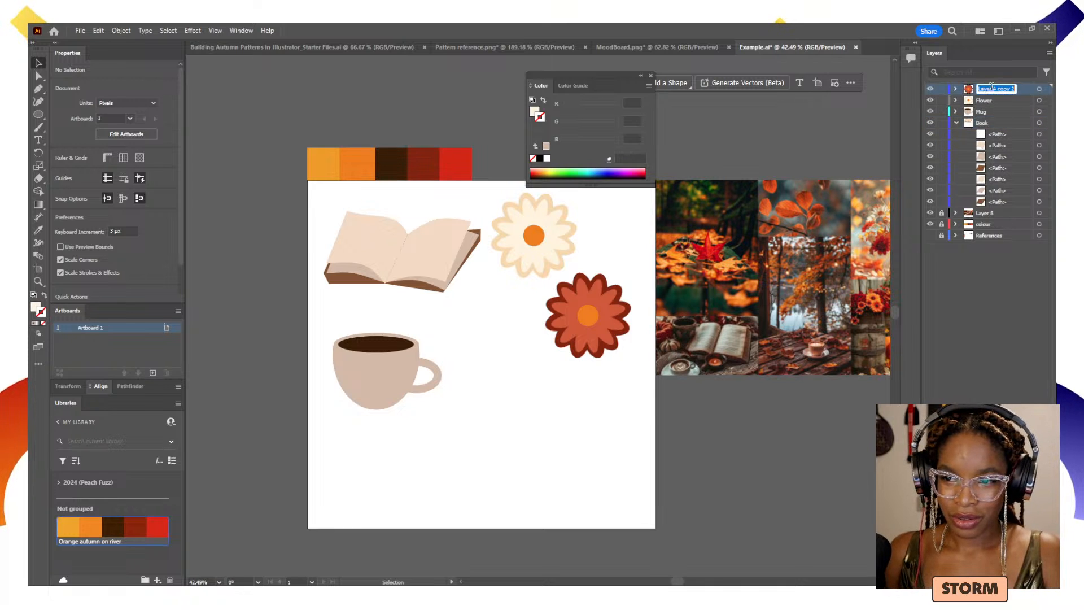
{"action": "type", "text": "Flower"}
{"action": "key", "text": "Return"}
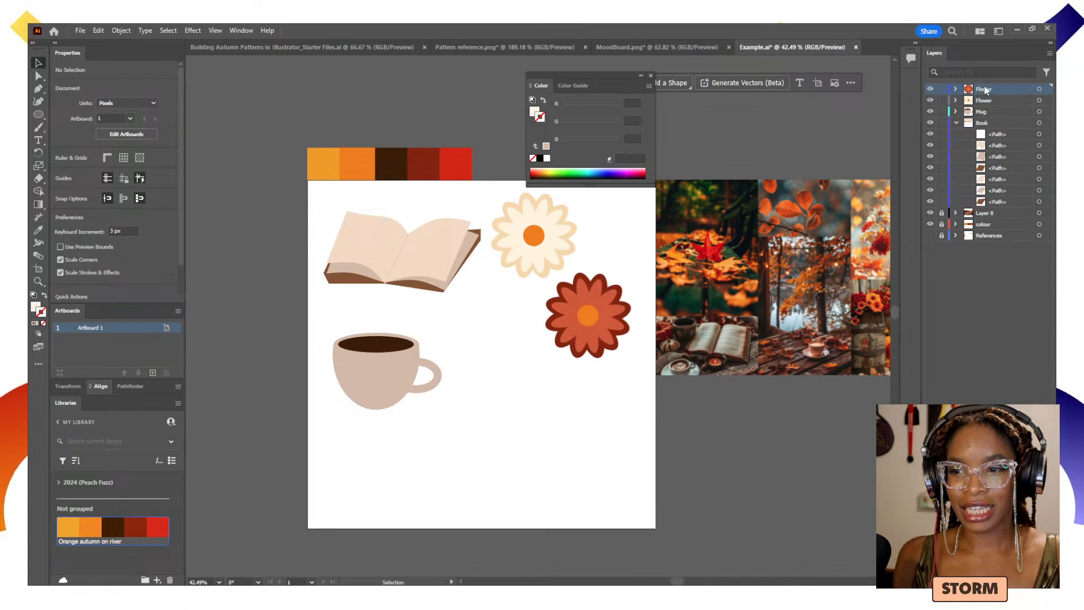
- Collapse the Book layer and lock the Book, Mug and both Flower layers
{"action": "left_click", "coordinate": [957, 122]}
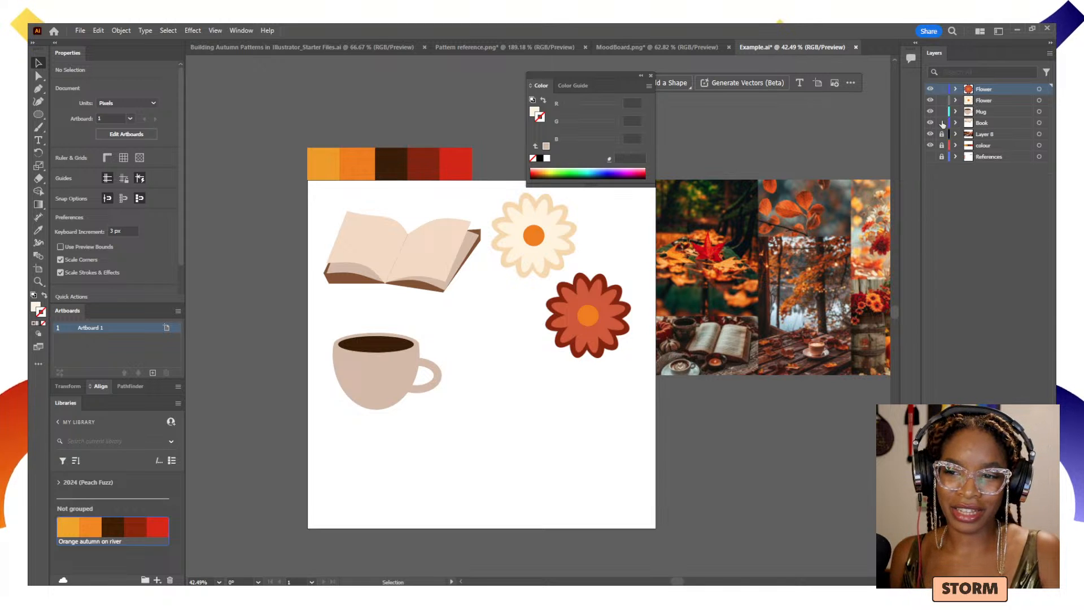
{"action": "left_click_drag", "start_coordinate": [942, 124], "coordinate": [945, 95]}
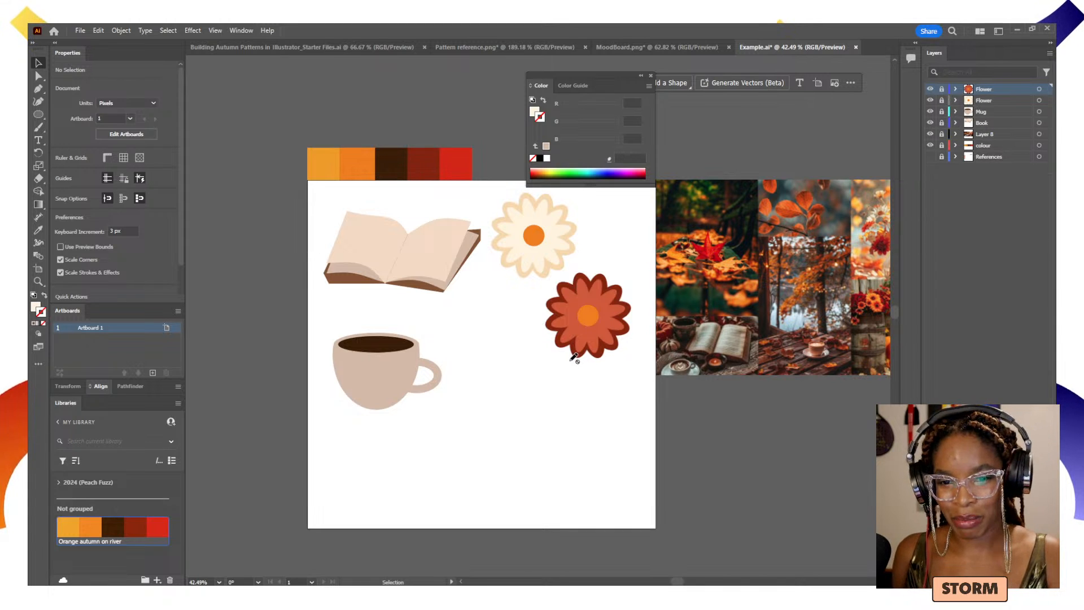
{"action": "left_click_drag", "start_coordinate": [539, 392], "coordinate": [543, 421]}
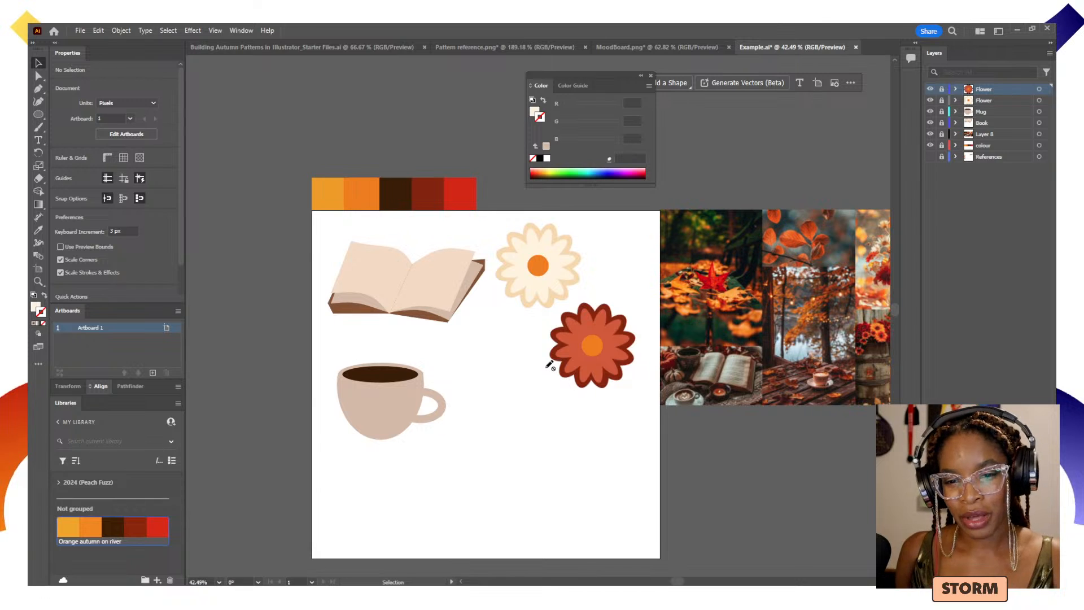